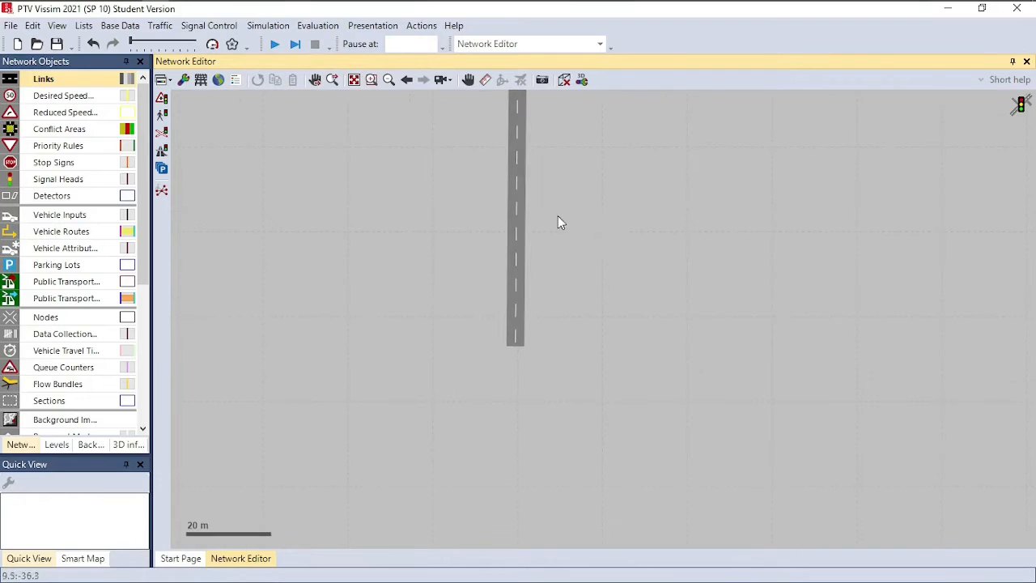
Shorten the lower end of the Jalan A link slightly and generate its opposite direction with 2 lanes
left_click(518, 237)
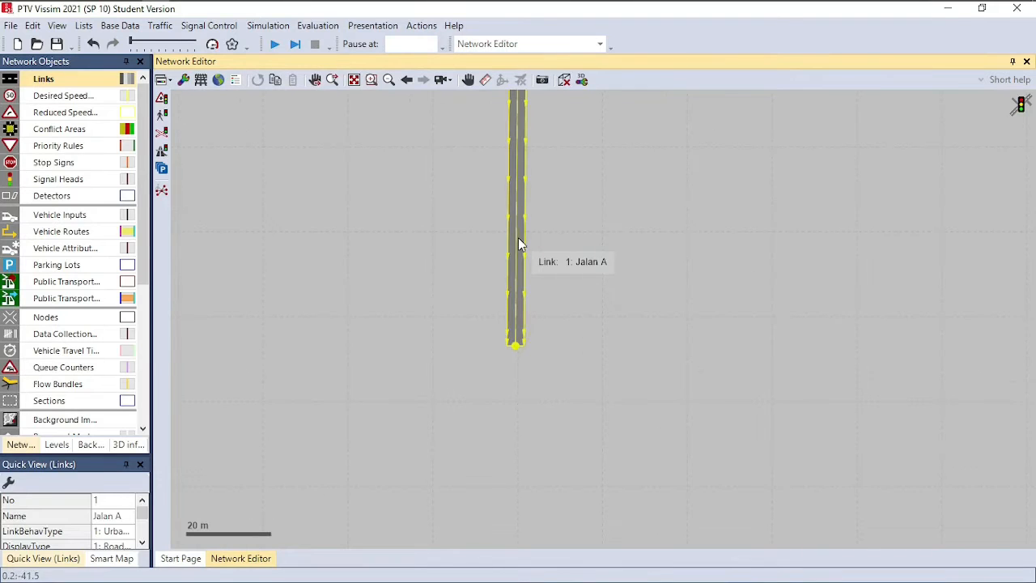
left_click_drag(520, 347, 519, 328)
right_click(519, 328)
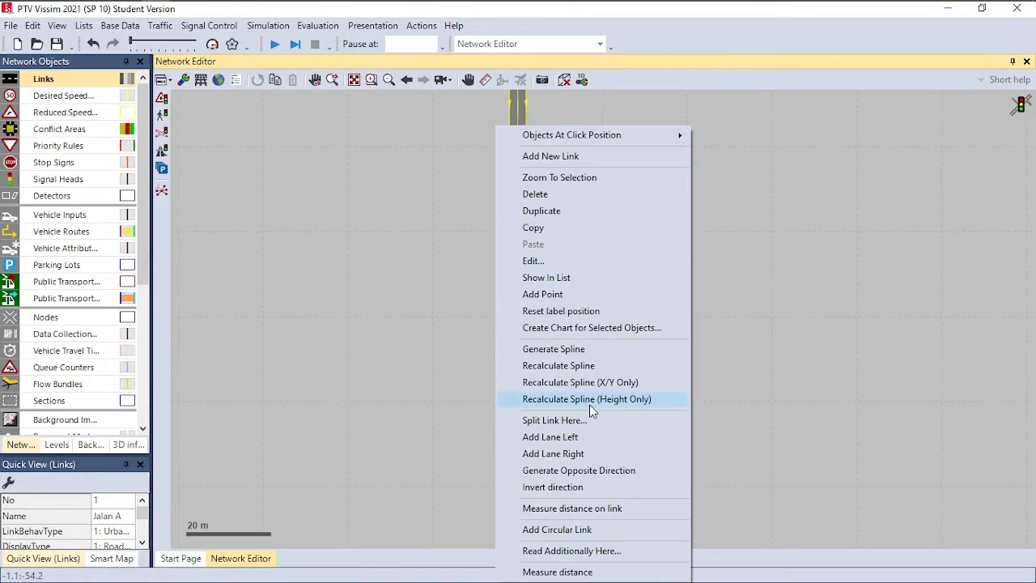
left_click(569, 470)
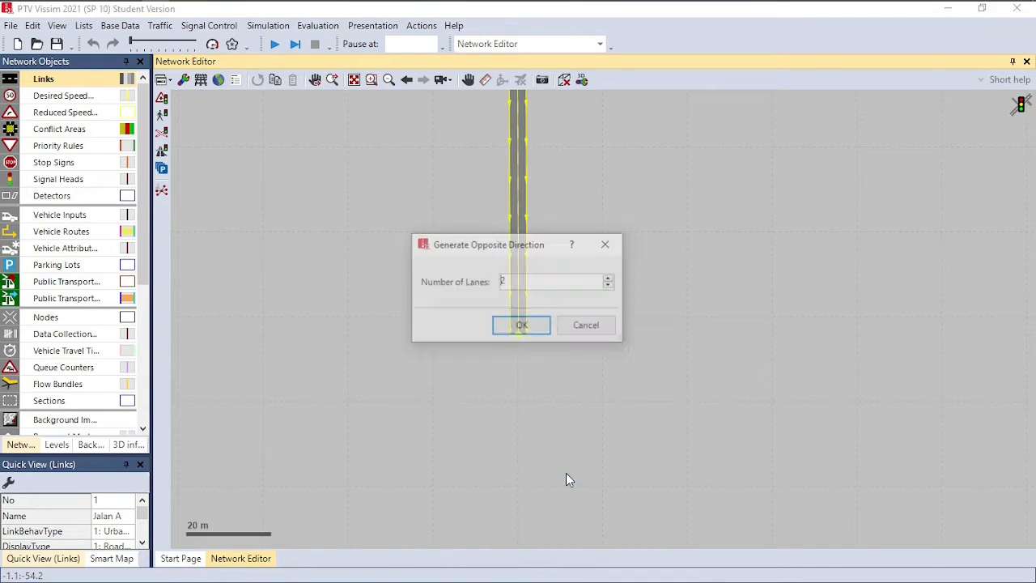
left_click(536, 330)
left_click(540, 392)
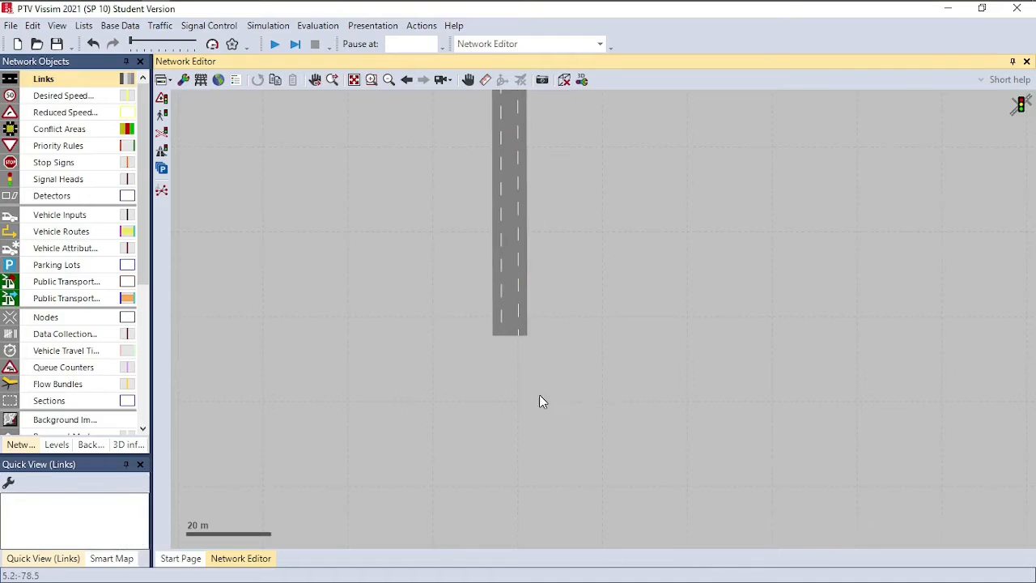
Draw a two-lane horizontal link about 65 m long, running east from below Jalan A's lower end, and name it Jalan B
left_click_drag(537, 420, 507, 339)
left_click(68, 83)
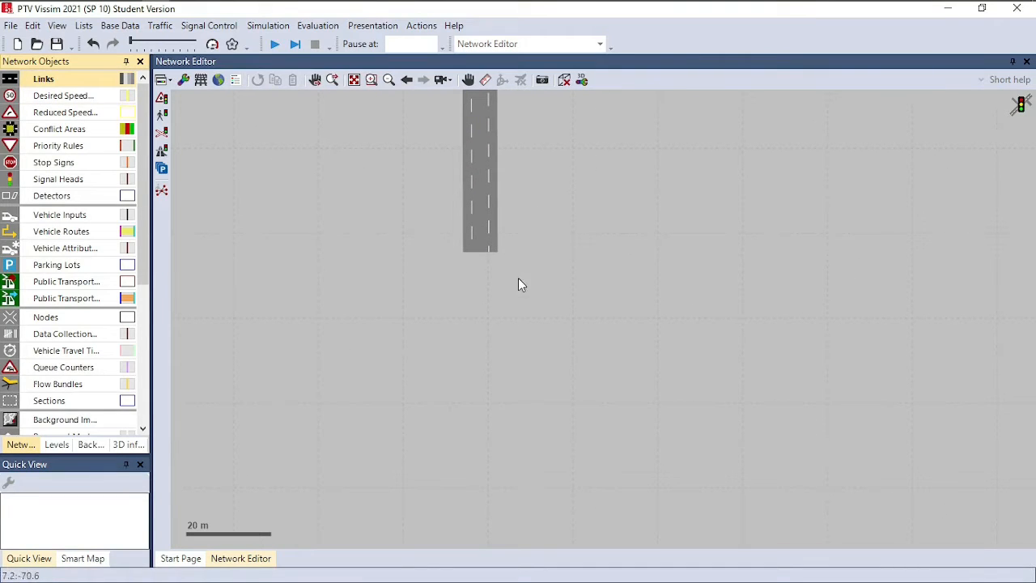
left_click_drag(517, 278, 792, 278)
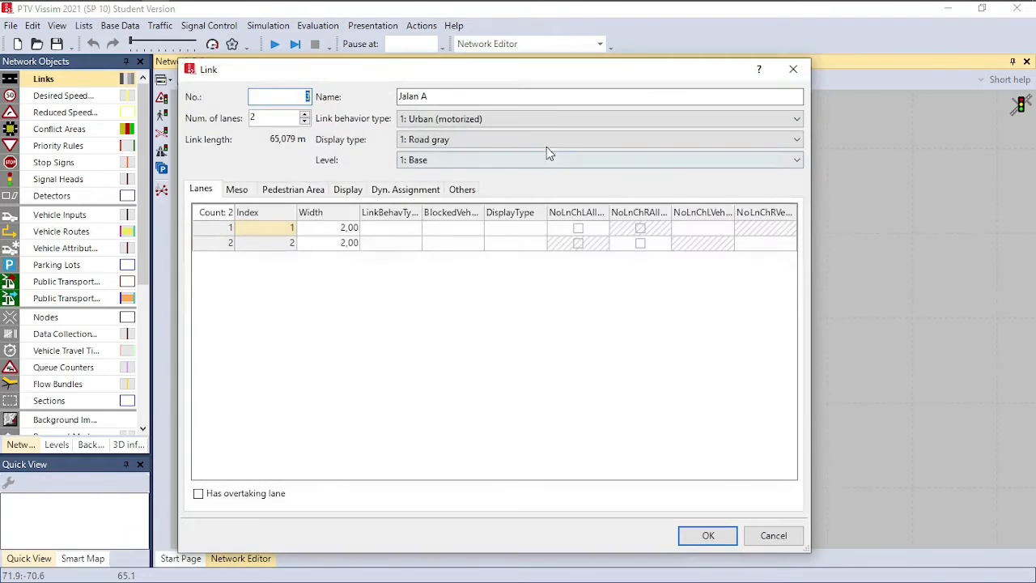
left_click(550, 97)
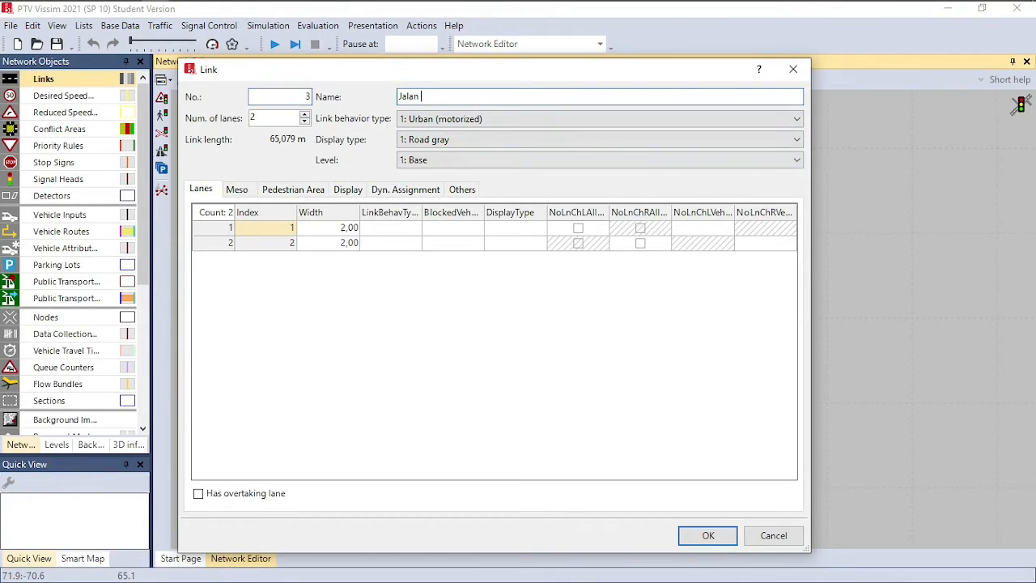
type("b")
left_click(713, 541)
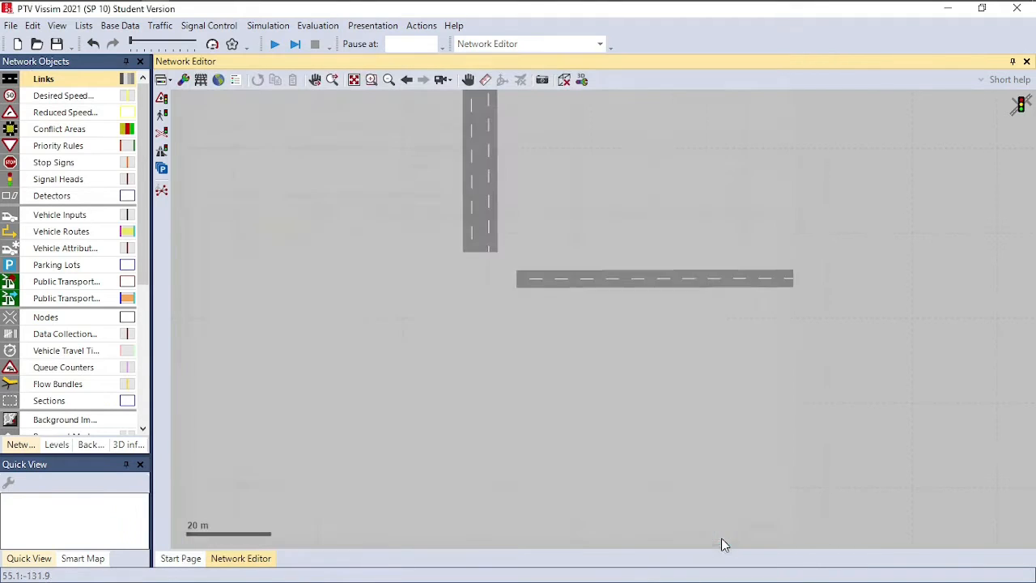
Generate the opposite direction of the Jalan B link with 2 lanes
left_click(685, 283)
right_click(685, 284)
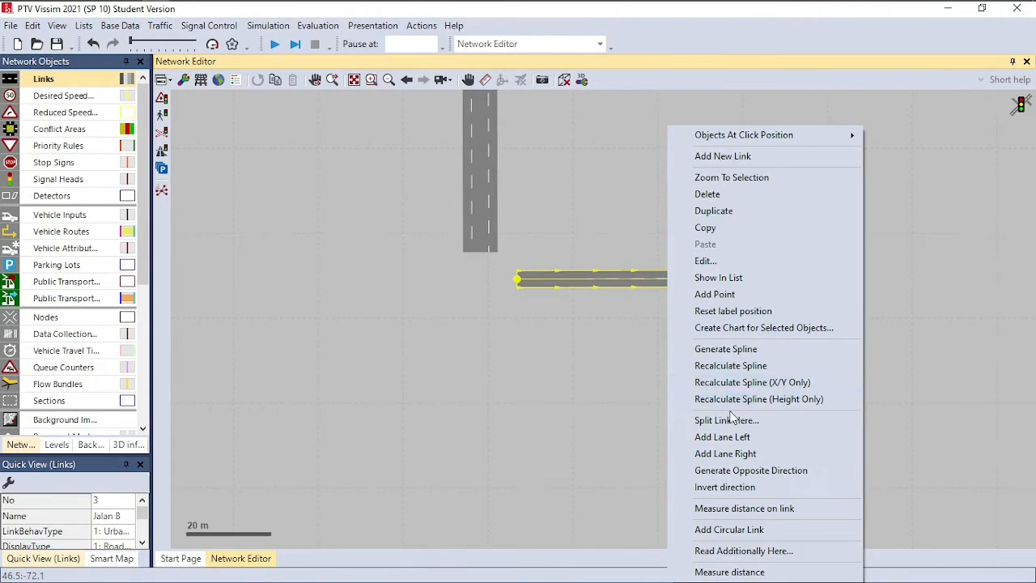
left_click(743, 471)
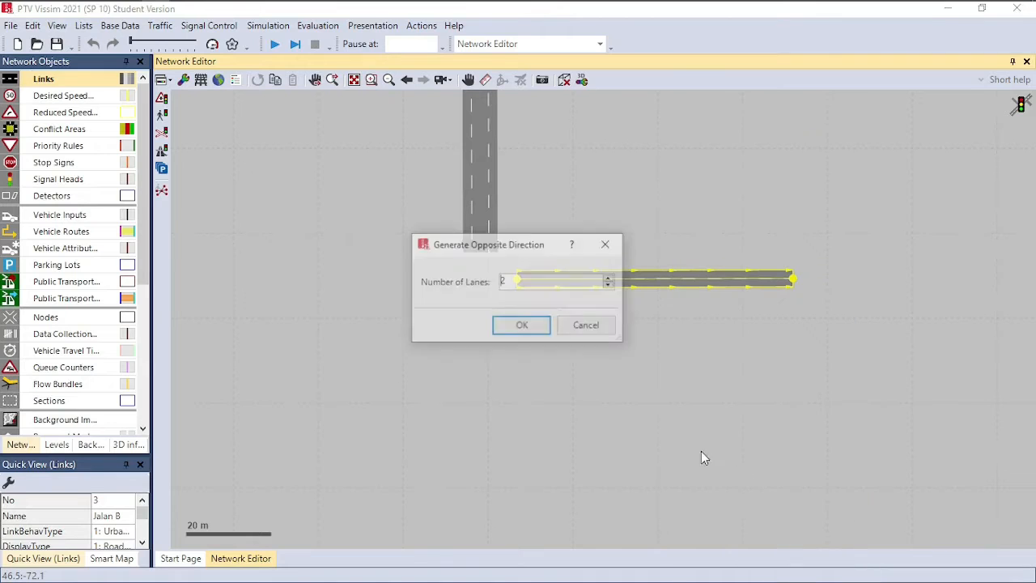
left_click(523, 326)
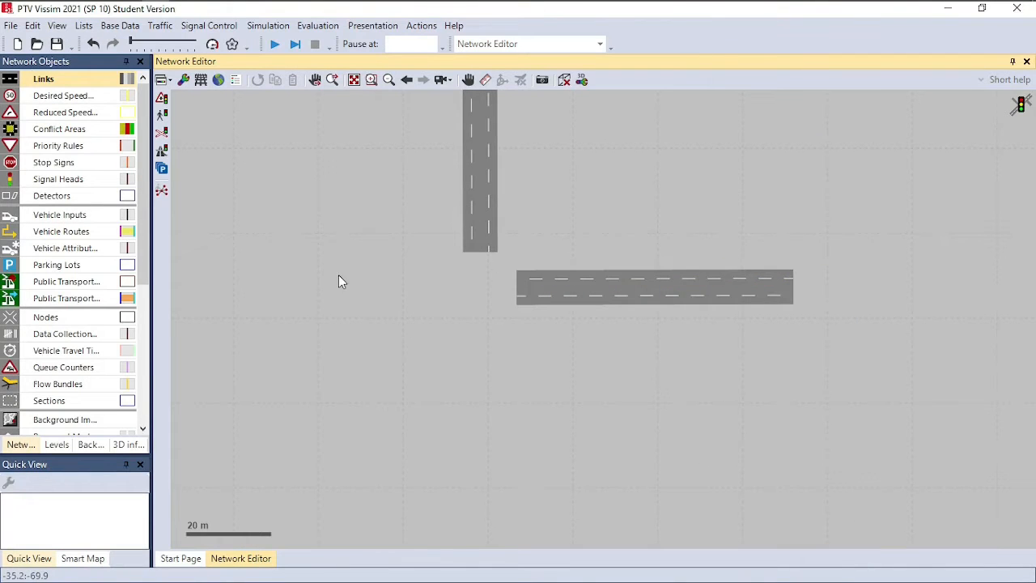
Draw a two-lane link about 53 m long toward the junction from the west, in line with Jalan B, and name it Jalan C
left_click_drag(339, 274, 403, 298)
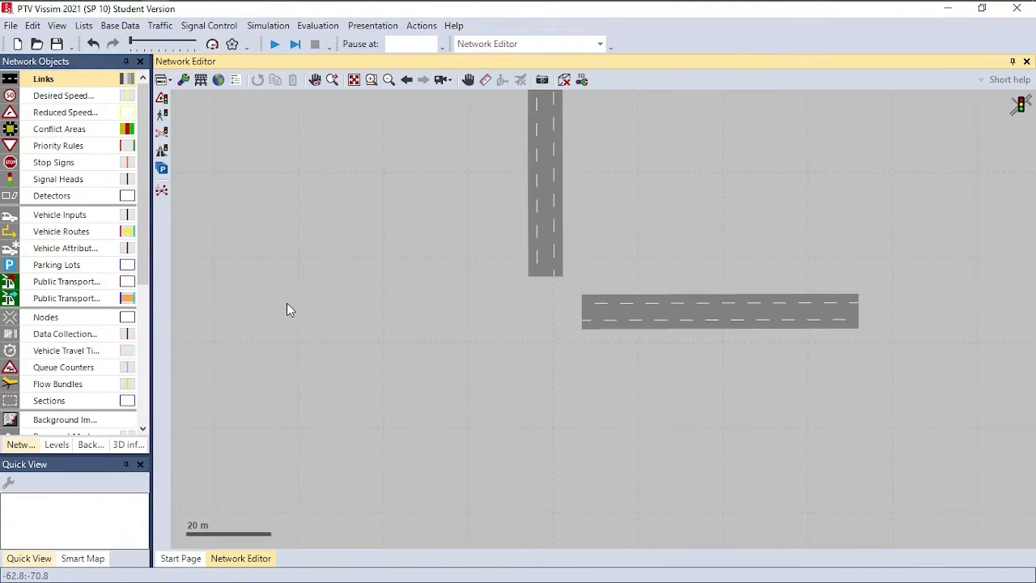
left_click_drag(288, 304, 512, 304)
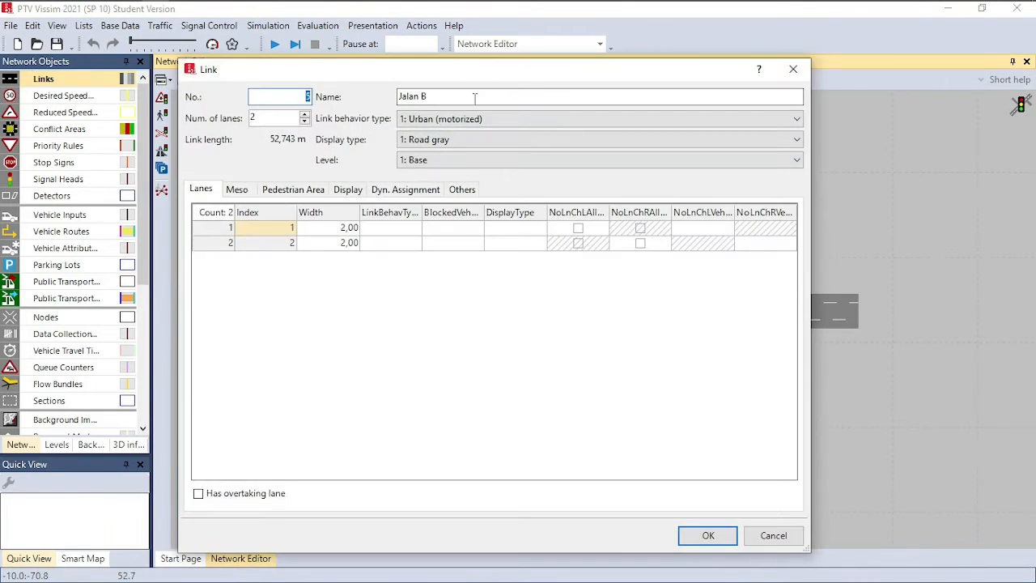
left_click(474, 97)
type("C")
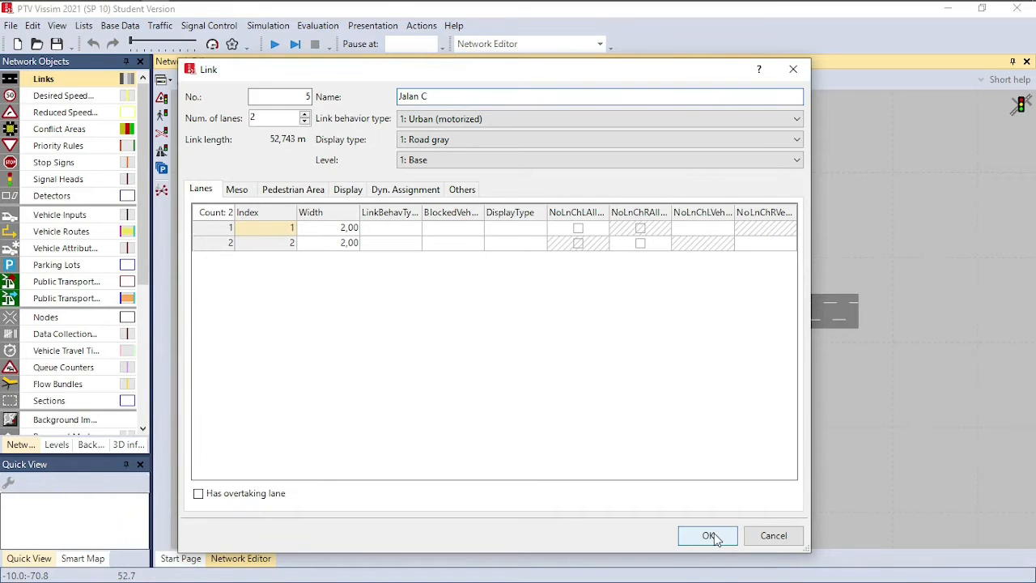
left_click(710, 536)
Generate the opposite direction of the Jalan C link with 2 lanes
left_click(499, 306)
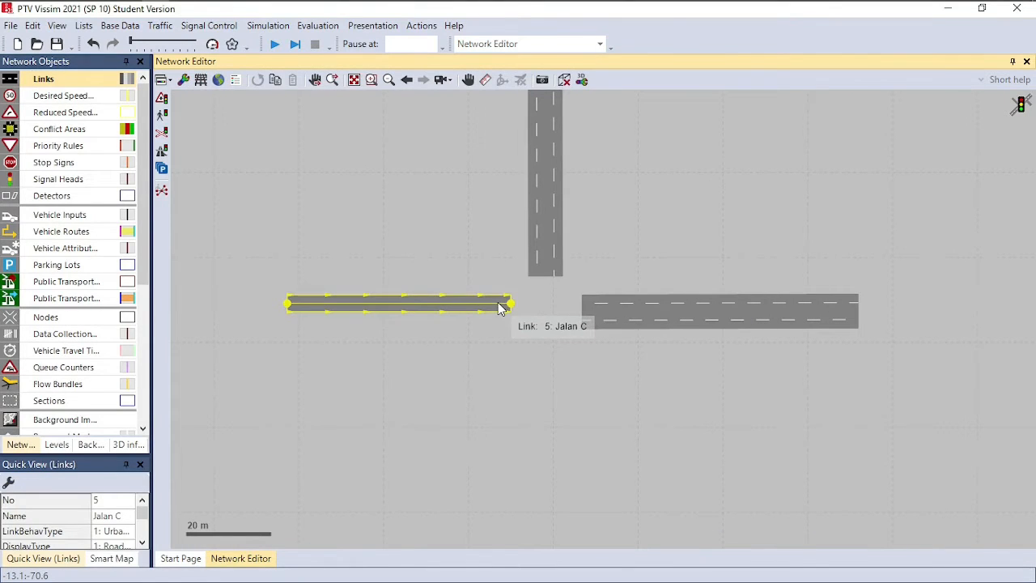
right_click(499, 306)
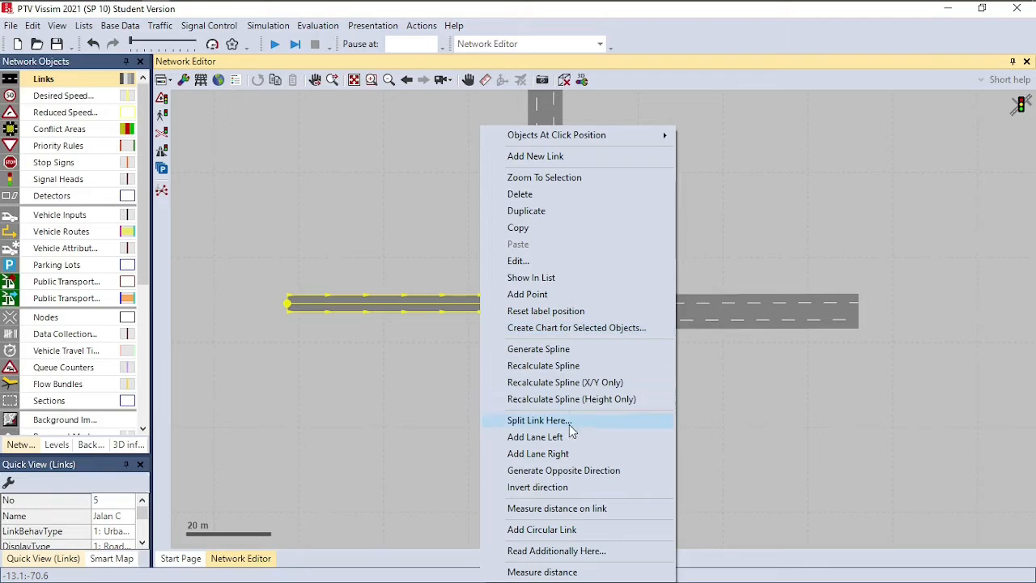
left_click(573, 467)
left_click(518, 324)
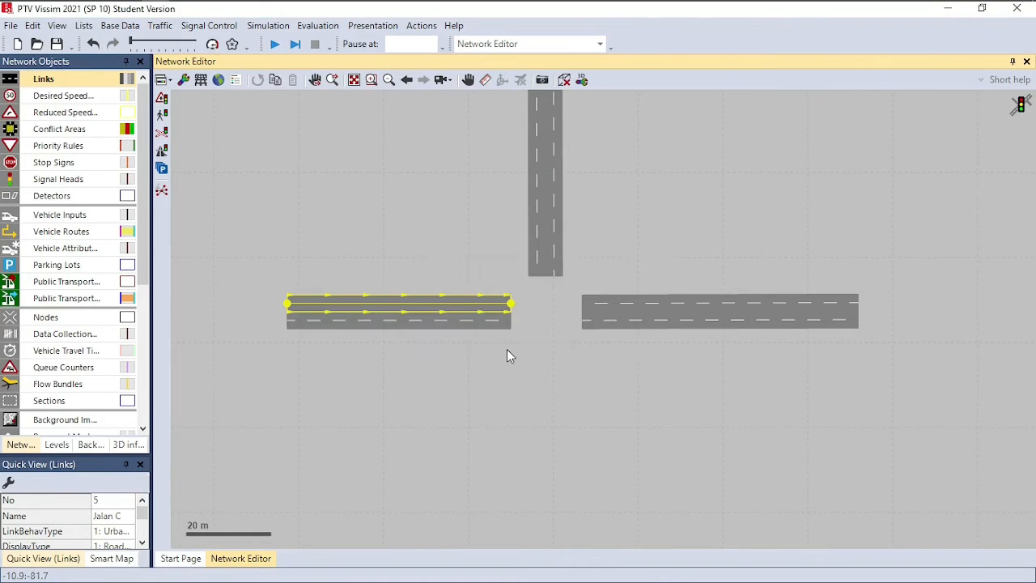
left_click(541, 352)
Draw a two-lane vertical link about 45 m long, running south from the junction, and name it Jalan D
left_click_drag(534, 348, 536, 539)
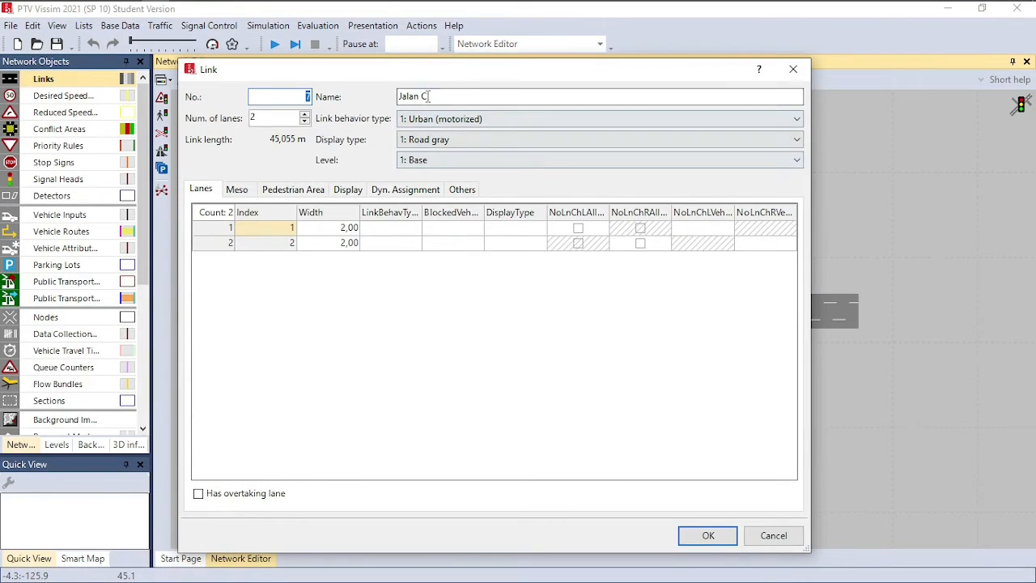
left_click(428, 97)
type("D")
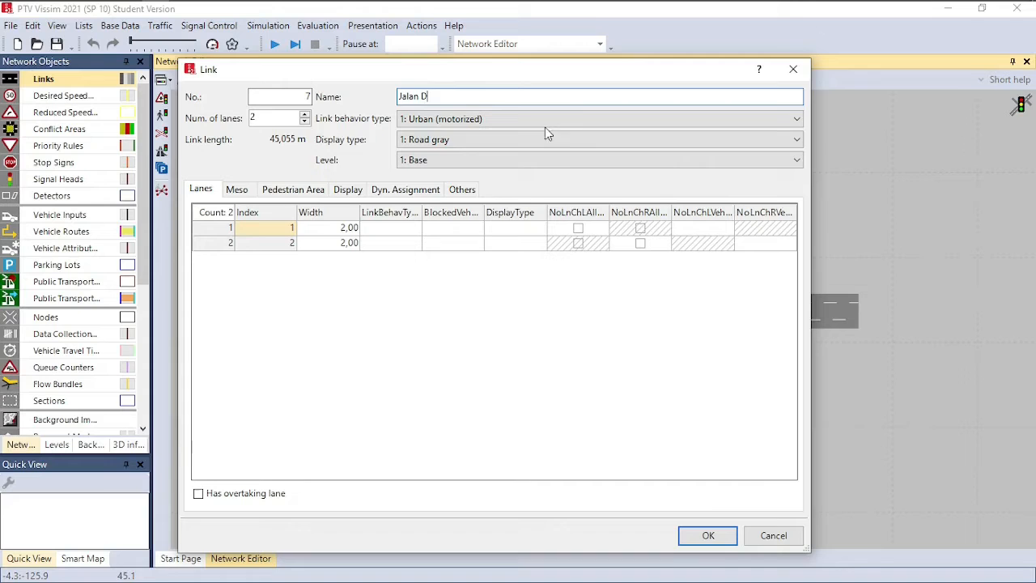
left_click(710, 527)
Shift the Jalan D link slightly east and extend its southern end a little
left_click(549, 411)
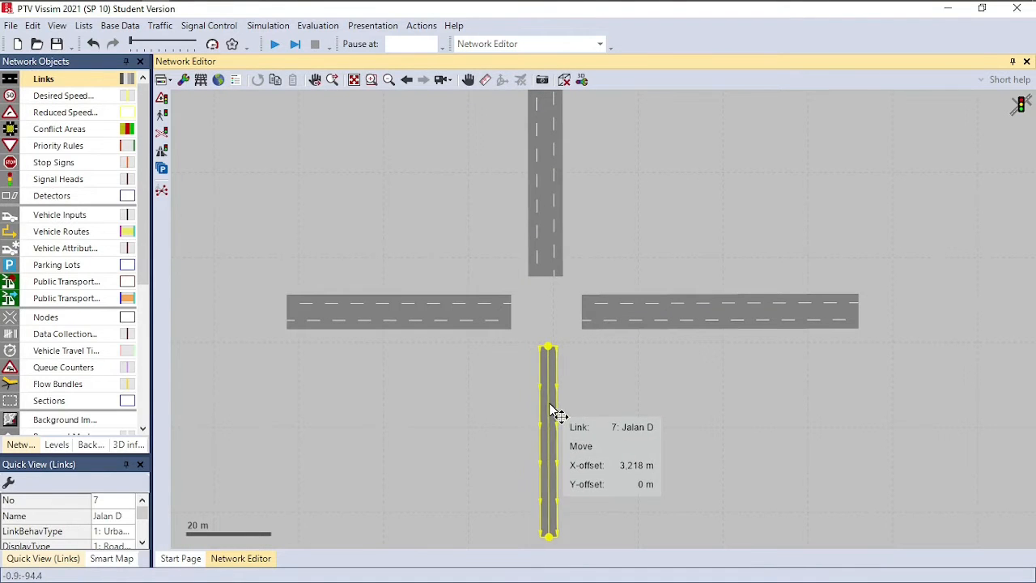
left_click_drag(550, 406, 560, 409)
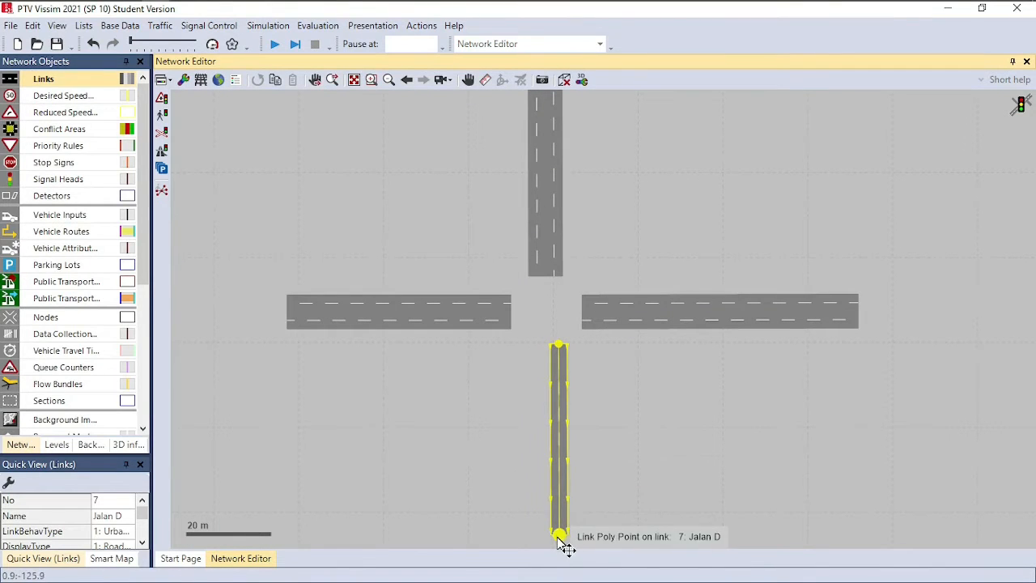
left_click_drag(558, 538, 560, 544)
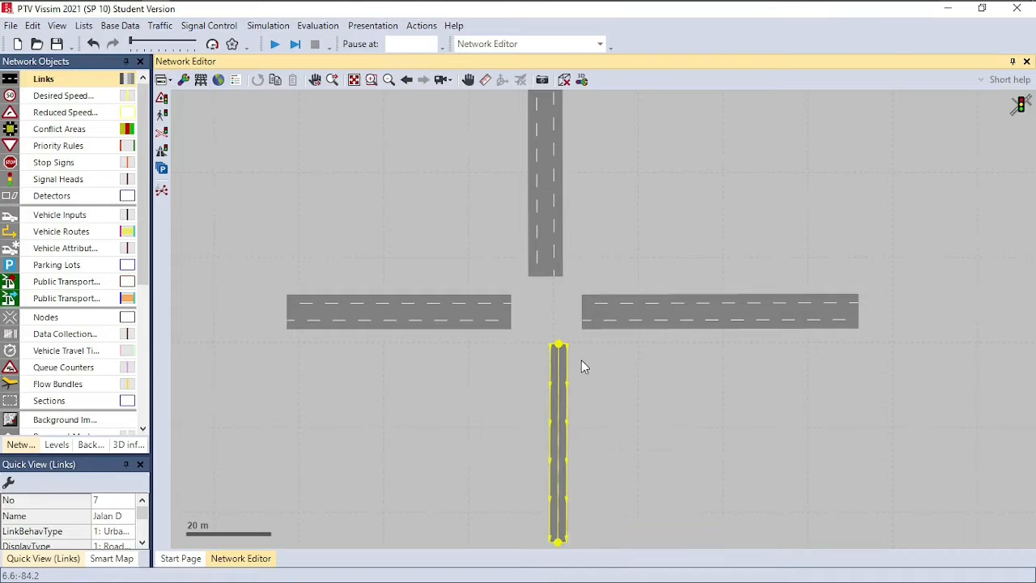
Generate the opposite direction of the Jalan D link with 2 lanes
right_click(558, 359)
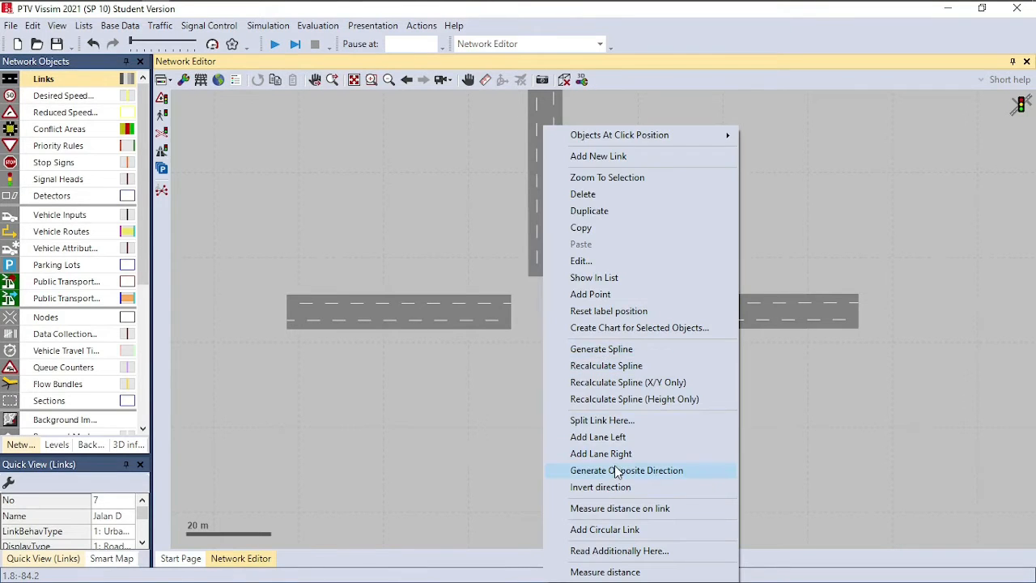
left_click(617, 471)
key("Return")
left_click(596, 366)
scroll(596, 366, "up", 2)
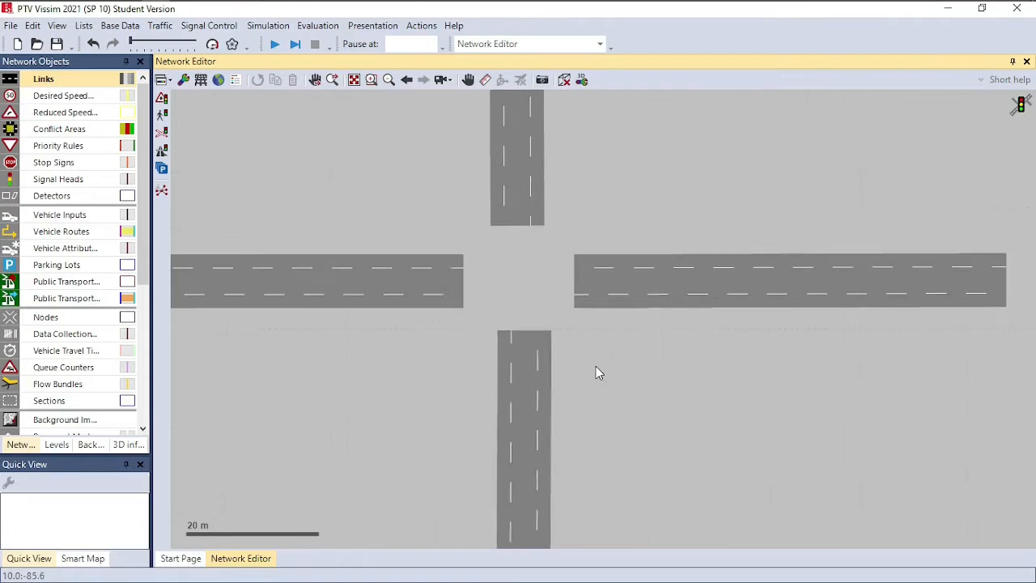
scroll(578, 340, "up", 2)
left_click(523, 354)
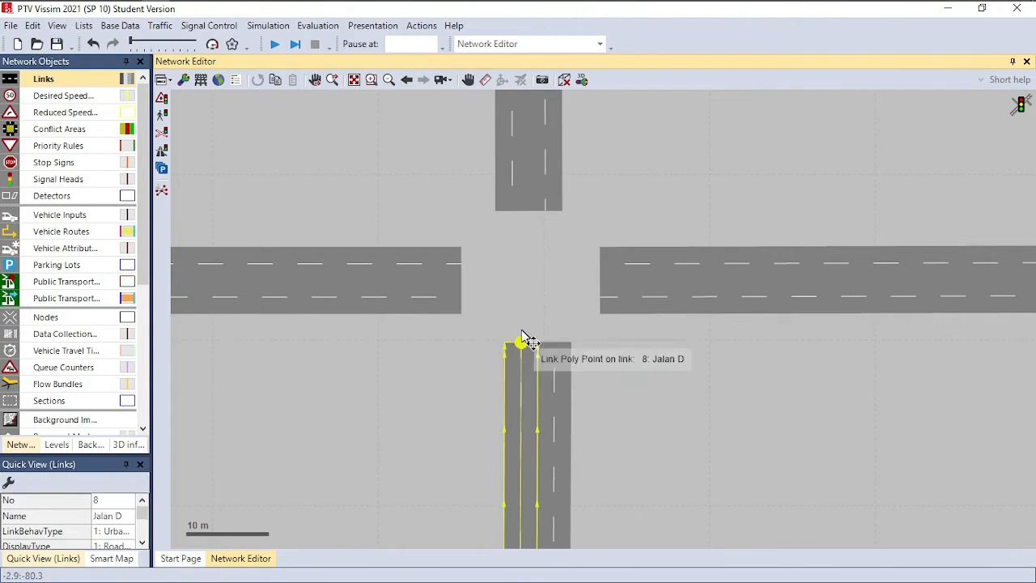
left_click(495, 306)
left_click(455, 255)
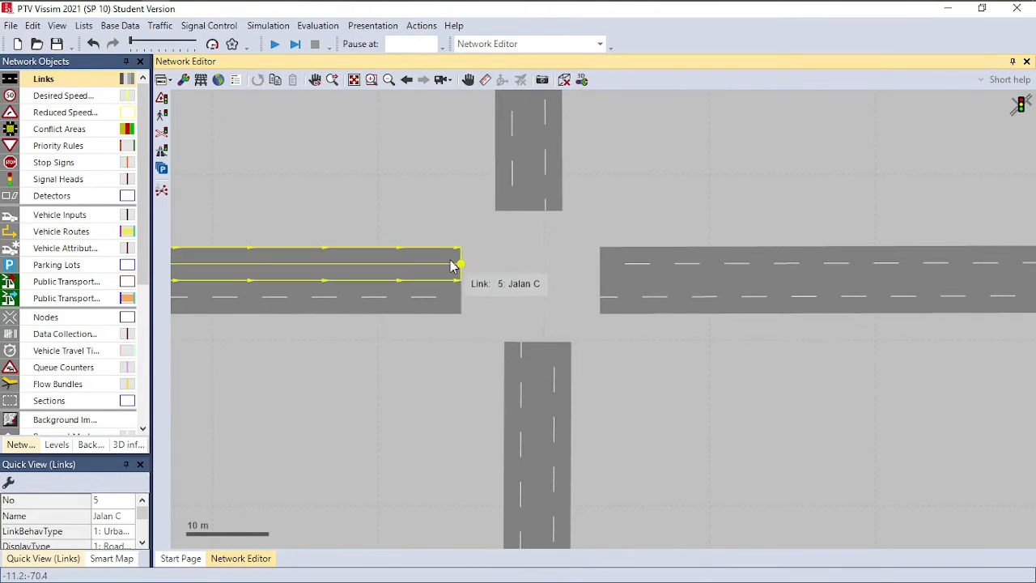
right_click(455, 267)
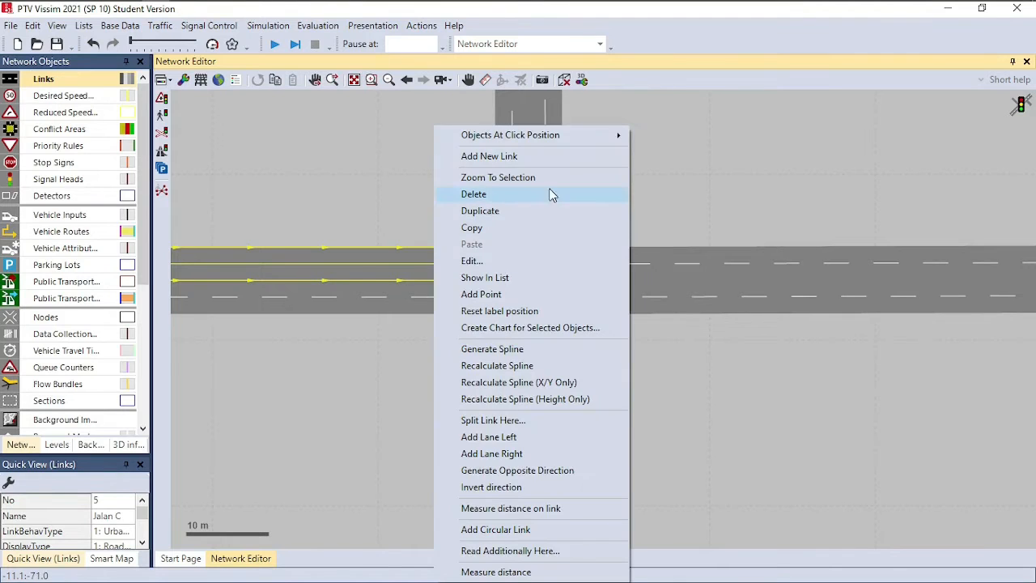
left_click(661, 145)
Create a straight connector across the junction from both lanes of eastbound Jalan C to both lanes of eastbound Jalan B
left_click(455, 270)
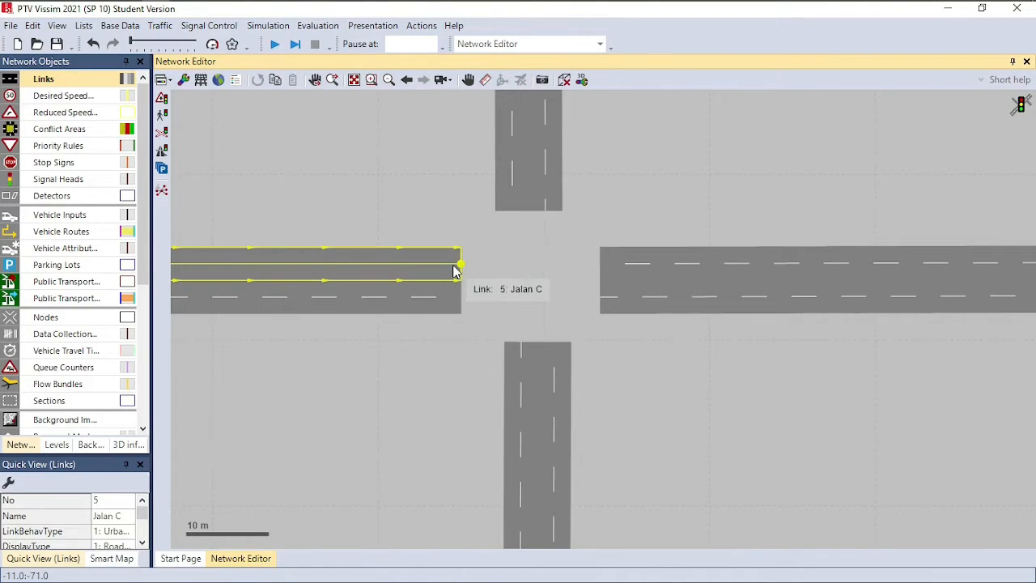
left_click_drag(455, 271, 606, 266)
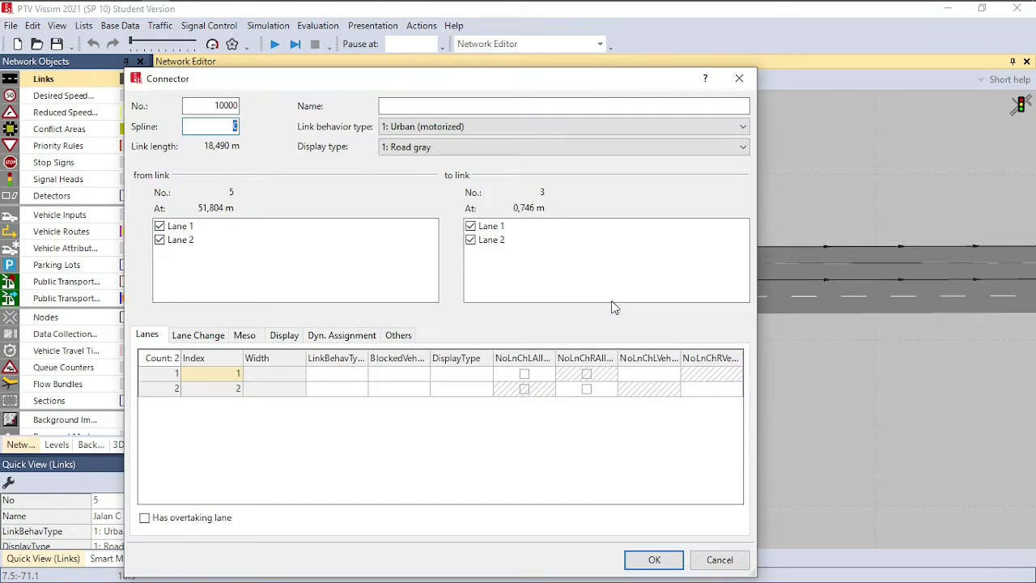
left_click(648, 560)
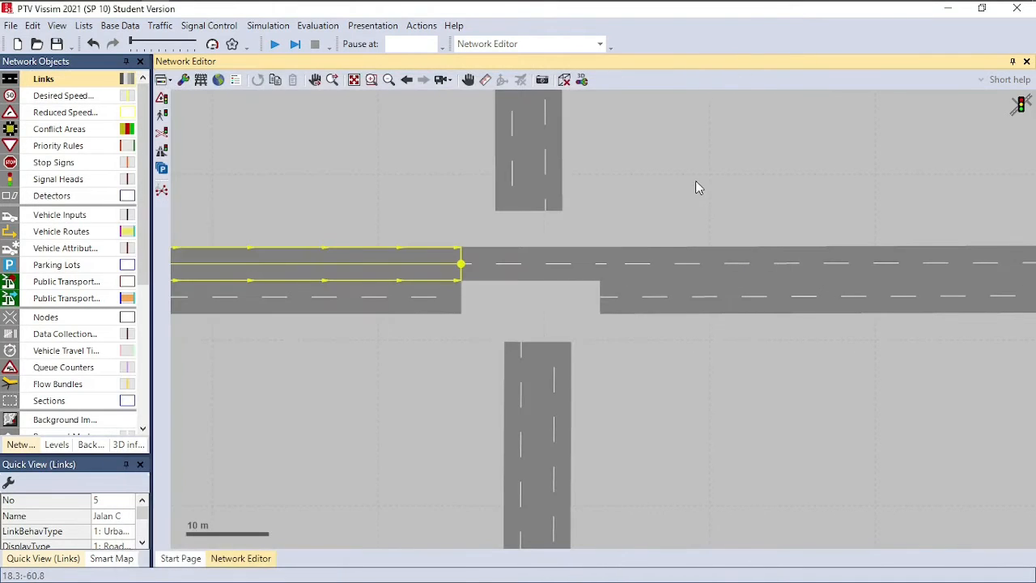
left_click(695, 180)
Create a left-turn connector from lane 2 of eastbound Jalan C to lane 2 of northbound Jalan A
left_click(450, 272)
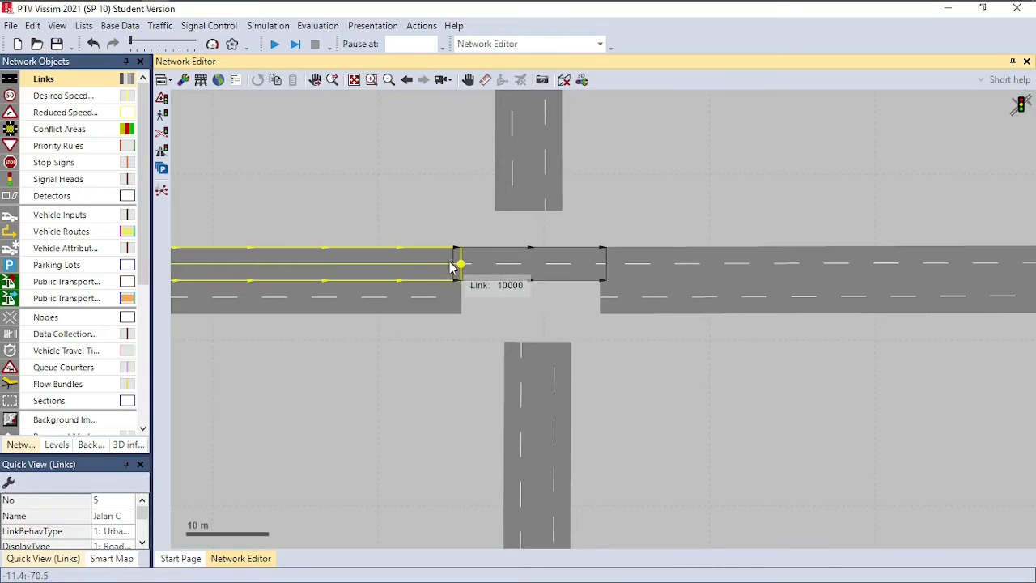
left_click_drag(450, 267, 526, 254)
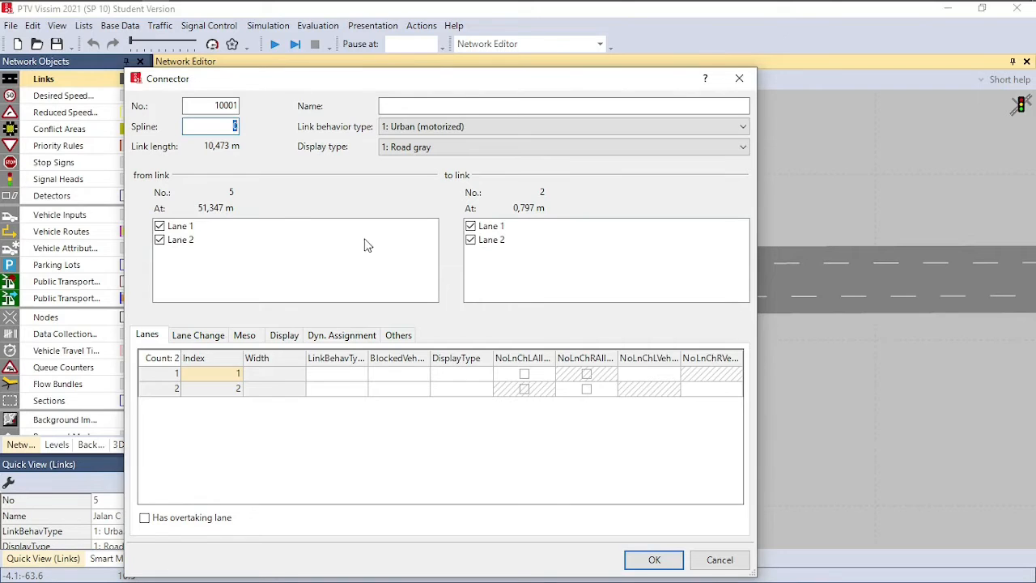
left_click(161, 227)
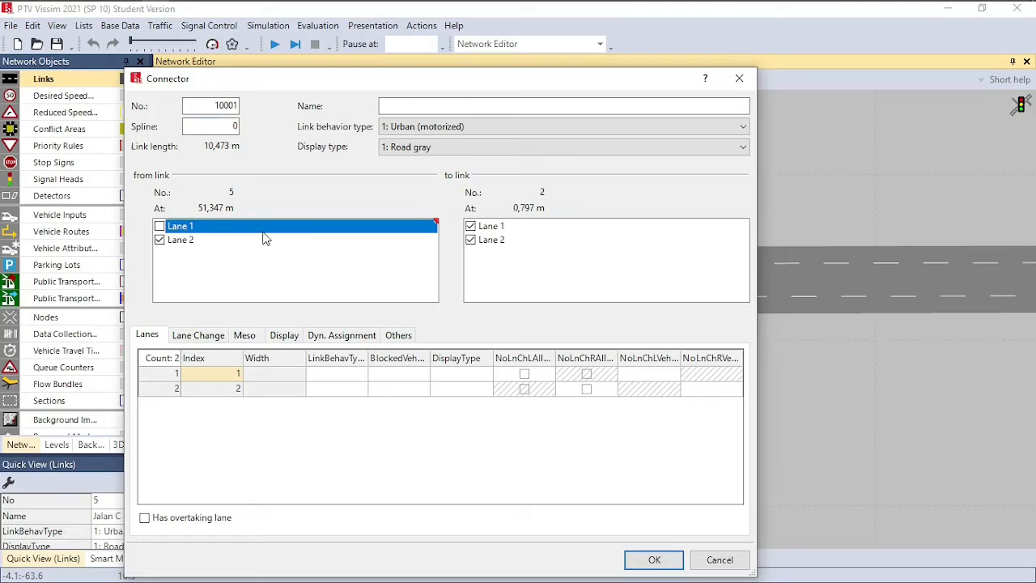
left_click(470, 226)
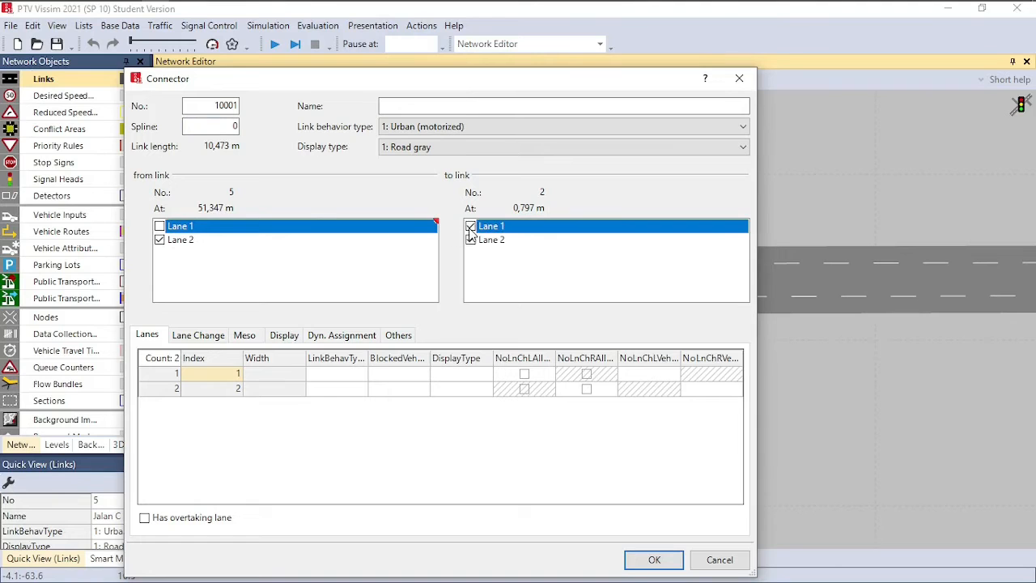
left_click(656, 560)
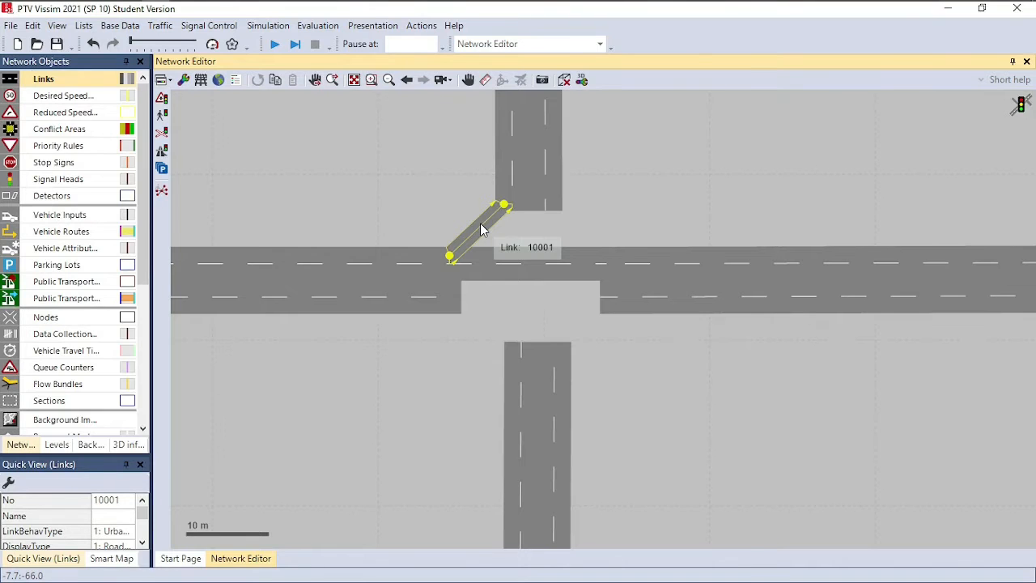
Curve the left-turn connector from eastbound Jalan C to northbound Jalan A by setting its spline to 5
double_click(480, 223)
double_click(234, 127)
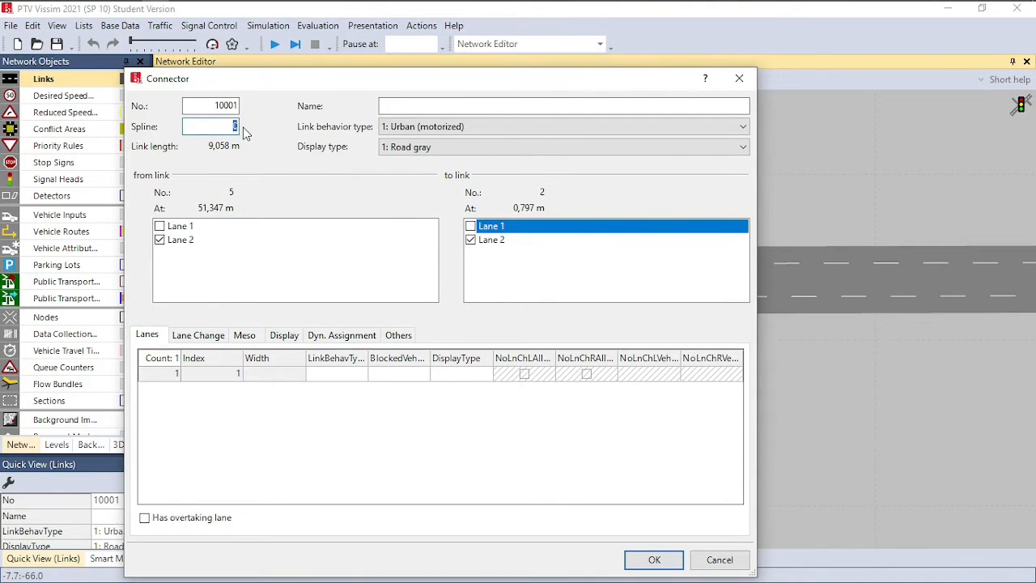
left_click(655, 560)
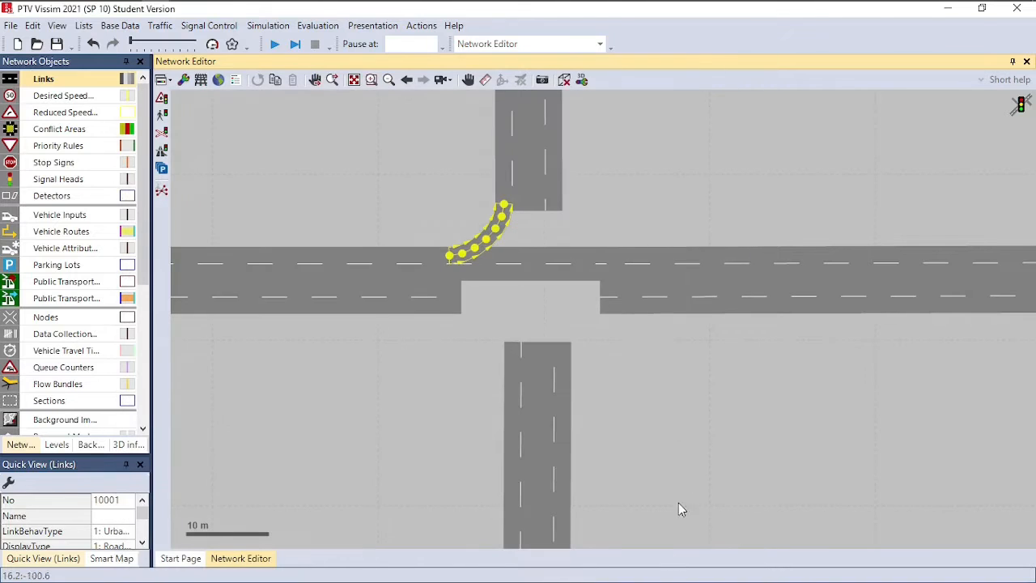
left_click(659, 224)
Create a right-turn connector from lane 1 of eastbound Jalan C to lane 1 of southbound Jalan D with a spline of 7
left_click_drag(450, 270, 553, 339)
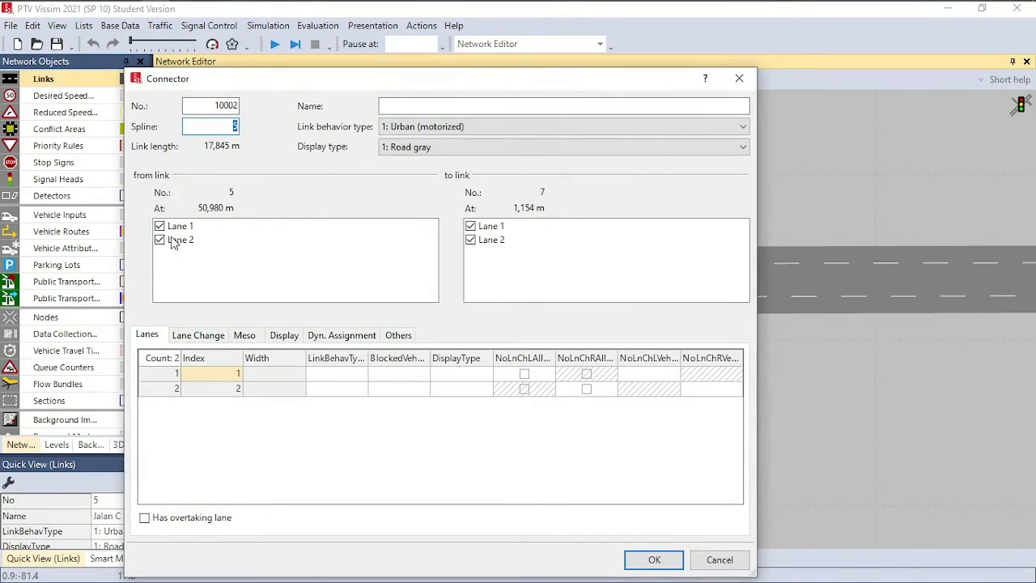
left_click(160, 240)
left_click(472, 241)
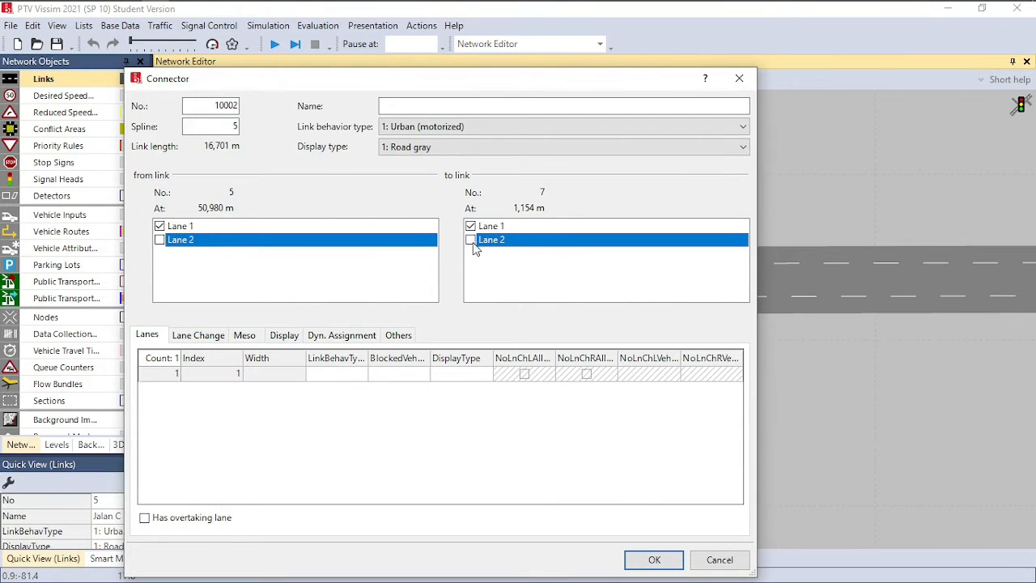
double_click(233, 126)
type("7")
left_click(654, 559)
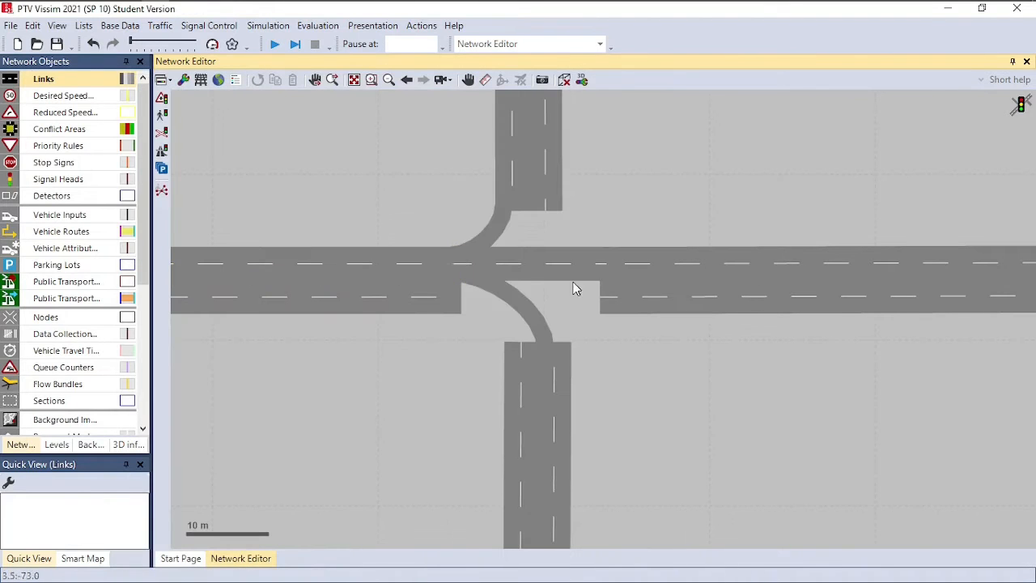
Create a straight connector from both lanes of southbound Jalan A to both lanes of southbound Jalan D with a spline of 0
left_click(543, 198)
left_click_drag(542, 202, 510, 324)
key("Return")
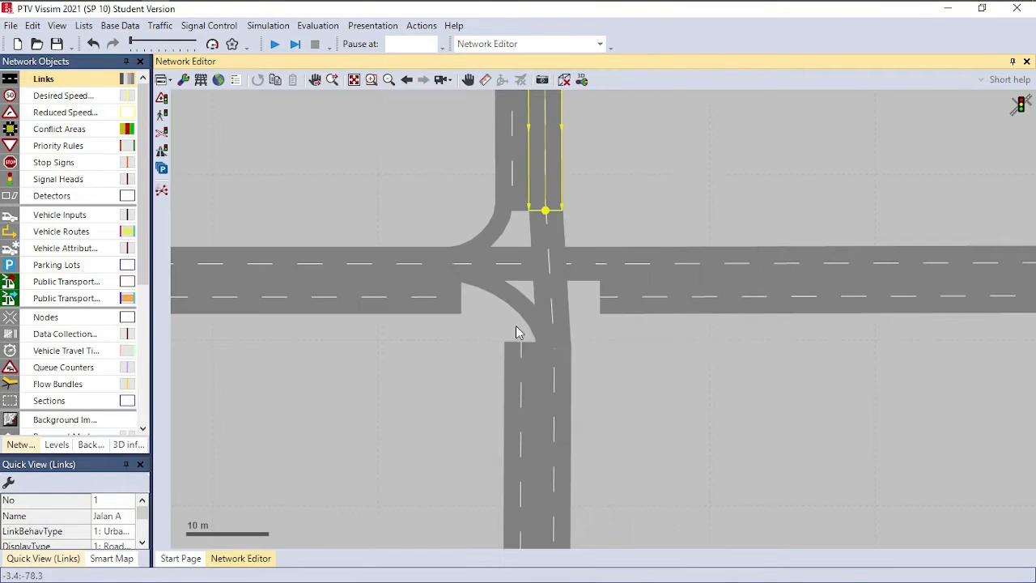
left_click(706, 217)
Create a left-turn connector from lane 2 of southbound Jalan A to lane 2 of eastbound Jalan B with a spline of 5
left_click(552, 201)
left_click(552, 201)
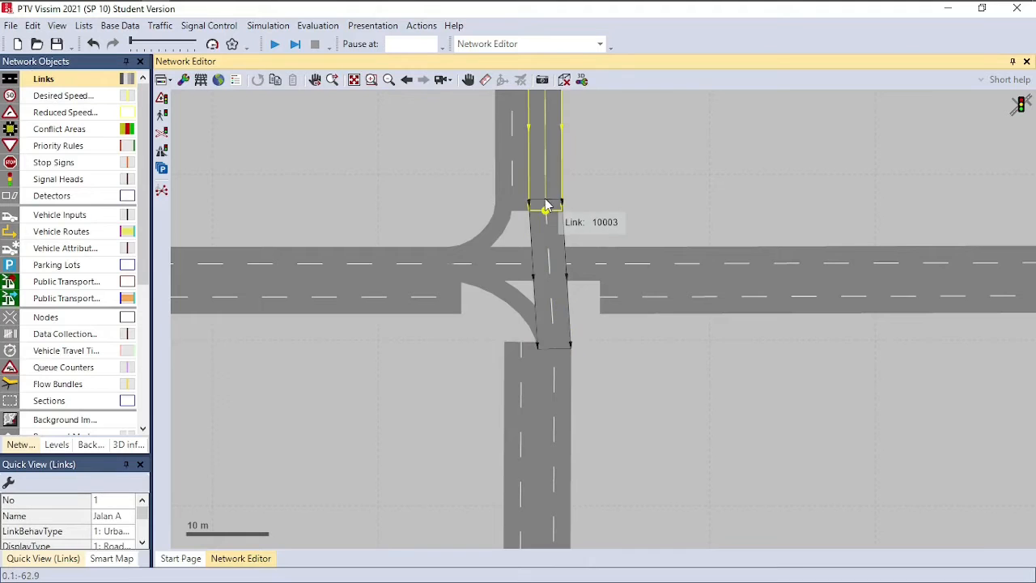
left_click_drag(548, 206, 582, 291)
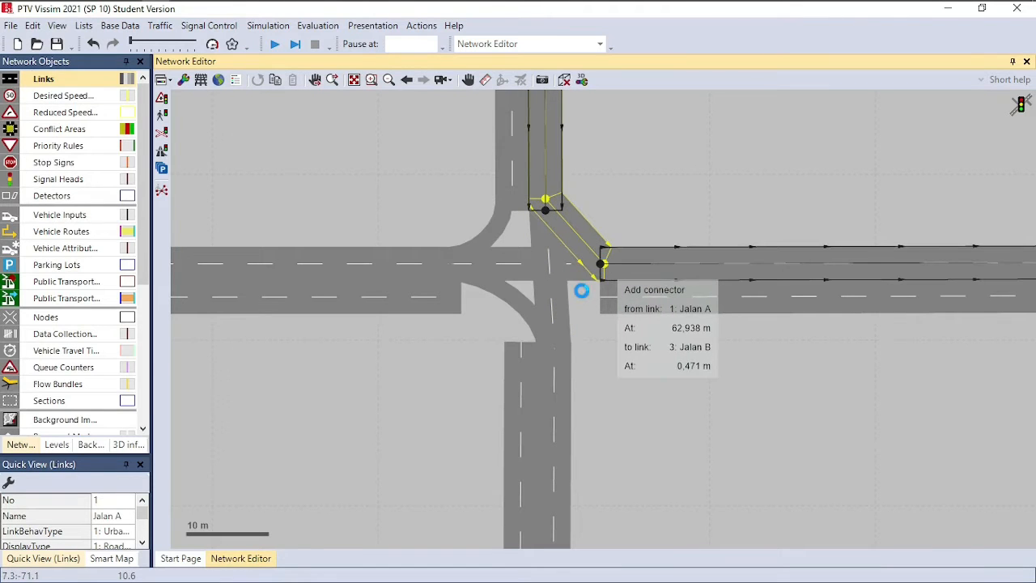
type("5")
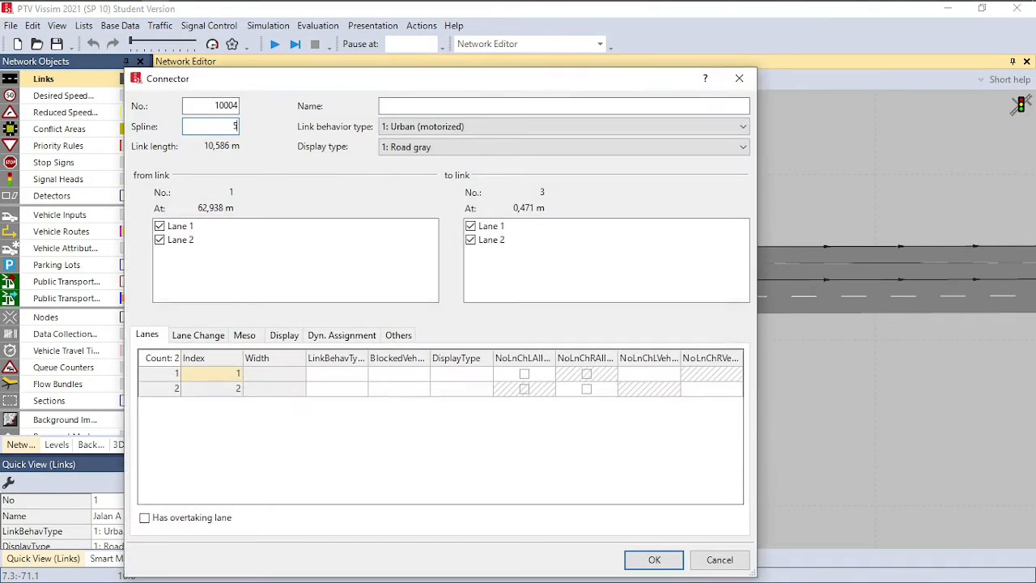
left_click(470, 227)
left_click(161, 227)
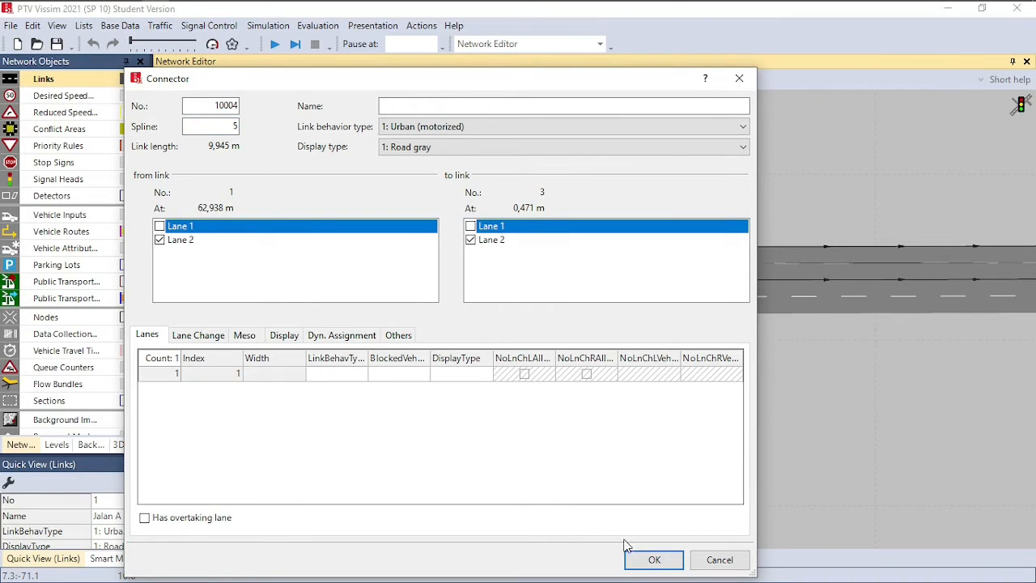
left_click(654, 560)
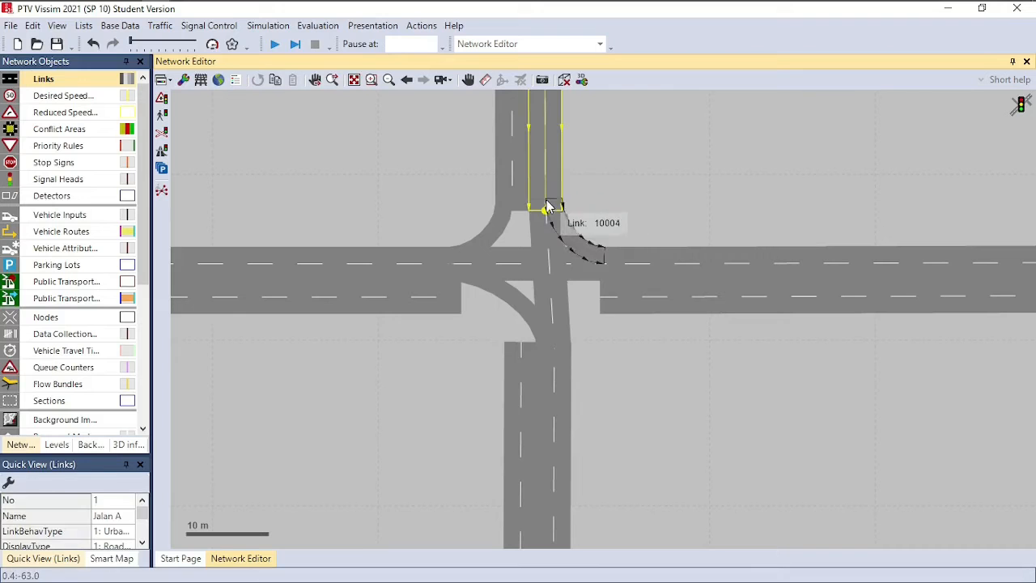
Create a right-turn connector from lane 1 of southbound Jalan A to lane 1 of westbound Jalan C with a spline of 7
left_click_drag(548, 208, 458, 293)
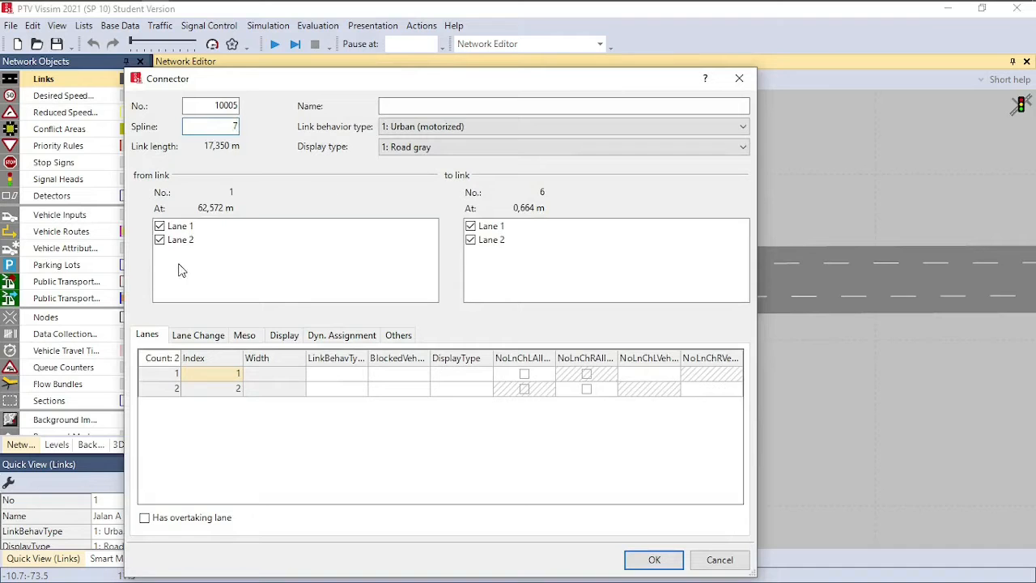
left_click(160, 240)
left_click(470, 240)
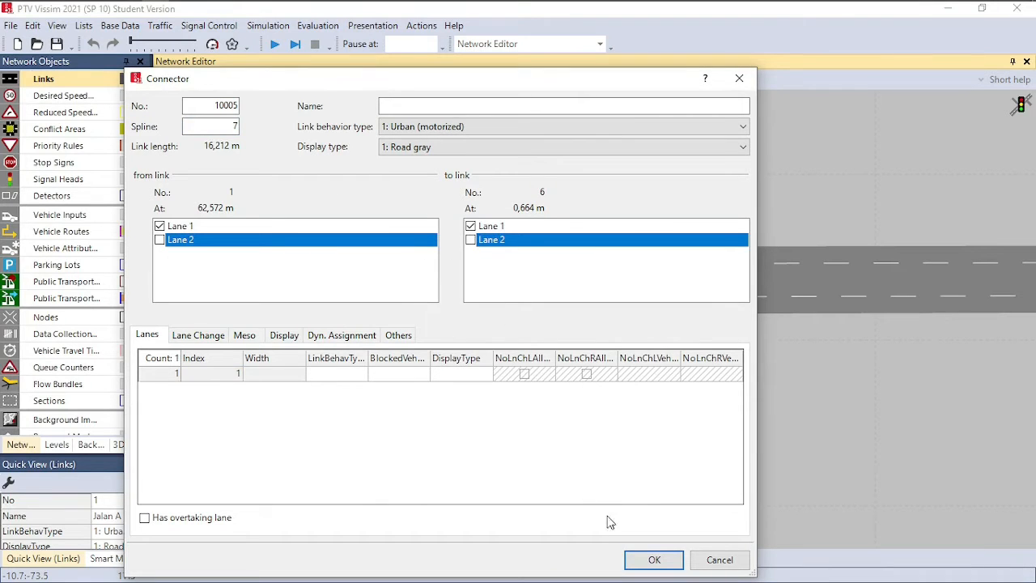
left_click(650, 560)
left_click(626, 202)
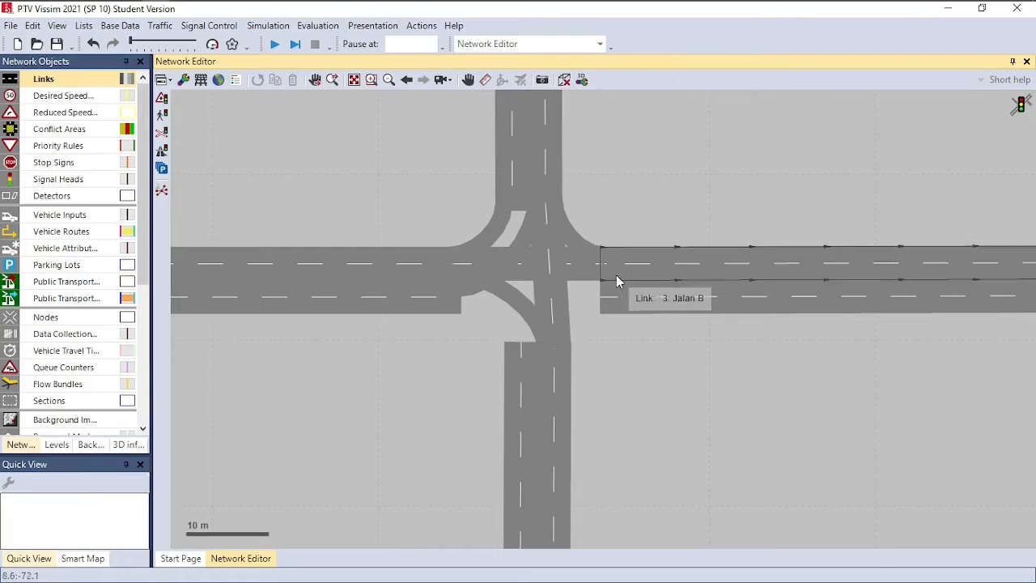
Create a straight connector from both lanes of westbound Jalan B to both lanes of westbound Jalan C with a spline of 0
left_click(623, 298)
left_click_drag(623, 298, 455, 296)
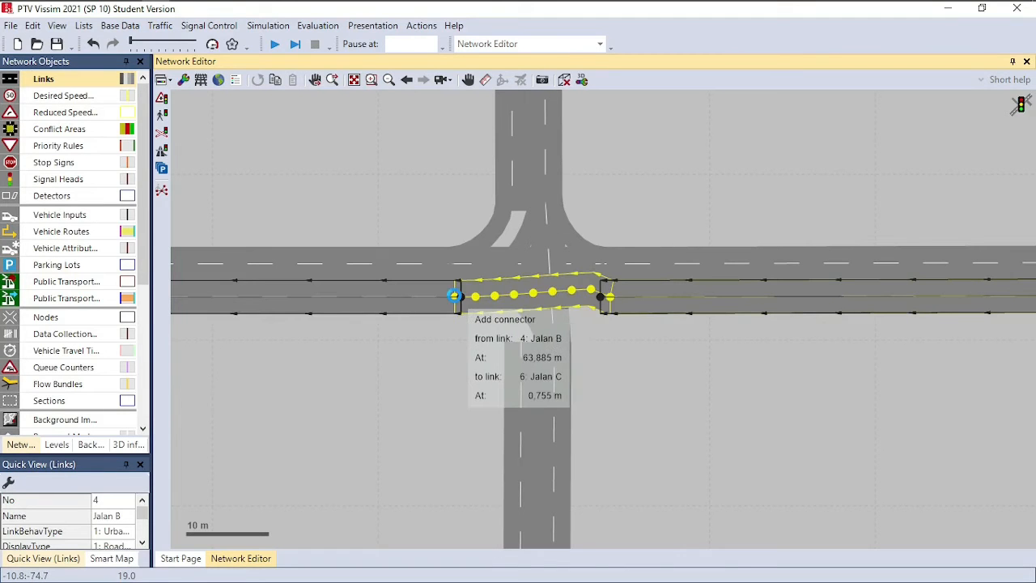
Create a left-turn connector from lane 2 of westbound Jalan B to lane 2 of southbound Jalan D with a spline of 5
left_click_drag(580, 294, 551, 329)
key("Return")
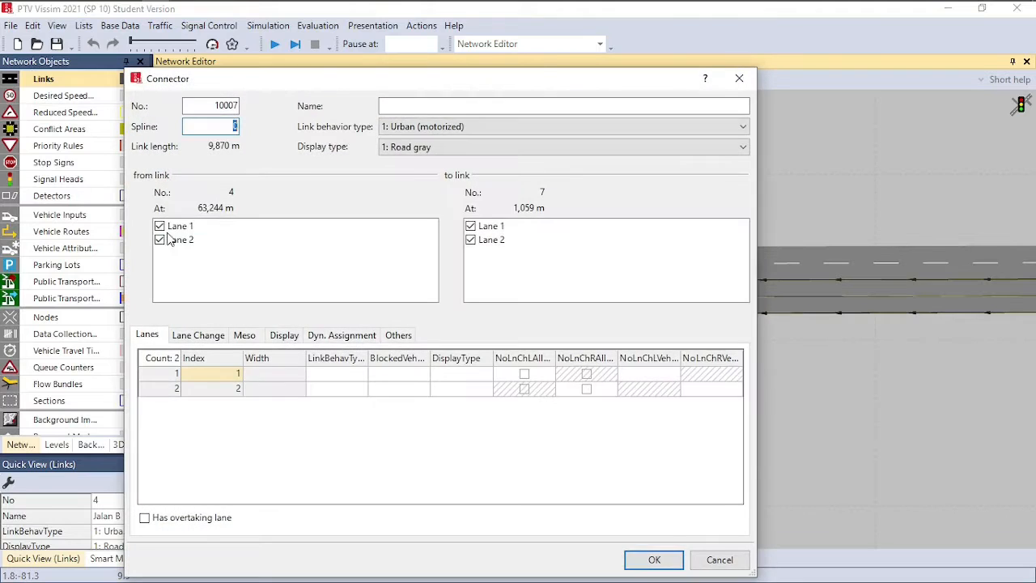
left_click(162, 227)
left_click(471, 227)
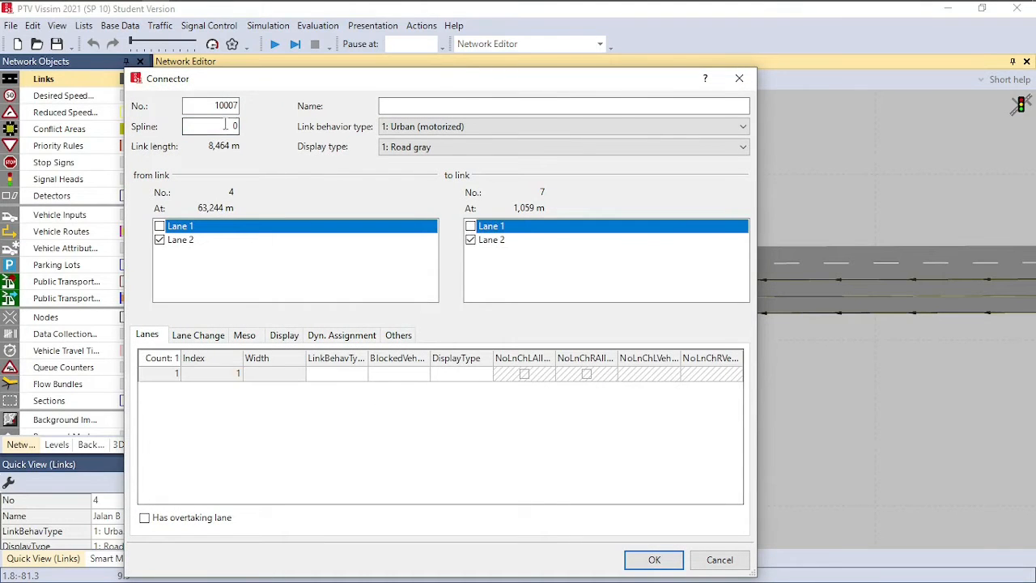
left_click(658, 561)
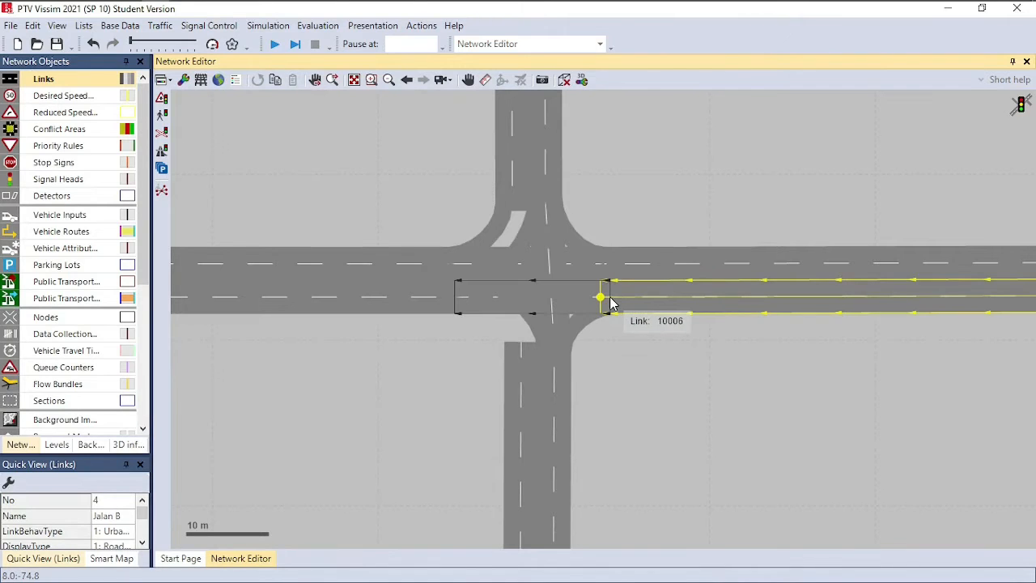
Create a right-turn connector from lane 1 of westbound Jalan B to lane 1 of northbound Jalan A with a spline of 7
left_click_drag(606, 298, 504, 207)
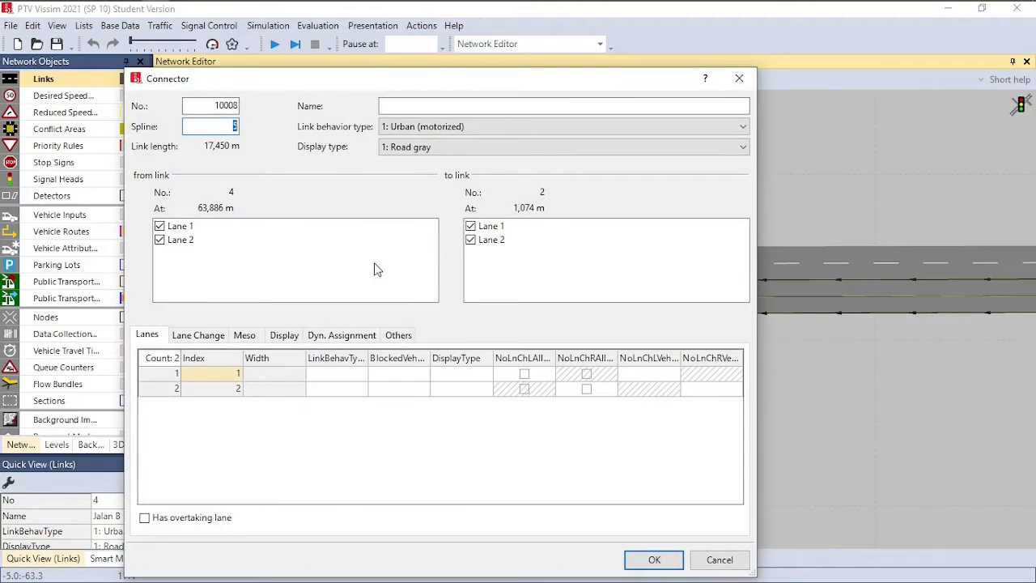
left_click(160, 228)
left_click(160, 240)
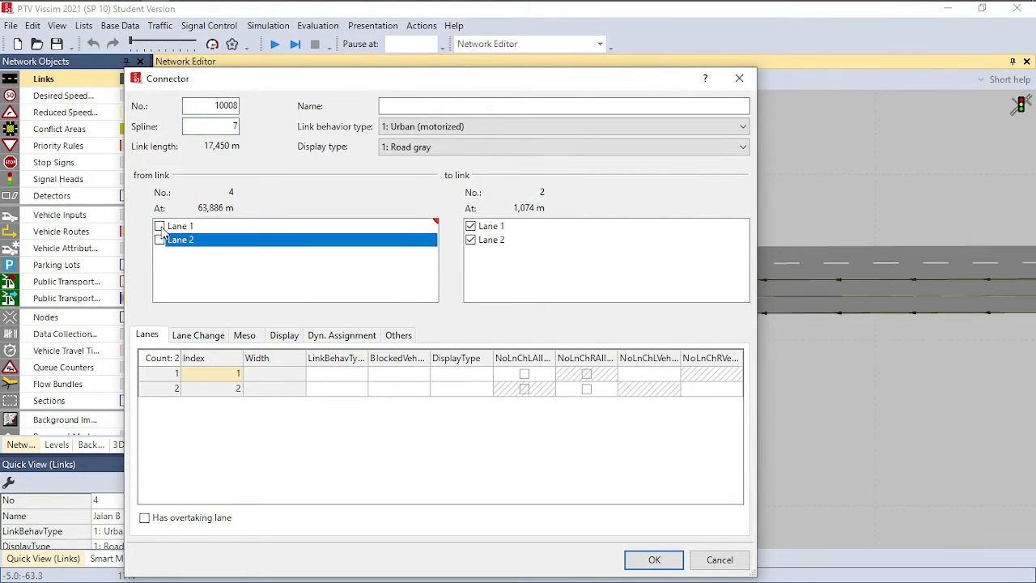
left_click(159, 226)
left_click(489, 241)
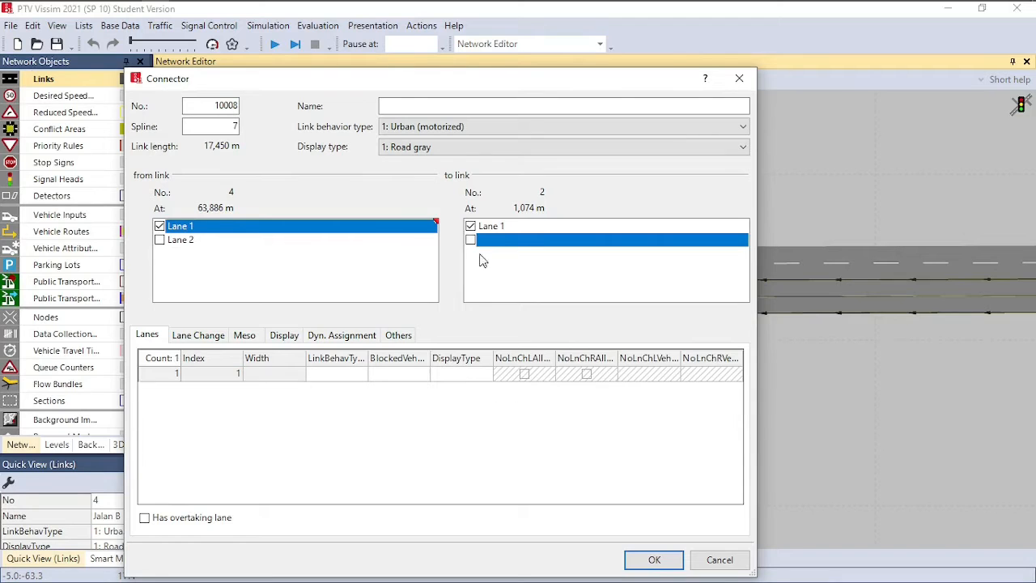
left_click(654, 559)
left_click(687, 385)
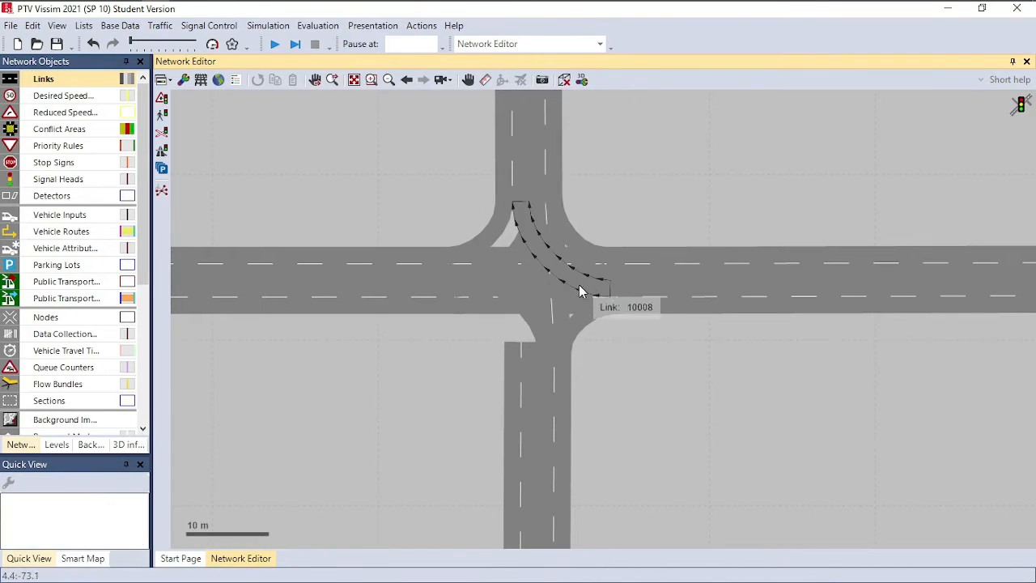
Create a straight connector from both lanes of northbound Jalan D to both lanes of northbound Jalan A with a spline of 0
left_click(519, 356)
left_click_drag(518, 356, 620, 247)
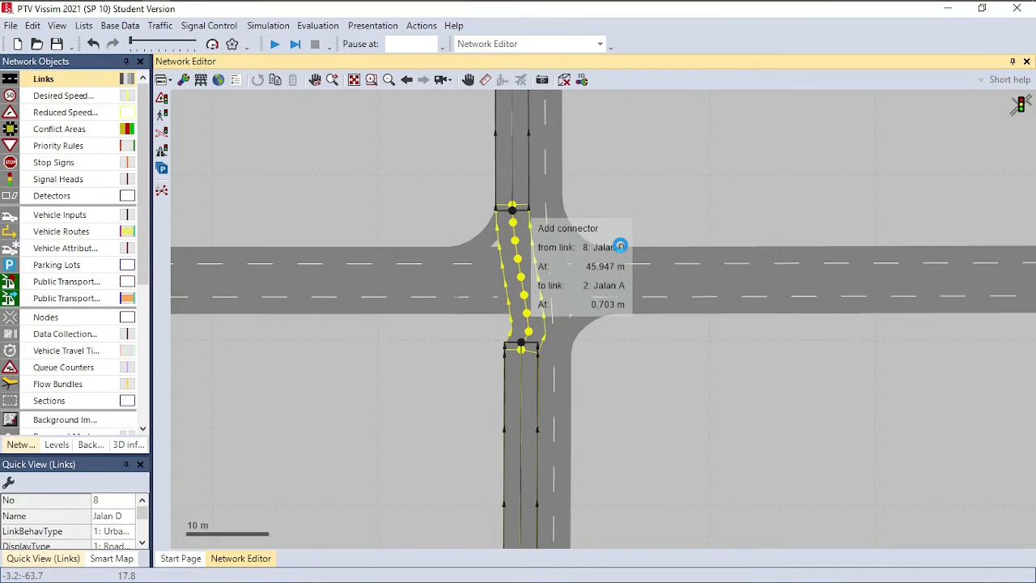
key("Return")
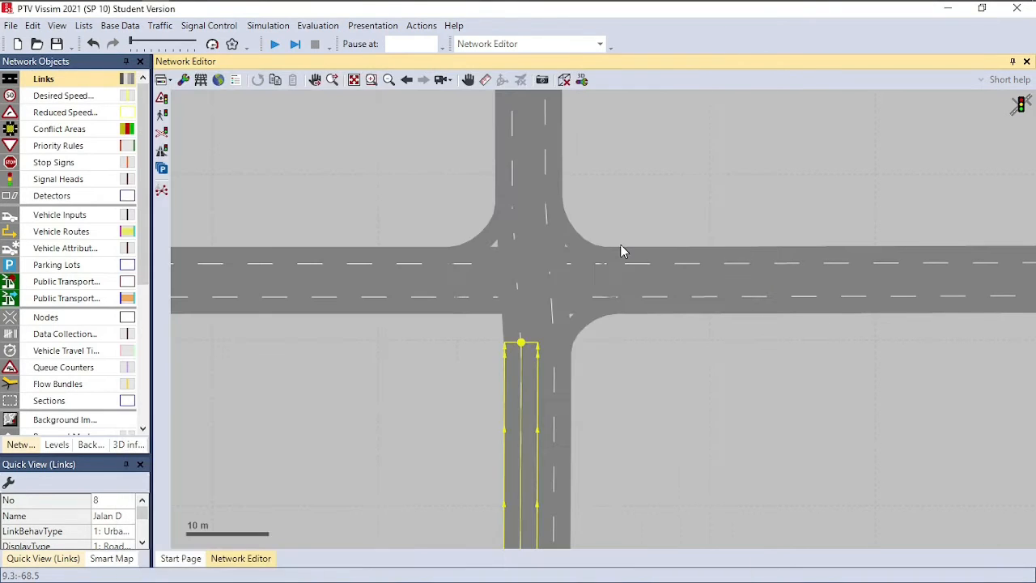
Create a right-turn connector from lane 1 of northbound Jalan D to lane 1 of eastbound Jalan B with a spline of 7
left_click_drag(522, 359, 609, 269)
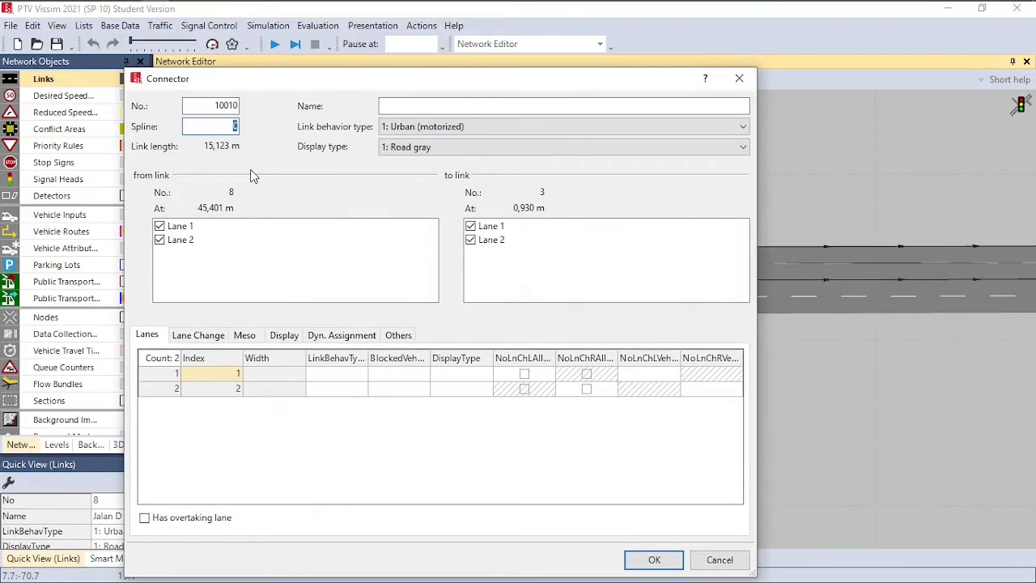
left_click(162, 243)
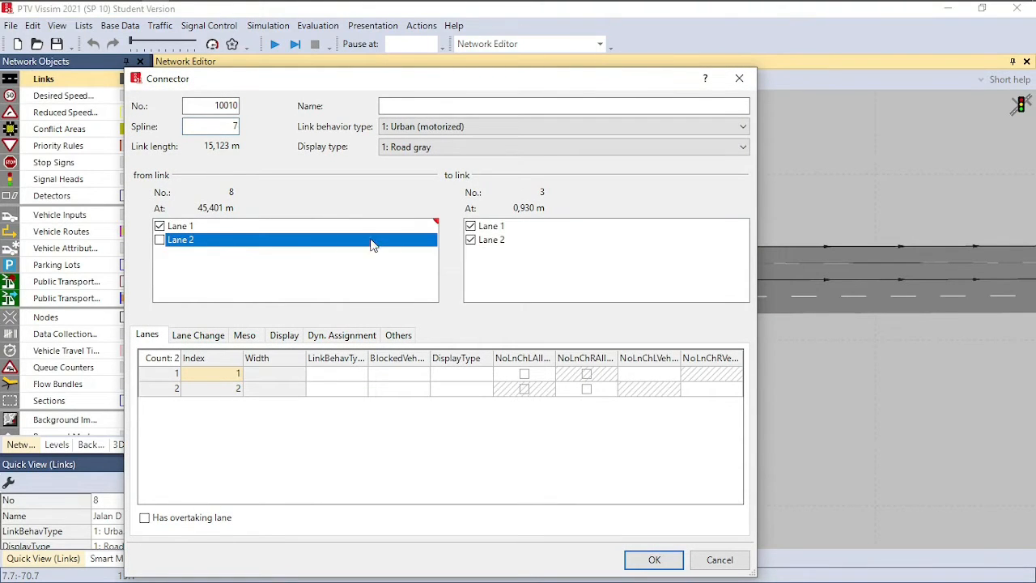
left_click(482, 243)
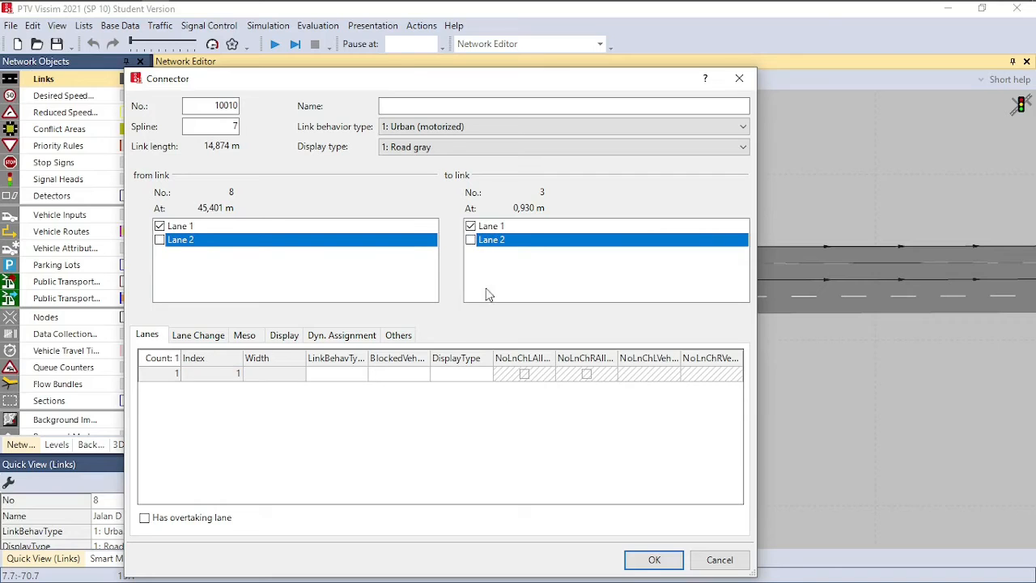
left_click(654, 560)
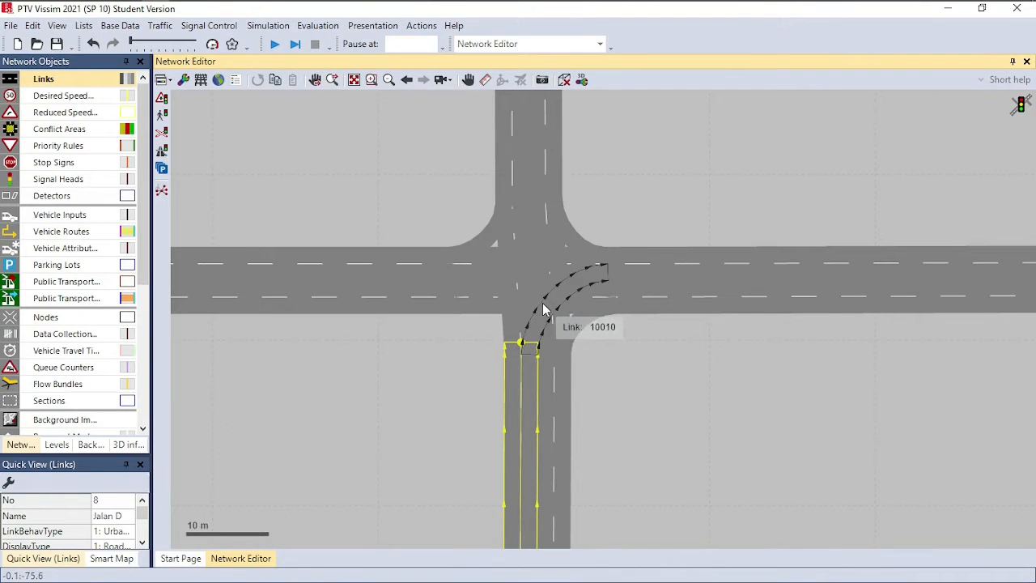
Create a left-turn connector from lane 2 of northbound Jalan D to lane 2 of westbound Jalan C with a spline of 5
left_click_drag(510, 329, 453, 295)
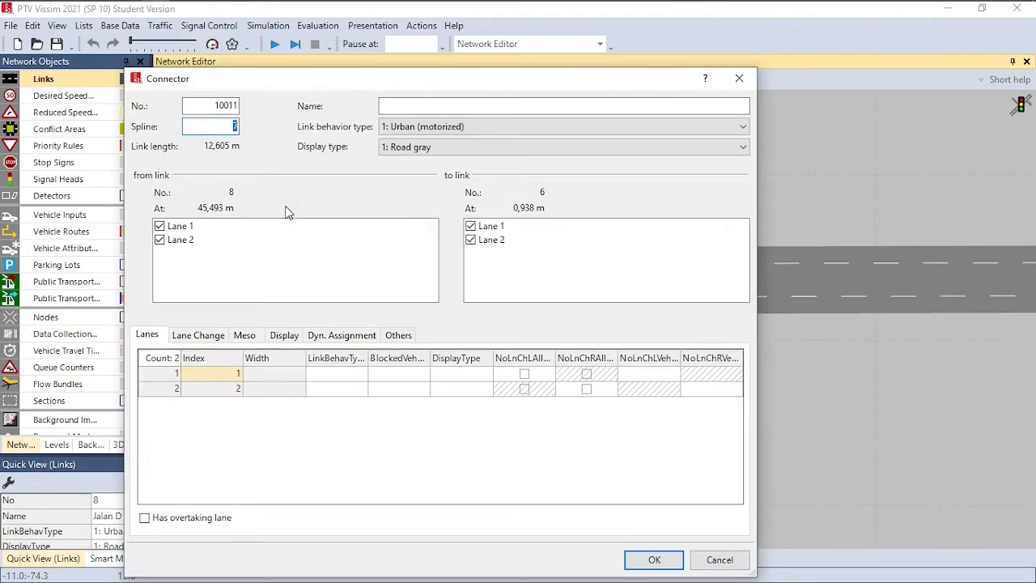
left_click(160, 227)
left_click(469, 227)
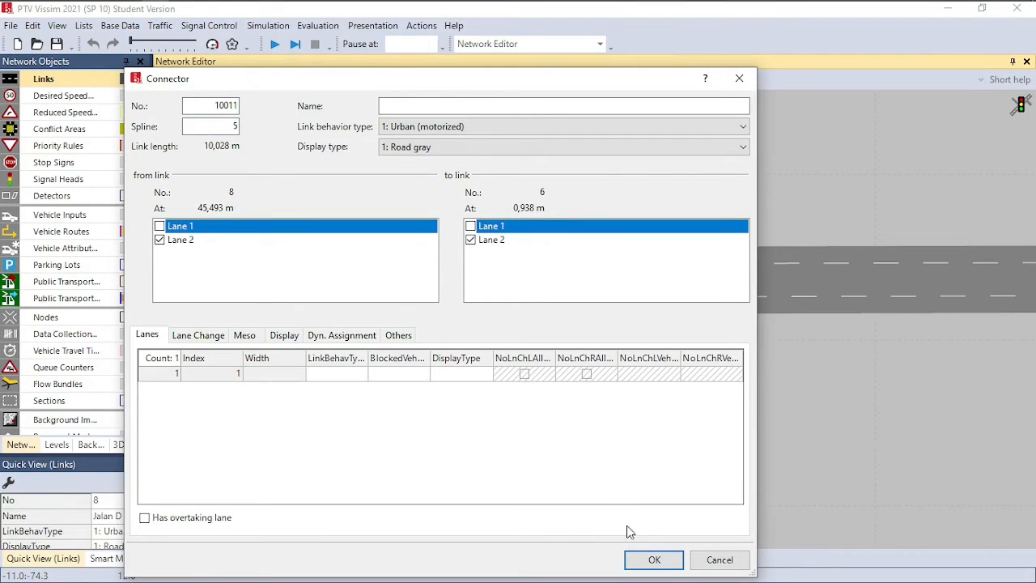
left_click(653, 558)
scroll(696, 352, "down", 2)
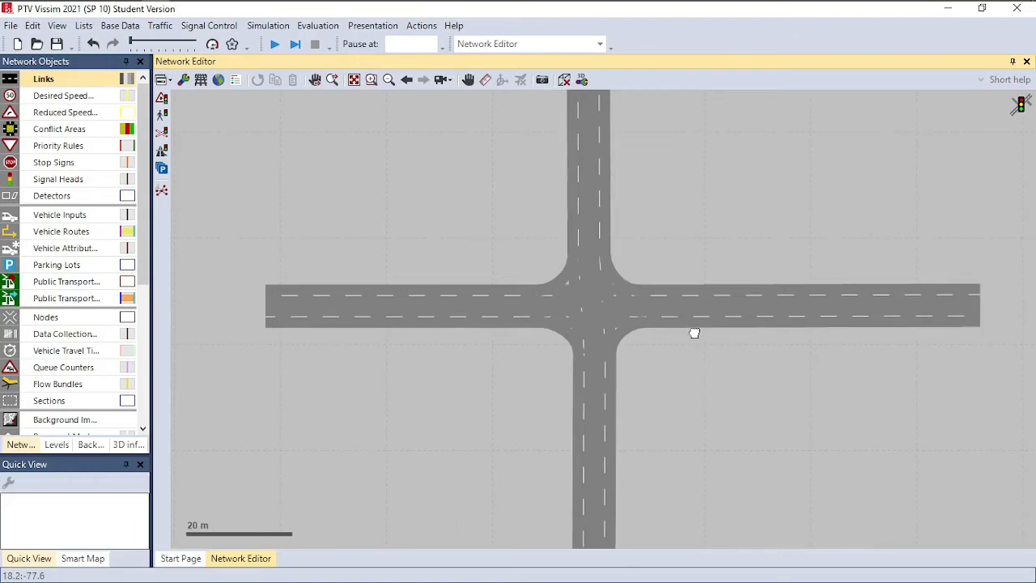
left_click_drag(695, 333, 654, 335)
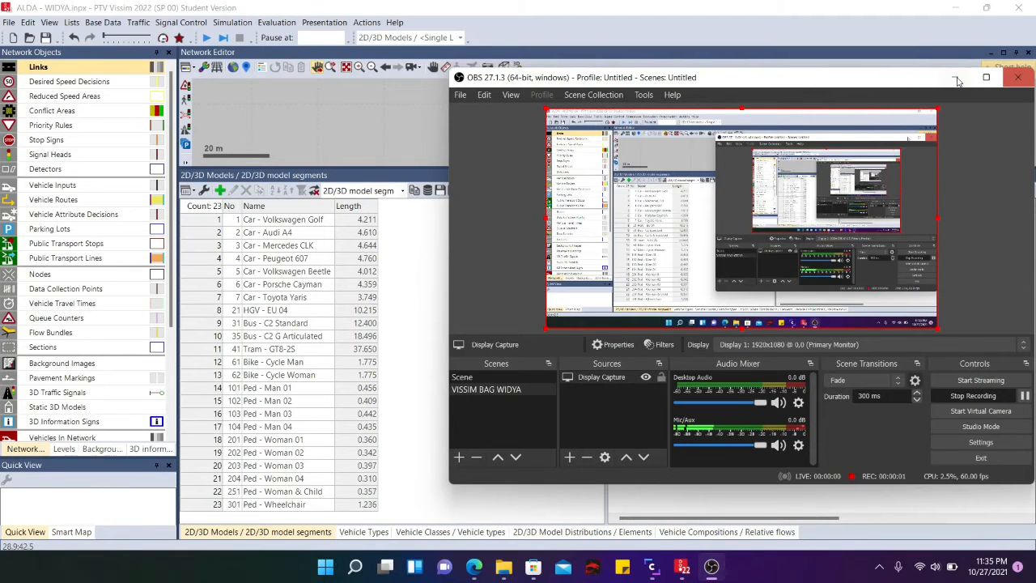
Start a new 2D/3D model and browse to the Exe\3DModels\Vehicles\Road folder of the PTV Vissim 2022 (Student) installation
left_click(956, 78)
left_click(99, 24)
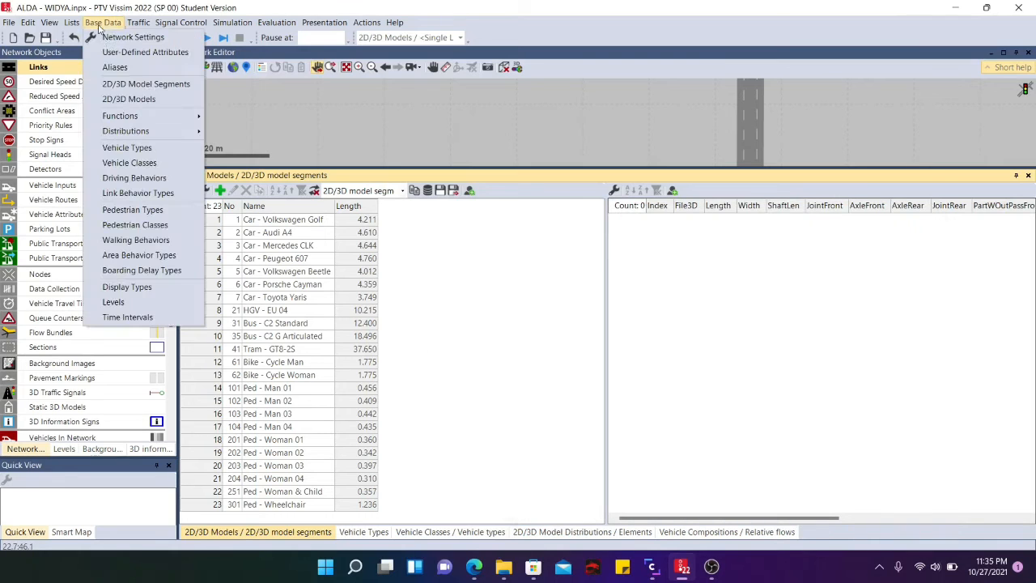
left_click(146, 84)
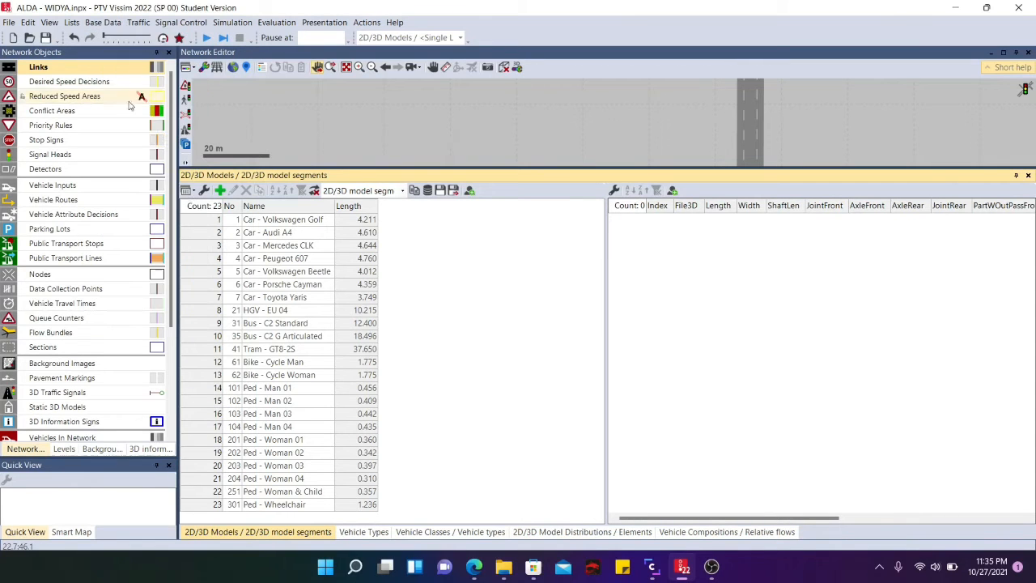
left_click(220, 191)
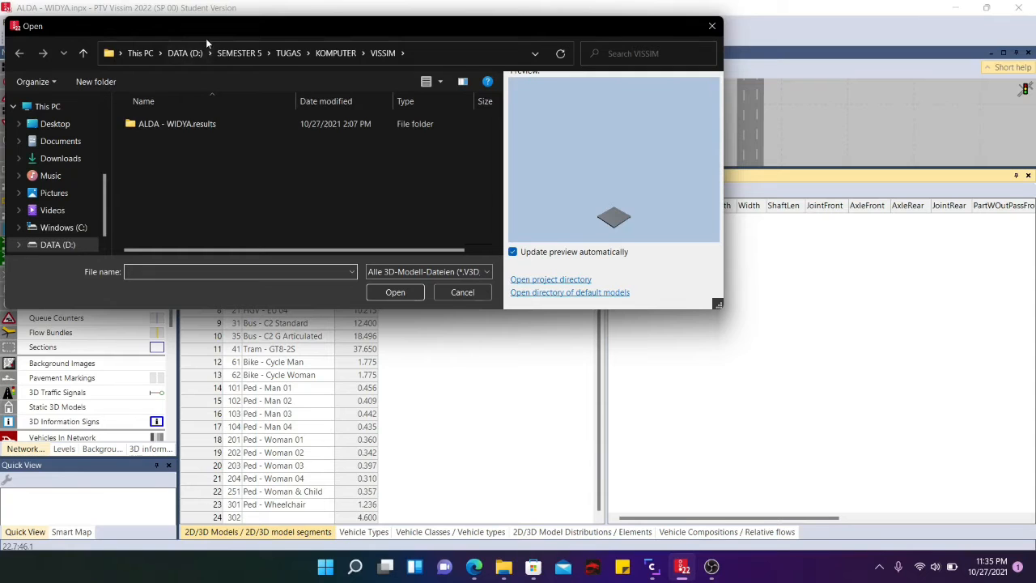
left_click(188, 55)
double_click(194, 191)
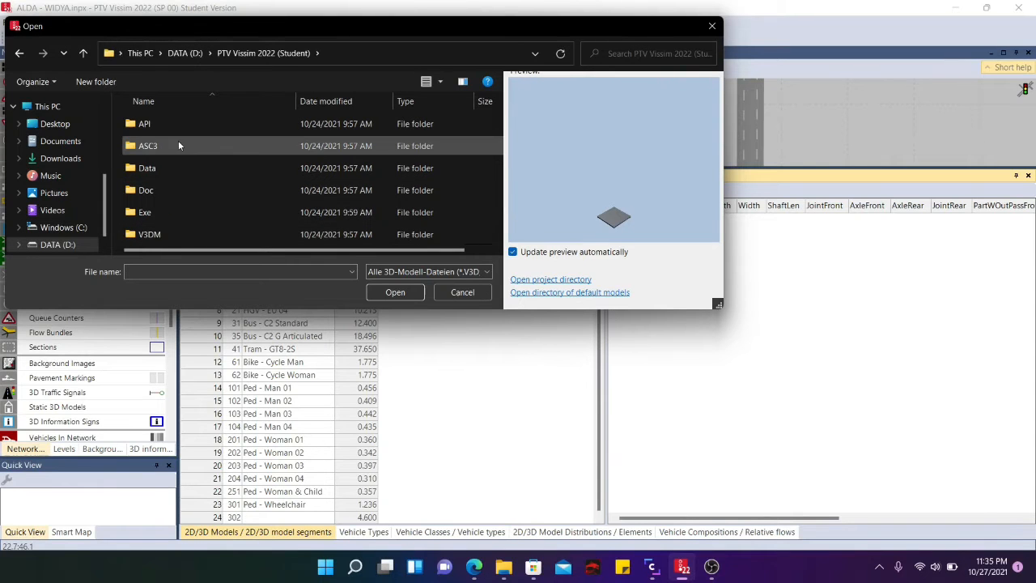
double_click(180, 211)
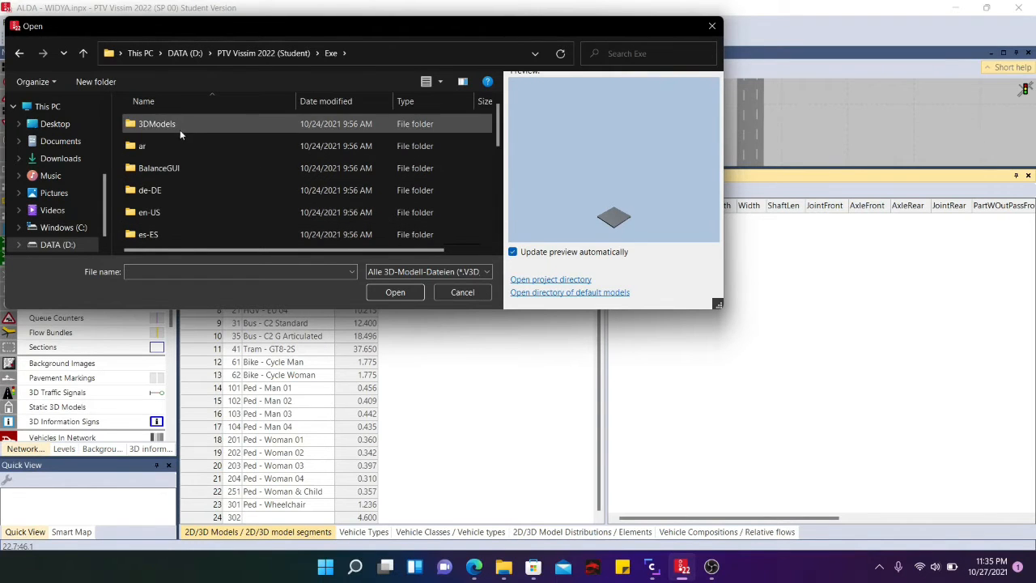
double_click(178, 127)
double_click(180, 225)
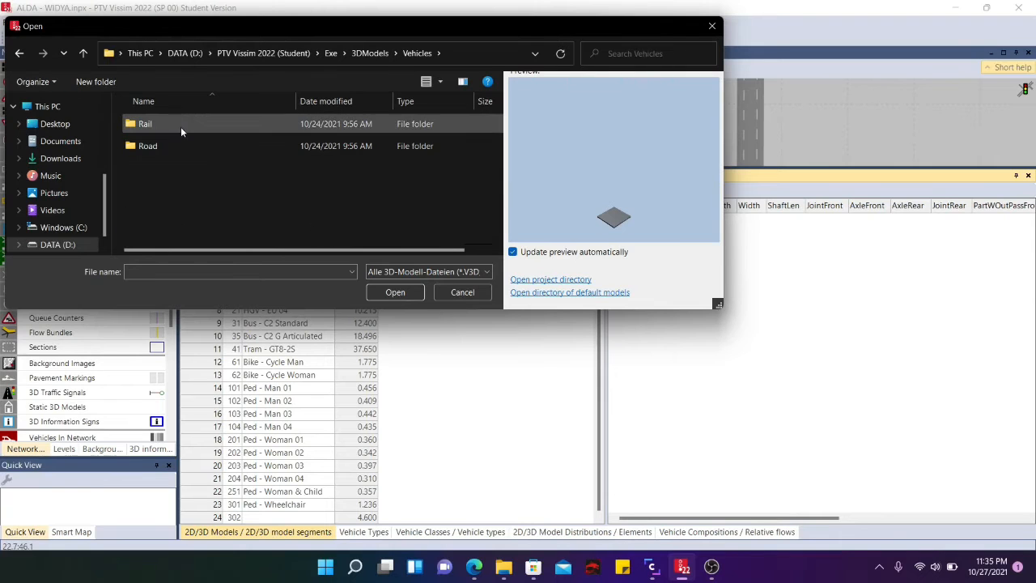
left_click(179, 146)
double_click(178, 145)
left_click(179, 144)
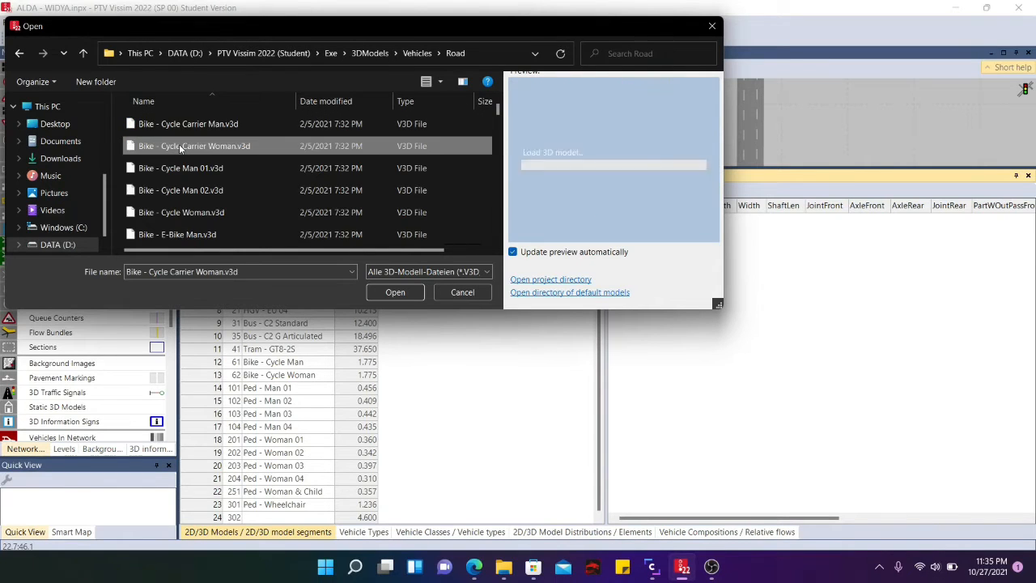
Add Bike - Motorbike 01.v3d as the new 2D/3D model, using the geometry from the 3D file
scroll(243, 178, "down", 2)
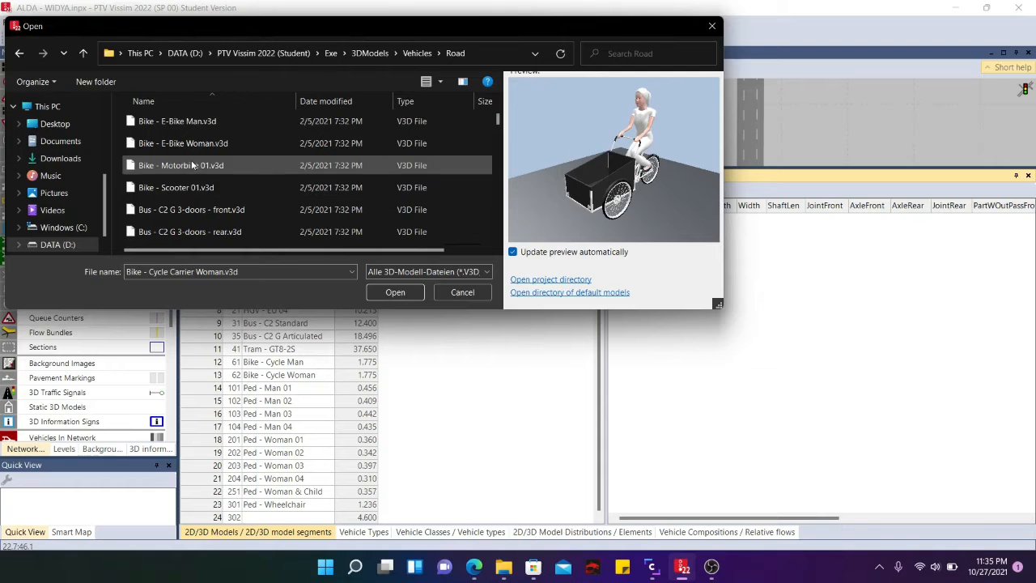
left_click(194, 165)
left_click(393, 292)
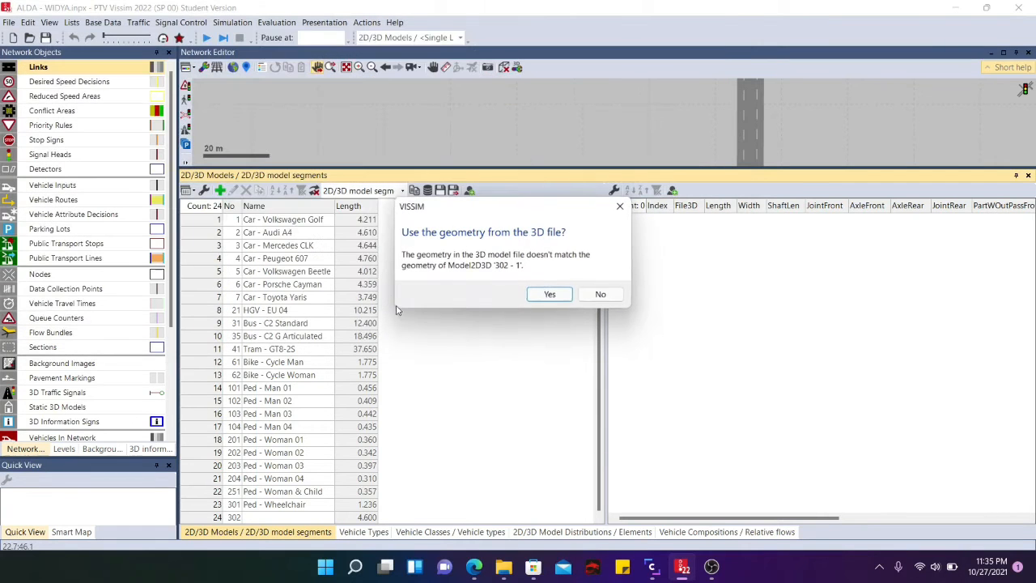
left_click(549, 295)
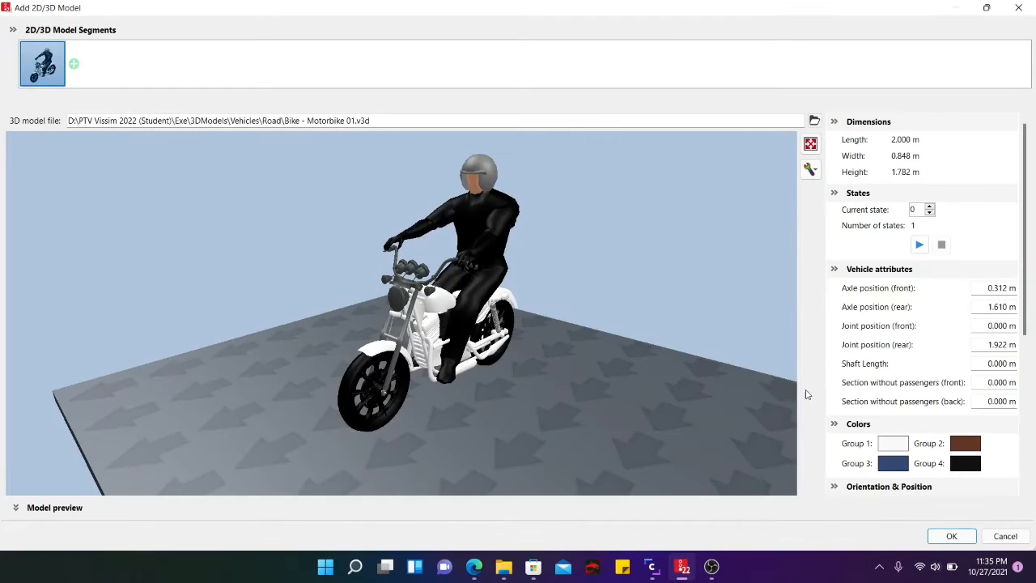
left_click(951, 536)
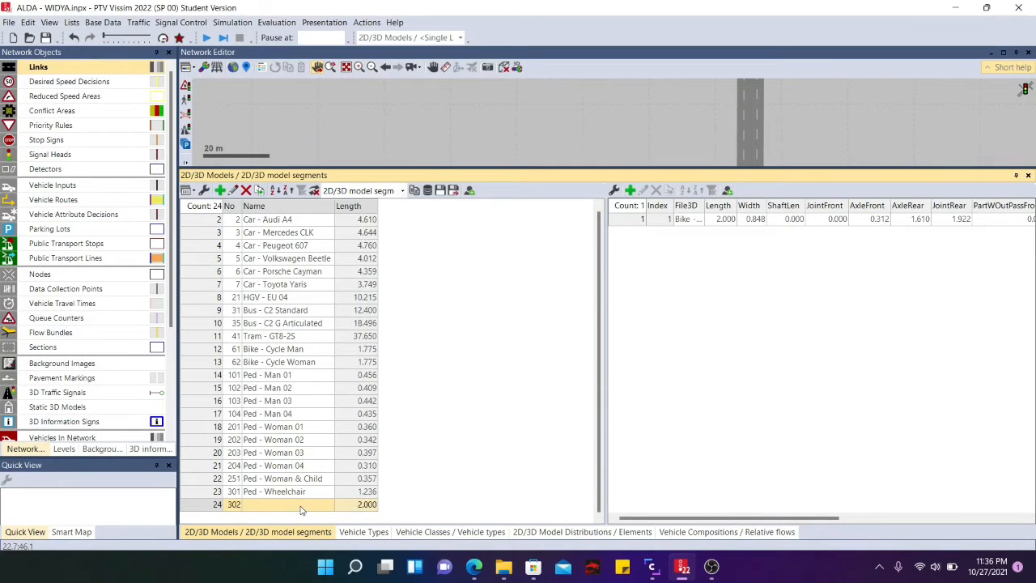
Name the newly added motorbike model MOTOR in the 2D/3D models list
left_click(301, 507)
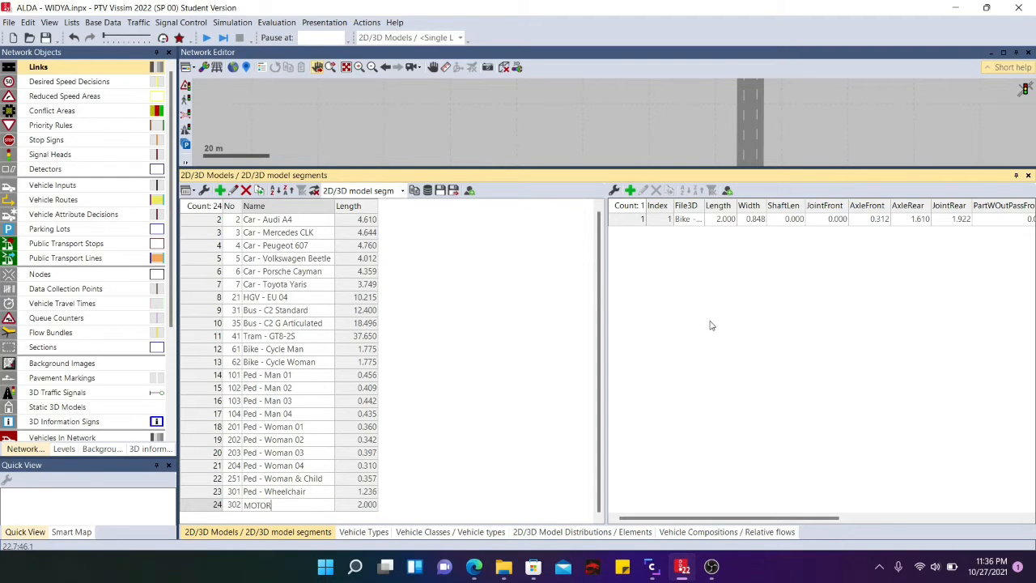
type("MOTOR")
left_click(698, 218)
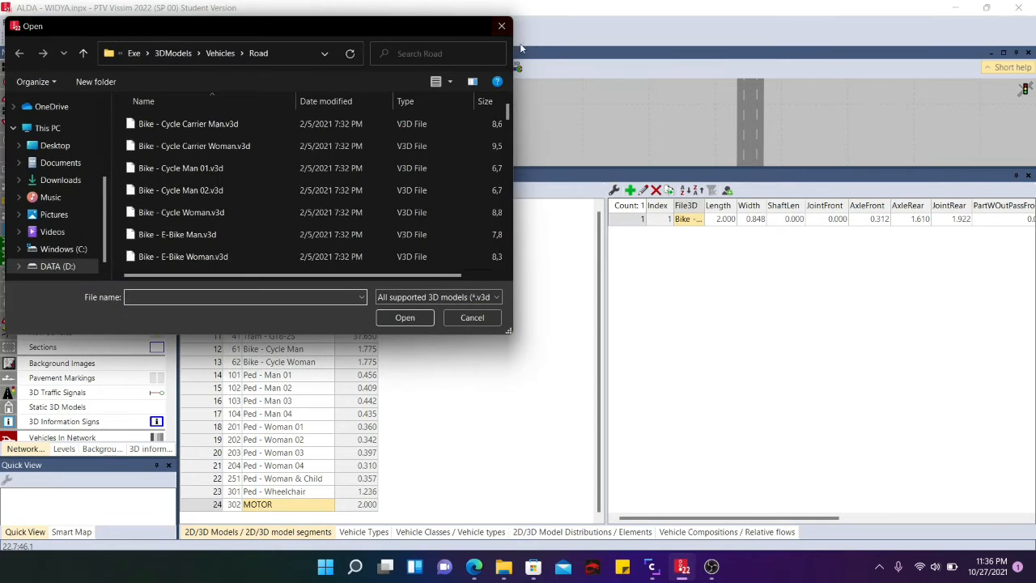
left_click(502, 26)
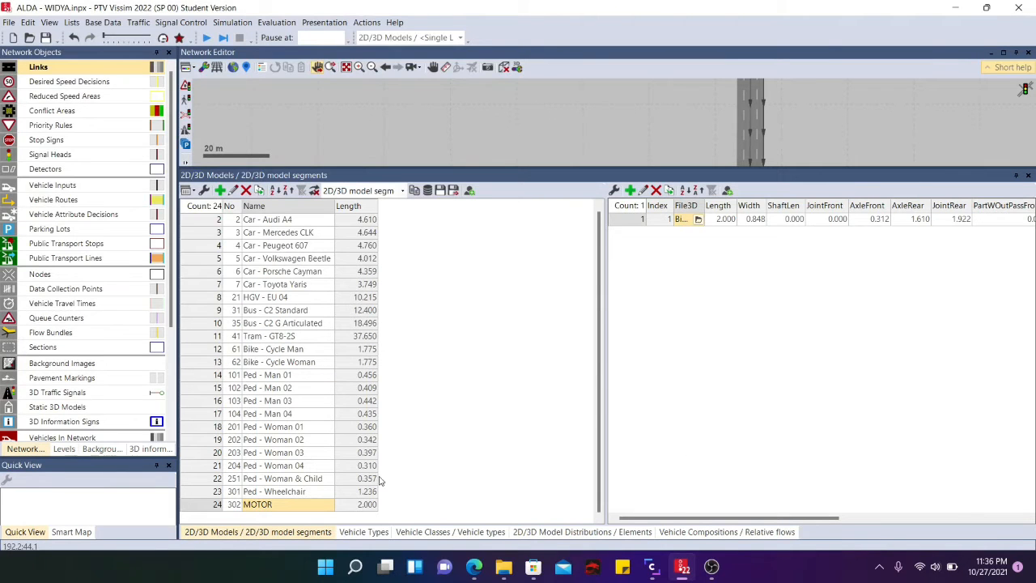
left_click(712, 566)
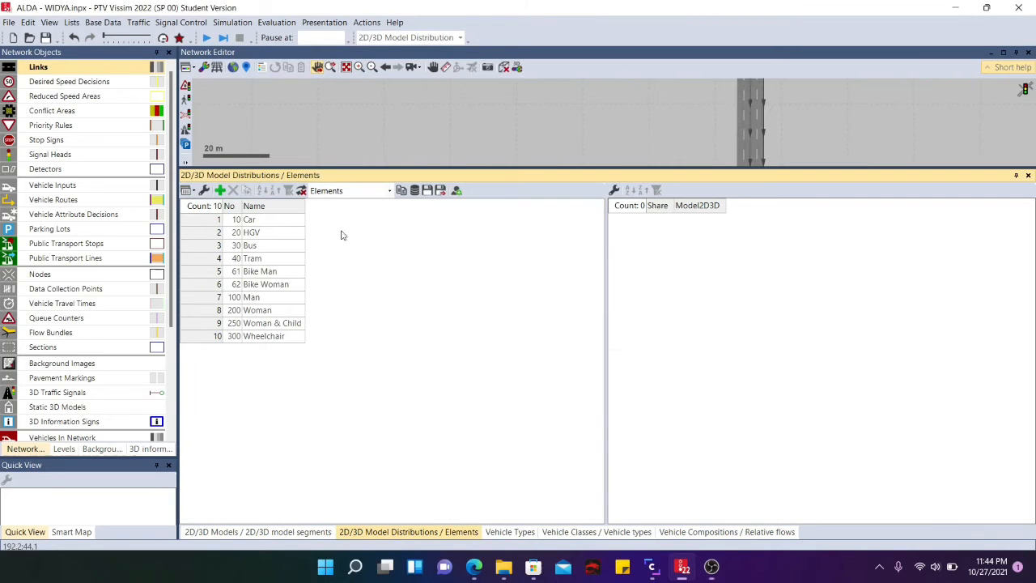
Add a 2D/3D model distribution named MOTOR
left_click(100, 23)
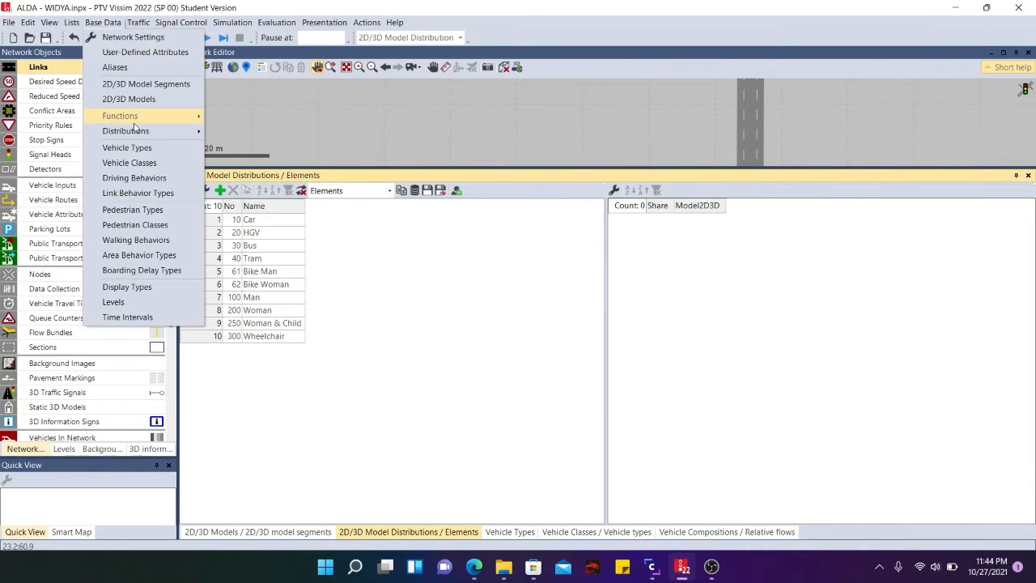
mouse_move(134, 121)
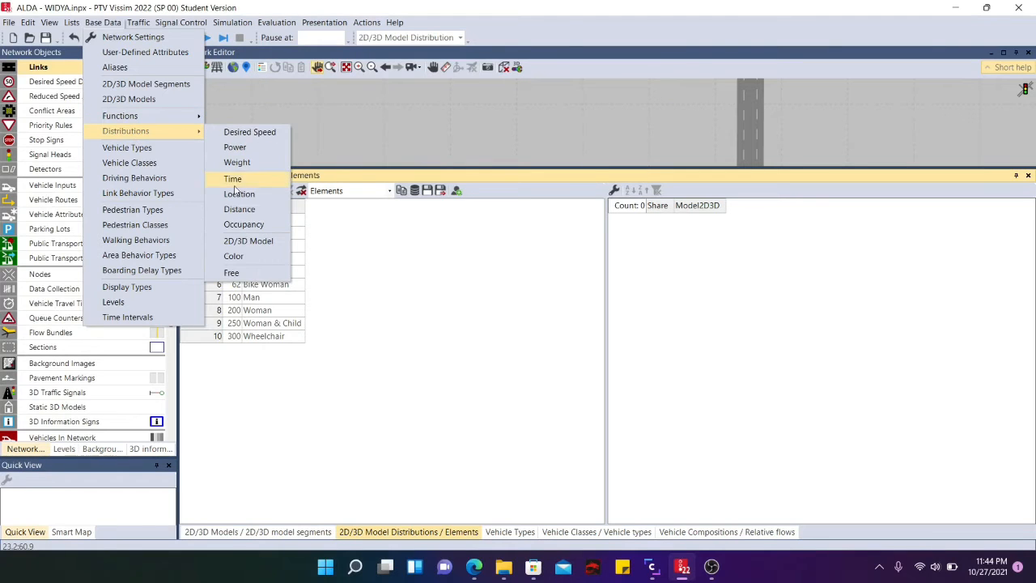
left_click(247, 240)
left_click(219, 191)
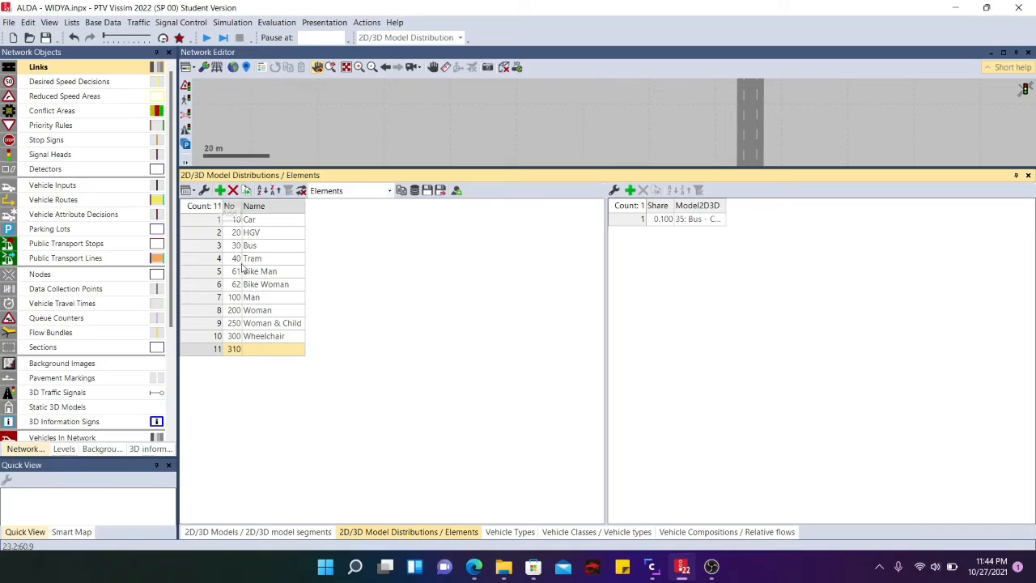
left_click(283, 348)
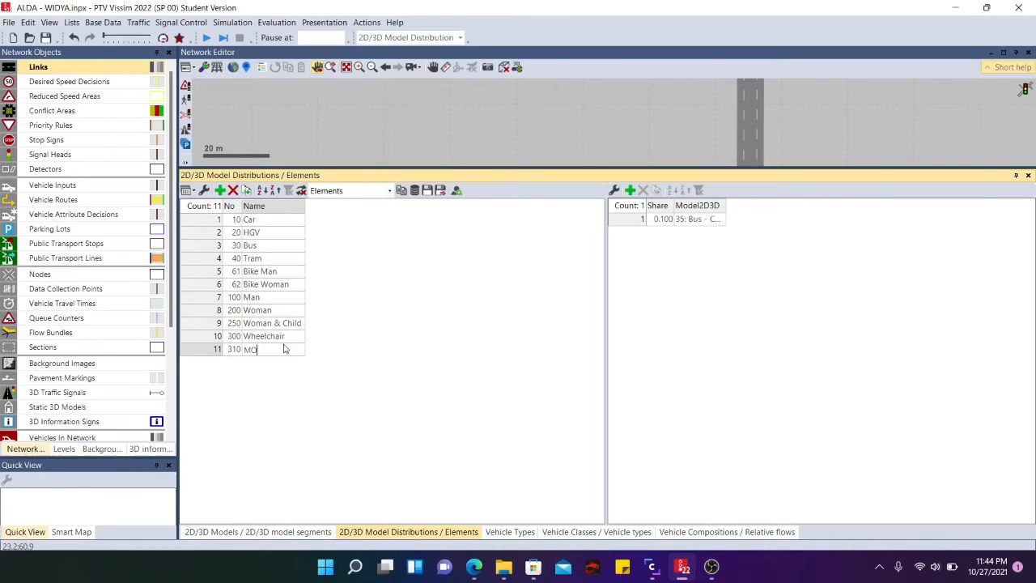
Assign model 302: MOTOR to the element of the MOTOR distribution
left_click(688, 220)
left_click(688, 221)
left_click(706, 479)
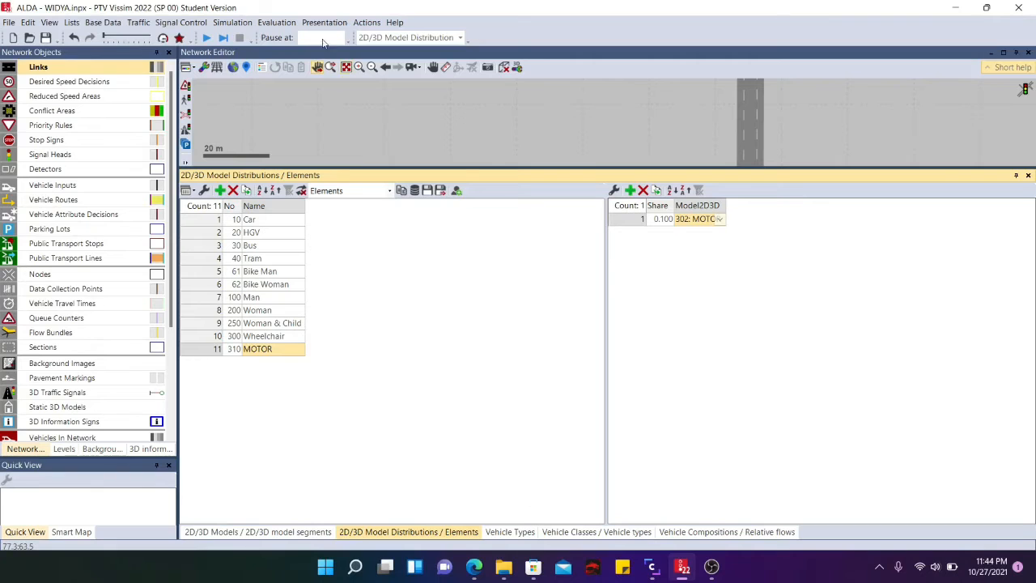
Create a vehicle type named MOTOR with category Bike and vehicle model 310: MOTOR
left_click(109, 23)
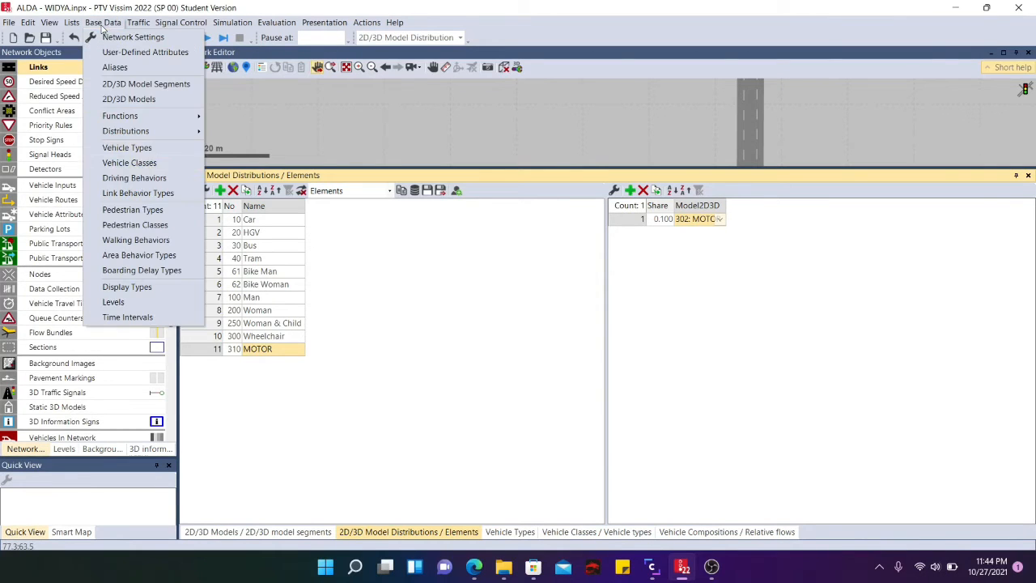
left_click(162, 146)
left_click(221, 191)
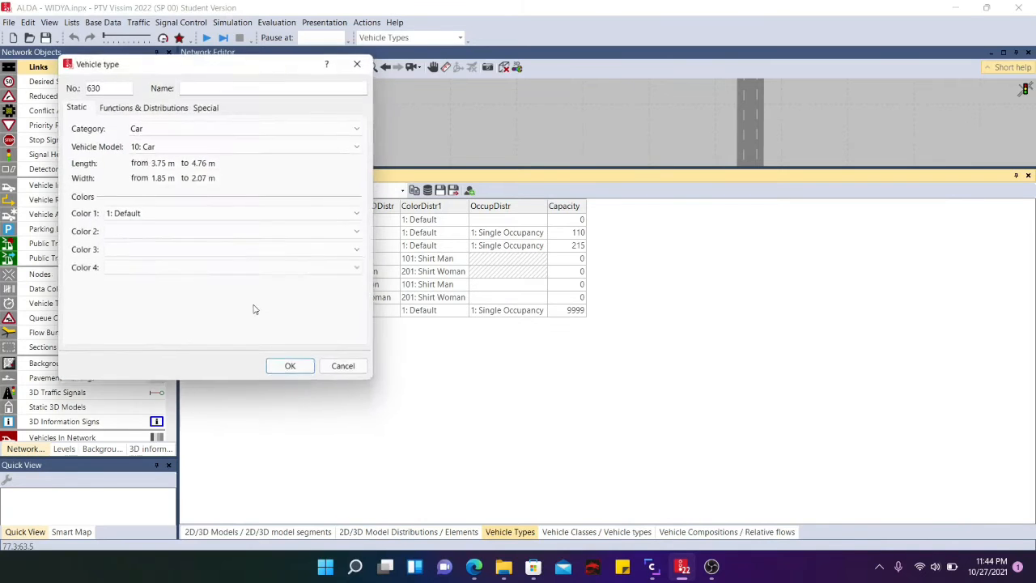
left_click(218, 85)
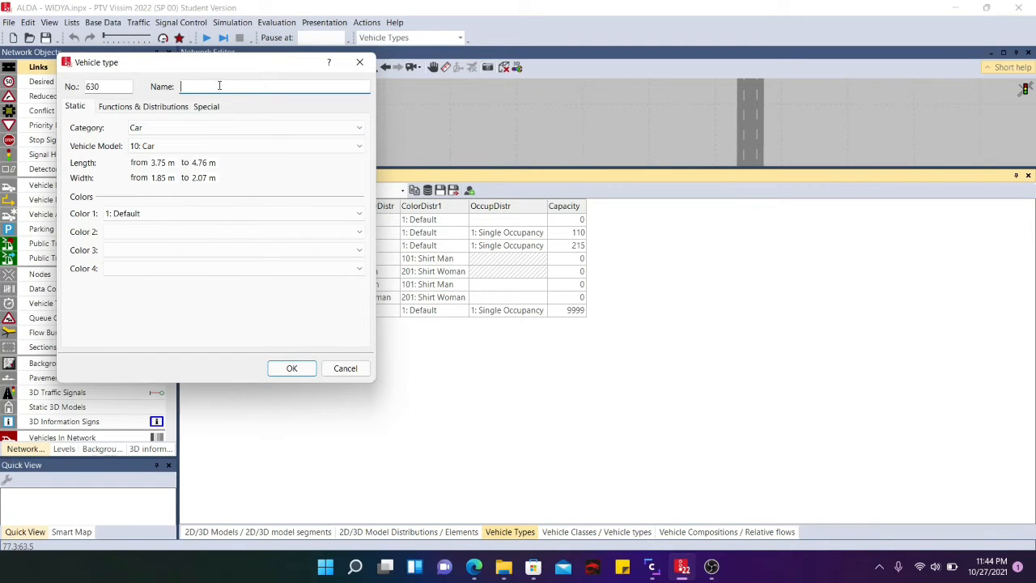
left_click(209, 128)
left_click(207, 196)
left_click(194, 148)
left_click(186, 268)
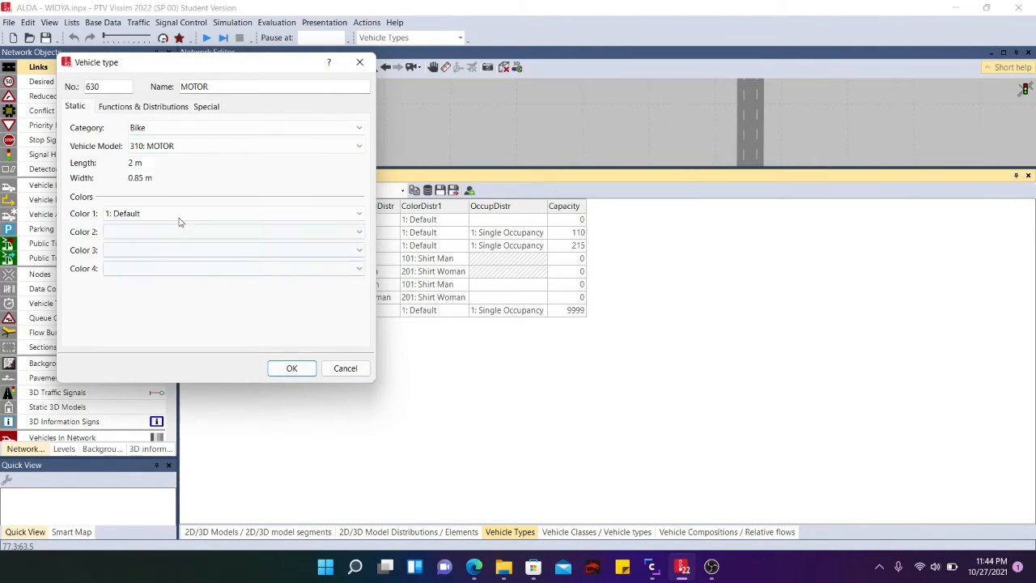
Set the MOTOR vehicle type's maximum and desired acceleration and deceleration functions to 6: Bike, and save the type
left_click(146, 106)
left_click(181, 130)
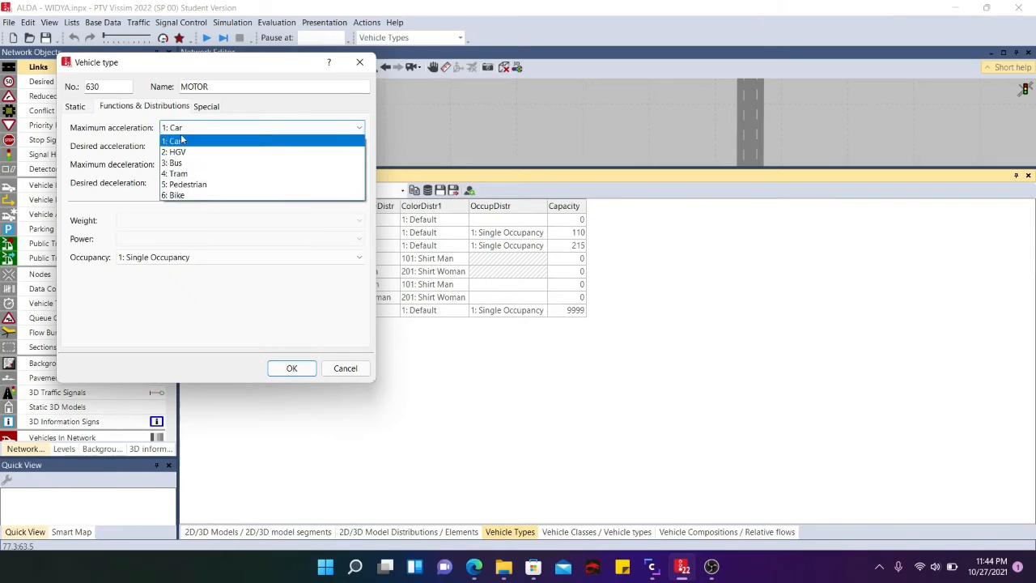
left_click(197, 195)
left_click(188, 147)
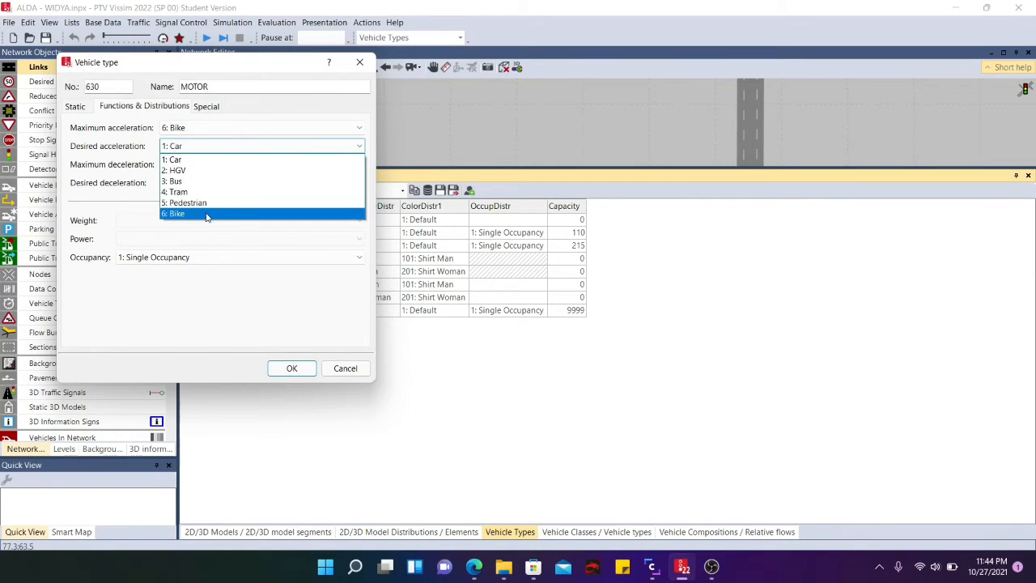
left_click(206, 217)
left_click(203, 183)
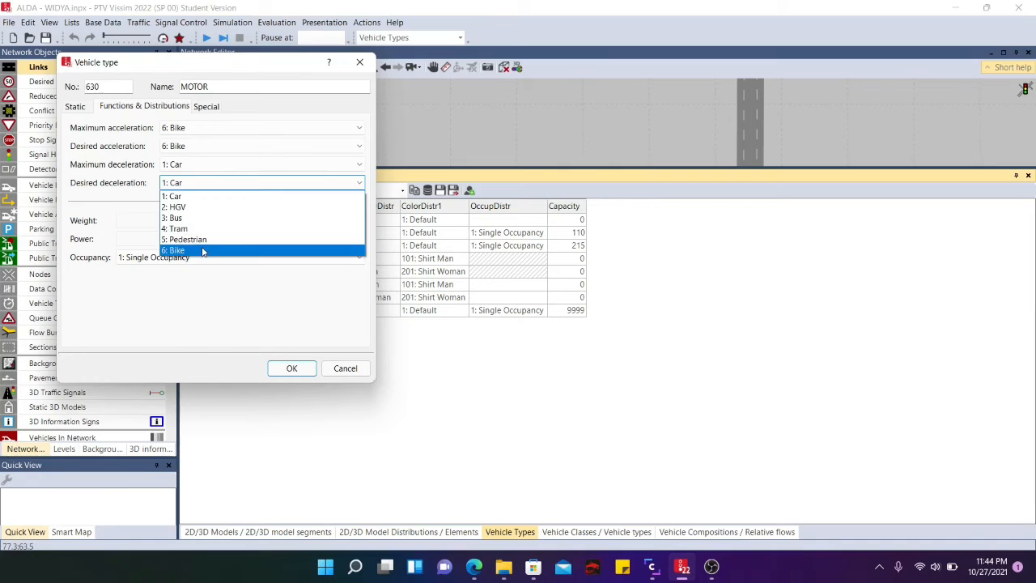
left_click(202, 251)
left_click(208, 166)
left_click(220, 231)
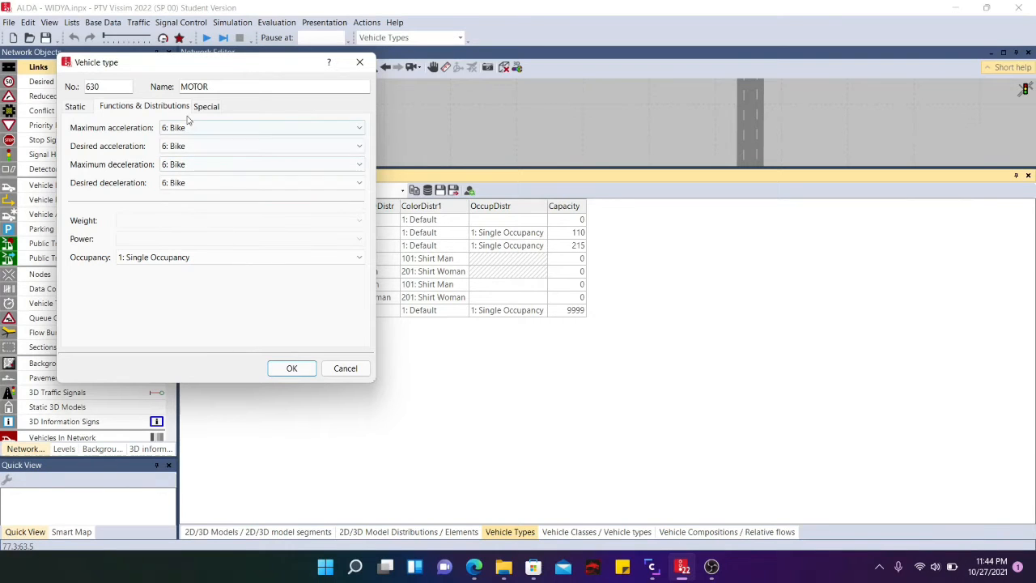
left_click(205, 107)
left_click(286, 366)
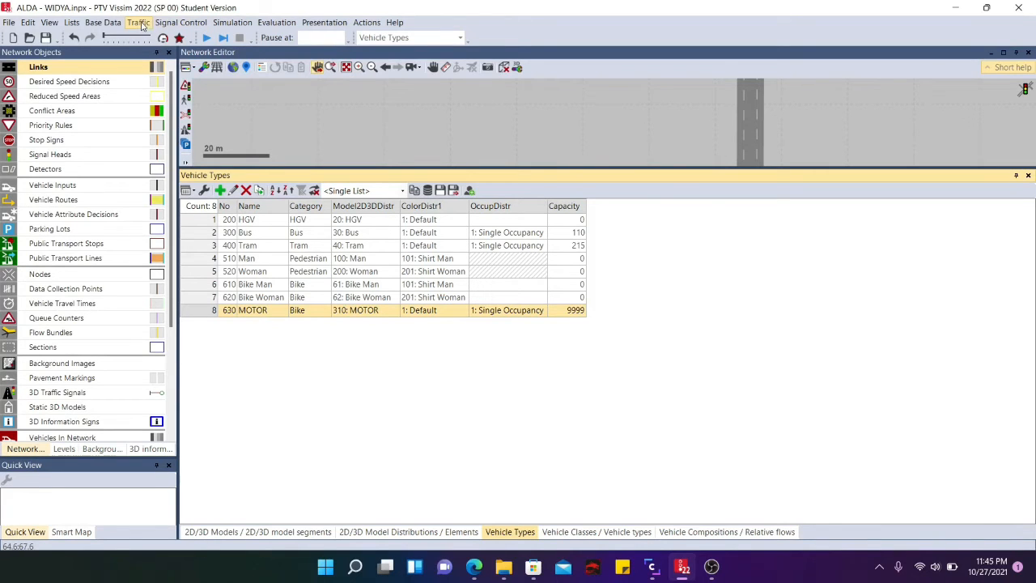
Add a vehicle class named MOTOR
left_click(119, 23)
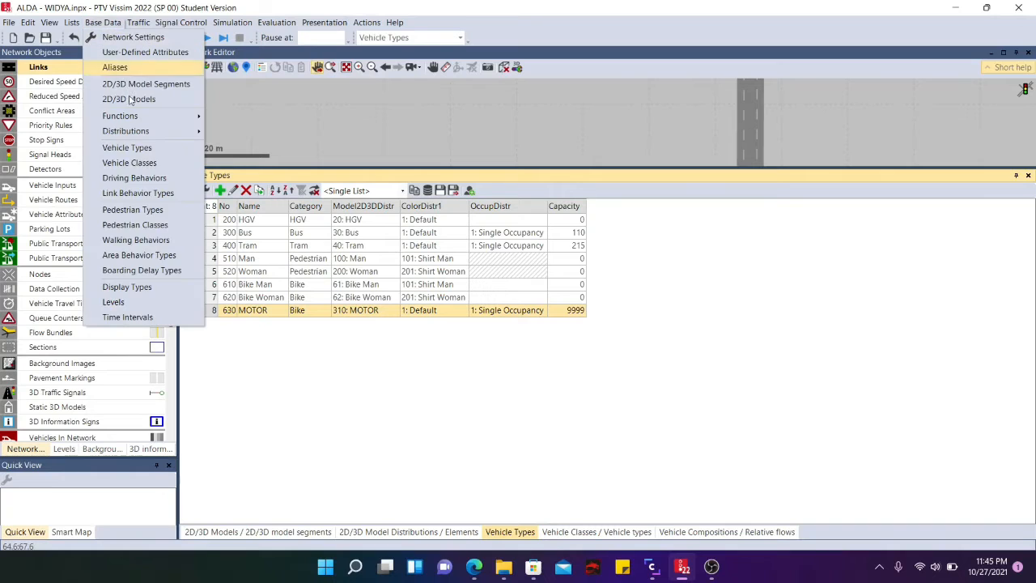
left_click(122, 163)
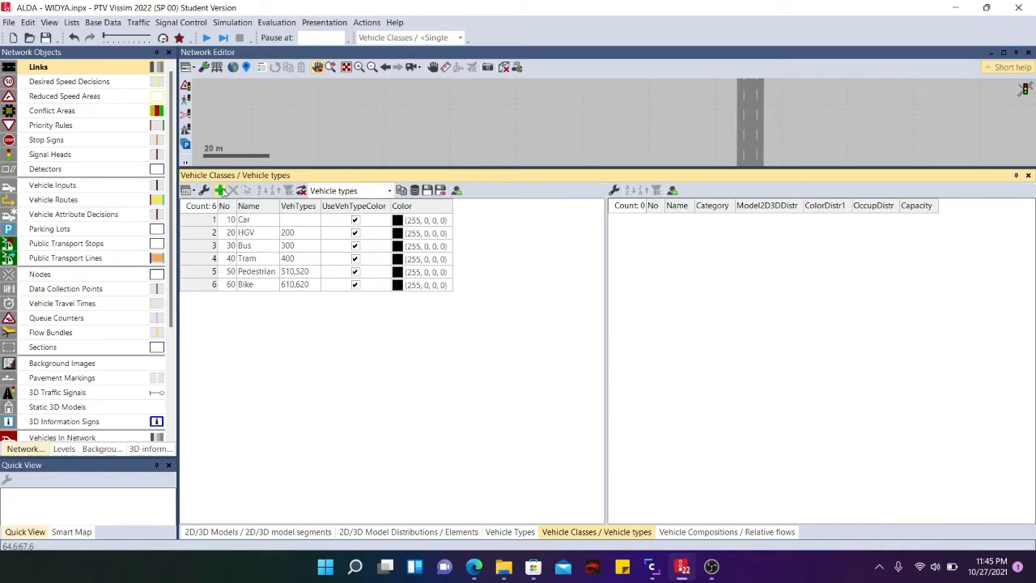
left_click(220, 191)
left_click(262, 298)
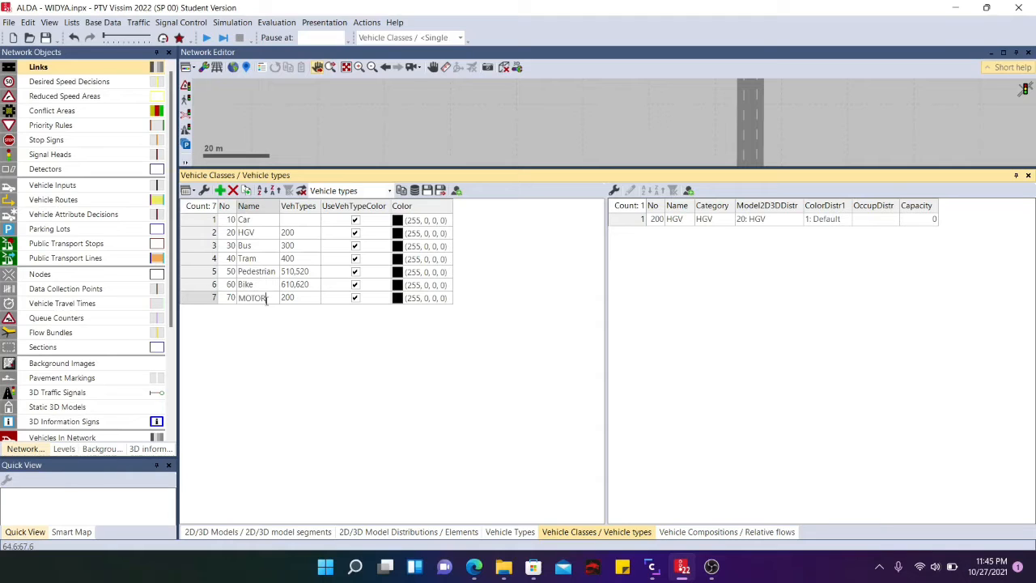
key("Return")
Rename the vehicle type assigned to the MOTOR class as MOTOR, with category Bike and model distribution 310: MOTOR
left_click(686, 221)
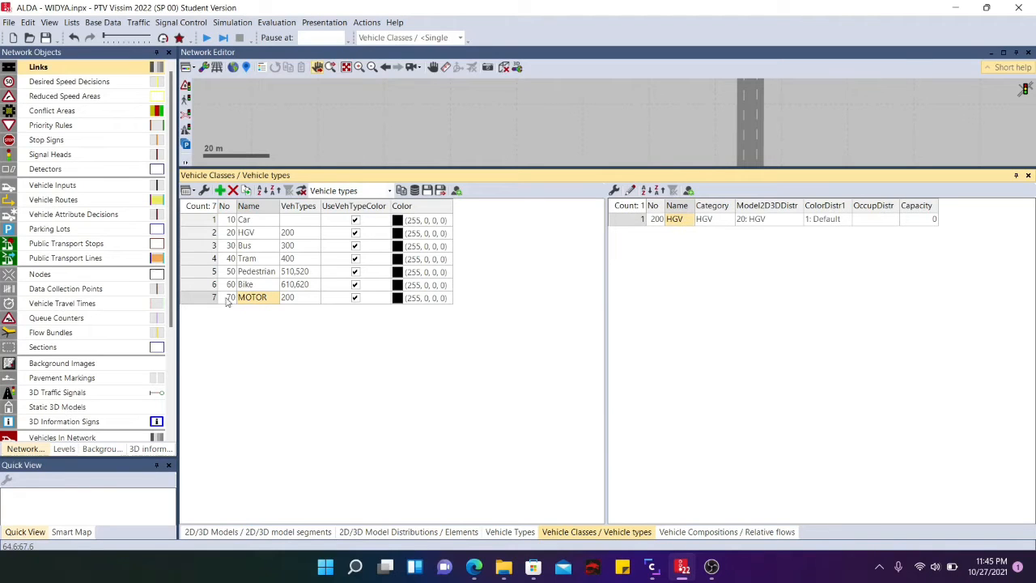
left_click(227, 301)
left_click(687, 219)
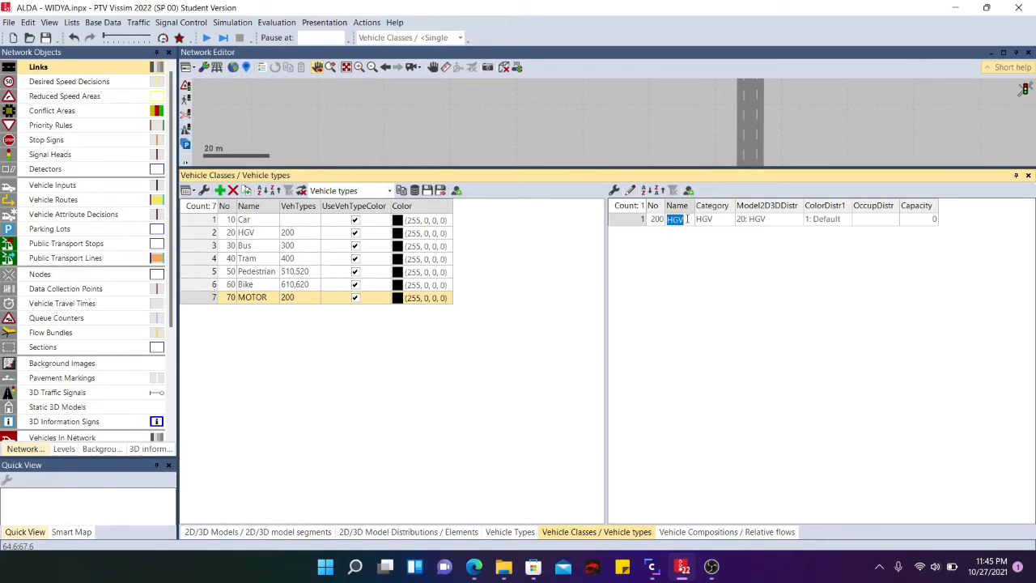
type("MOTOR")
key("Tab")
left_click(727, 222)
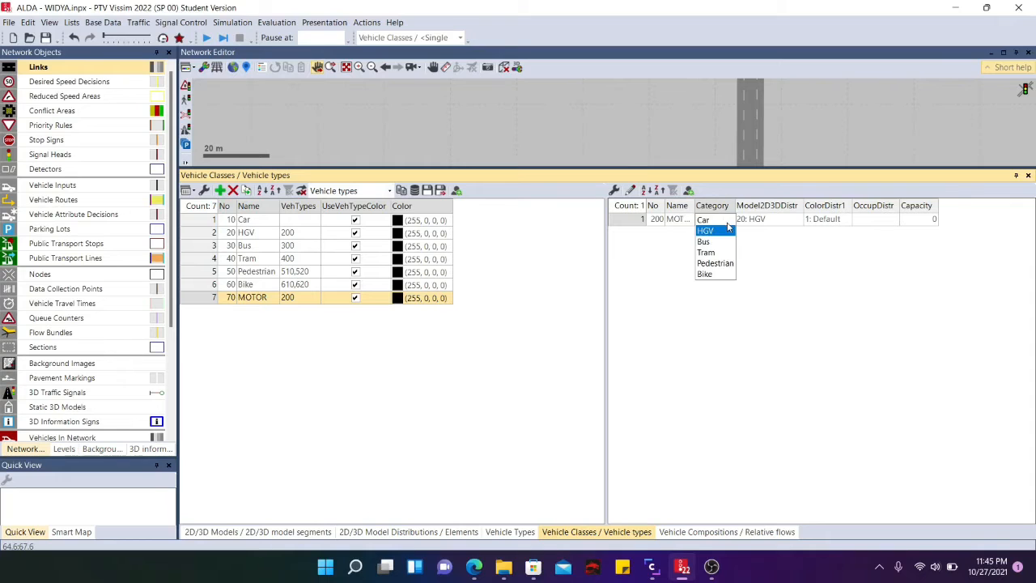
left_click(706, 274)
left_click(794, 221)
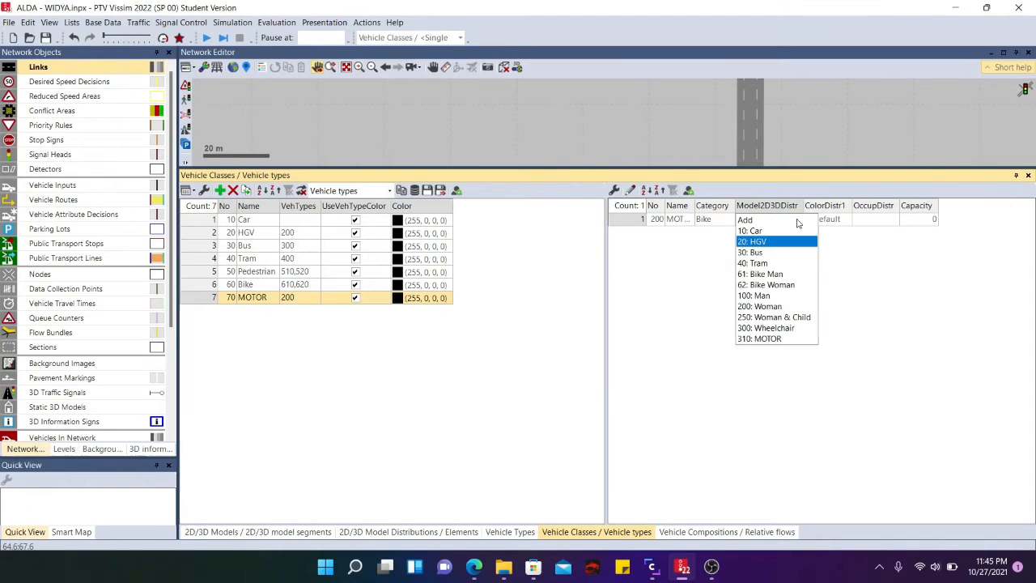
left_click(767, 339)
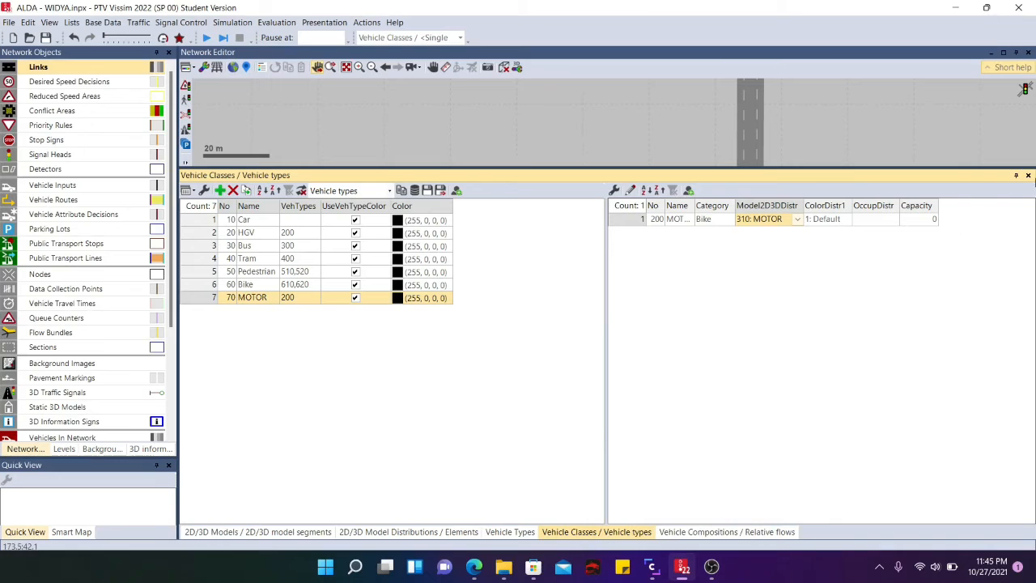
Close all the open base data and composition lists, leaving only the network editor
left_click(1029, 176)
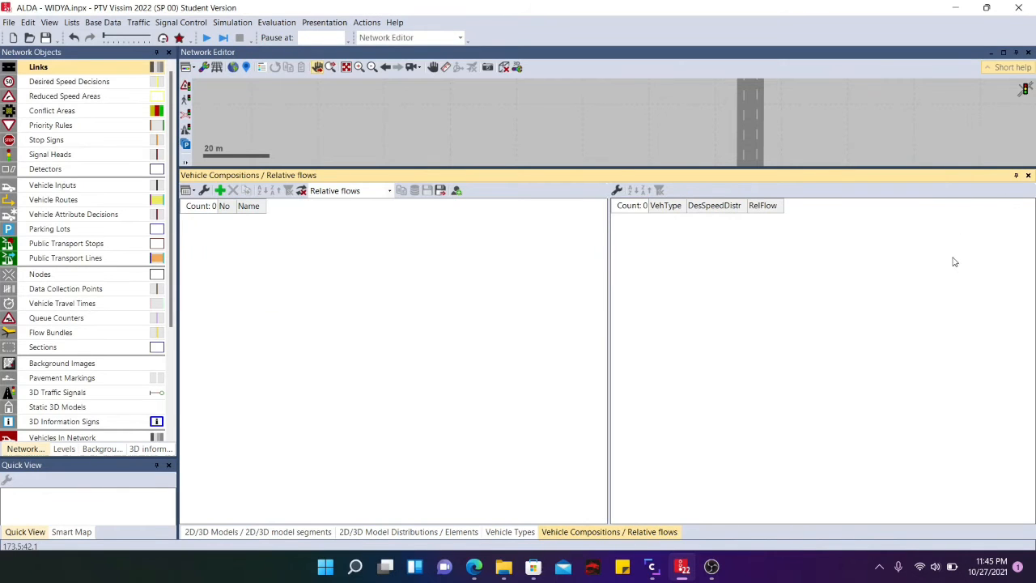
left_click(1029, 176)
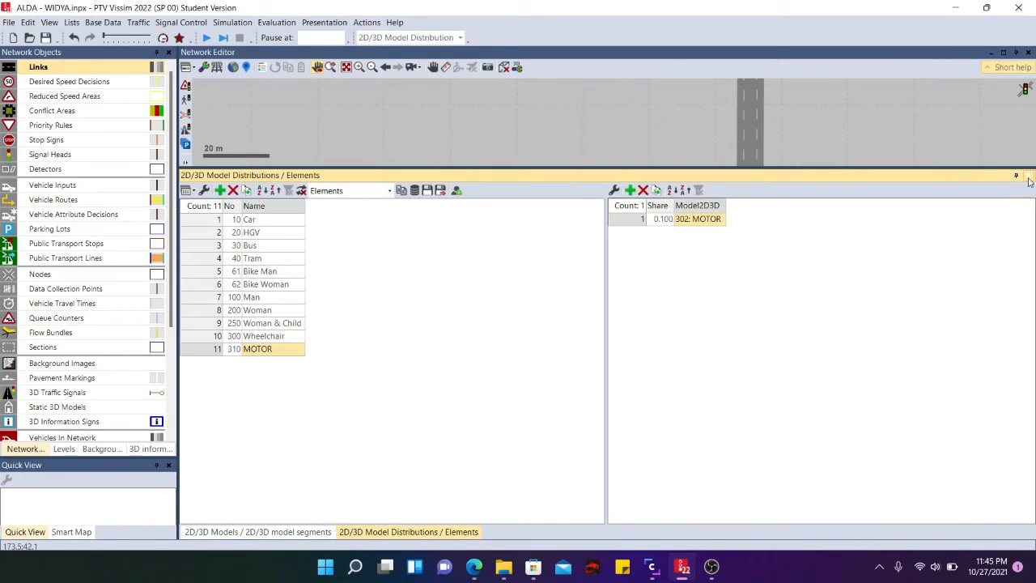
left_click(1029, 175)
left_click(1028, 238)
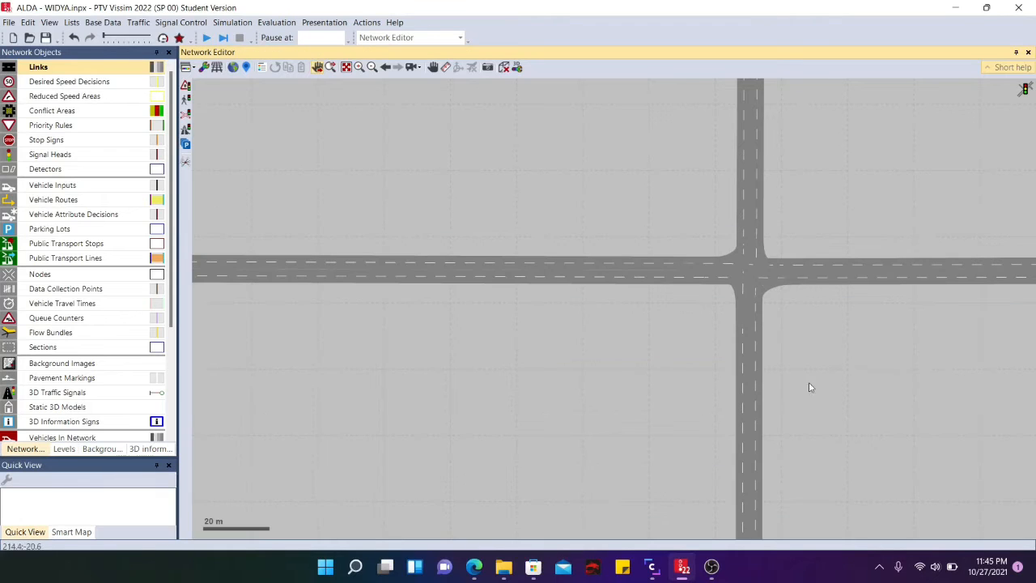
left_click(711, 566)
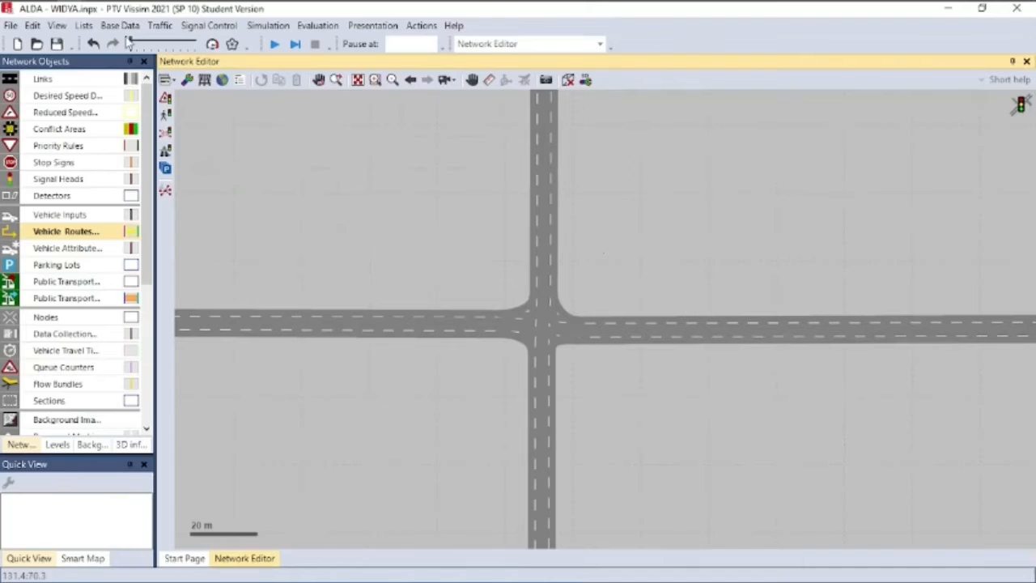
Open the list of desired speed distributions and go to its end
left_click(57, 26)
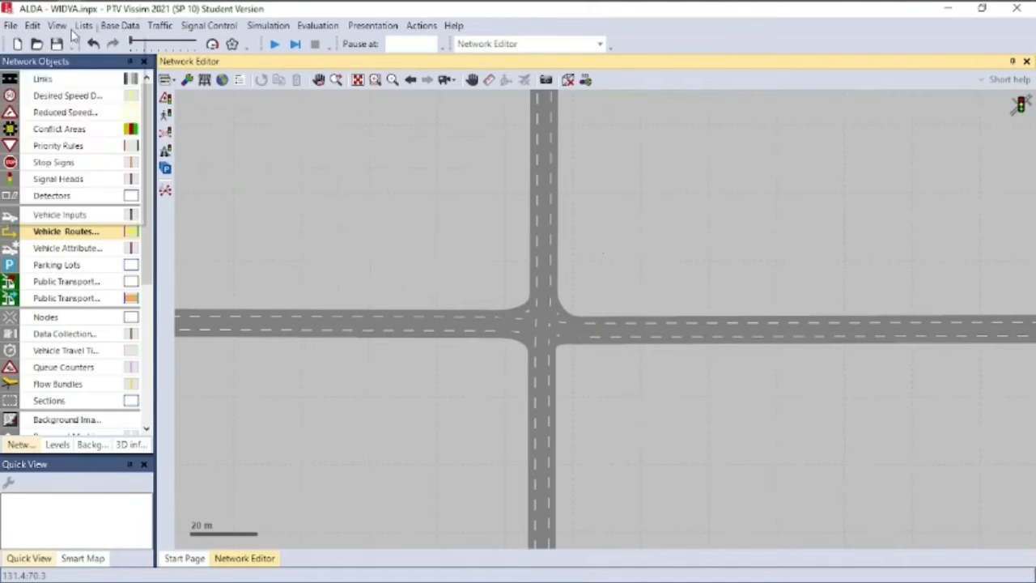
mouse_move(132, 28)
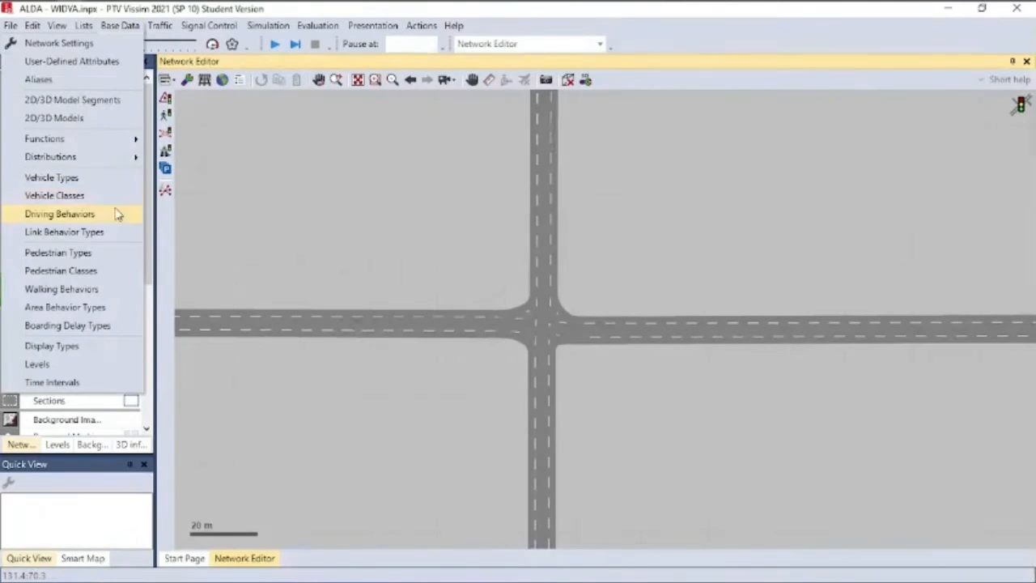
mouse_move(118, 157)
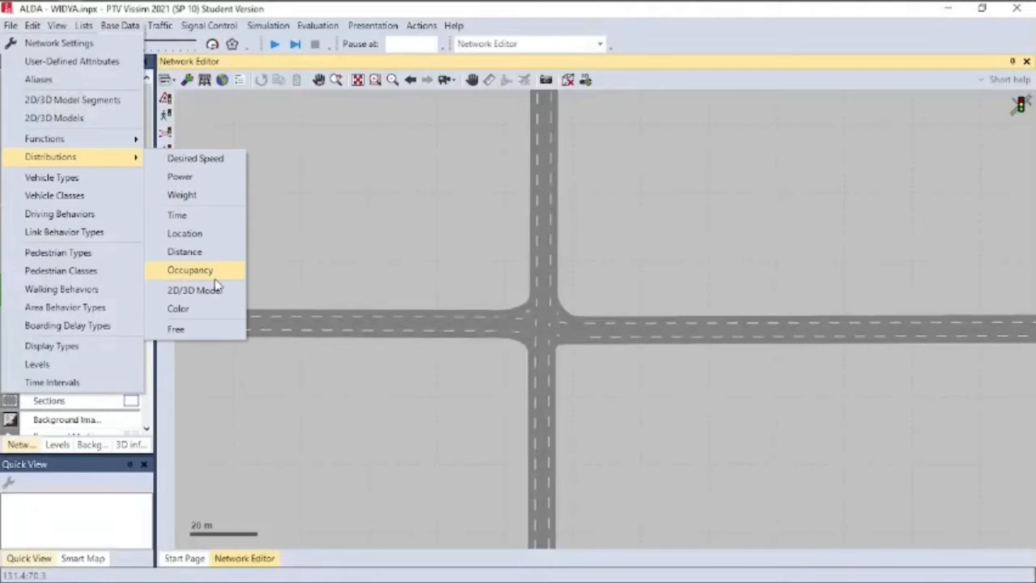
left_click(213, 162)
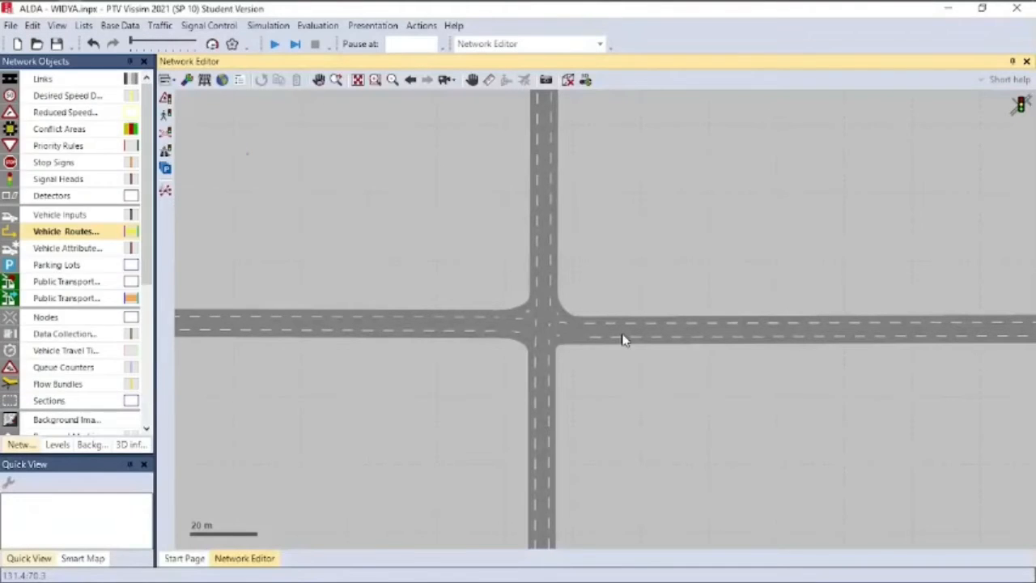
scroll(324, 422, "down", 10)
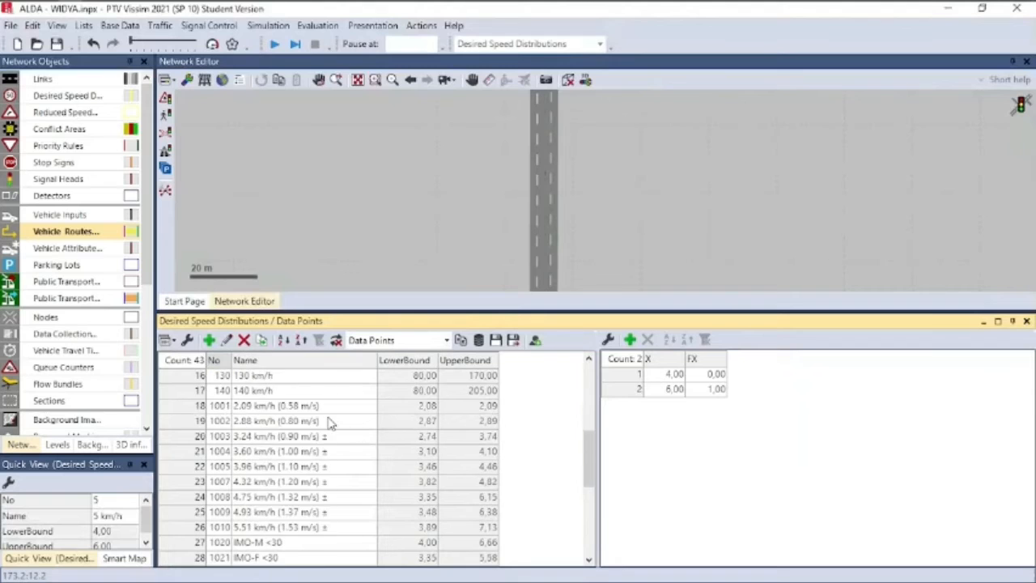
Add a desired speed distribution named UM ranging from 5 to 15 km/h
left_click(209, 340)
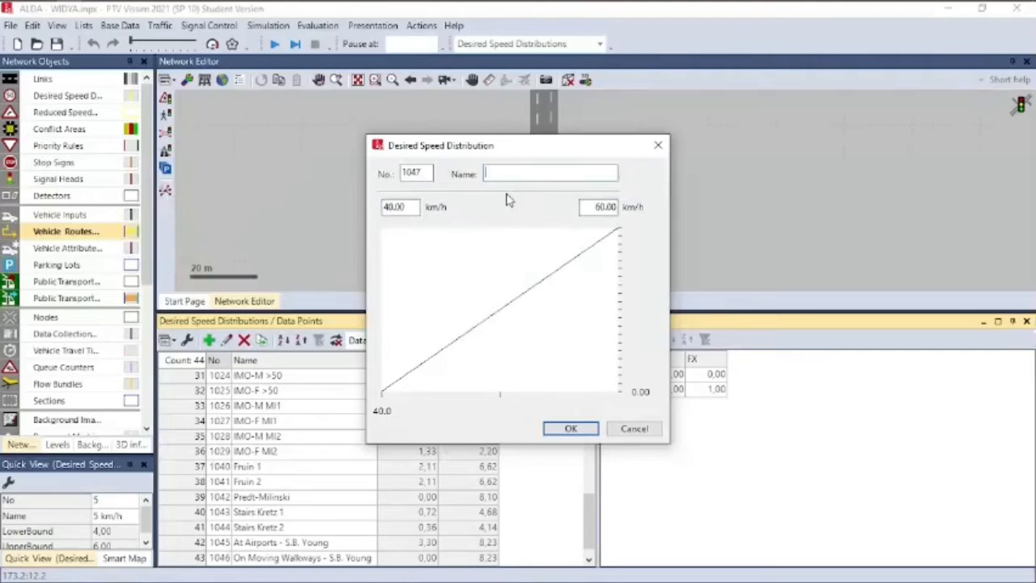
type("UM")
left_click(407, 206)
left_click_drag(421, 207, 334, 209)
type("5")
left_click_drag(583, 207, 656, 207)
type("20")
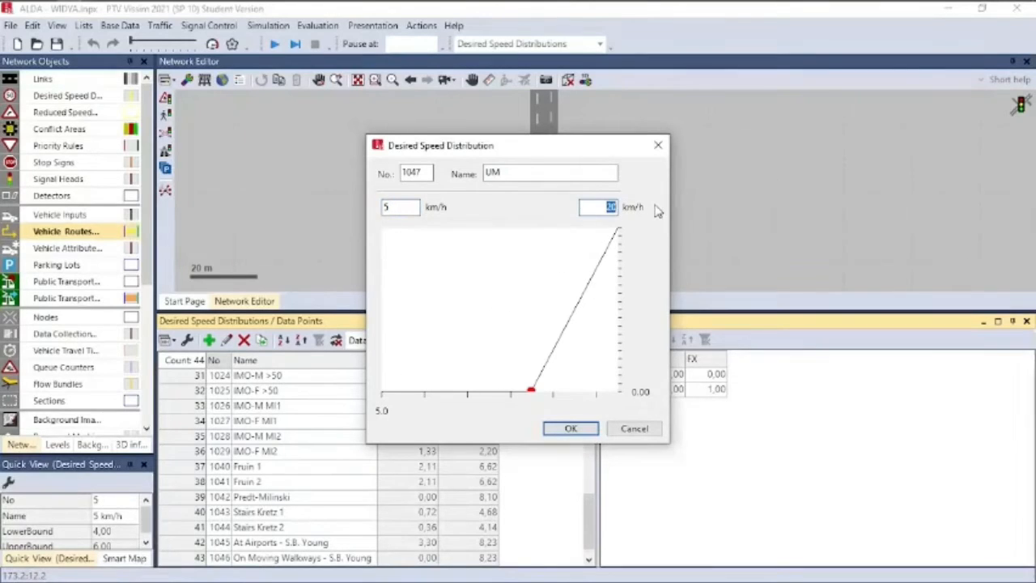
type("15")
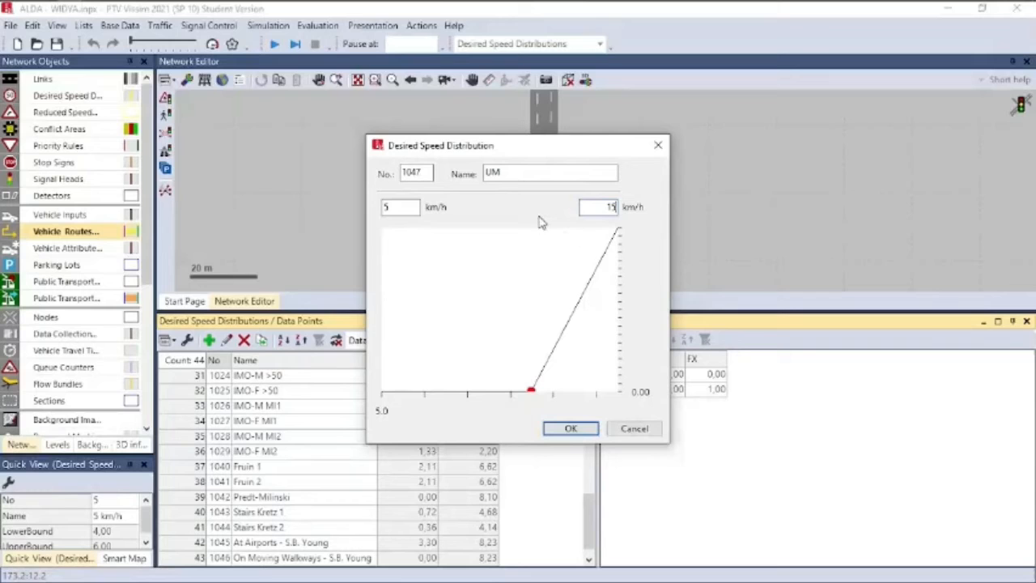
left_click(591, 428)
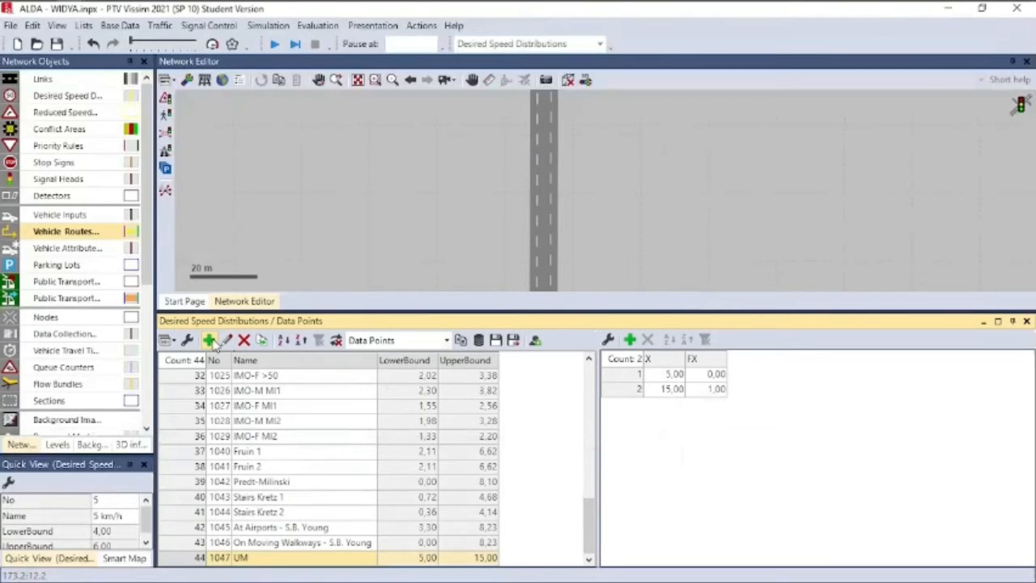
Add a desired speed distribution named MC ranging from 30 to 60 km/h
left_click(209, 340)
type("MC")
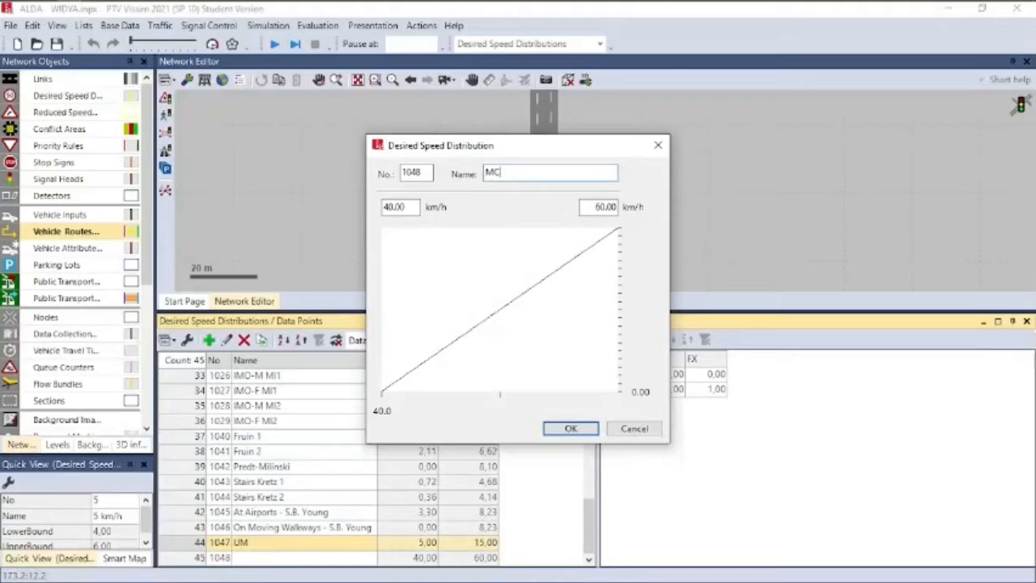
double_click(410, 205)
type("30")
left_click(595, 208)
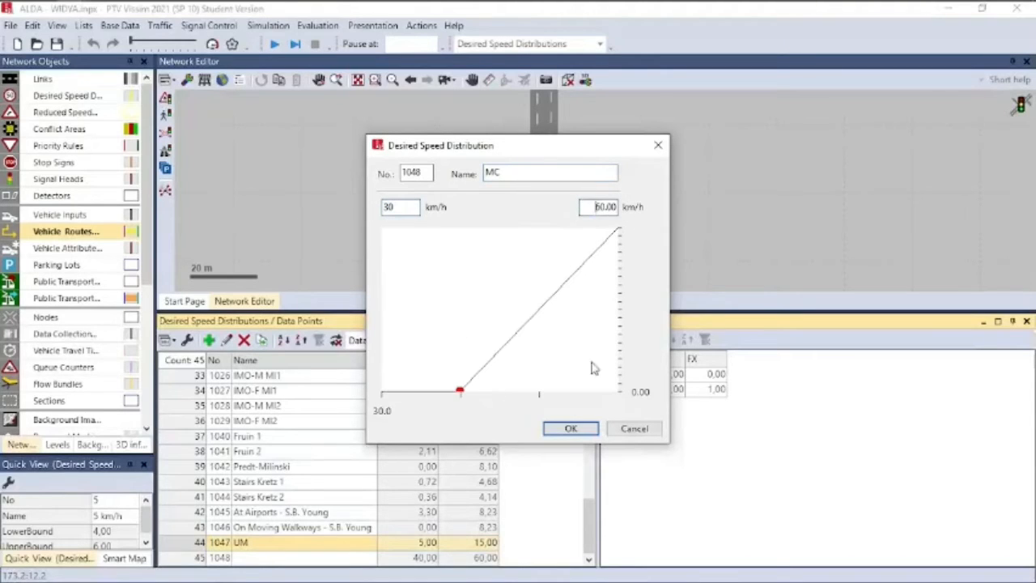
left_click(571, 429)
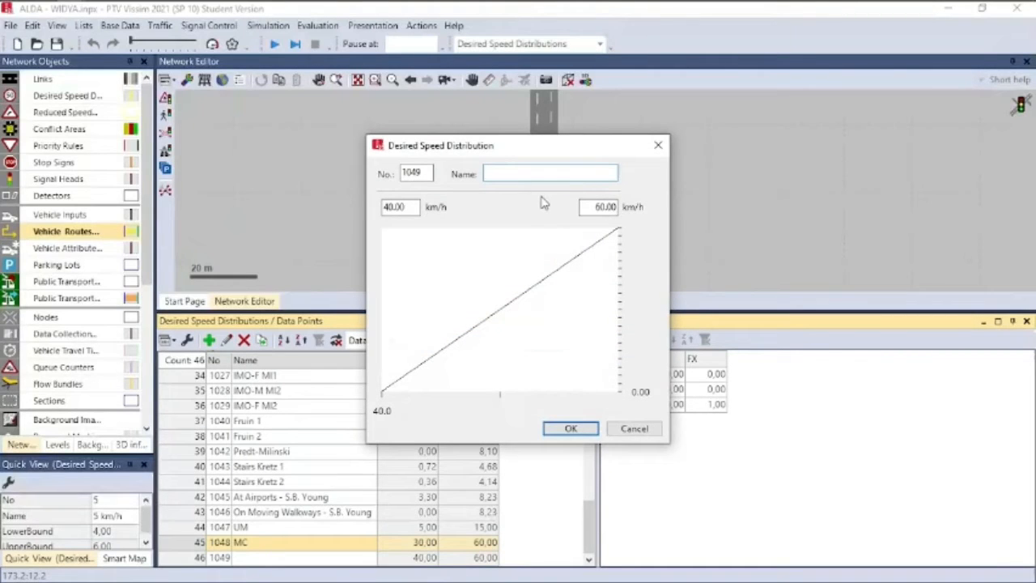
Name the new desired speed distribution LV and save it with the 40 to 60 km/h range
type("LV")
double_click(605, 208)
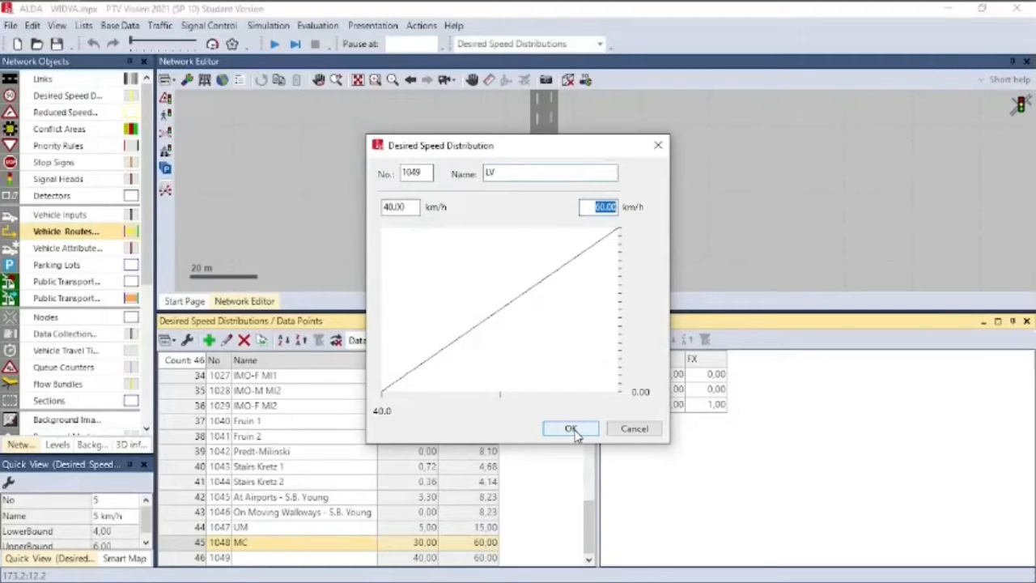
left_click(572, 430)
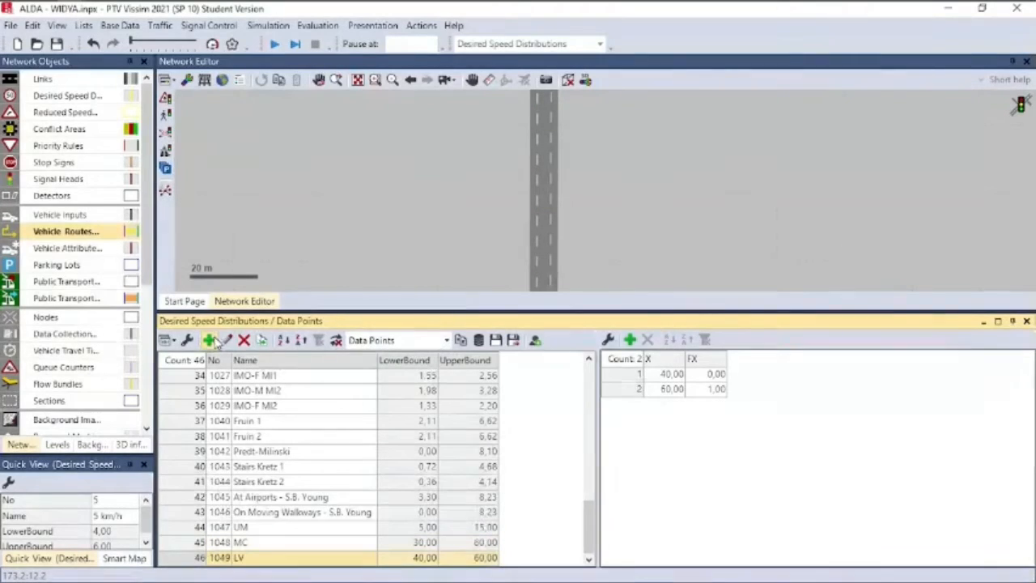
Add a desired speed distribution named HV ranging from 25 to 45 km/h, and close the distributions list
left_click(211, 341)
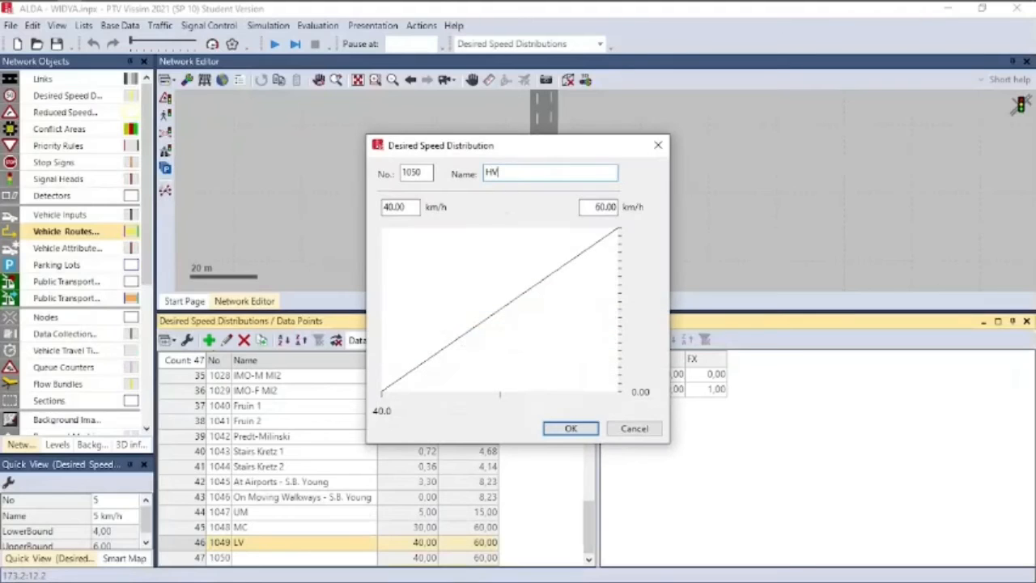
double_click(408, 206)
type("25")
double_click(598, 208)
type("45")
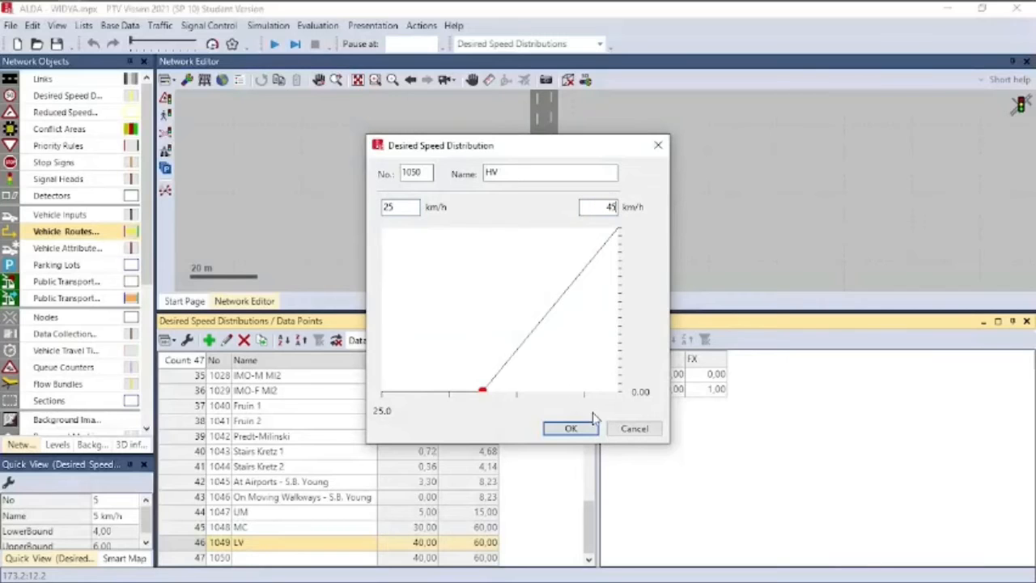
left_click(583, 428)
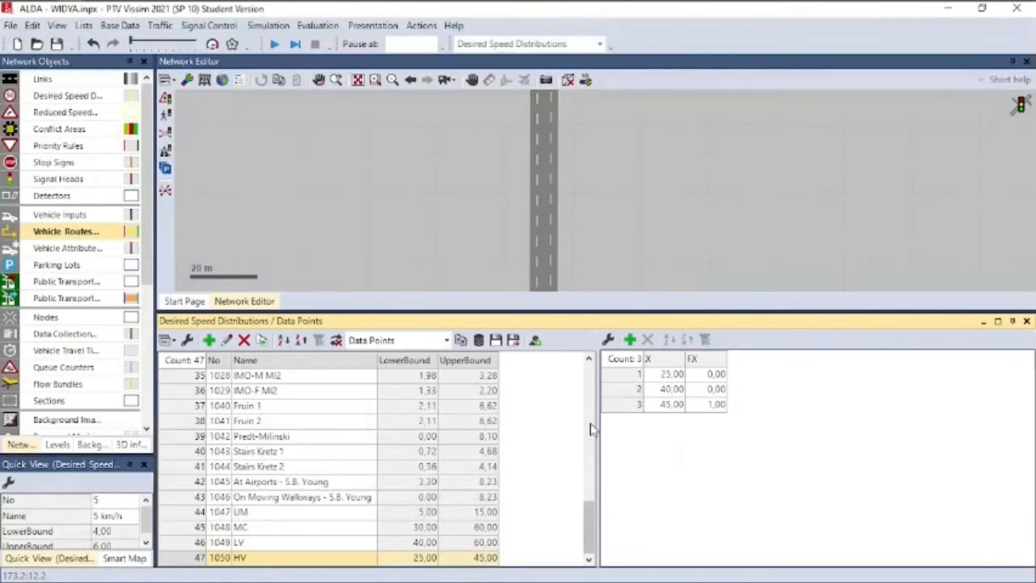
left_click(1026, 321)
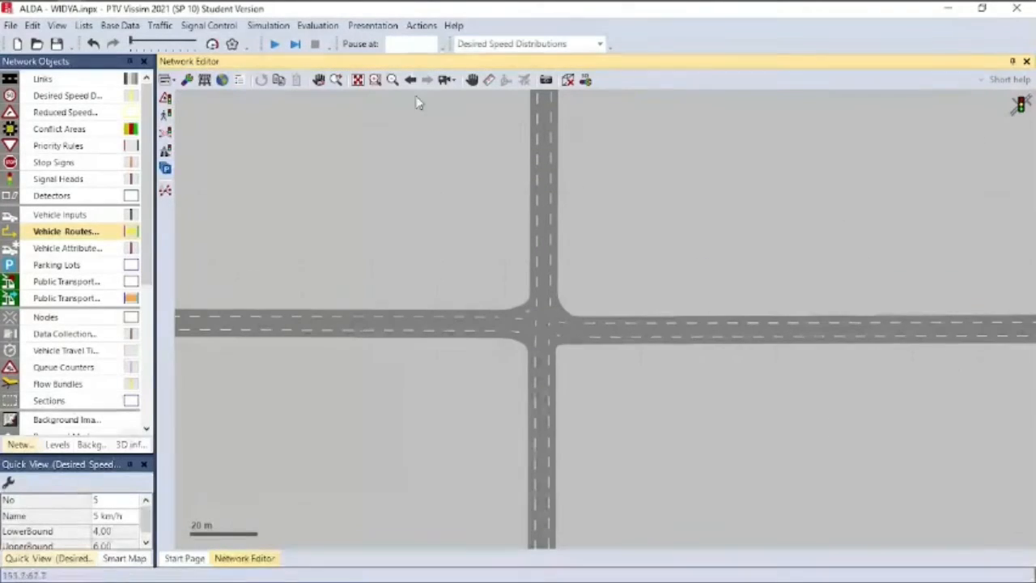
Create a vehicle composition named UTARA
left_click(159, 25)
left_click(97, 43)
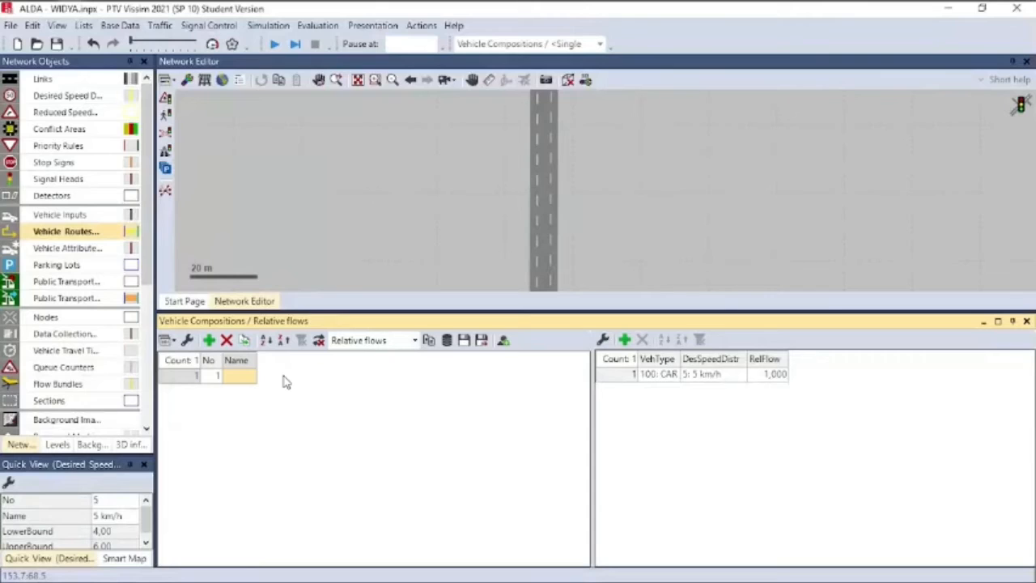
type("UTARA")
key("Return")
Set the desired speed distribution of UTARA's 100: CAR relative flow to 1049: LV
left_click(706, 380)
left_click(739, 375)
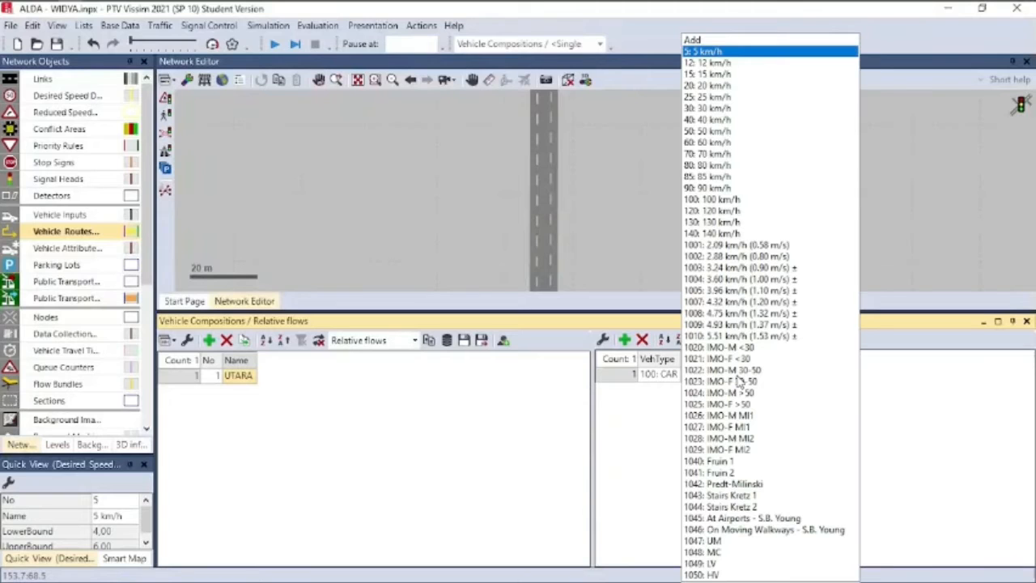
left_click(716, 564)
Add a second relative flow to UTARA with vehicle type 300: Bus and desired speed distribution 1050: HV
left_click(627, 342)
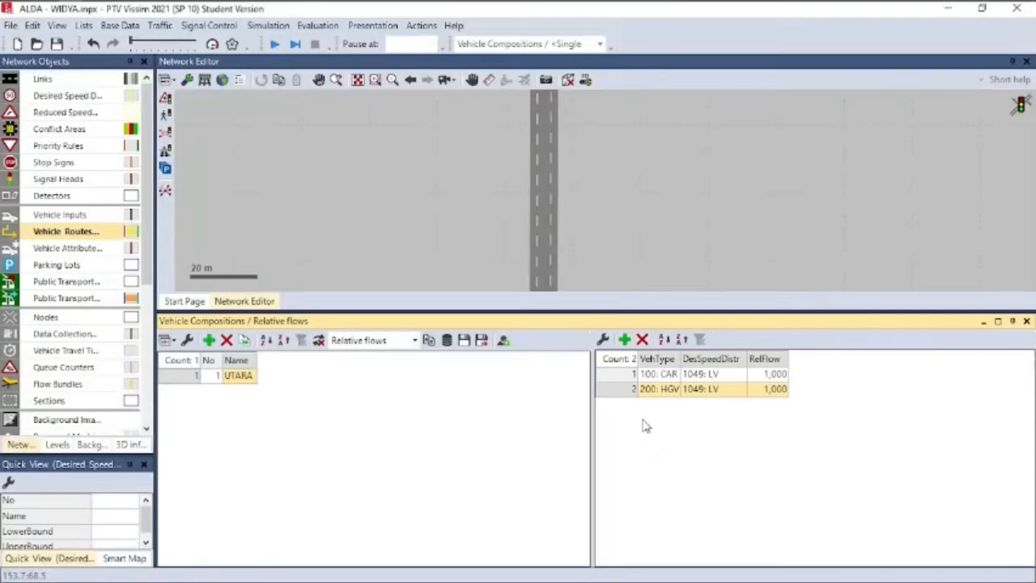
left_click(676, 391)
left_click(734, 433)
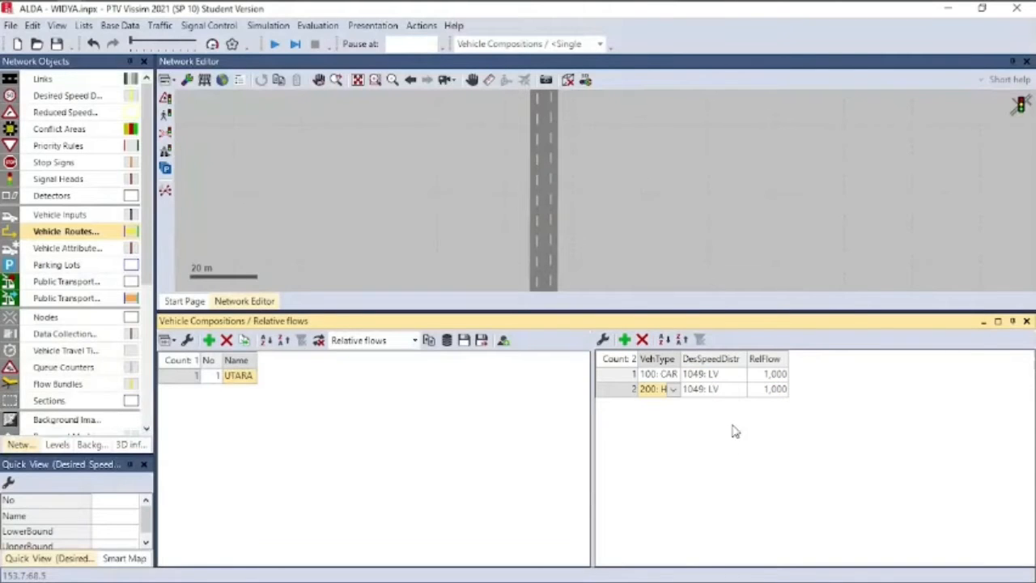
left_click(738, 389)
left_click(738, 390)
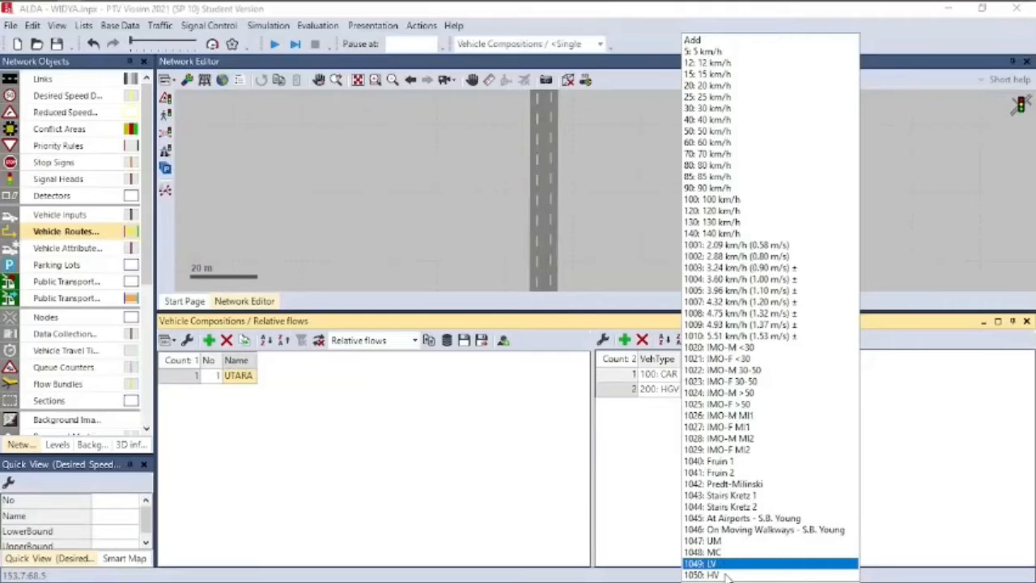
left_click(726, 562)
left_click(680, 392)
left_click(680, 392)
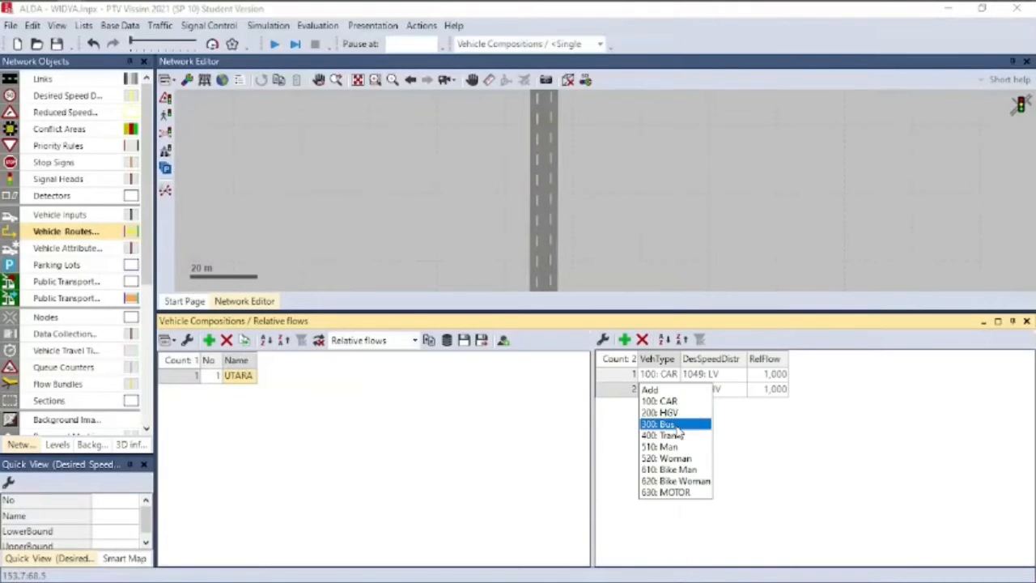
left_click(676, 424)
Add a relative flow to UTARA with vehicle type 630: MOTOR and desired speed distribution 1048: MC
left_click(624, 341)
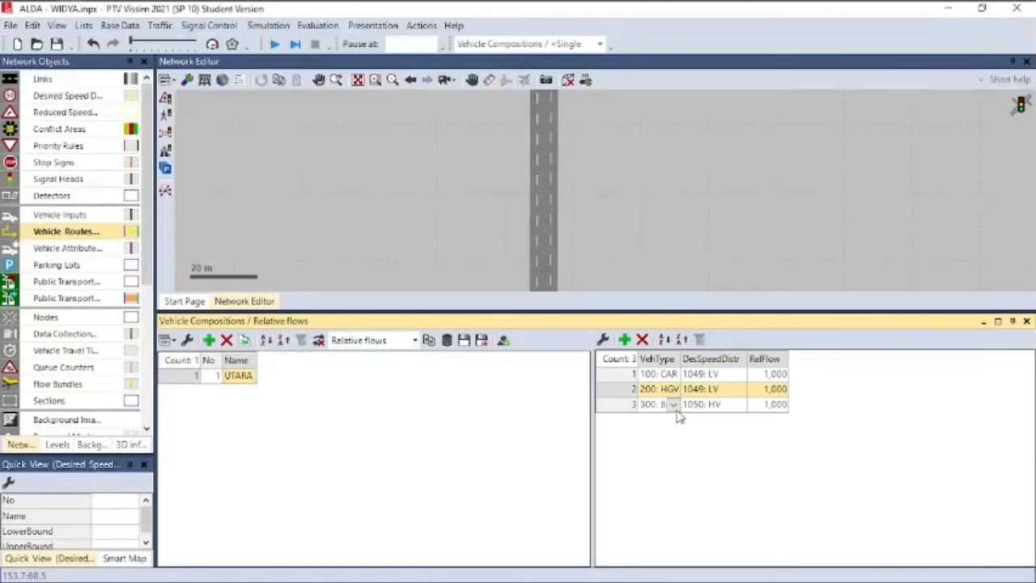
left_click(673, 389)
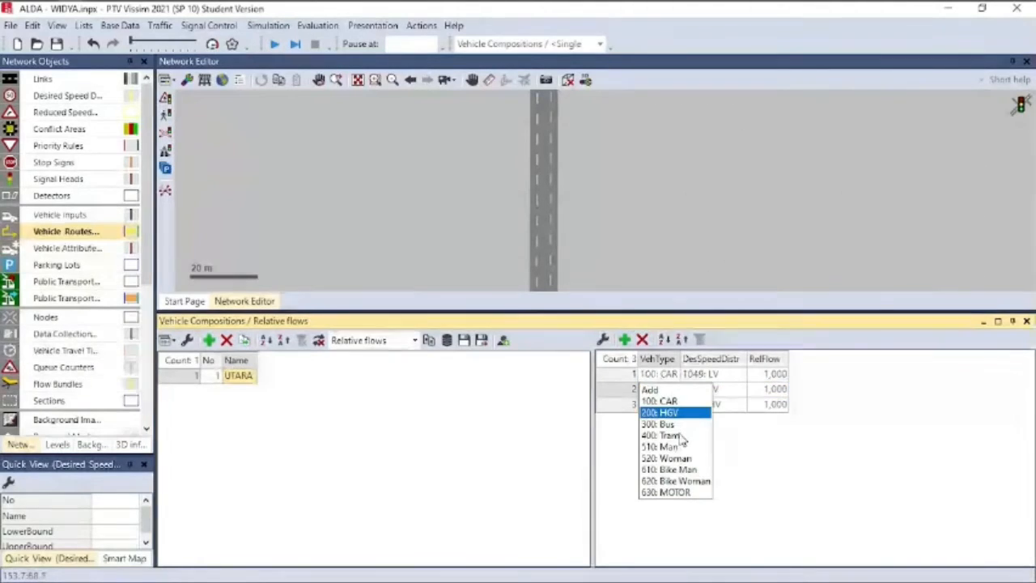
left_click(679, 492)
left_click(743, 409)
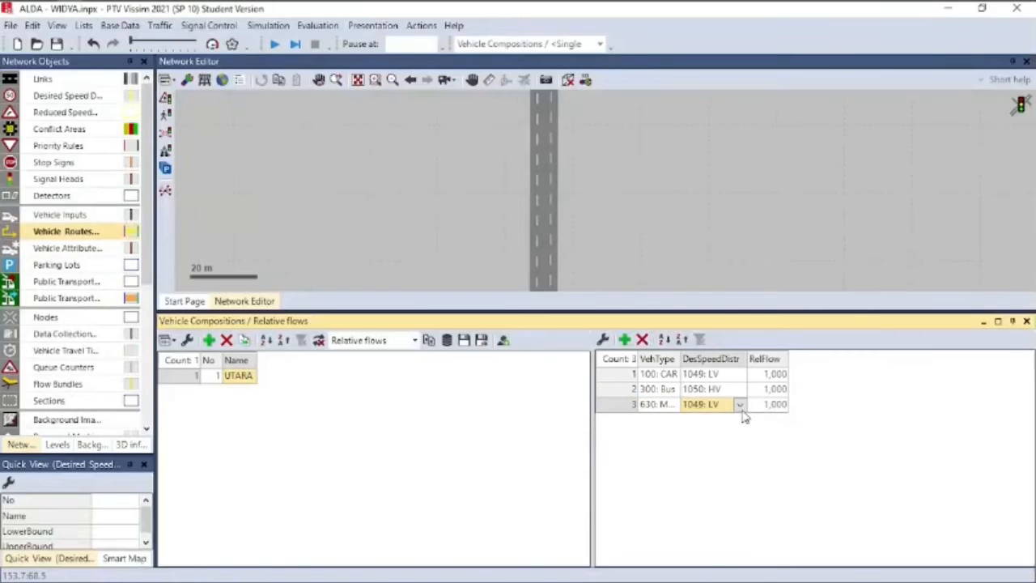
left_click(740, 405)
left_click(718, 552)
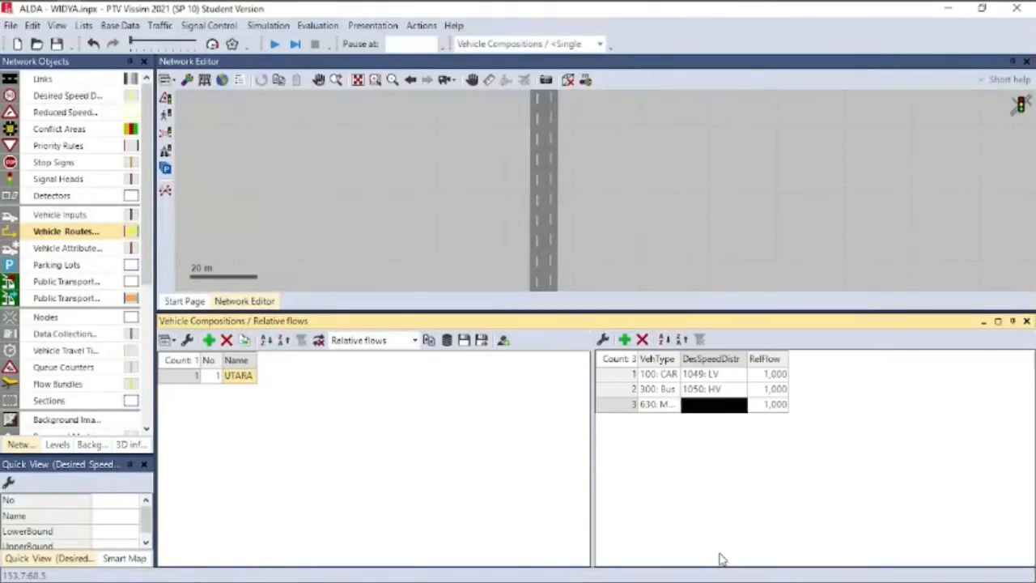
Add another relative flow to UTARA with vehicle type 610: Bike Man and desired speed distribution 1047: UM
left_click(624, 339)
left_click(660, 389)
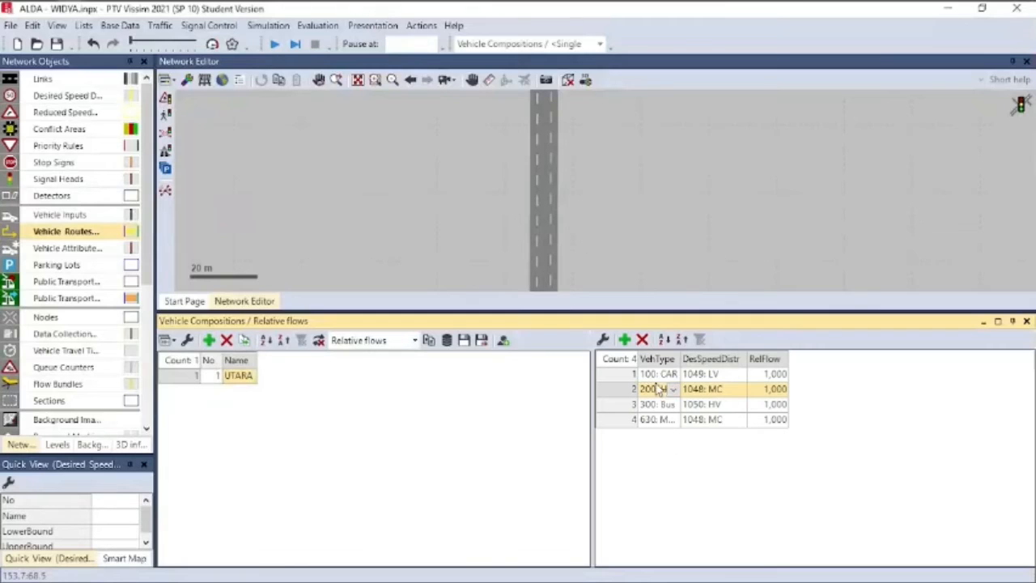
left_click(674, 390)
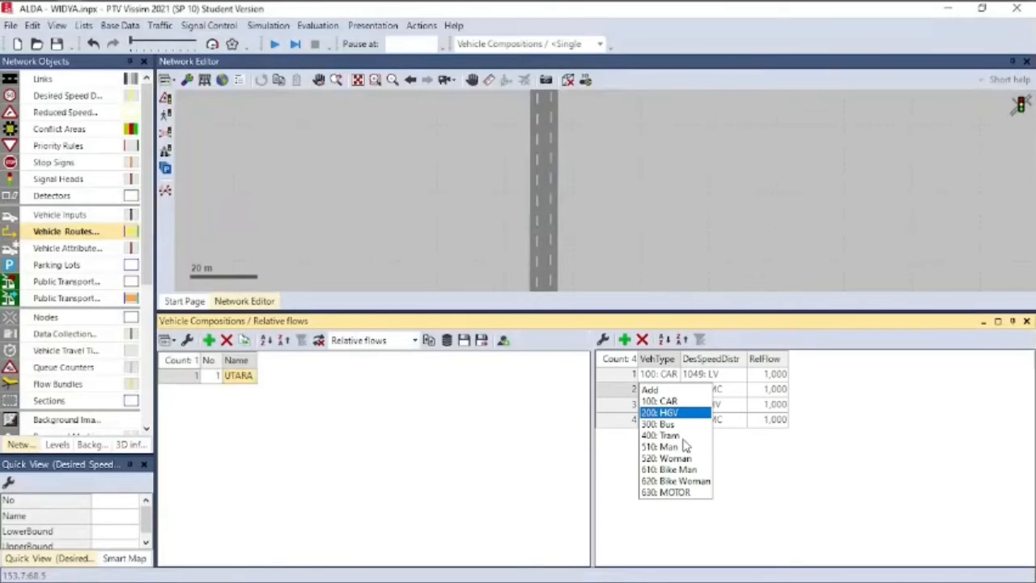
left_click(680, 469)
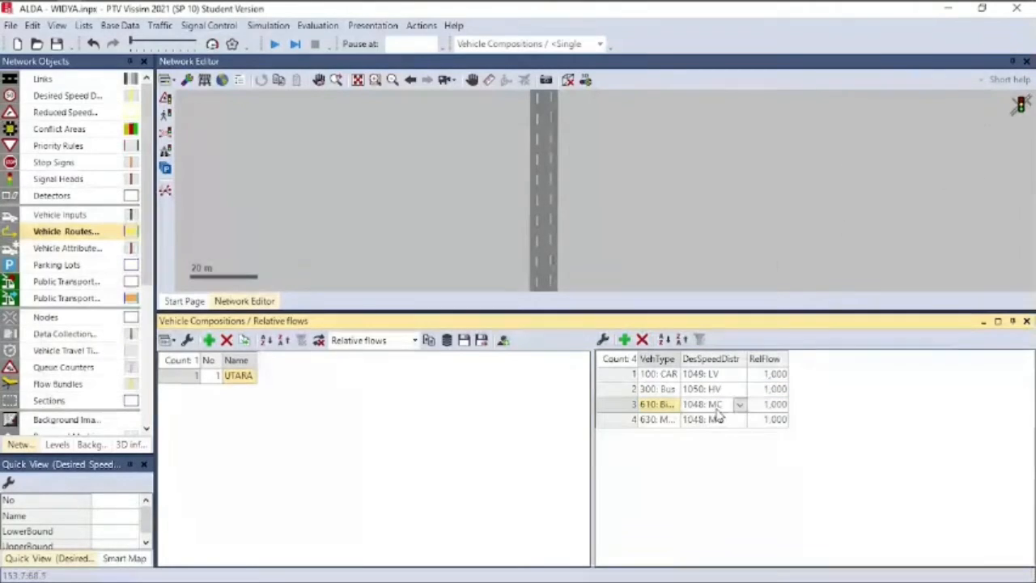
left_click(739, 405)
left_click(723, 541)
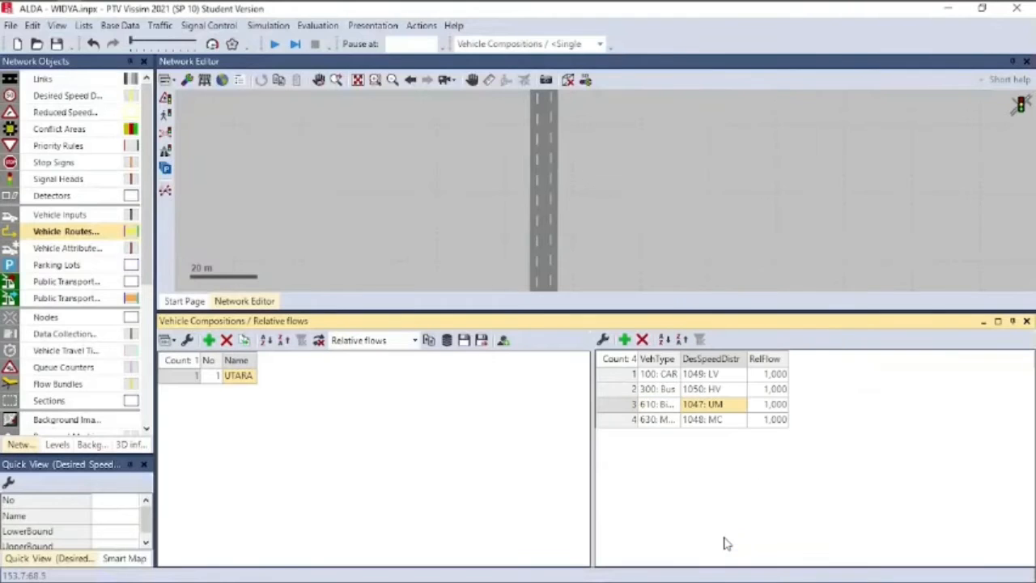
Duplicate the UTARA vehicle composition three times
left_click(246, 343)
left_click(246, 342)
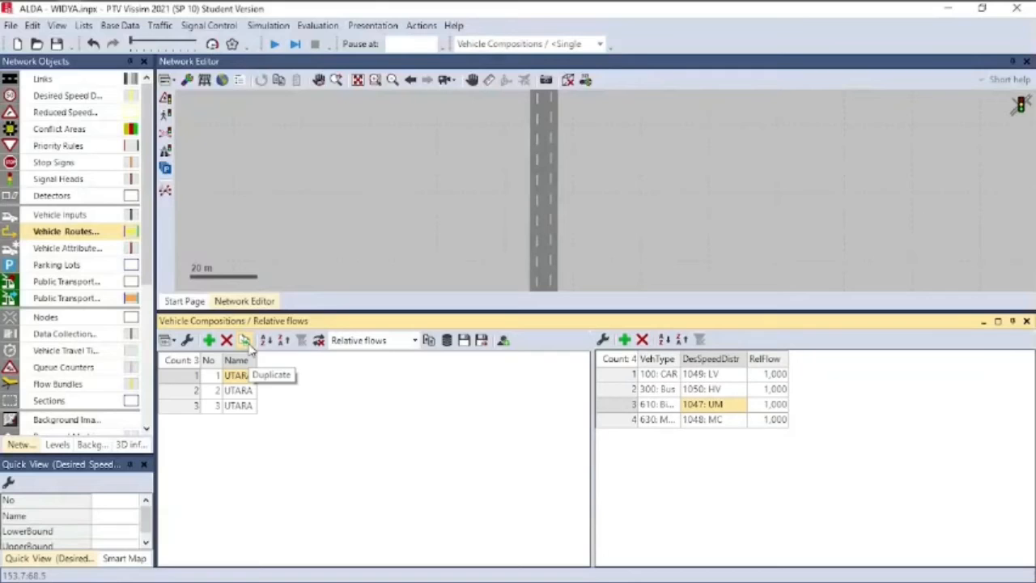
left_click(246, 343)
Rename the three duplicated compositions, numbers 2 to 4, as SELATAN, TIMUR and BARAT
left_click(250, 392)
type("T")
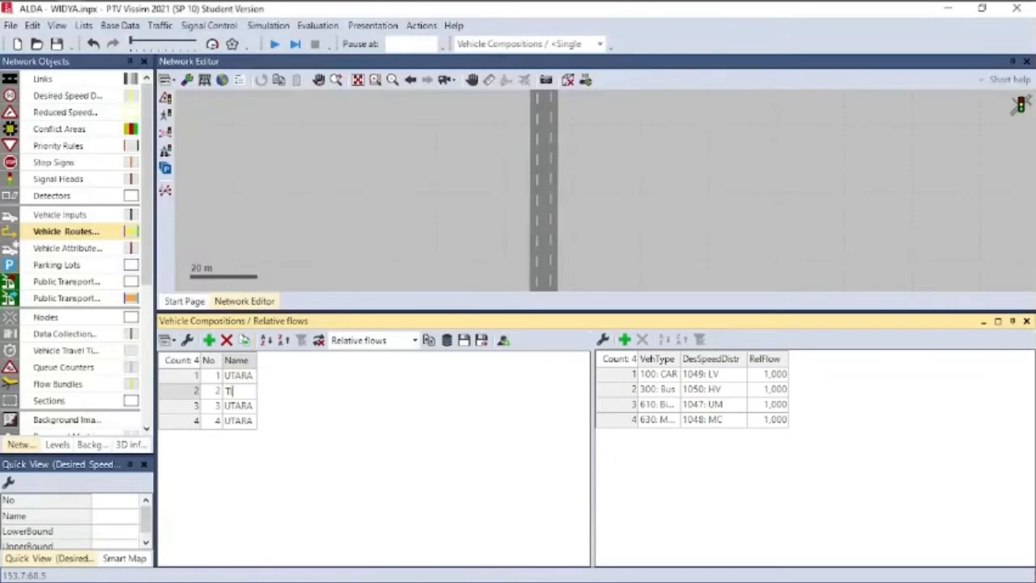
type("ELATAN")
key("Return")
type("TIMUR")
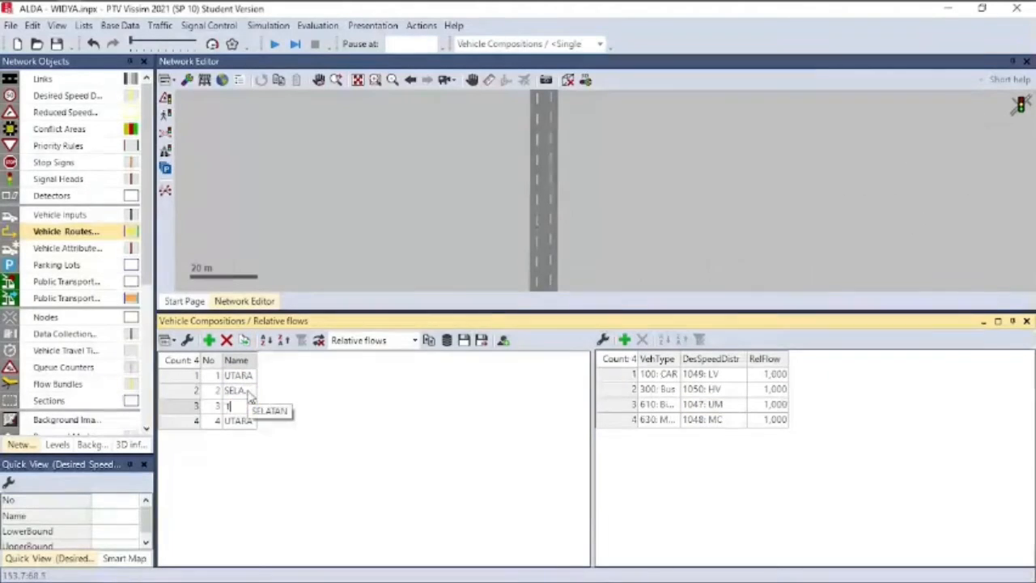
key("Return")
type("BARAT")
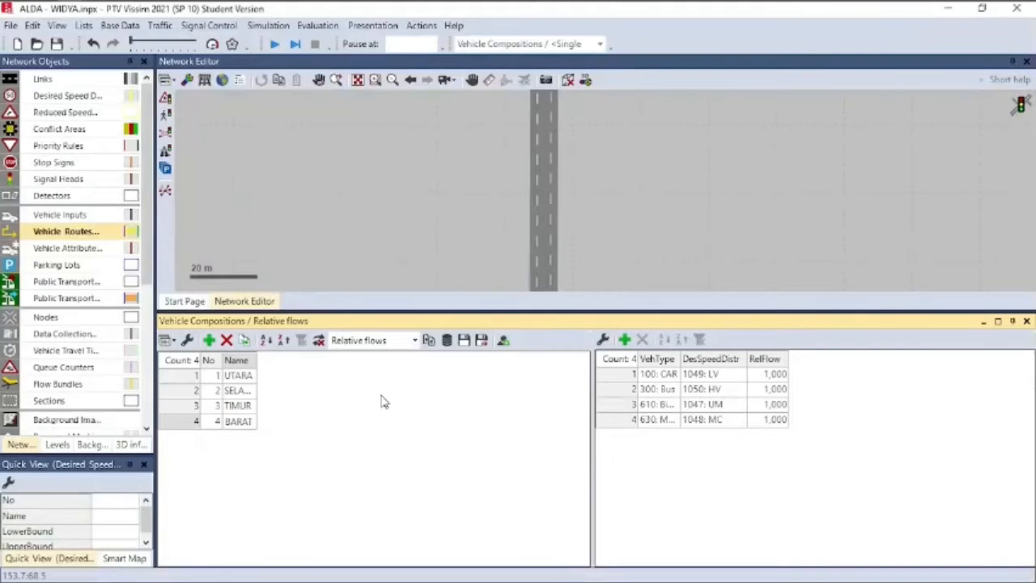
key("Return")
Select UTARA's first relative flow and bring up the Data Kendaraan workbook in Excel side by side with Vissim
left_click(247, 377)
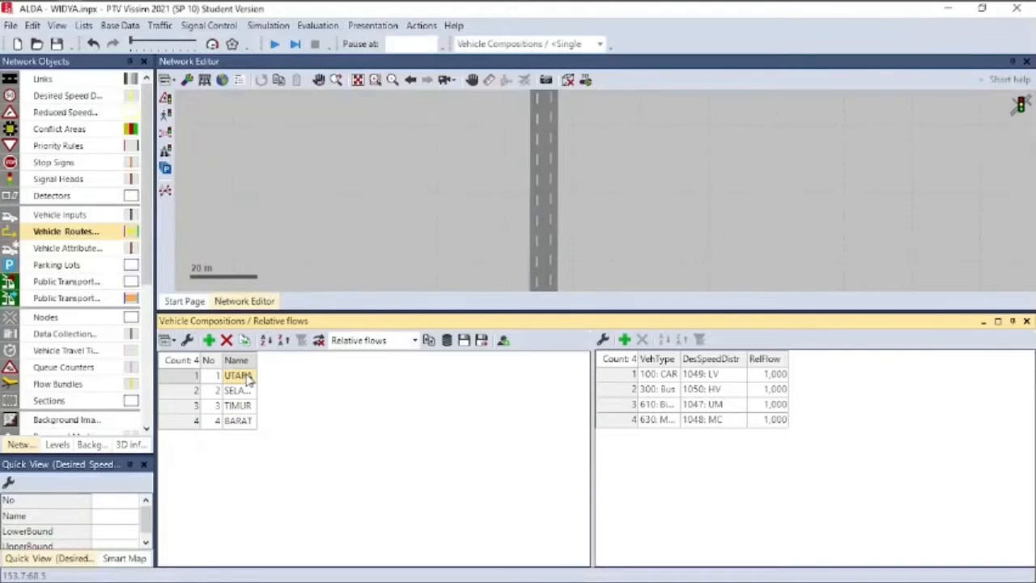
left_click(773, 374)
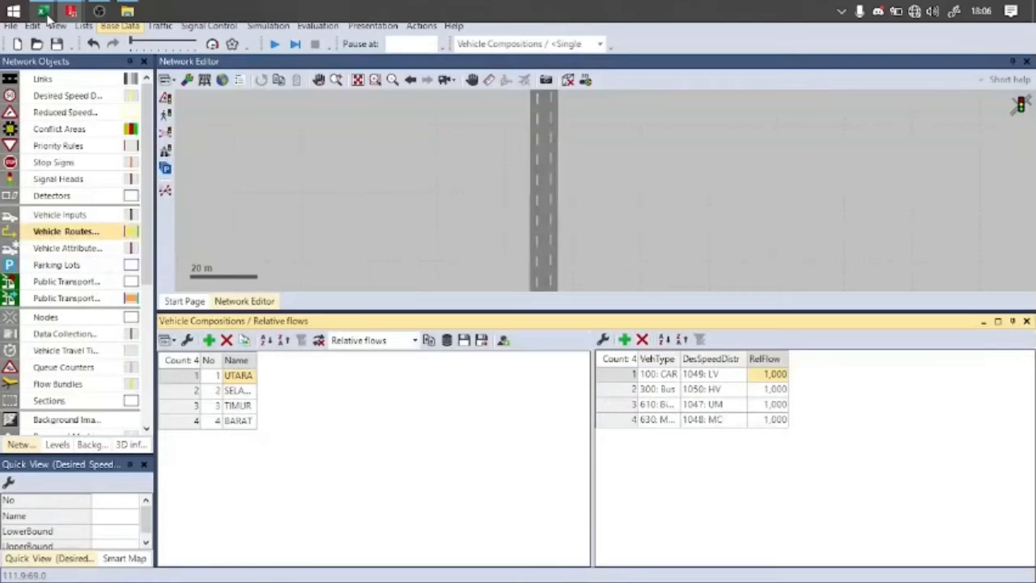
mouse_move(43, 10)
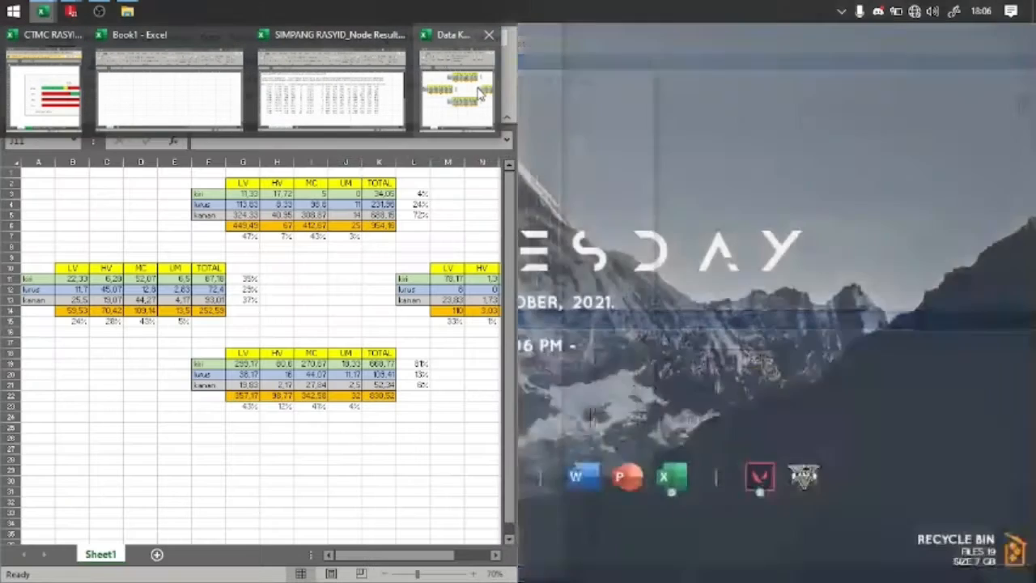
left_click(483, 91)
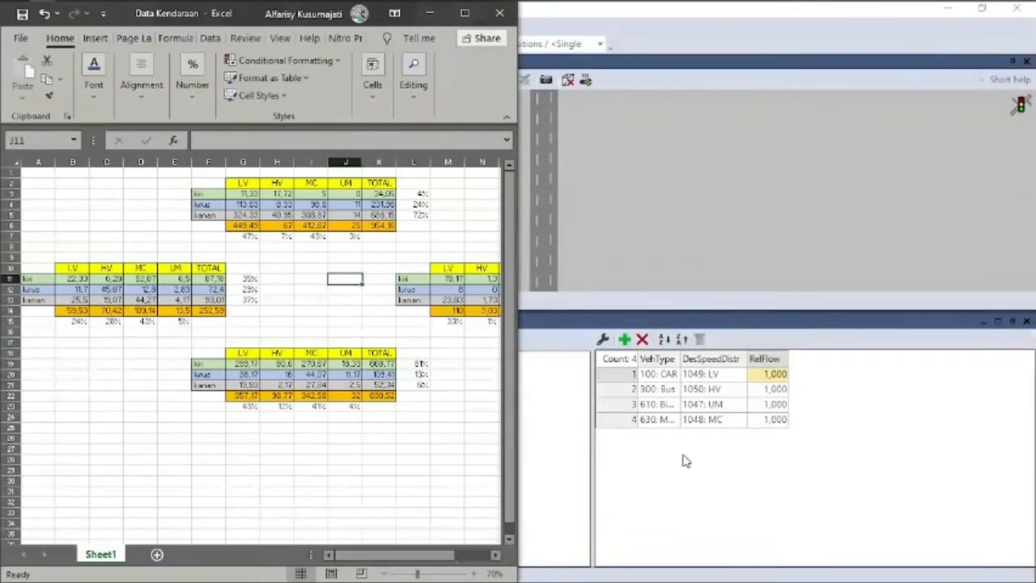
left_click(724, 249)
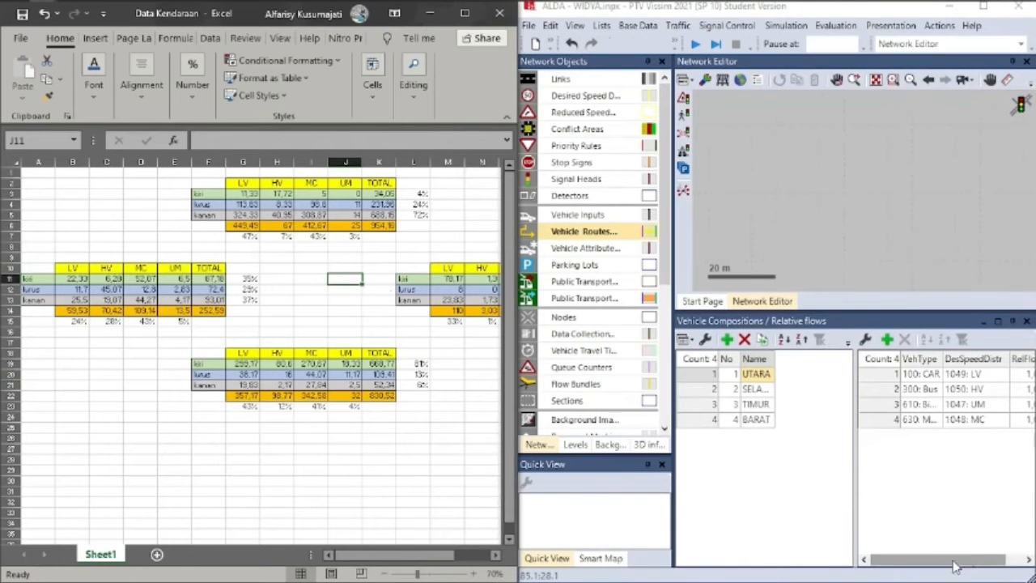
Set UTARA's relative flows to 0,47 for CAR, 0,07 for Bus, 0,03 for Bike Man and 0,43 for MOTOR
left_click_drag(964, 560, 1020, 558)
double_click(1018, 375)
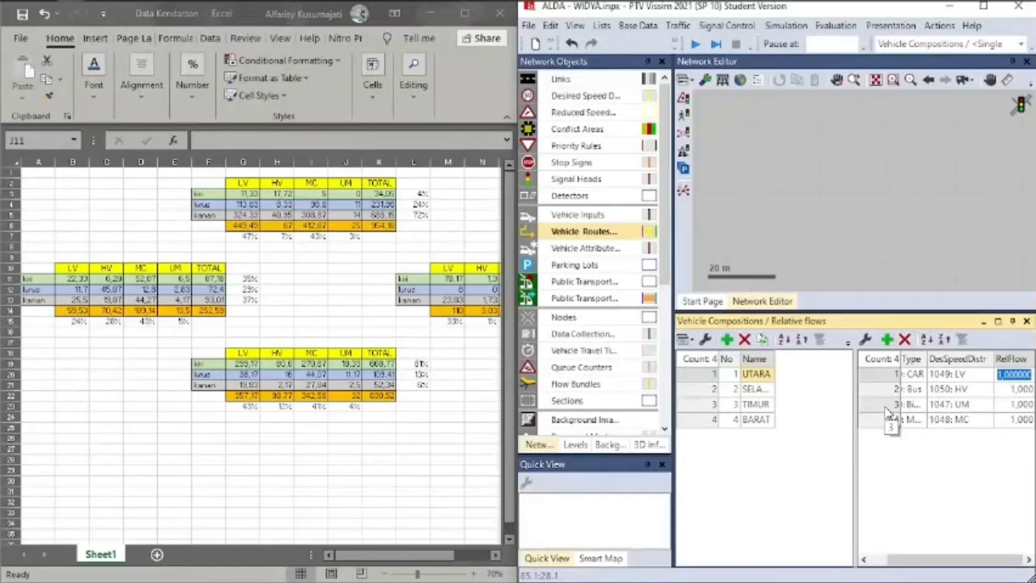
type("0,47")
key("Return")
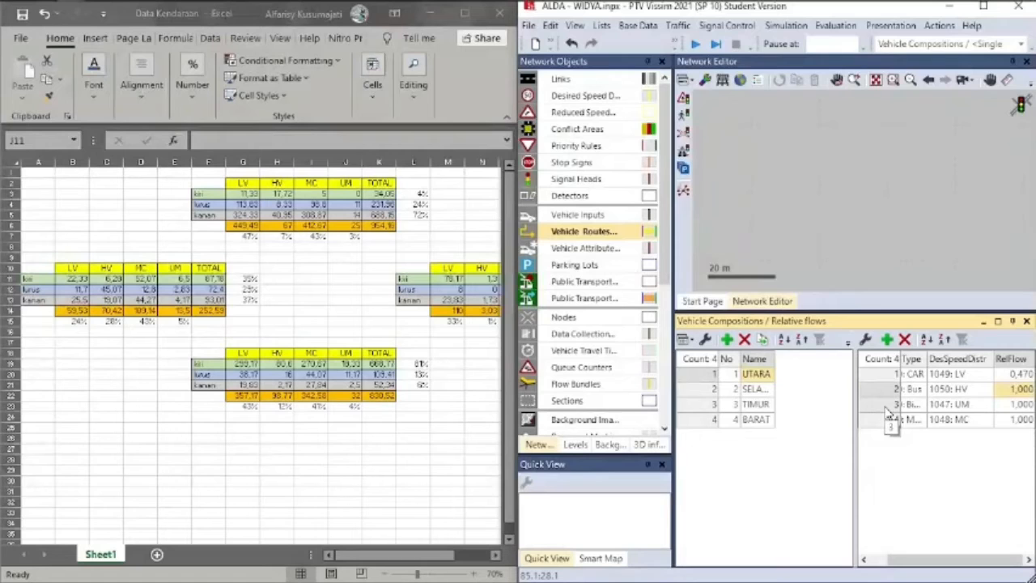
type("0")
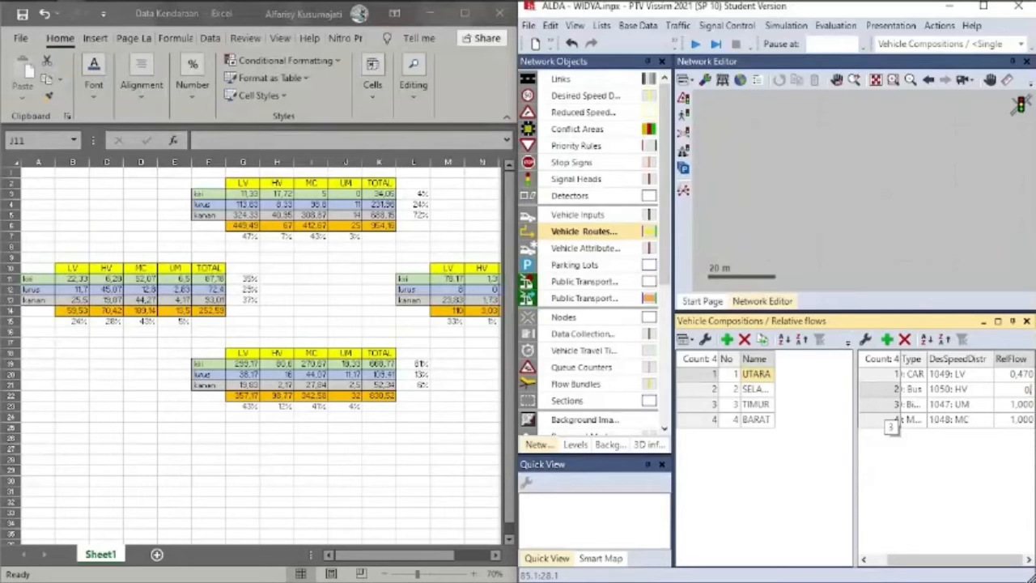
type(",07")
key("Return")
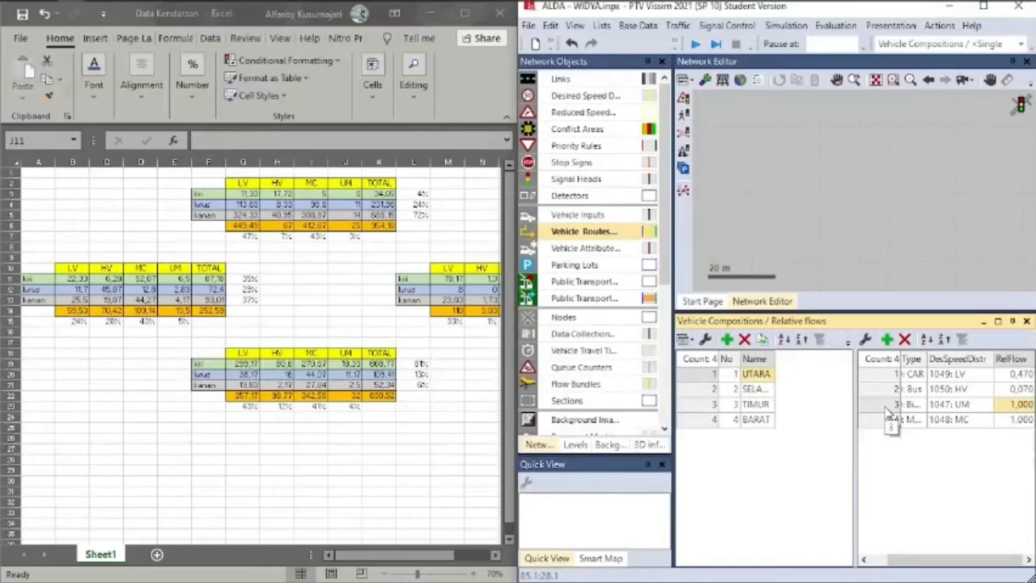
type("0,03")
key("Return")
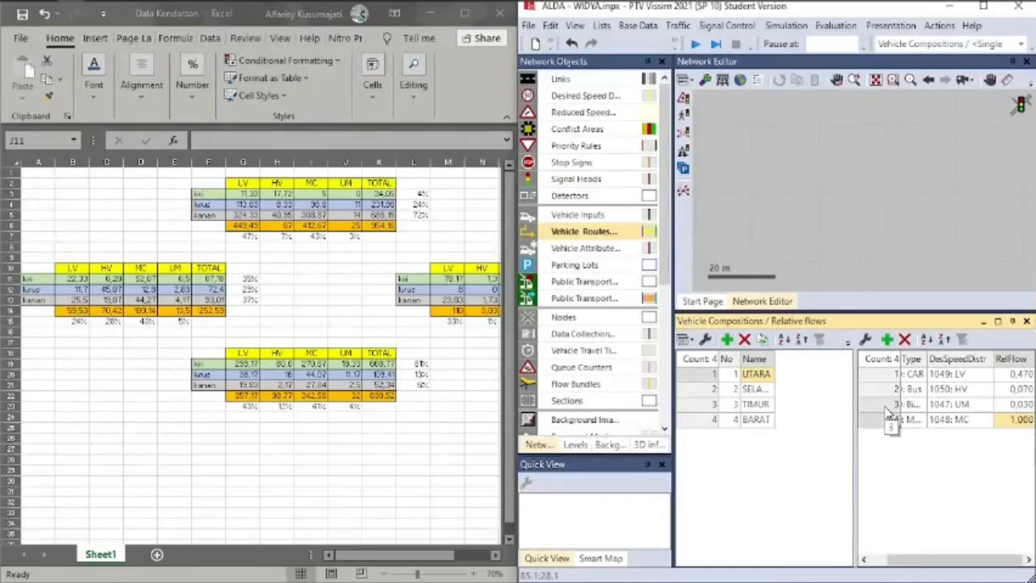
type("0,4")
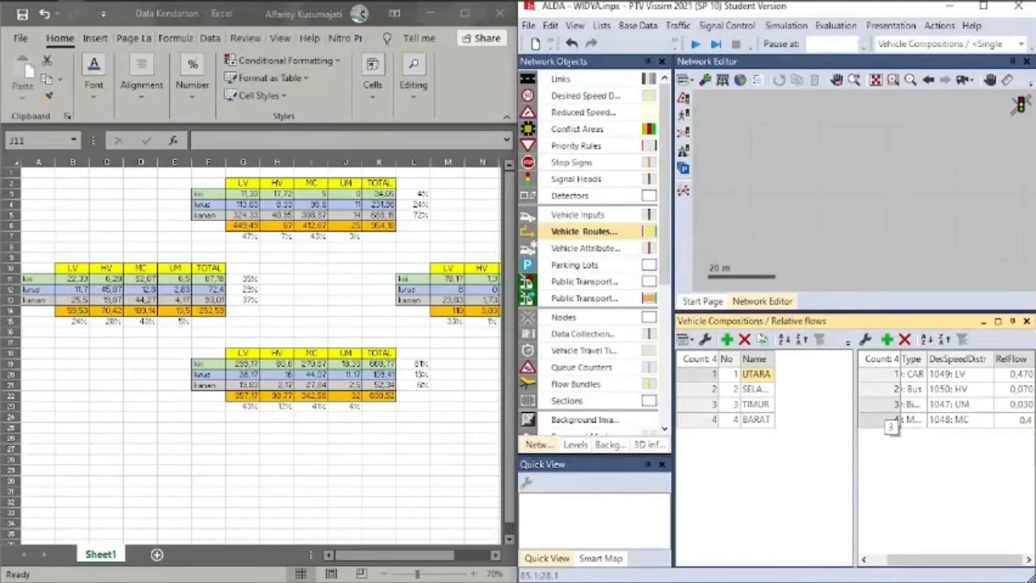
type("3")
key("Return")
Set SELATAN's relative flows to 0,43 for CAR, 0,12 for Bus, 0,04 for Bike Man and 0,41 for MOTOR
left_click(763, 391)
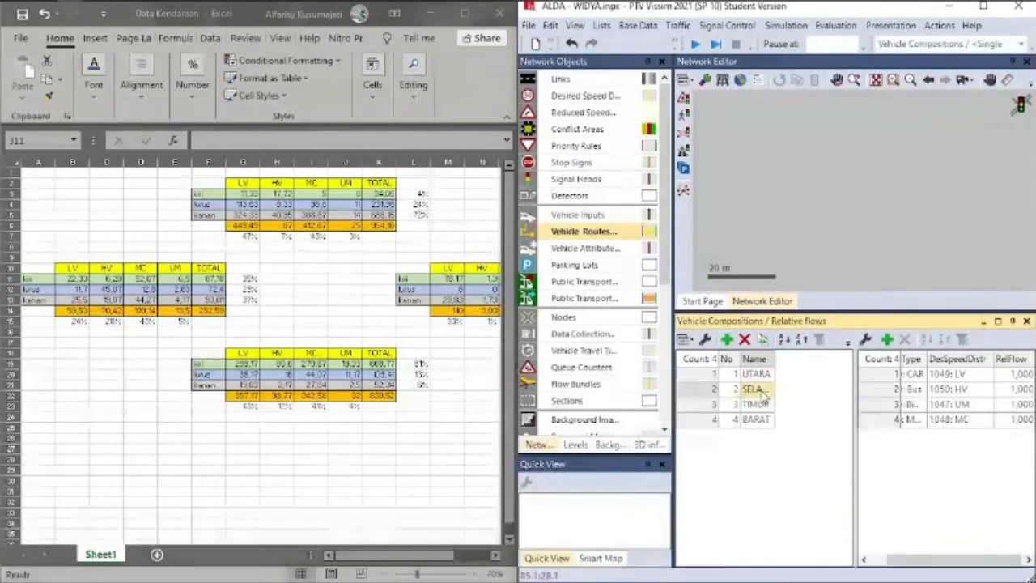
left_click(1019, 375)
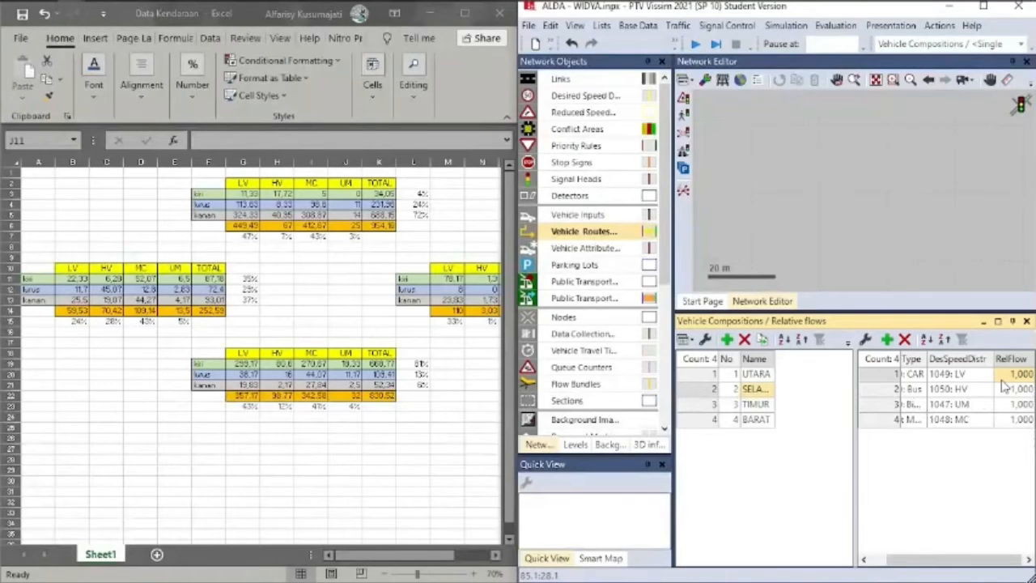
type("0")
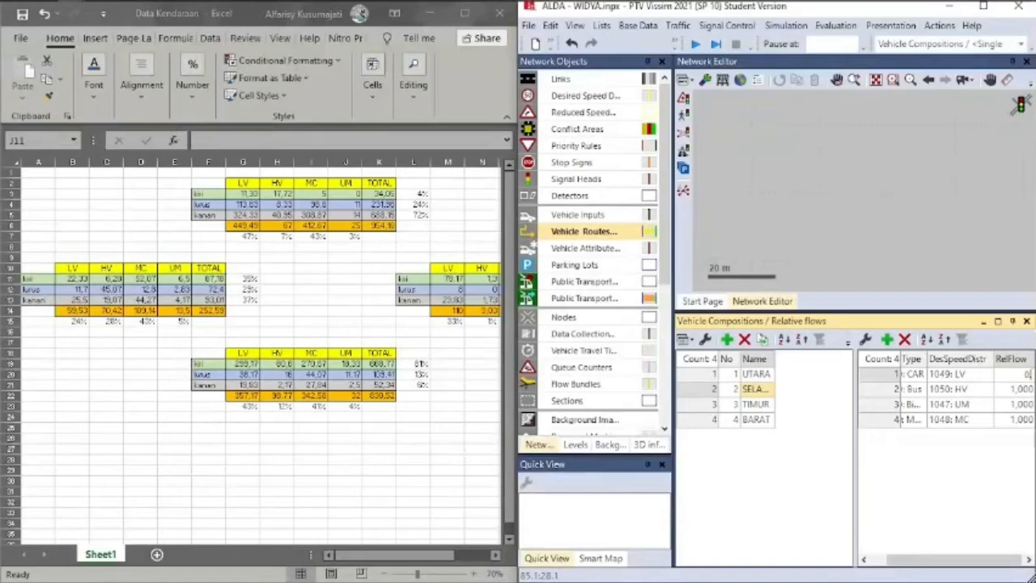
type(",43")
key("Return")
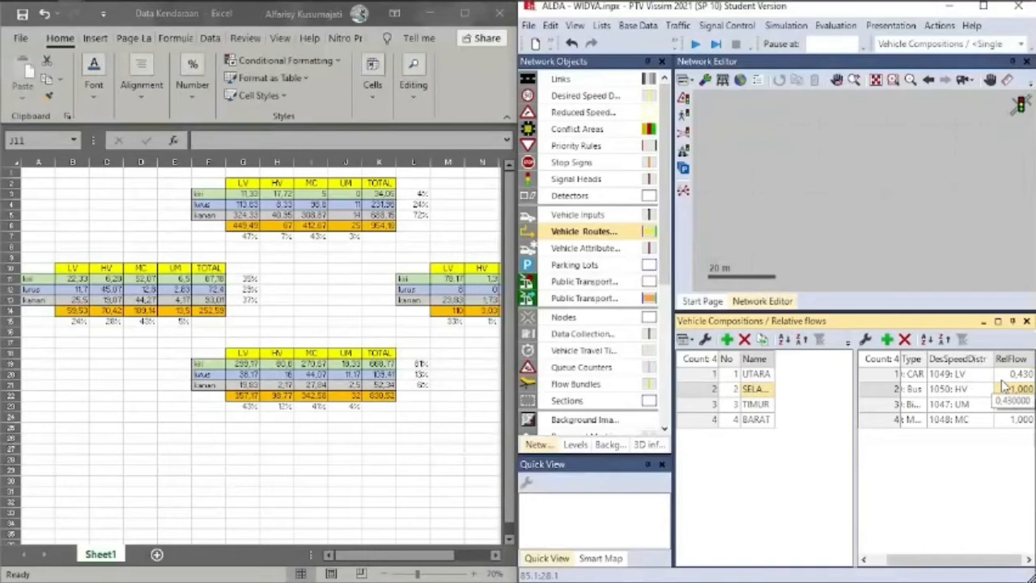
type("0,12")
key("Return")
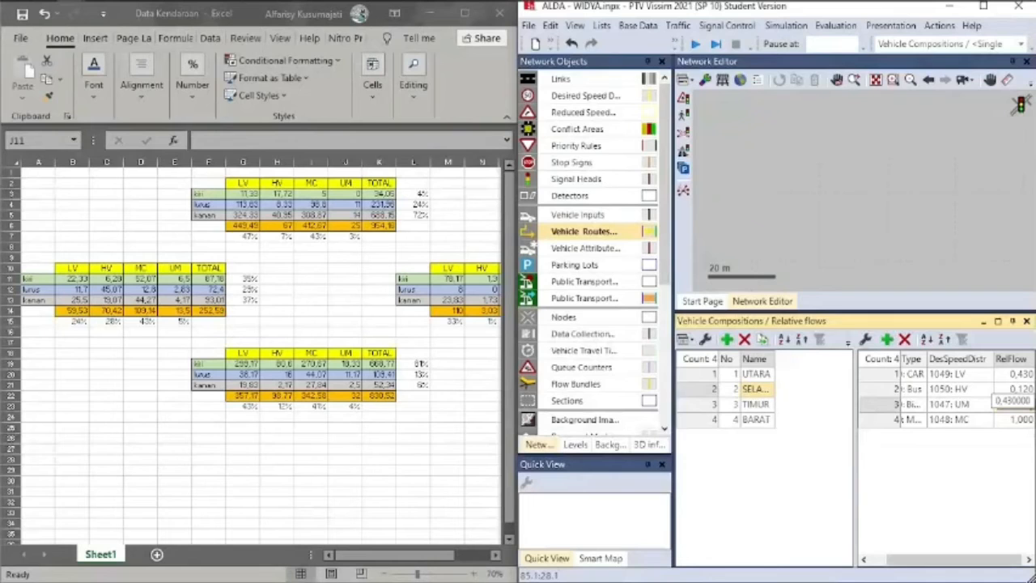
key("Return")
type("0,41")
key("Return")
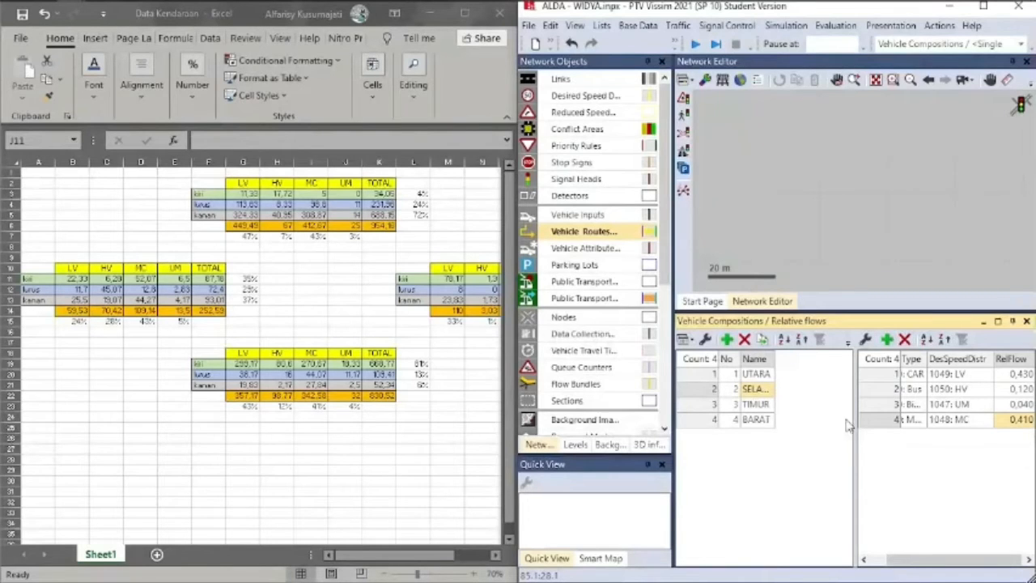
Set TIMUR's relative flows to 0,33 for CAR, 0,01 for Bus, 0,08 for Bike Man and 0,58 for MOTOR
left_click(753, 404)
left_click(1025, 377)
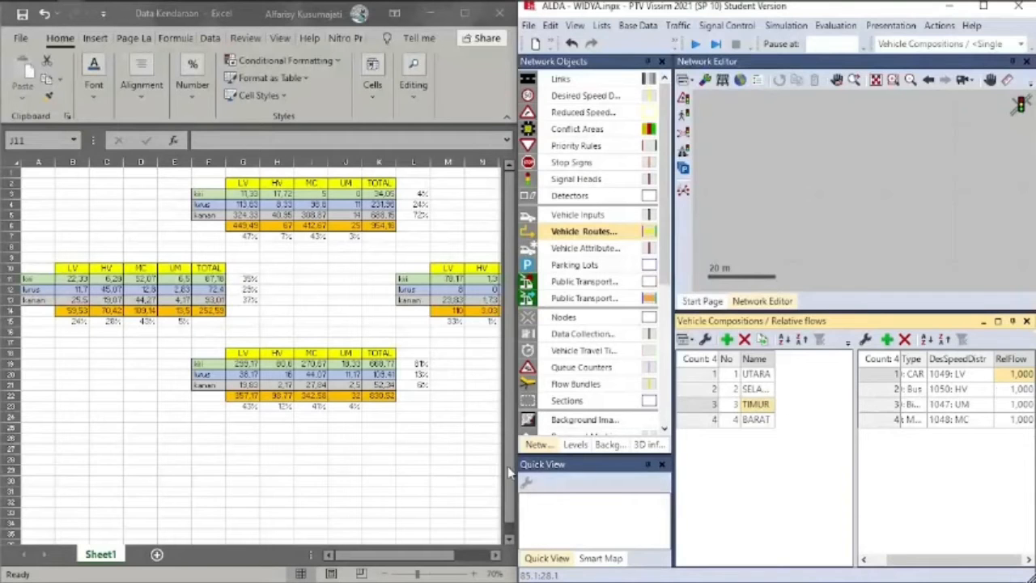
left_click_drag(409, 556, 435, 555)
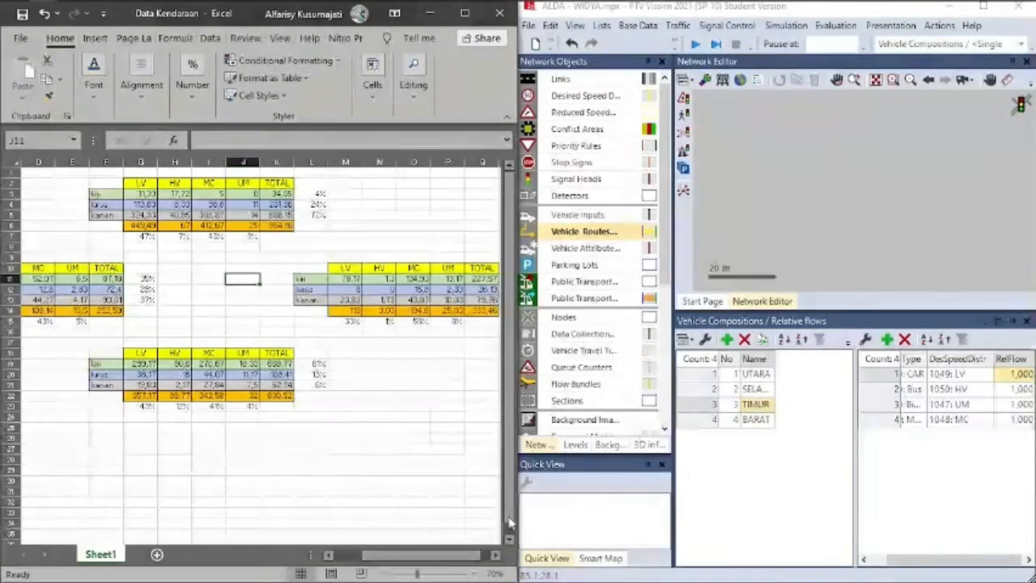
double_click(1014, 374)
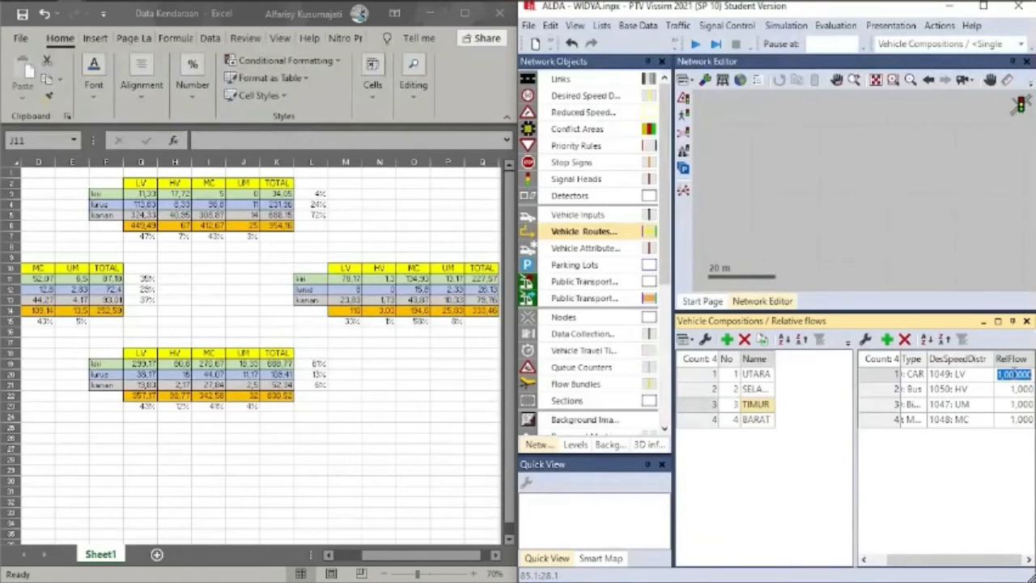
type("0,33")
key("Return")
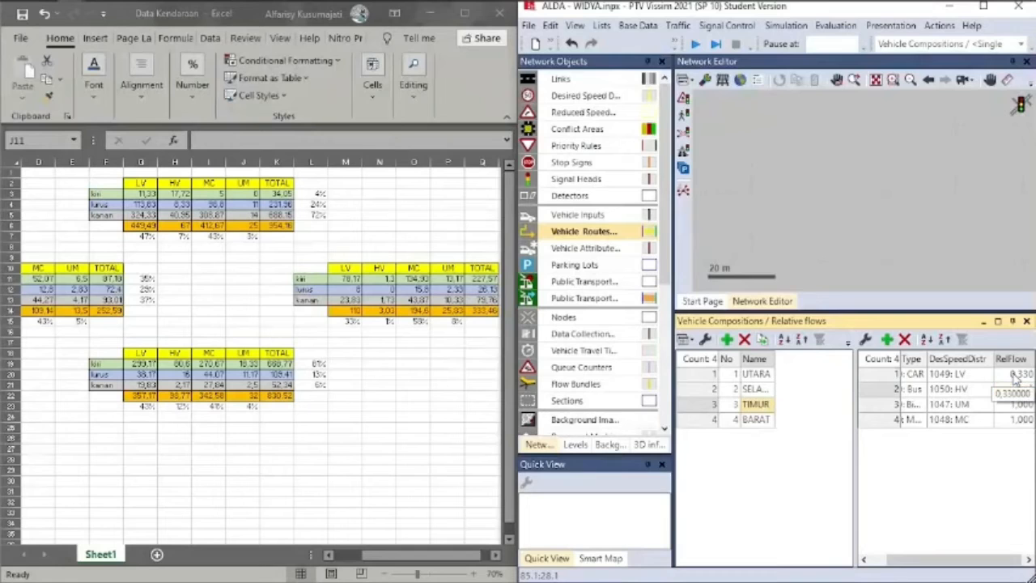
key("Return")
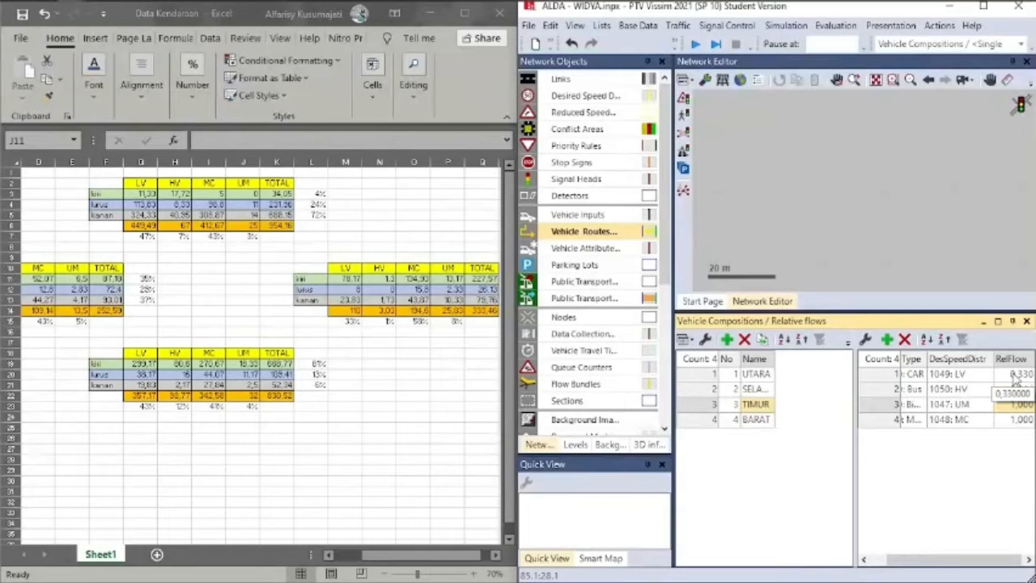
double_click(1013, 388)
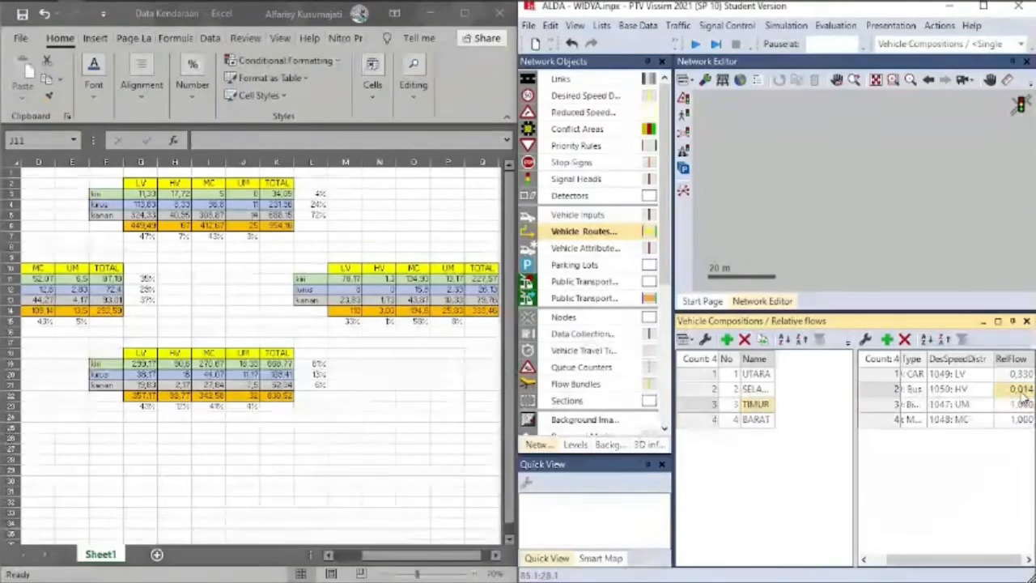
type("0,01")
key("Return")
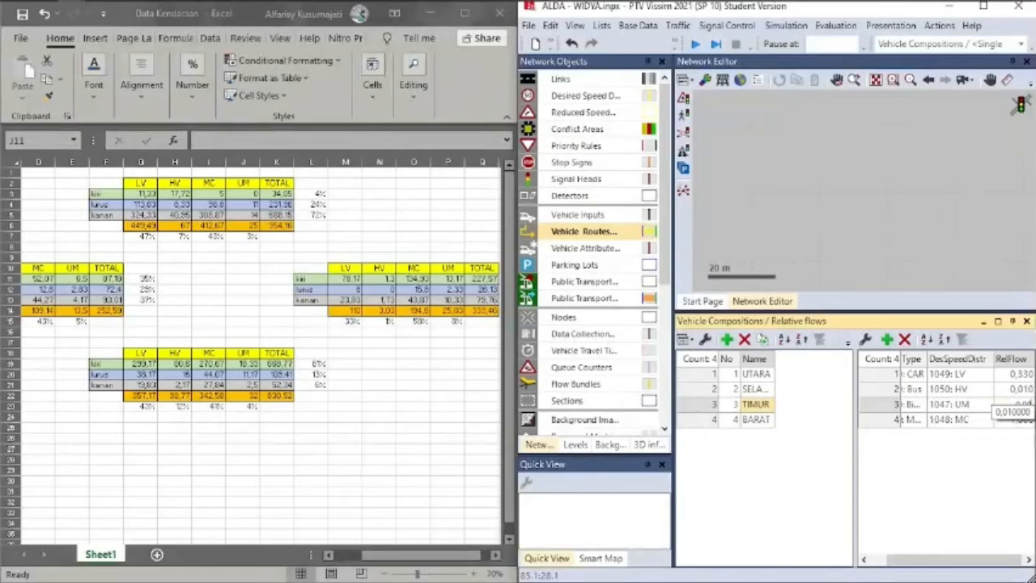
key("Return")
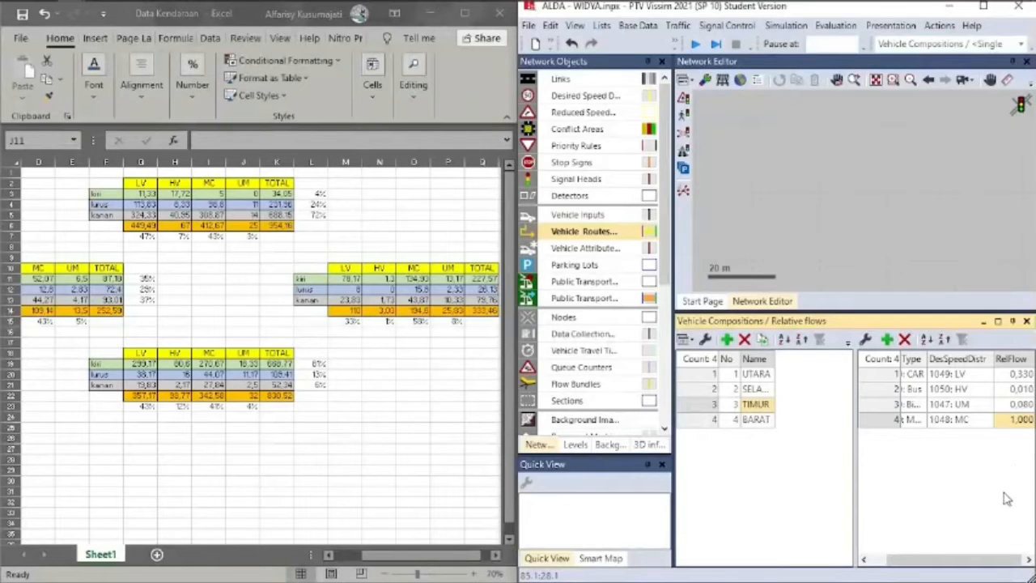
type("0,58")
key("Return")
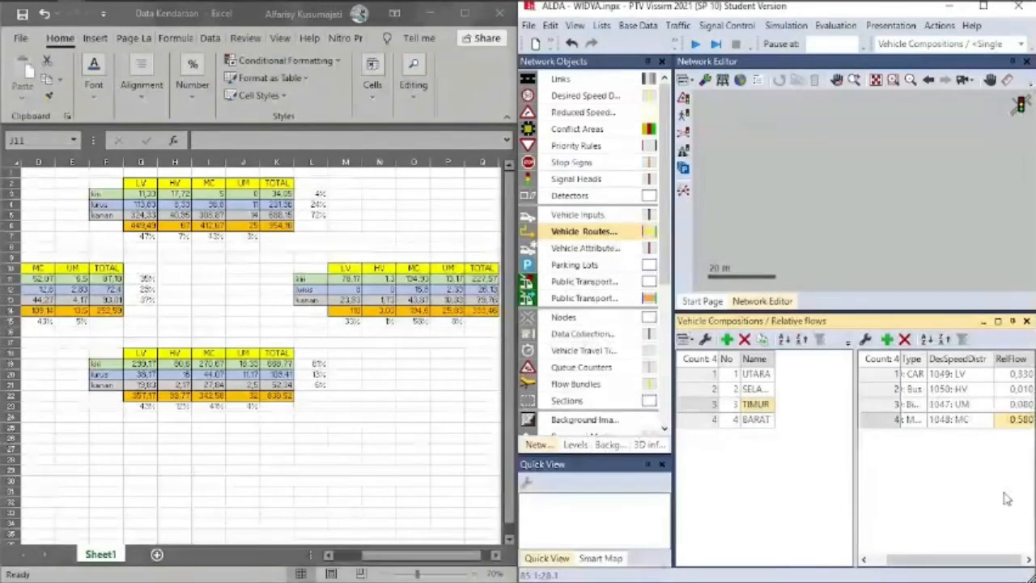
Set BARAT's relative flows to 0,24 for CAR, 0,28 for Bus, 0,05 for Bike Man and 0,43 for MOTOR
left_click(754, 421)
left_click_drag(470, 556, 416, 561)
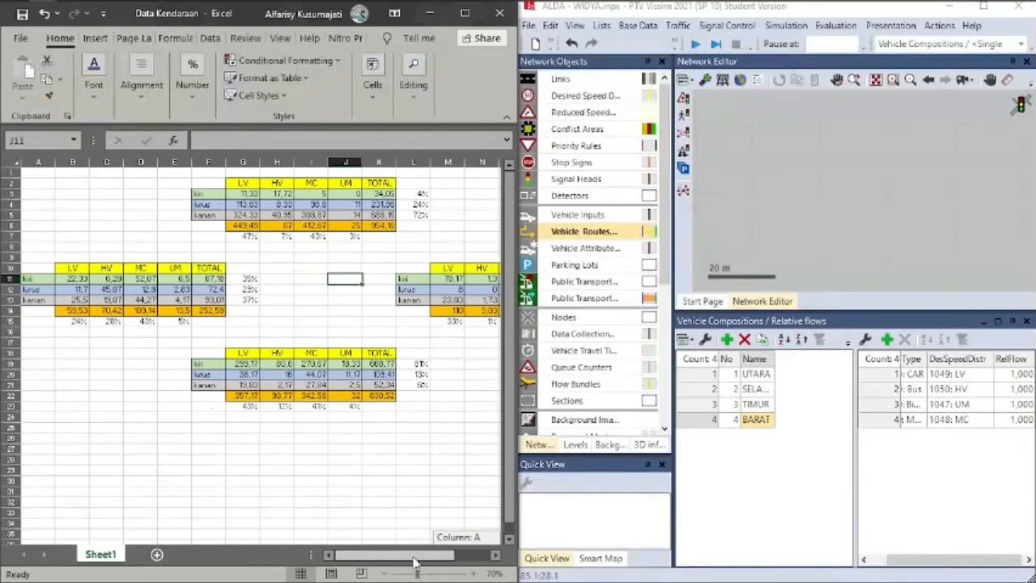
left_click(1012, 374)
type("0,2")
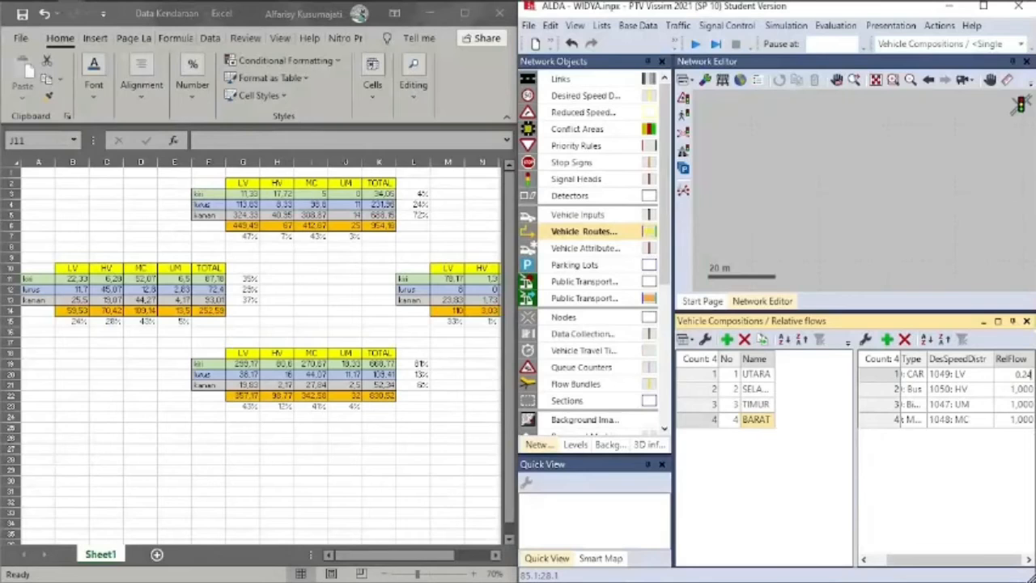
type("4")
key("Return")
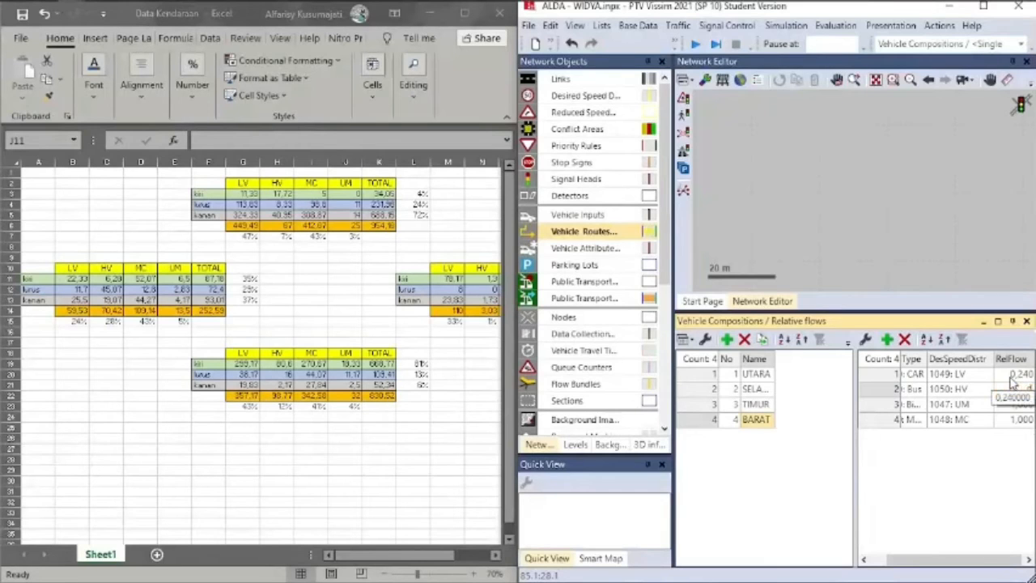
type("0,28")
key("Return")
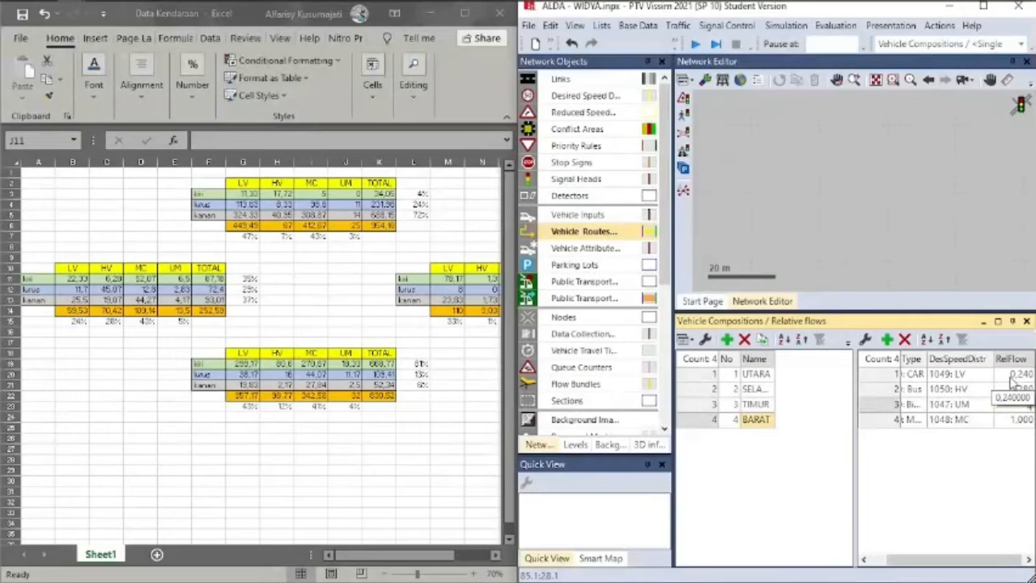
key("Return")
type("0")
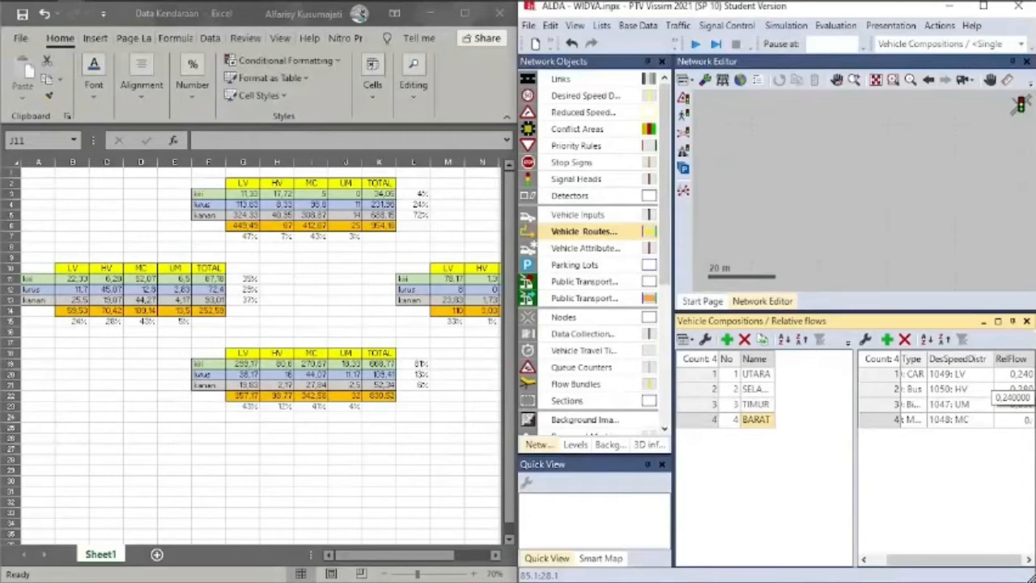
type(",43")
key("Return")
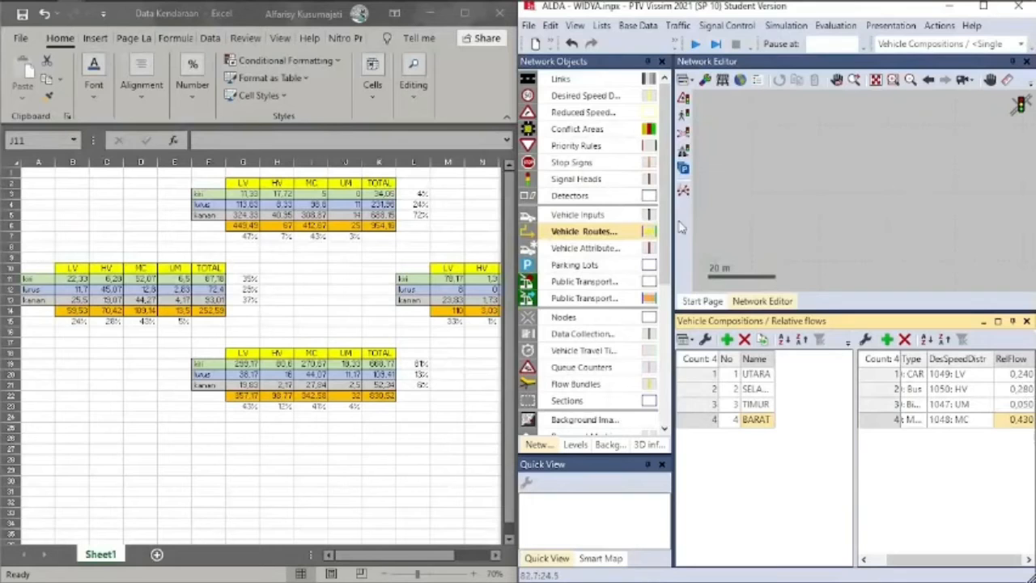
Close the vehicle compositions list in Vissim and place a static vehicle routing decision at the start of link 2, JALAN A
left_click(984, 6)
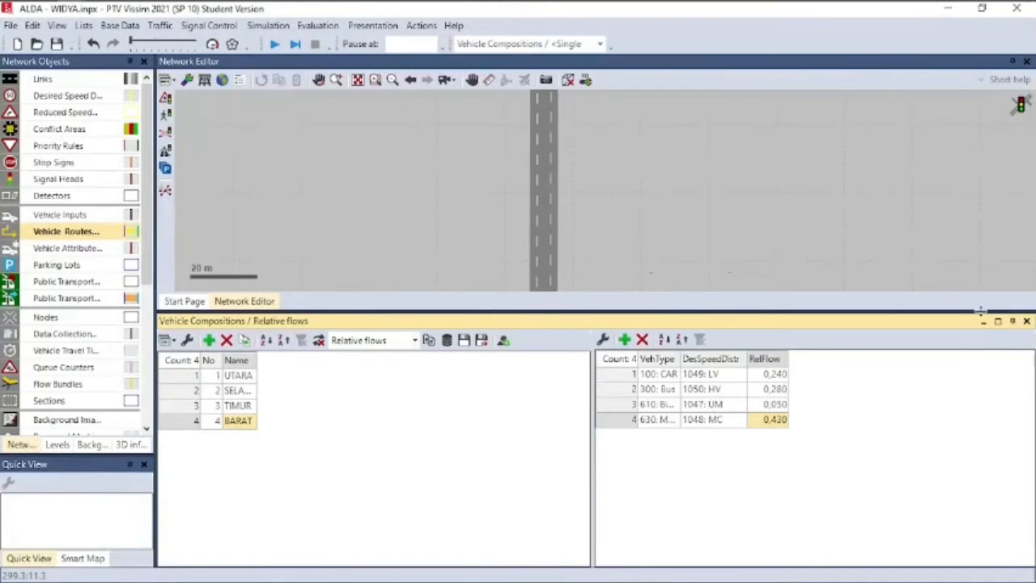
left_click(1026, 325)
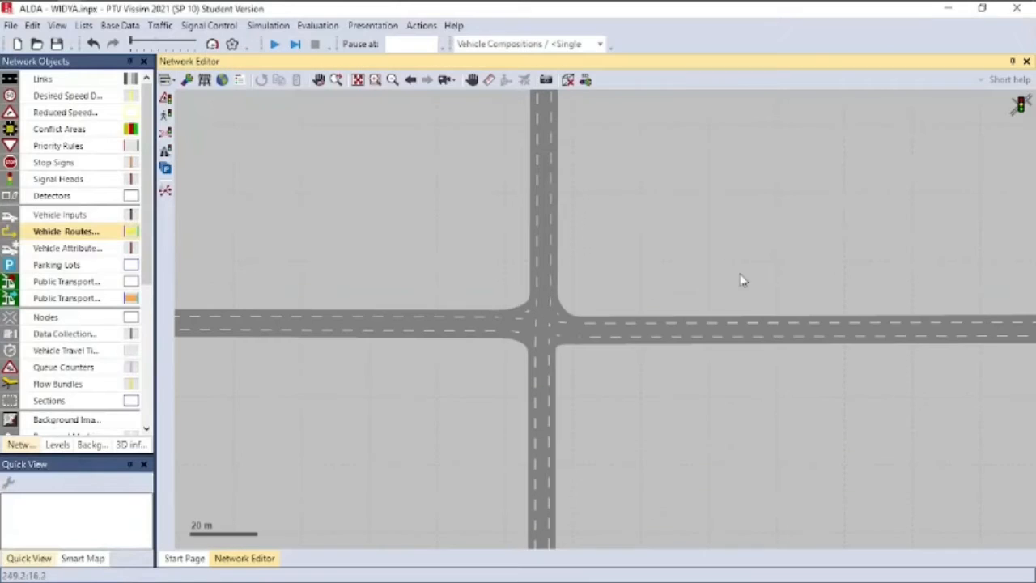
left_click(100, 231)
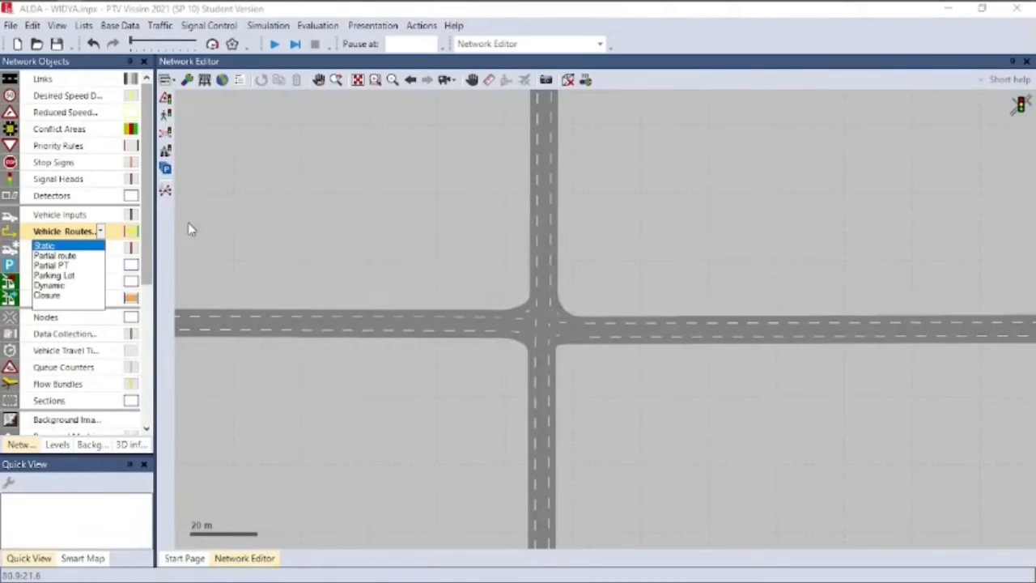
left_click(264, 225)
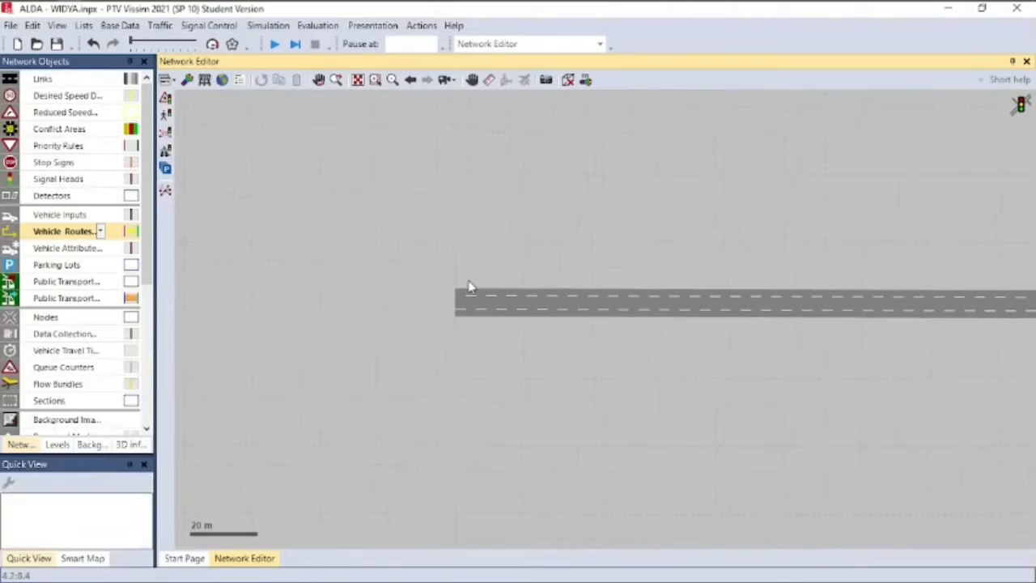
left_click(458, 296)
scroll(458, 298, "up", 2)
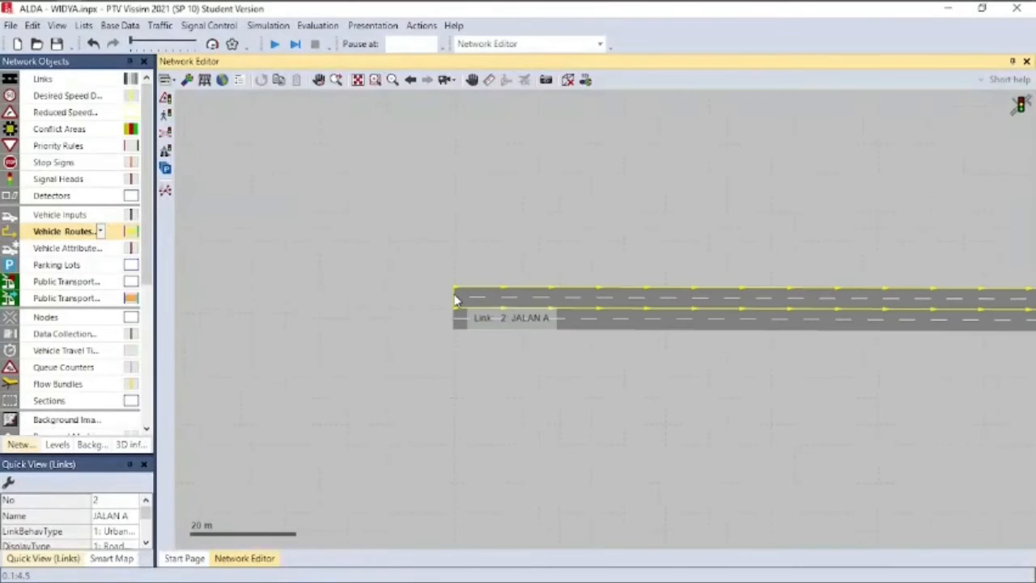
right_click(456, 299, "ctrl")
Add static routes from JALAN A's routing decision to the outer ends of the outgoing JALAN B, JALAN C and JALAN D links
scroll(702, 215, "down", 2)
left_click_drag(846, 170, 381, 386)
scroll(382, 386, "down", 2)
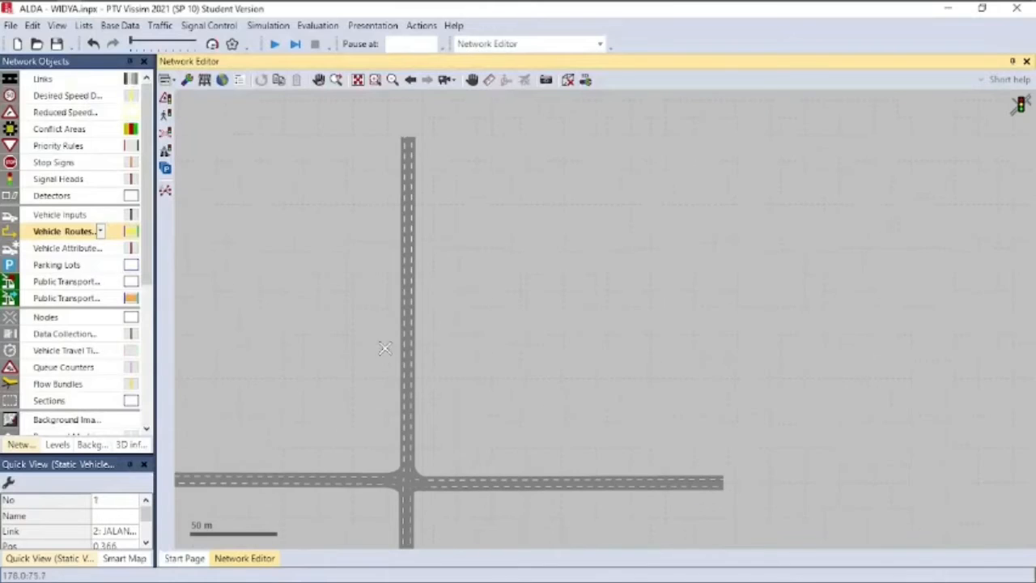
left_click(406, 145)
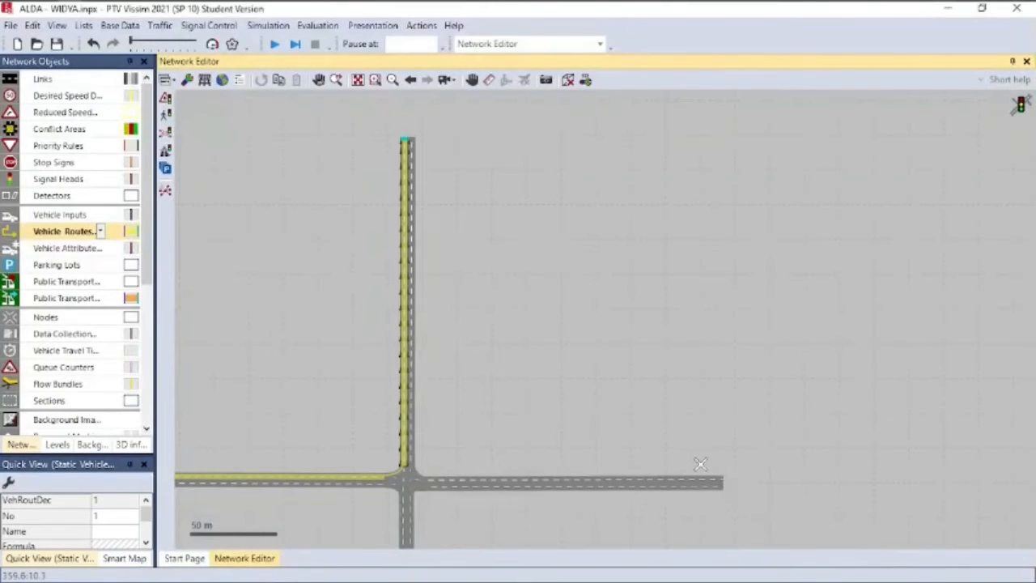
left_click(723, 485)
left_click_drag(623, 522, 649, 279)
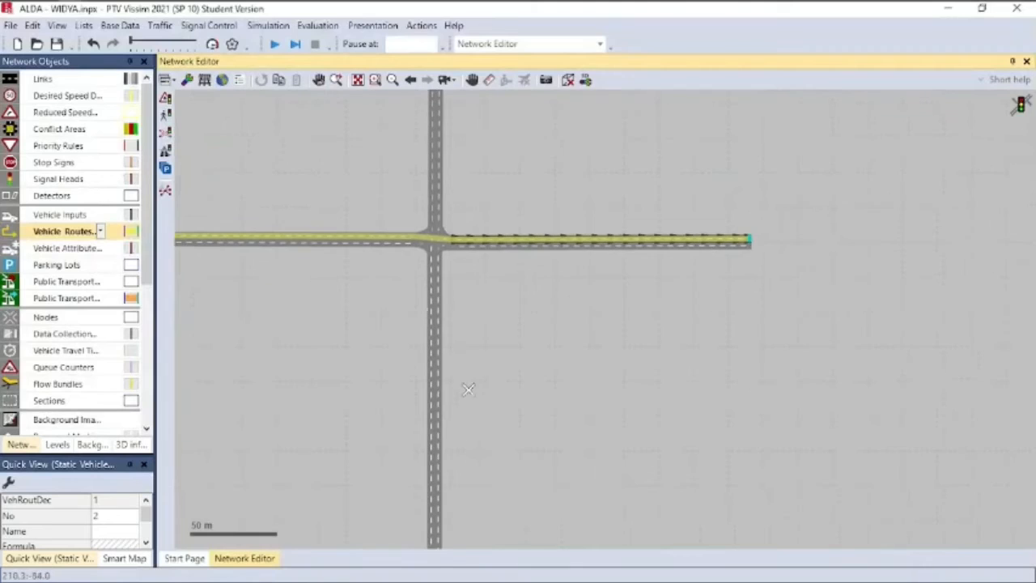
left_click_drag(464, 389, 522, 222)
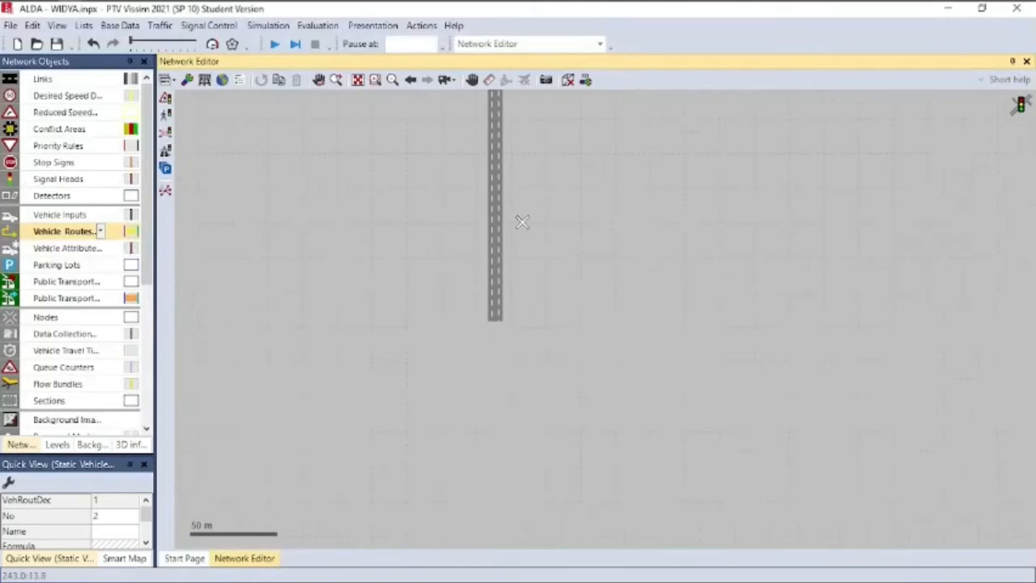
left_click(500, 319)
left_click_drag(636, 212, 663, 445)
Show the static vehicle routing decisions list and name JALAN A's routing decision BARAT
right_click(596, 285)
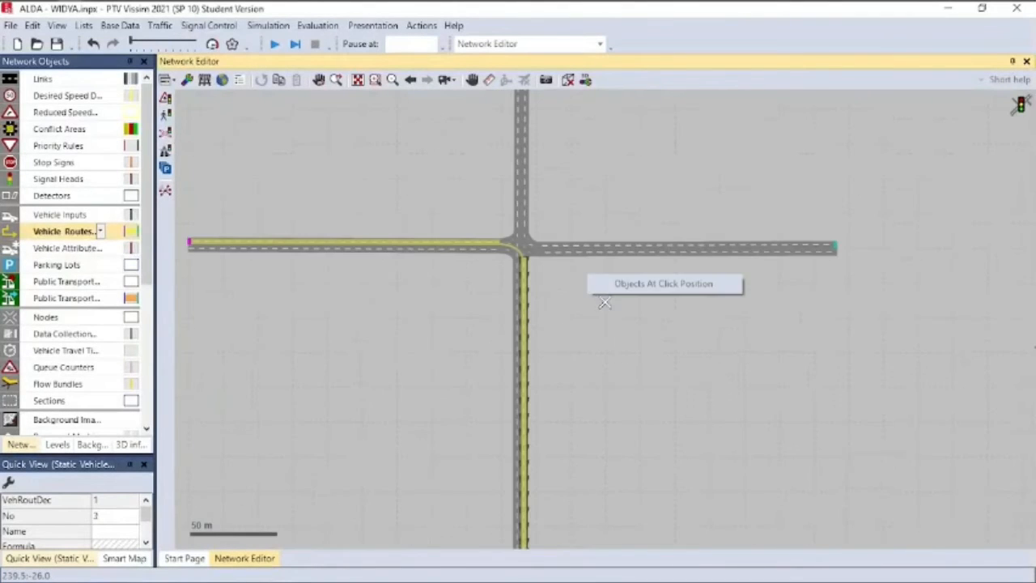
left_click(605, 303)
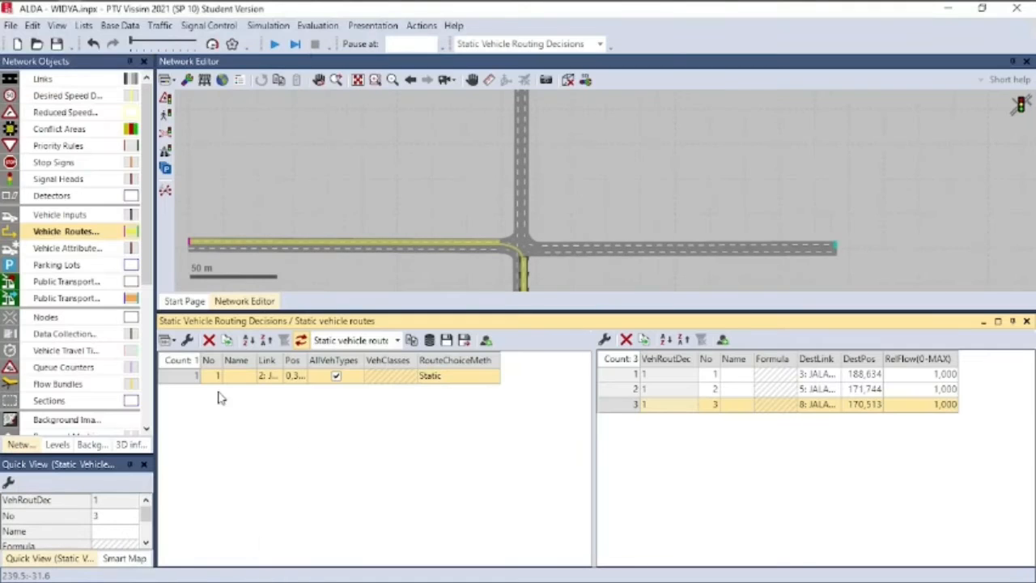
left_click(239, 377)
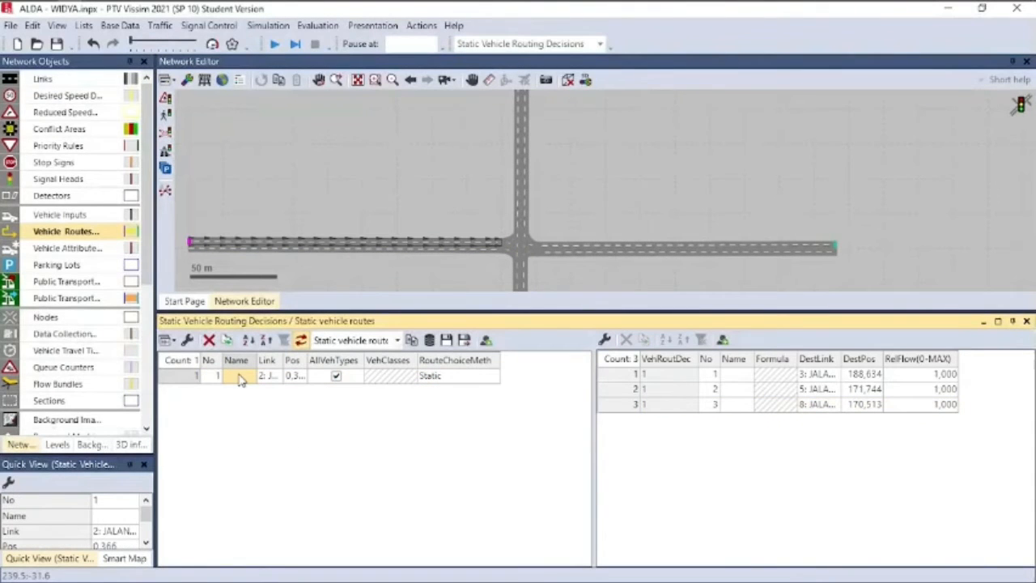
type("BARAT")
key("Return")
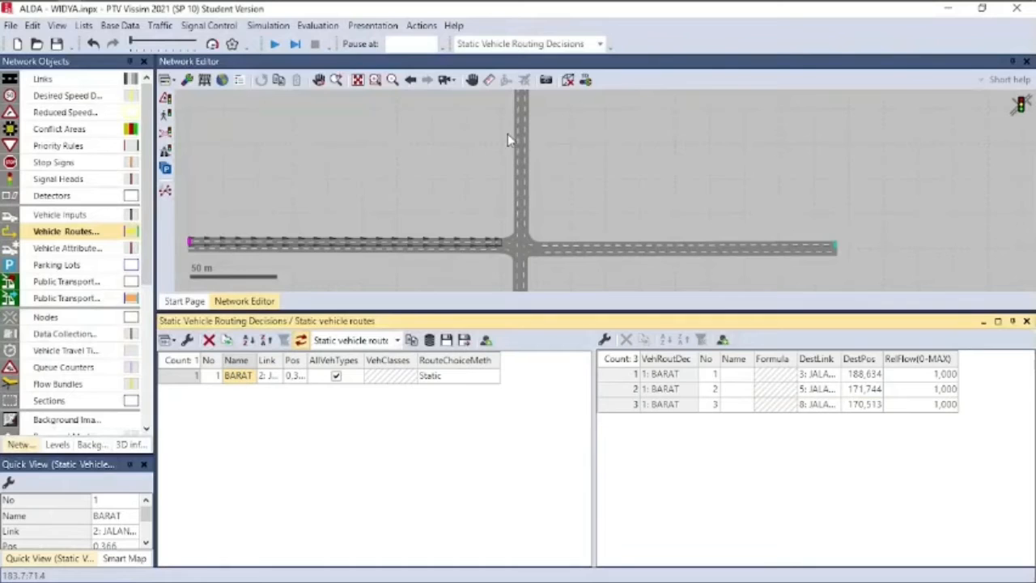
Enlarge the network view above the list and place a static vehicle routing decision at the start of link 4, JALAN B
left_click_drag(577, 134, 559, 208)
left_click_drag(525, 126, 525, 195)
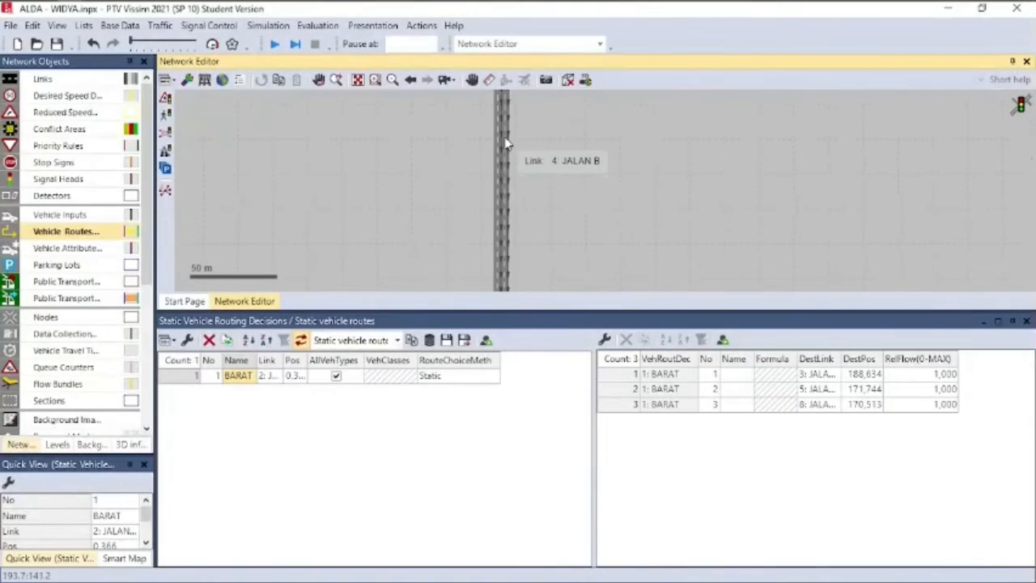
left_click_drag(547, 160, 559, 215)
left_click_drag(610, 313, 546, 467)
left_click(573, 283)
left_click_drag(573, 230, 566, 316)
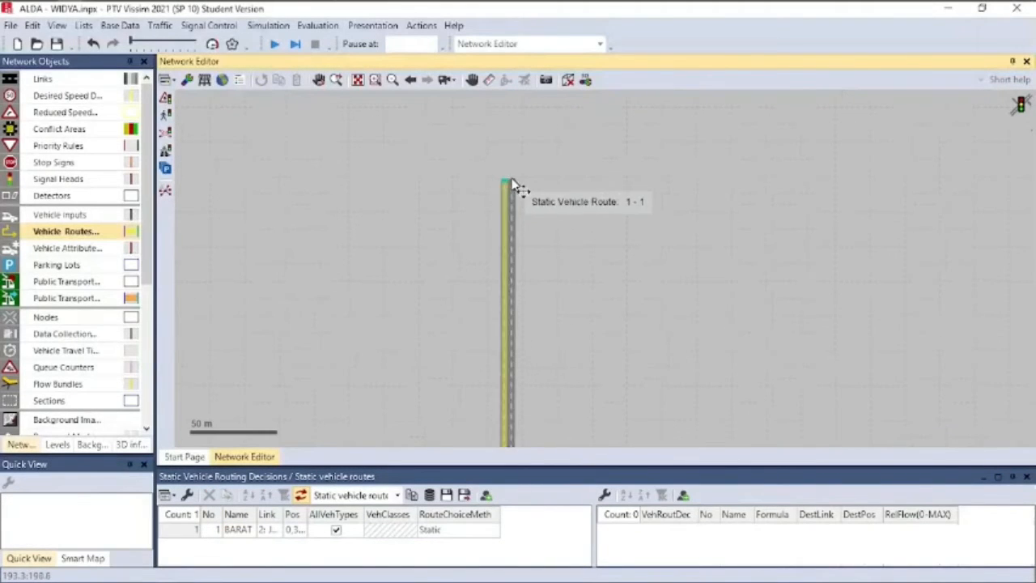
left_click(513, 190)
scroll(513, 188, "up", 3)
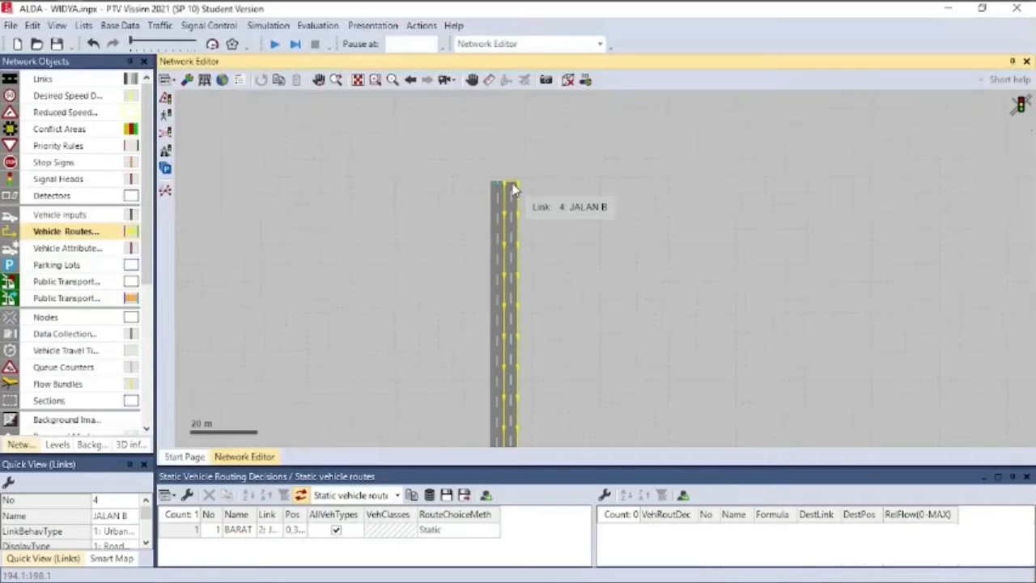
right_click(514, 190)
Add static routes from JALAN B's routing decision to the outer ends of outgoing link 5, JALAN C, and link 8, JALAN D
scroll(632, 272, "down", 5)
scroll(632, 272, "up", 3)
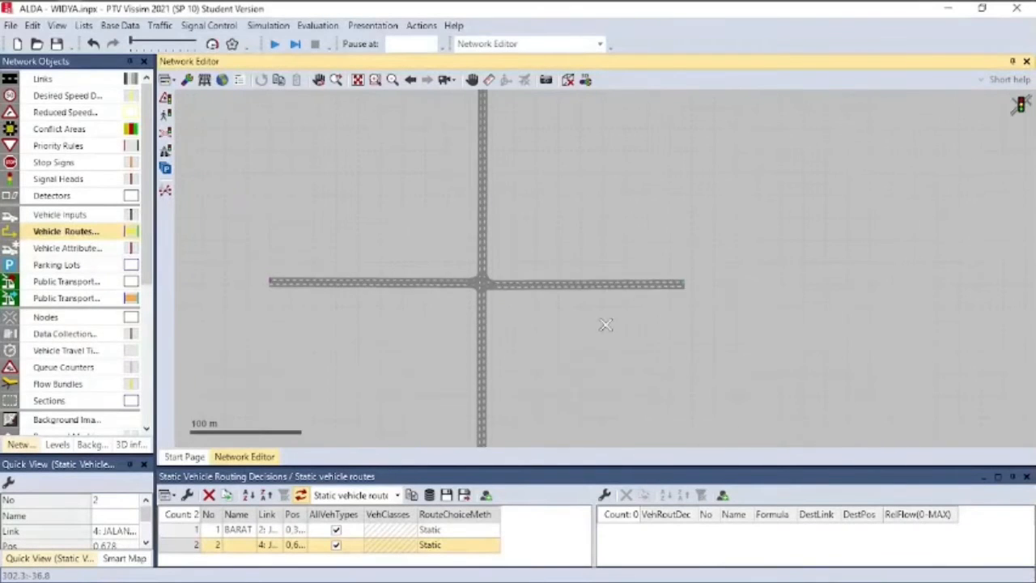
scroll(686, 240, "up", 2)
scroll(686, 241, "up", 2)
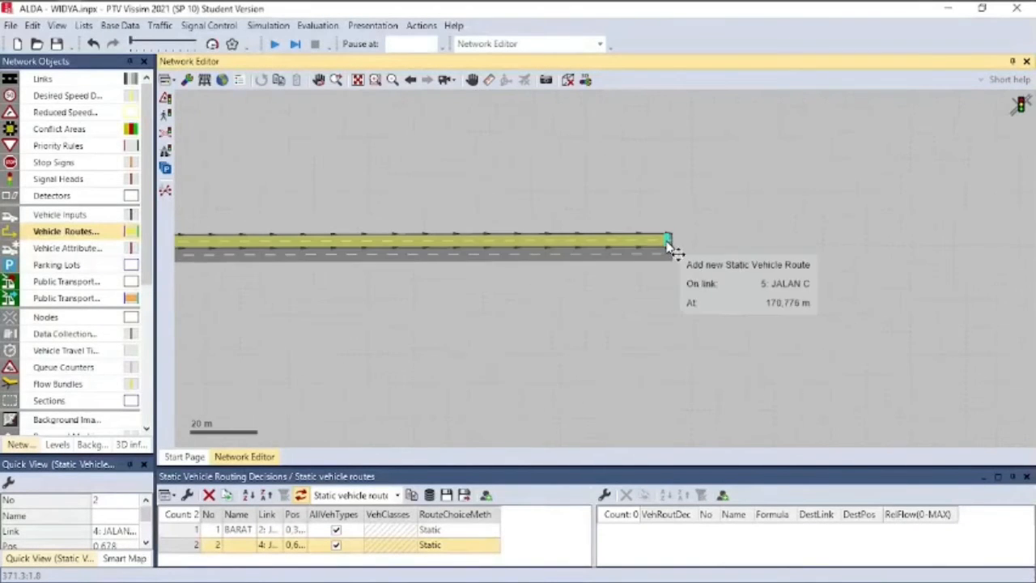
left_click(674, 241)
scroll(495, 382, "down", 4)
left_click_drag(440, 374, 482, 191)
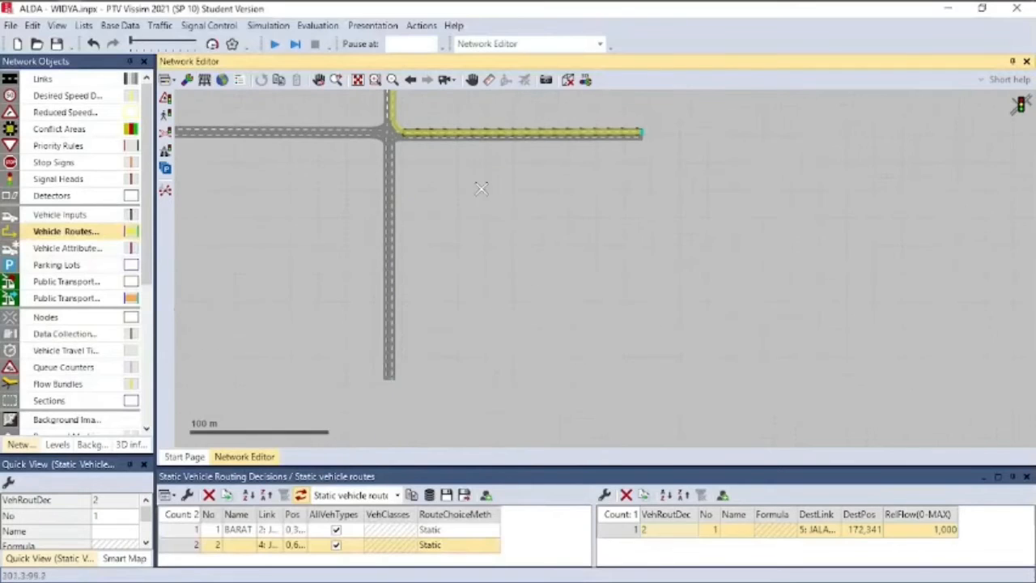
scroll(403, 338, "up", 3)
left_click(388, 403)
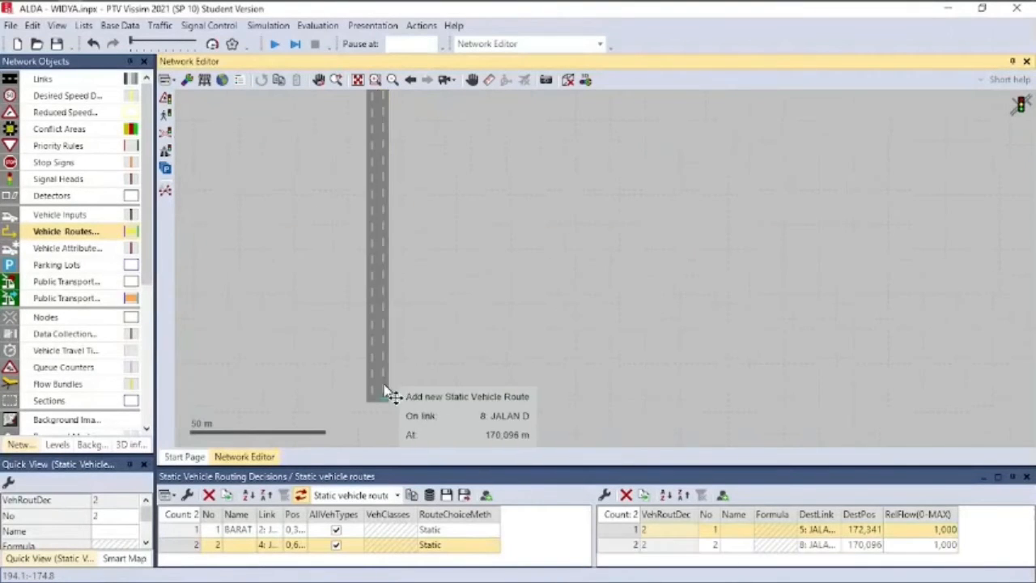
Add a static route from JALAN B's decision to the outer end of link 1, JALAN A, and name the decision UTARA
left_click_drag(388, 403, 874, 416)
scroll(513, 226, "down", 2)
scroll(480, 165, "up", 2)
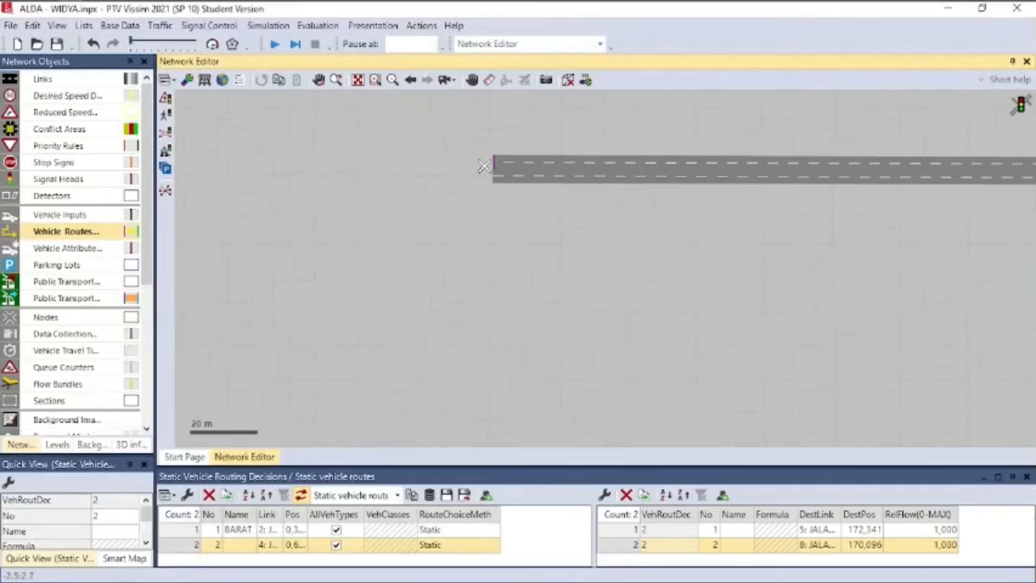
left_click(496, 178)
left_click(529, 261)
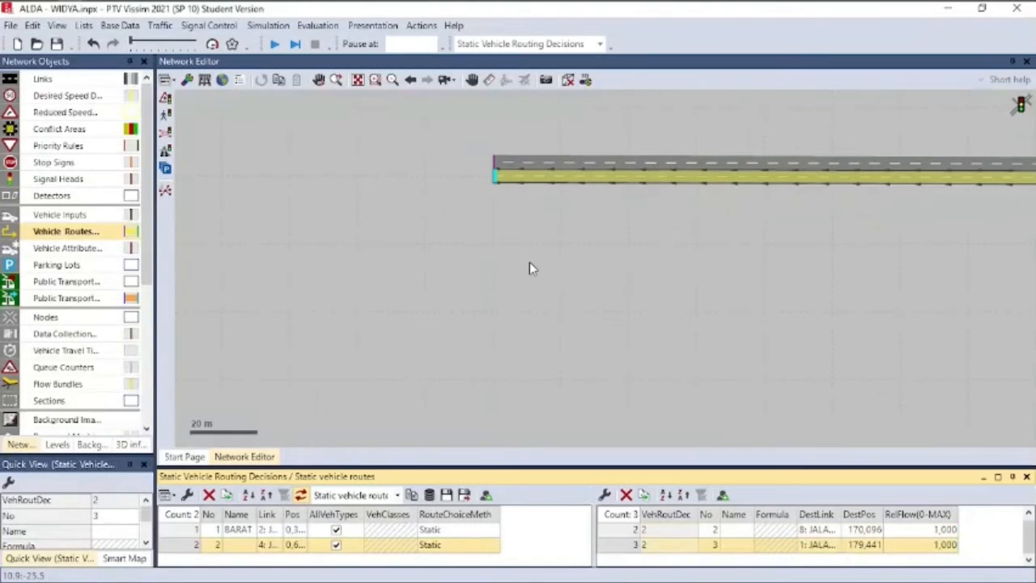
left_click(248, 546)
type("UTARA")
key("Return")
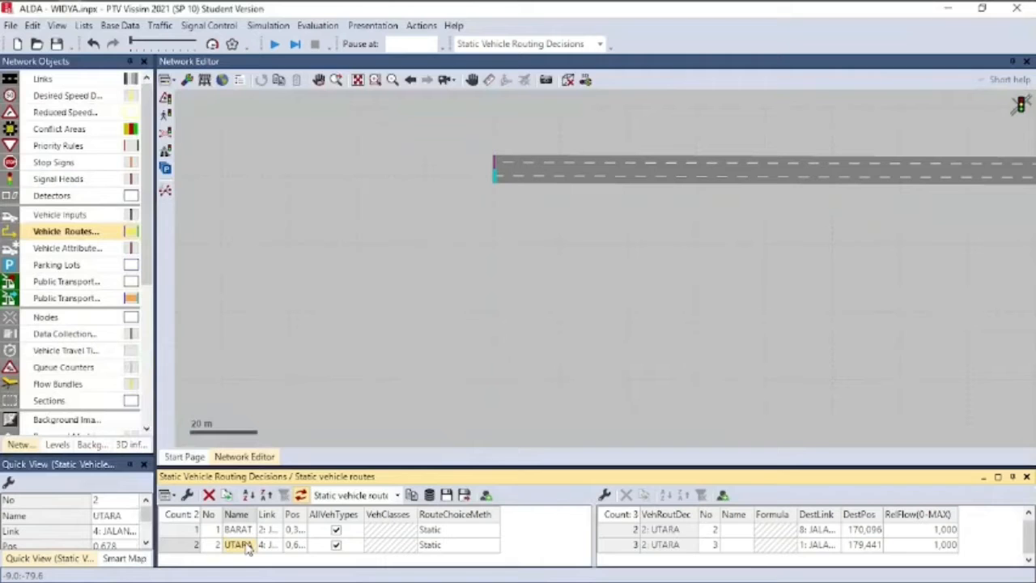
Place a static vehicle routing decision at the start of link 6, JALAN C
left_click(789, 255)
left_click_drag(789, 254, 314, 342)
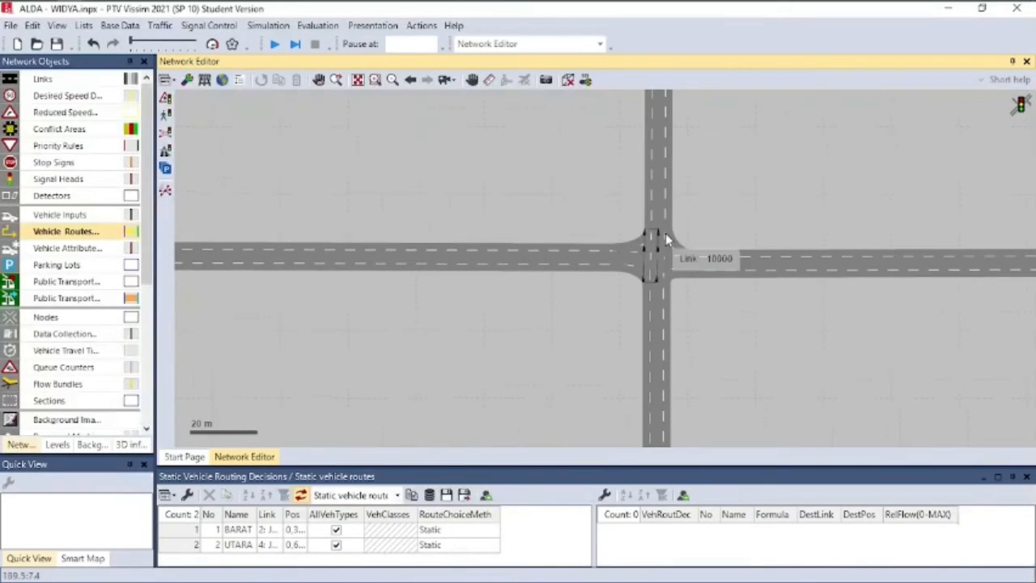
left_click_drag(923, 222, 502, 232)
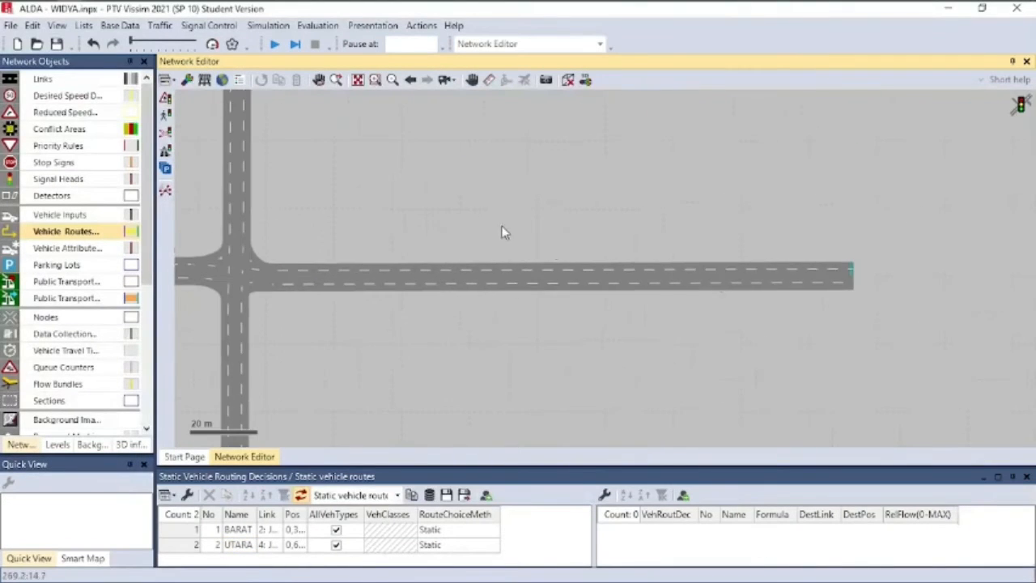
left_click(851, 282)
scroll(851, 282, "up", 2)
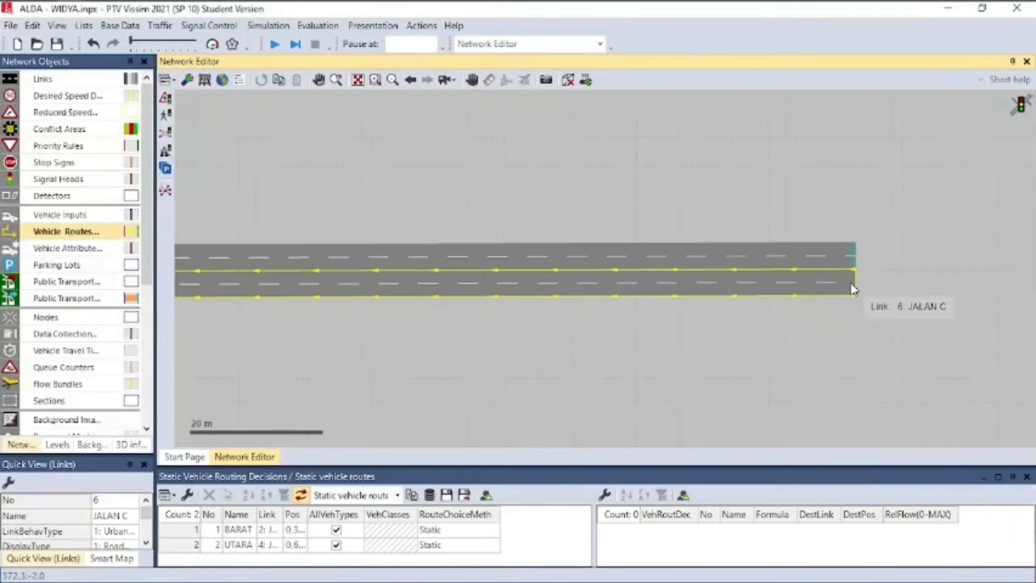
right_click(853, 286, "ctrl")
Add static routes from JALAN C's routing decision to the outer ends of outgoing link 3, JALAN B, and link 1, JALAN A
scroll(774, 307, "down", 5)
left_click_drag(447, 340, 705, 353)
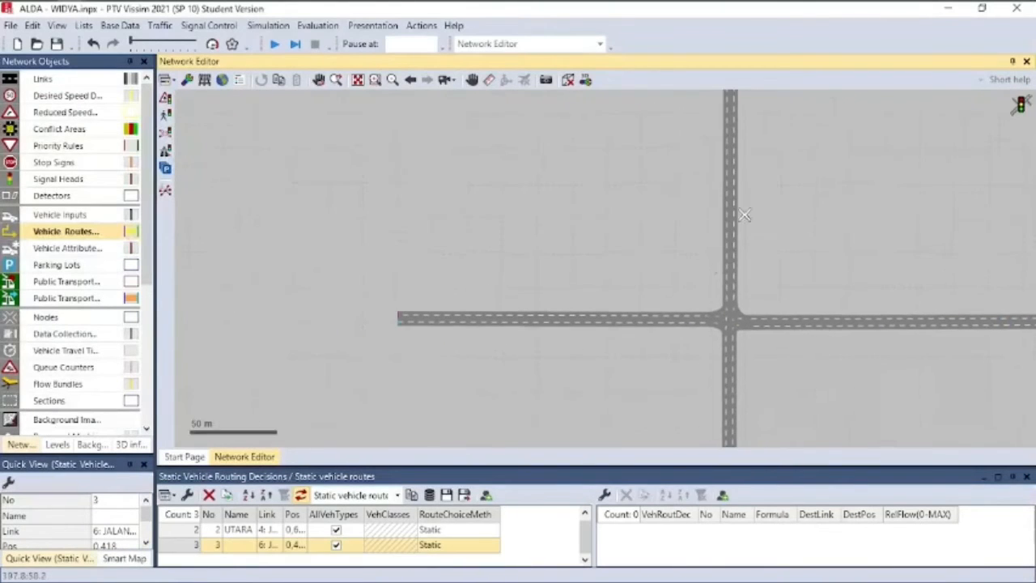
left_click_drag(775, 172, 683, 384)
scroll(639, 191, "up", 3)
scroll(632, 159, "up", 1)
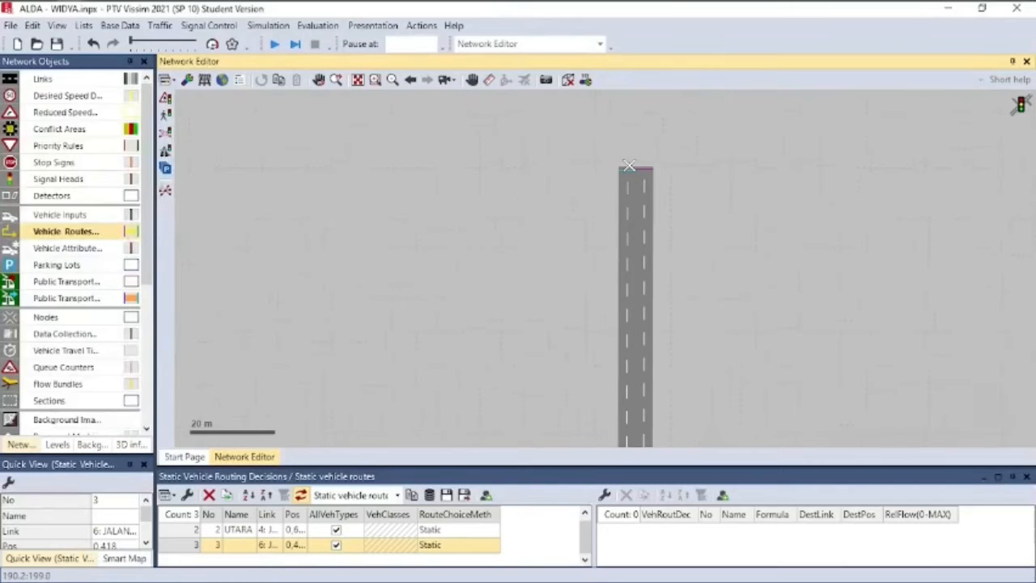
left_click(631, 173)
scroll(527, 283, "down", 4)
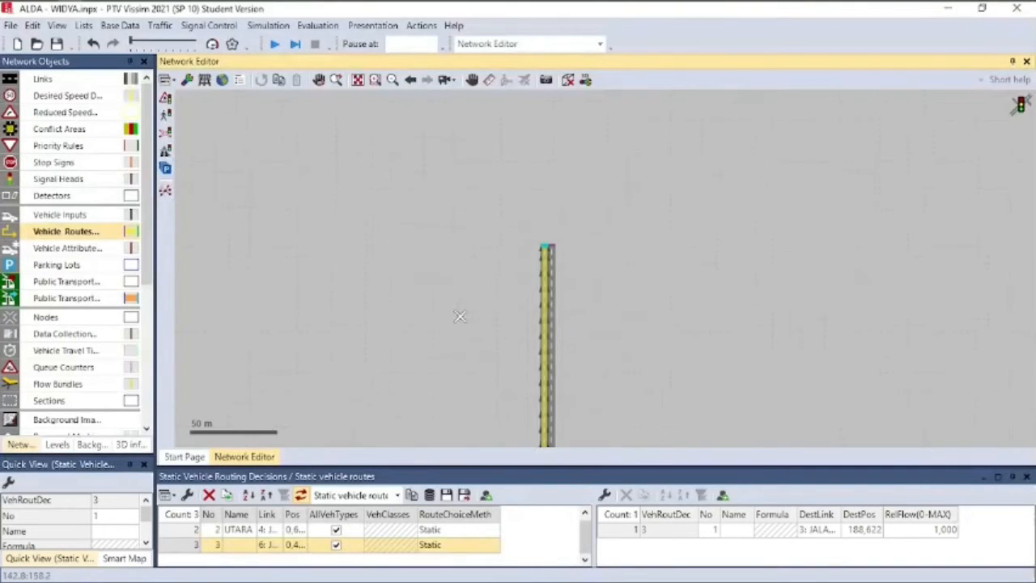
left_click_drag(411, 355, 755, 105)
scroll(555, 330, "up", 4)
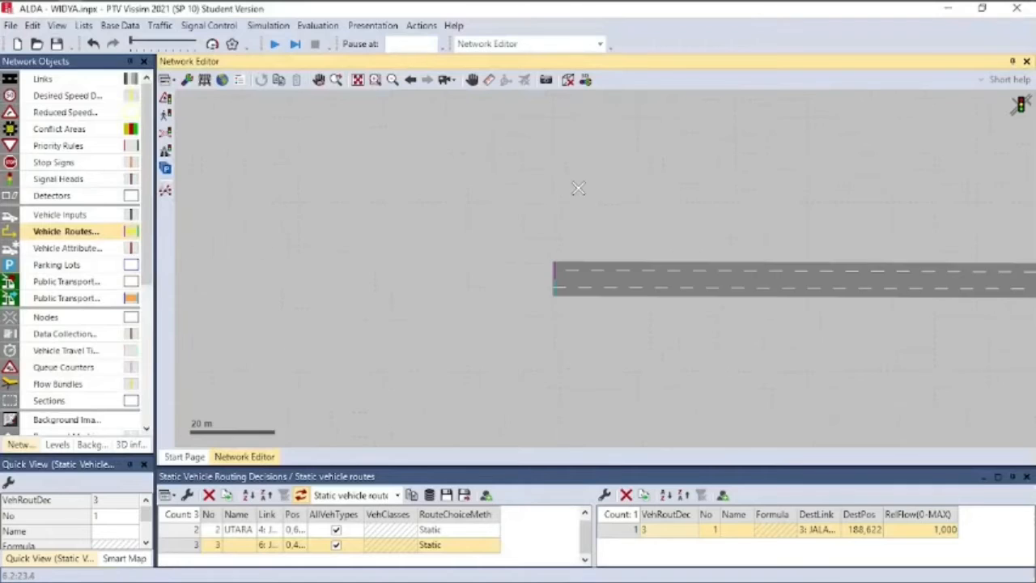
left_click(555, 330)
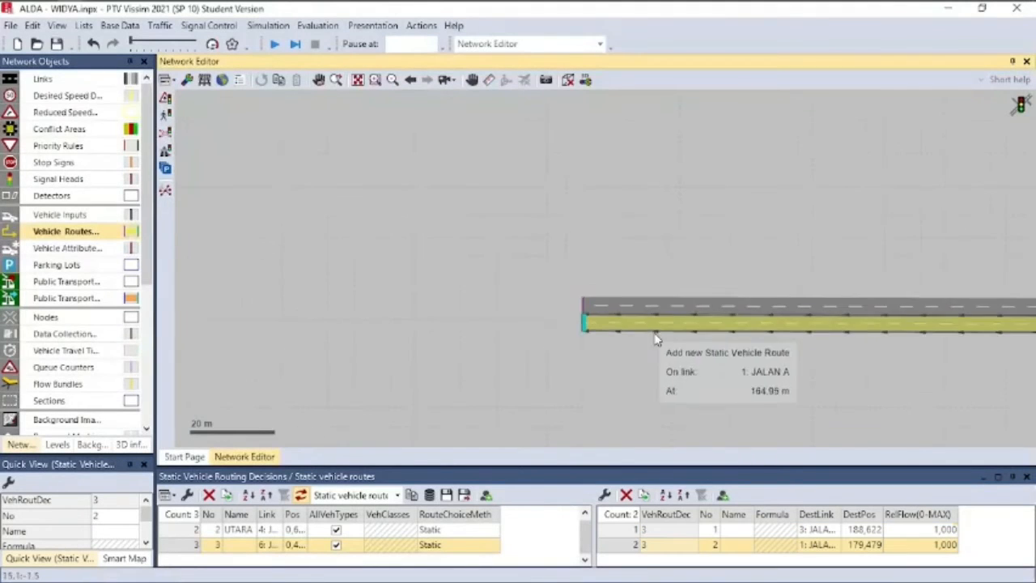
Add a static route from JALAN C's decision to the outer end of link 8, JALAN D, and name the decision TIMUR
scroll(640, 262, "down", 2)
scroll(704, 295, "up", 1)
left_click_drag(704, 295, 506, 98)
left_click_drag(815, 317, 726, 102)
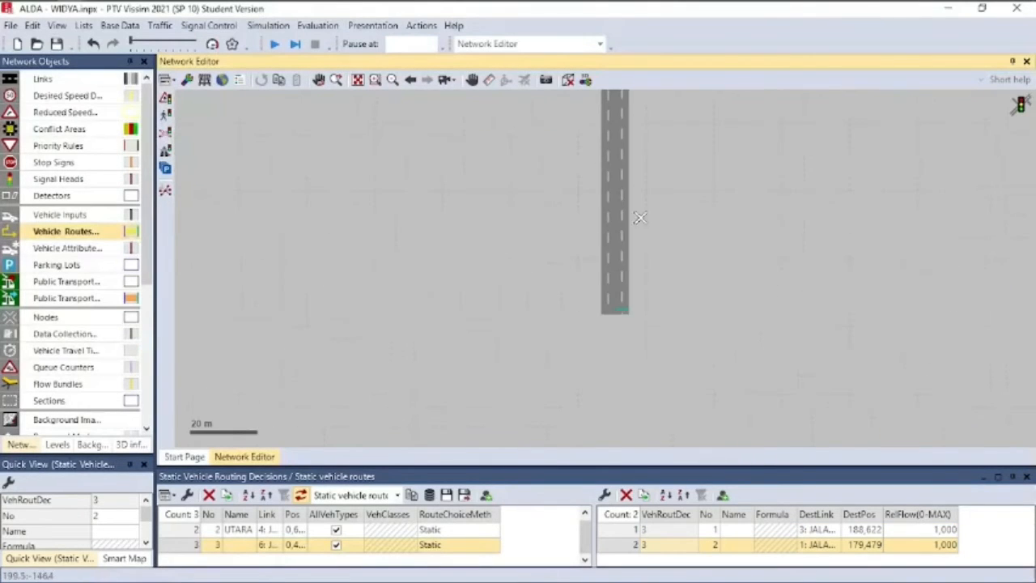
scroll(635, 327, "up", 2)
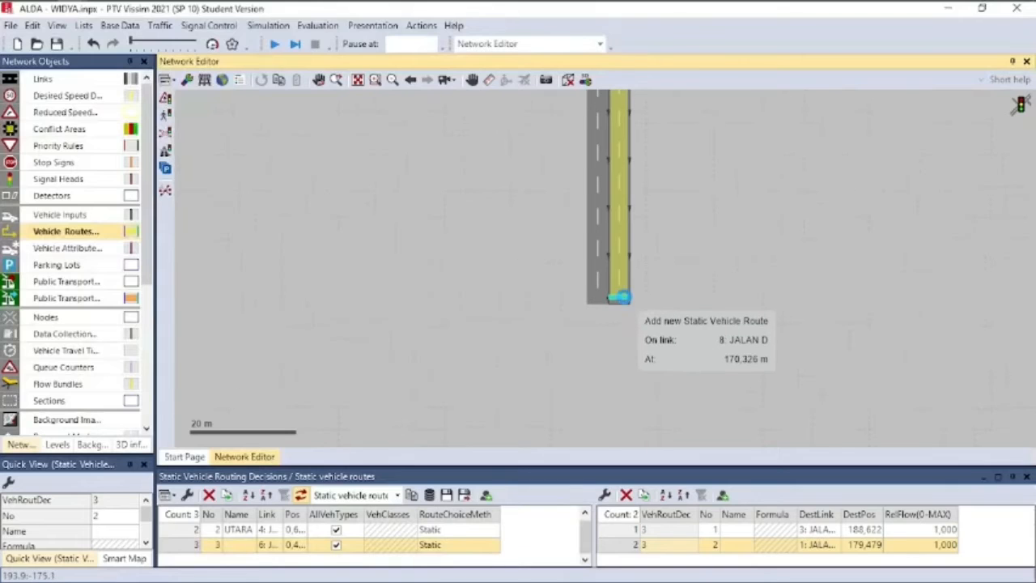
left_click(619, 298)
left_click(235, 545)
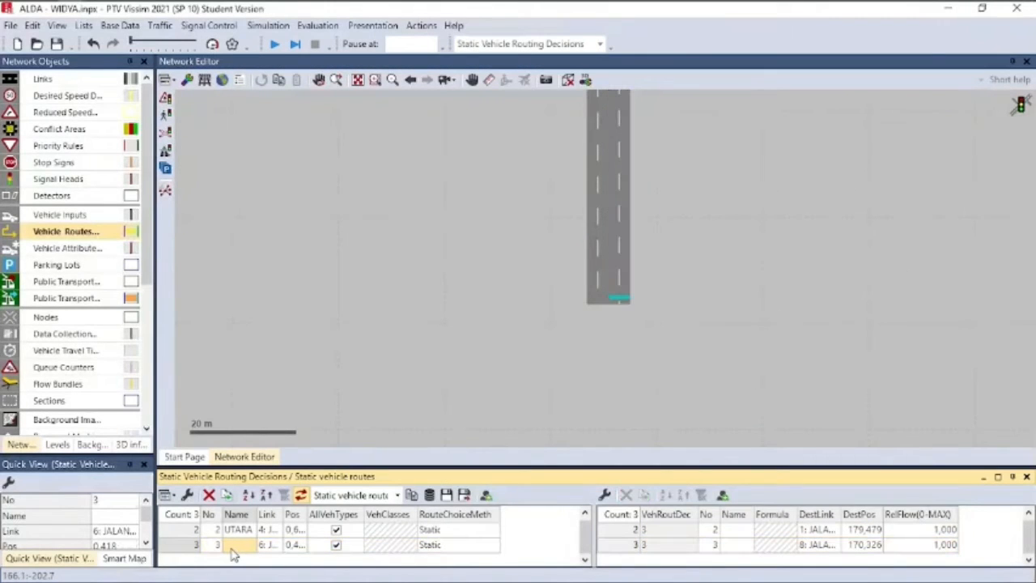
type("TIMUR")
key("Return")
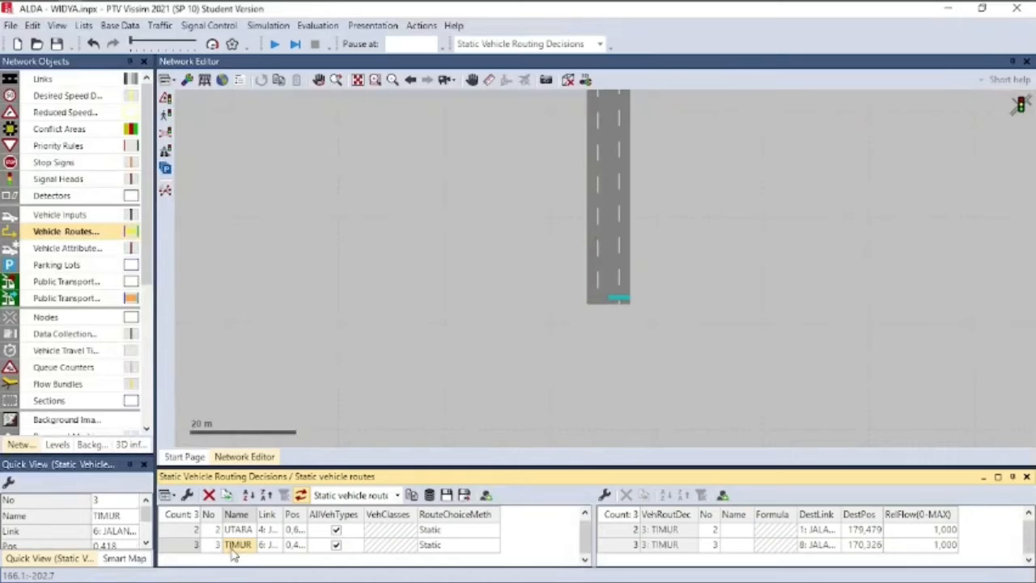
Place a static vehicle routing decision at the start of link 7, JALAN D, and add its route to the outer end of link 5, JALAN C
left_click(605, 301)
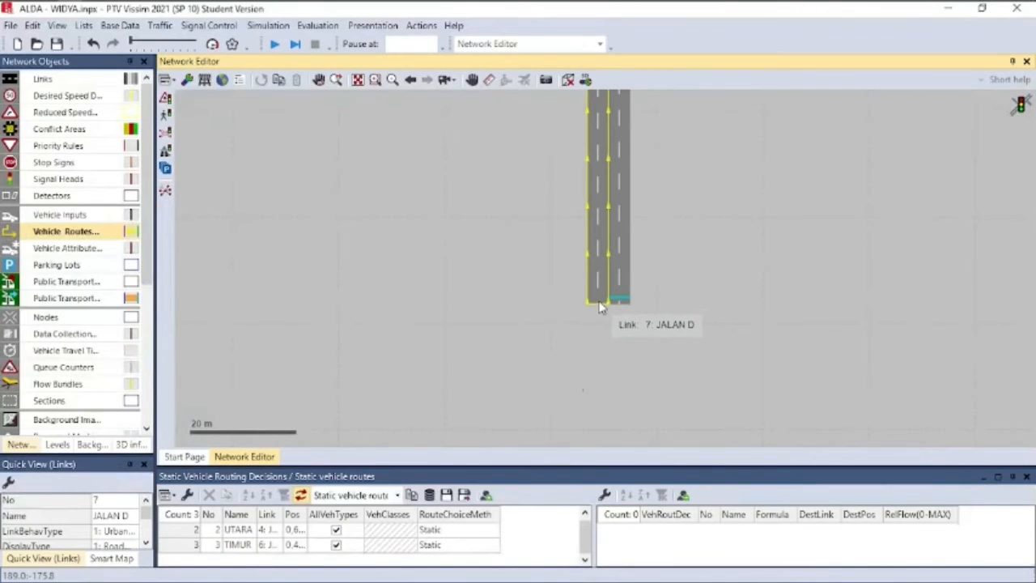
right_click(605, 302)
scroll(662, 224, "down", 4)
left_click_drag(698, 172, 558, 379)
left_click_drag(717, 202, 388, 347)
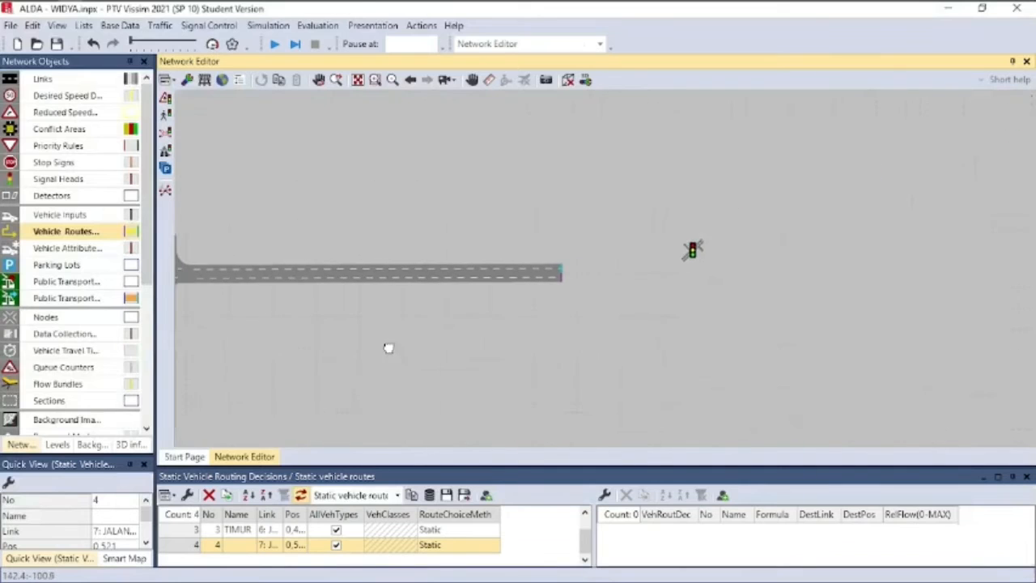
scroll(598, 253, "up", 3)
left_click(526, 297)
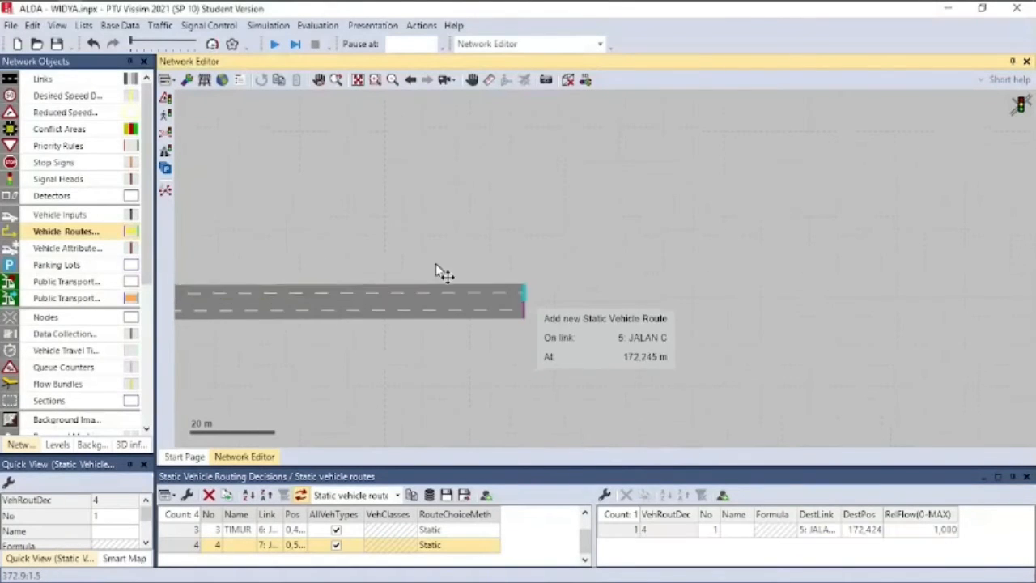
Add static routes from JALAN D's routing decision to the outer ends of outgoing link 3, JALAN B, and link 1, JALAN A
scroll(359, 221, "down", 3)
scroll(314, 183, "down", 1)
left_click_drag(314, 182, 609, 318)
scroll(441, 113, "up", 2)
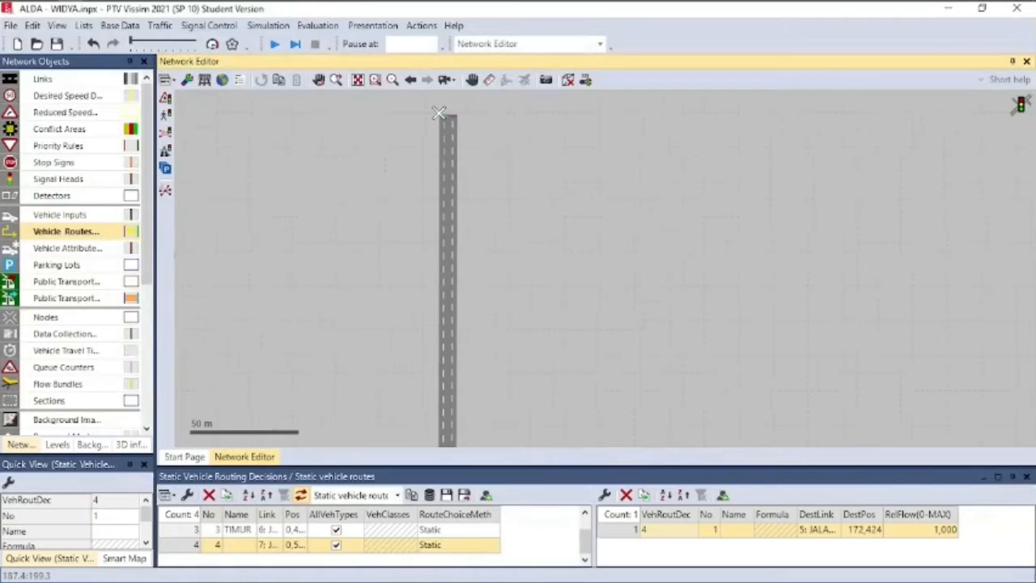
left_click(446, 120)
scroll(372, 183, "down", 2)
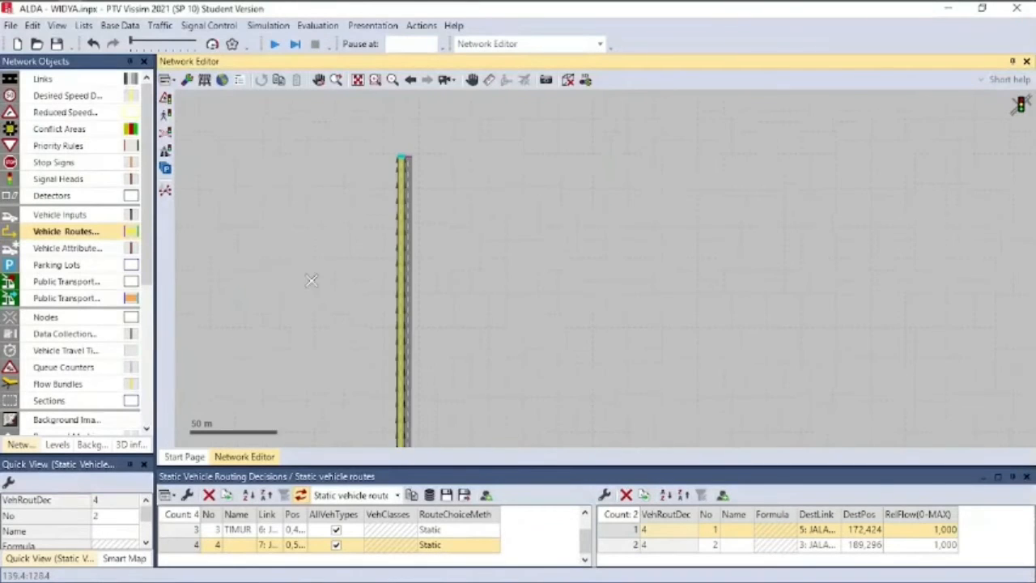
left_click_drag(315, 298, 480, 344)
left_click_drag(372, 373, 822, 127)
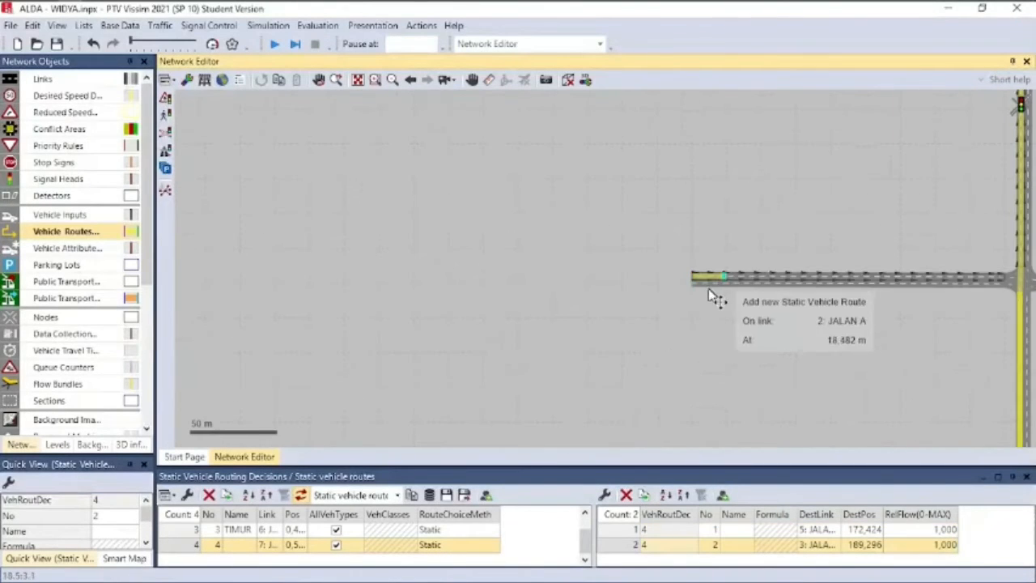
scroll(697, 283, "up", 2)
left_click(676, 282)
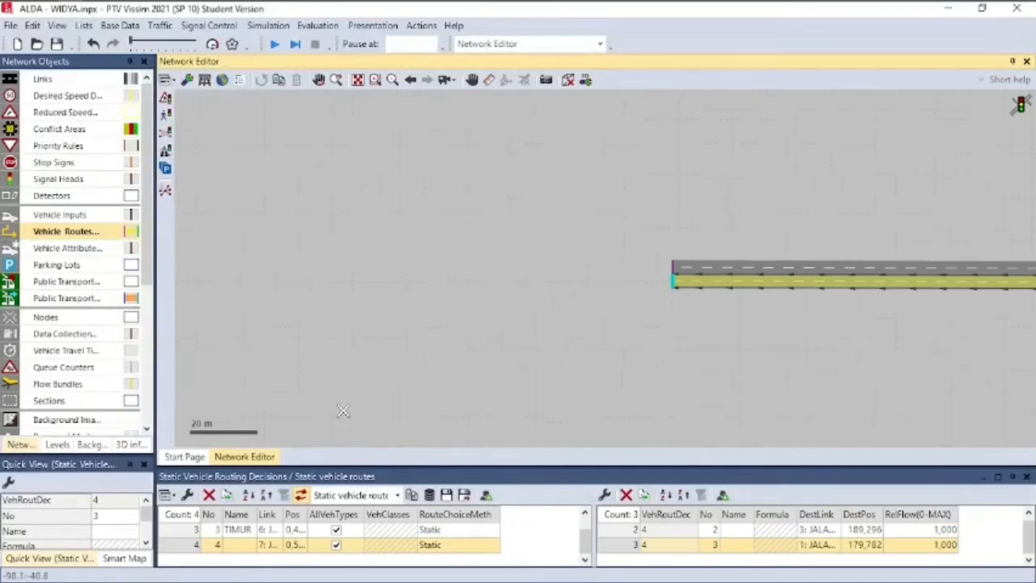
Name JALAN D's routing decision SELATAN and close the static vehicle routing decisions list
left_click(236, 545)
type("SE")
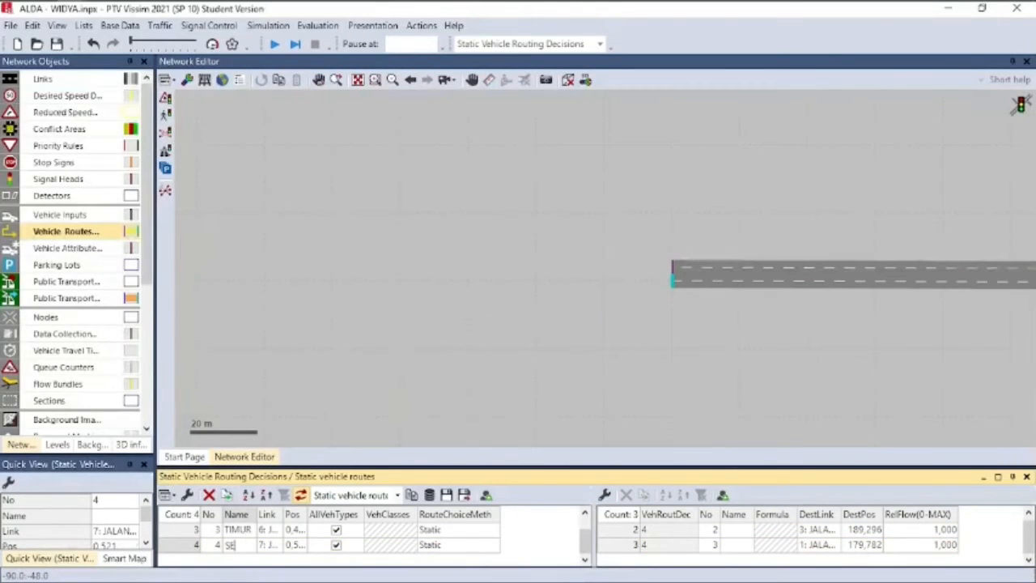
key("Return")
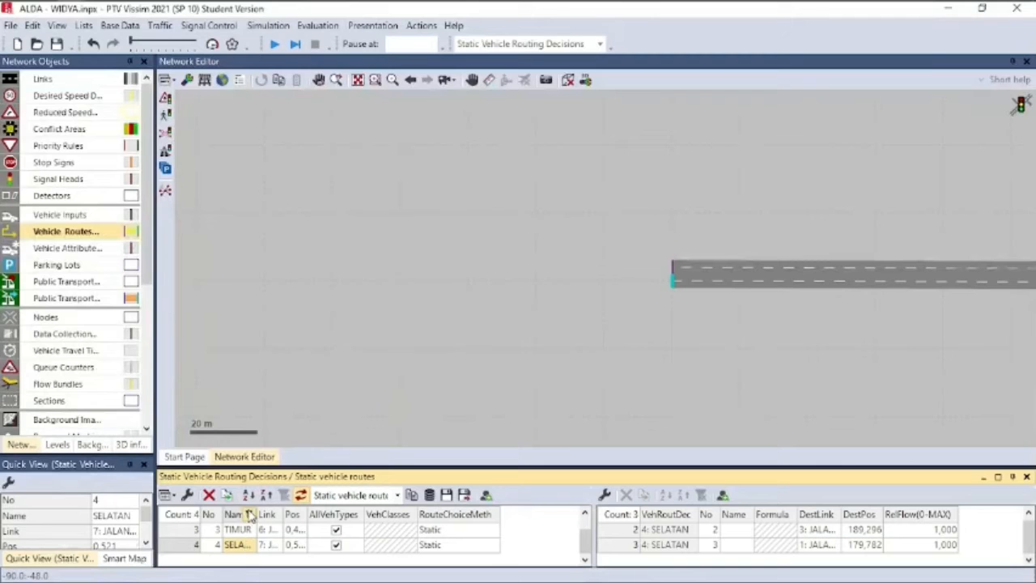
left_click(1026, 477)
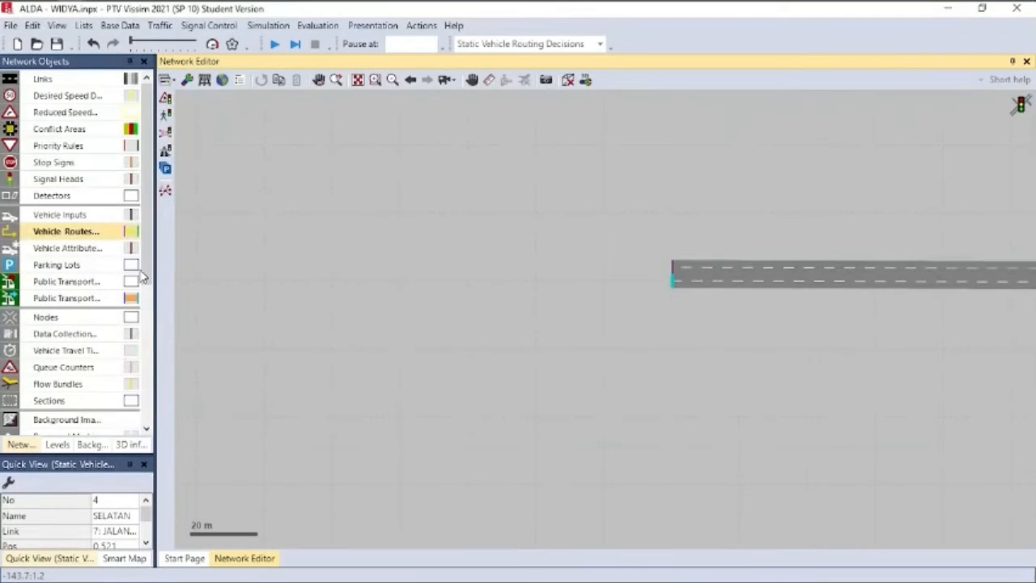
Activate the Vehicle Inputs network object type and select link 2, JALAN A
left_click(81, 215)
left_click_drag(908, 277, 497, 328)
left_click(381, 259)
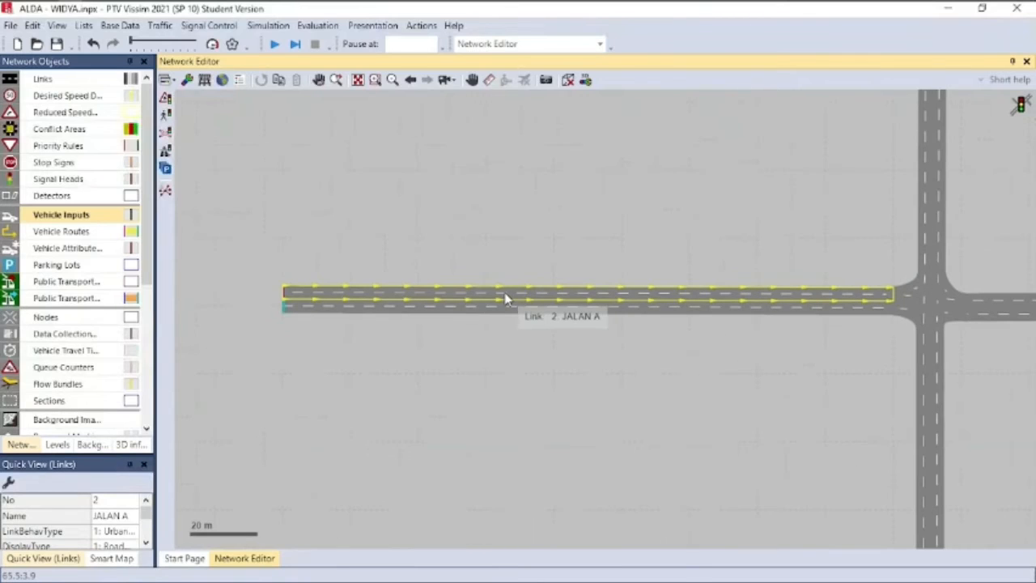
Add a vehicle input on the JALAN A link running toward the intersection and name it BARAT
right_click(496, 296)
left_click(559, 194)
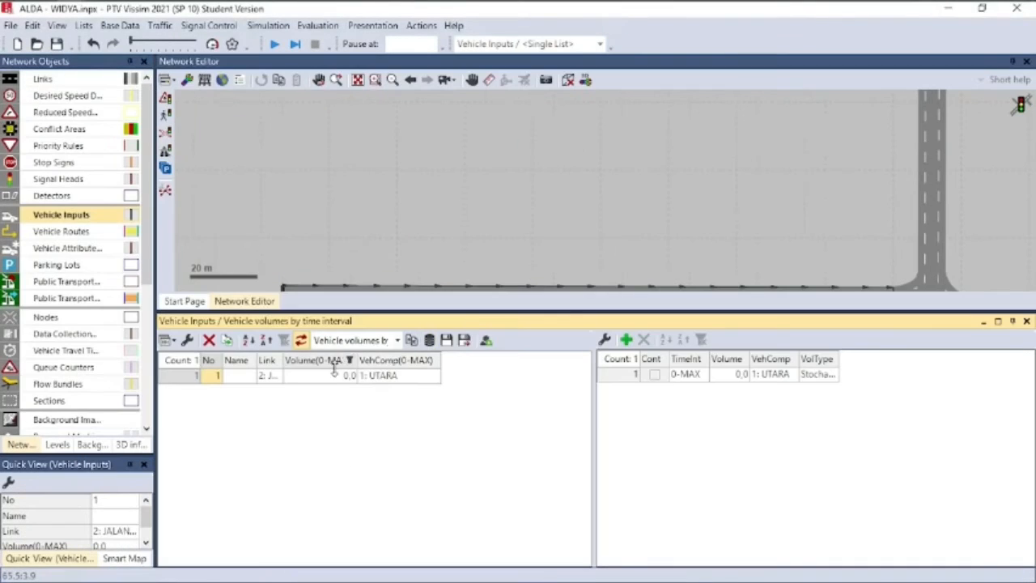
left_click(247, 378)
type("BARA")
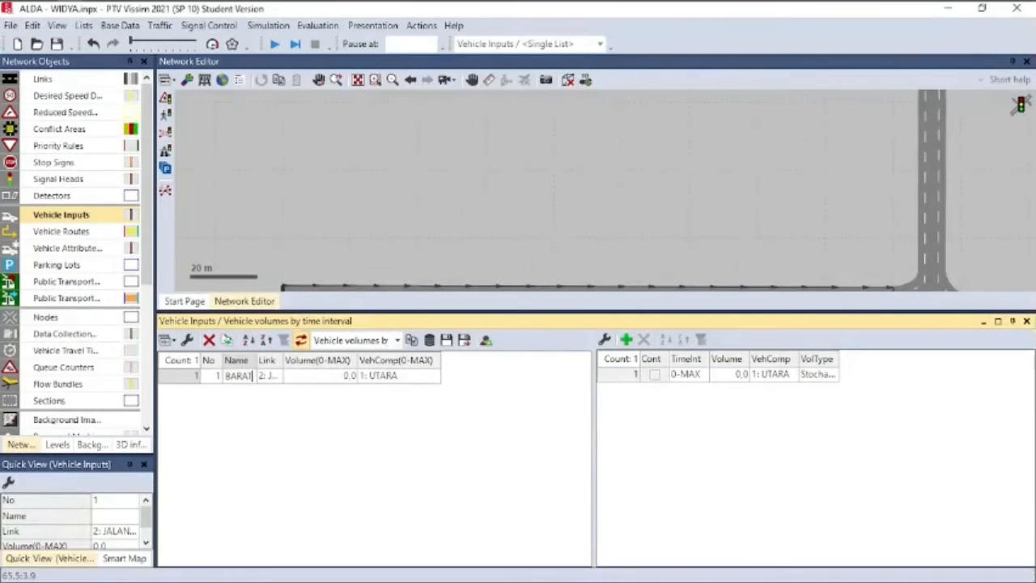
type("T")
key("Return")
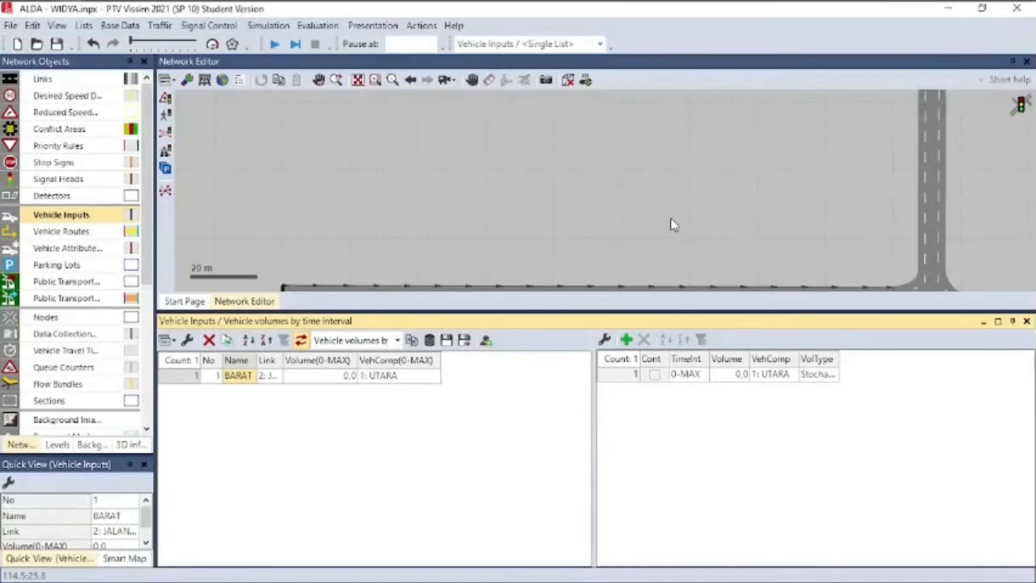
Add a vehicle input on the JALAN B link entering the intersection from the north and name it UTARA
left_click_drag(764, 195, 592, 165)
scroll(592, 165, "down", 1)
left_click_drag(675, 162, 541, 203)
left_click(588, 191)
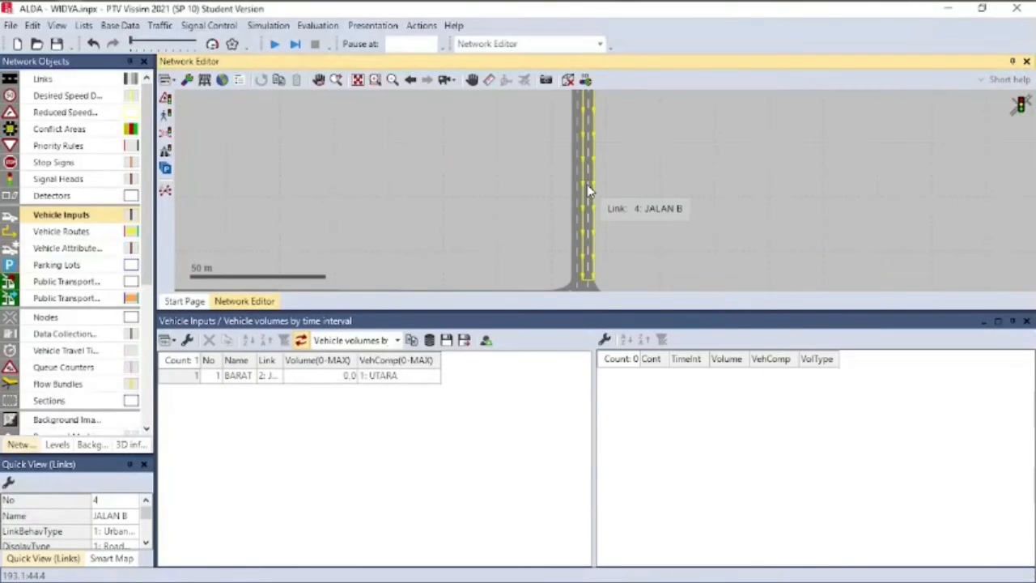
right_click(589, 190)
left_click(595, 192)
left_click(243, 393)
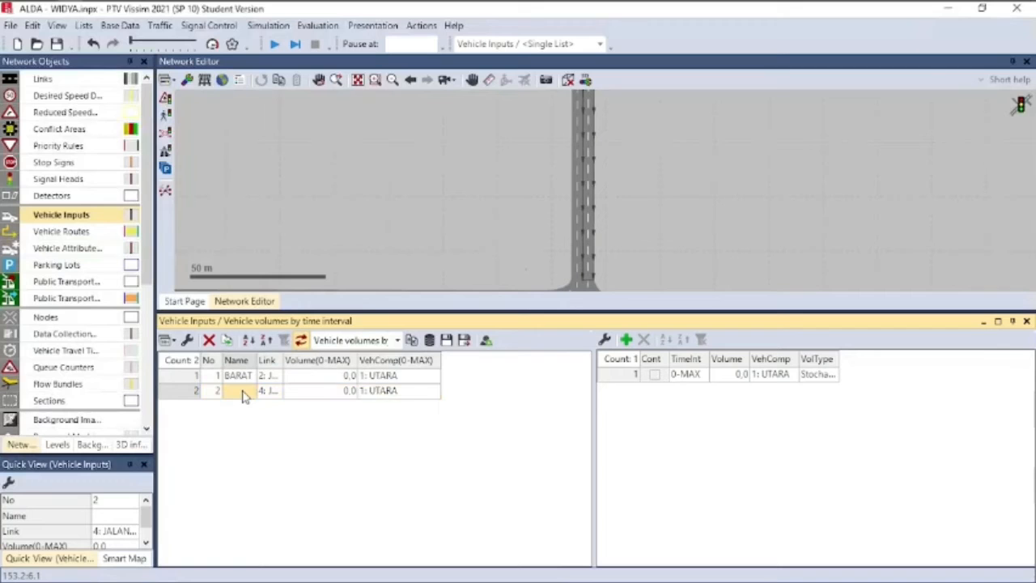
type("UTARA")
key("Return")
Add a vehicle input on the JALAN C link approaching the intersection from the east and name it TIMUR
left_click_drag(736, 222, 590, 80)
left_click(687, 157)
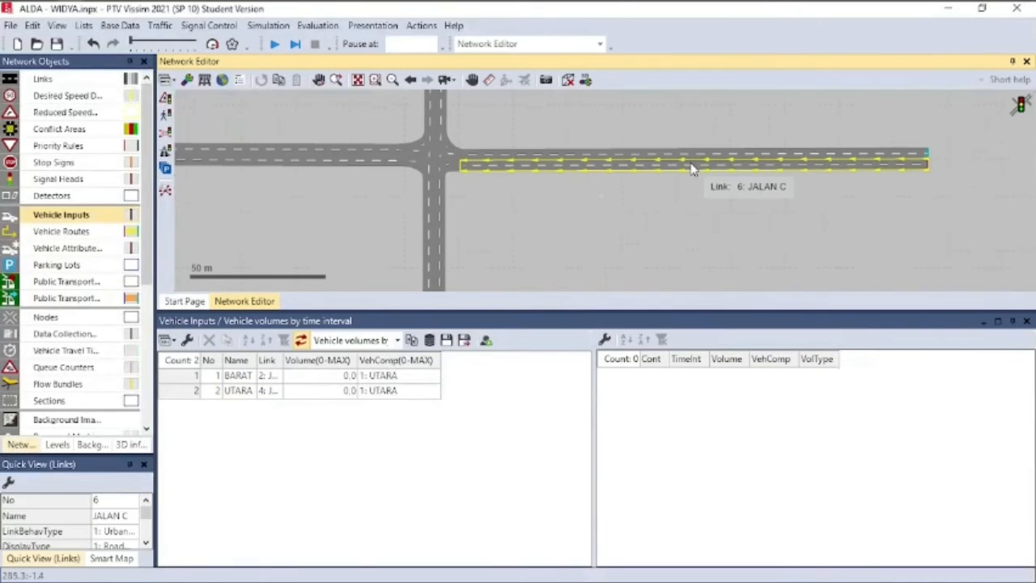
right_click(687, 157)
left_click(712, 169)
left_click(237, 405)
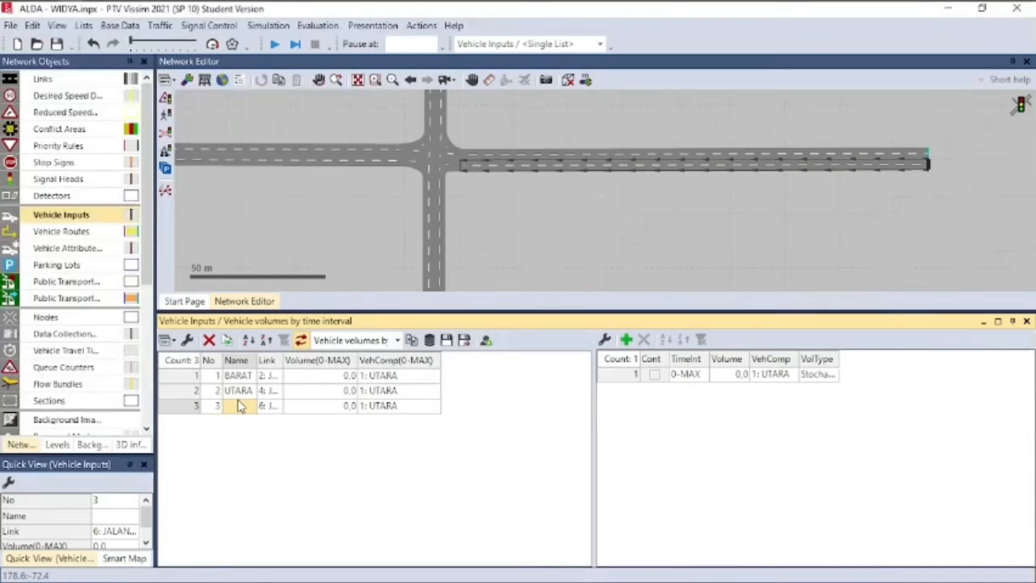
type("TIMUR")
key("Return")
Add a vehicle input on the JALAN D link south of the intersection and name it SELATAN
left_click(430, 231)
right_click(430, 231)
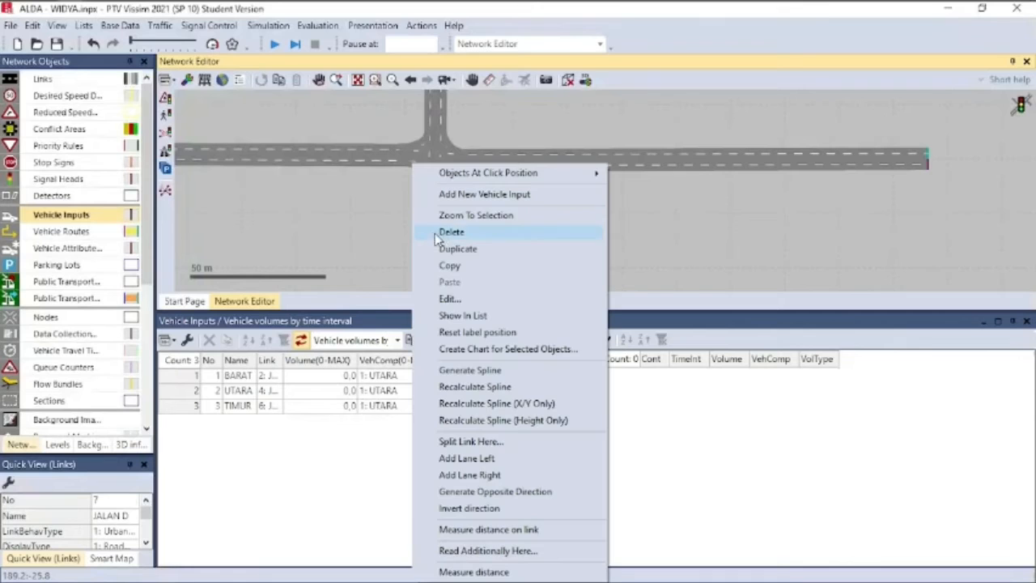
left_click(482, 194)
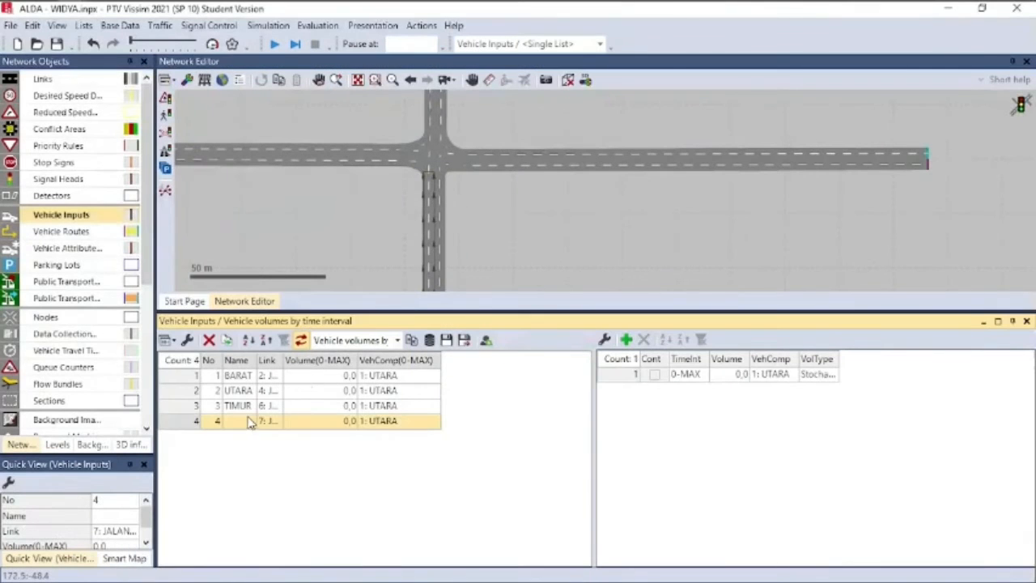
type("SELATAN")
key("Return")
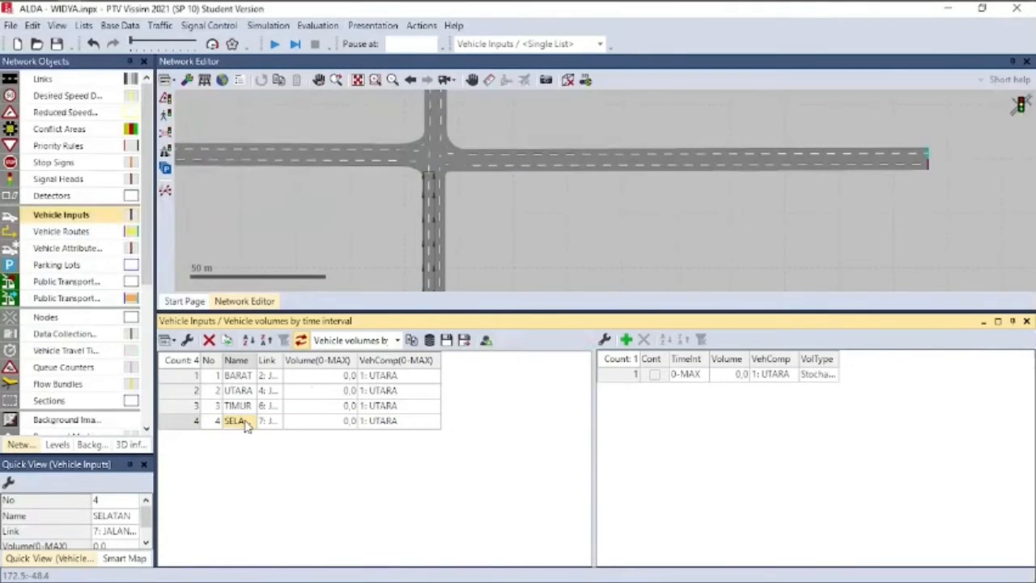
Place the Vissim window beside the Data Kendaraan spreadsheet and set the BARAT input's volume to 252,59
key("super+Right")
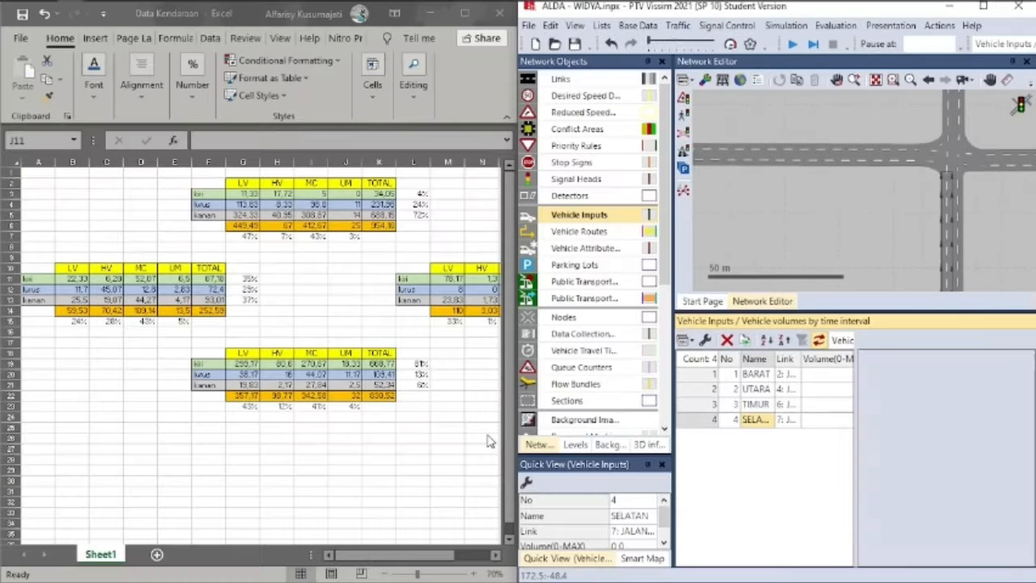
left_click(830, 376)
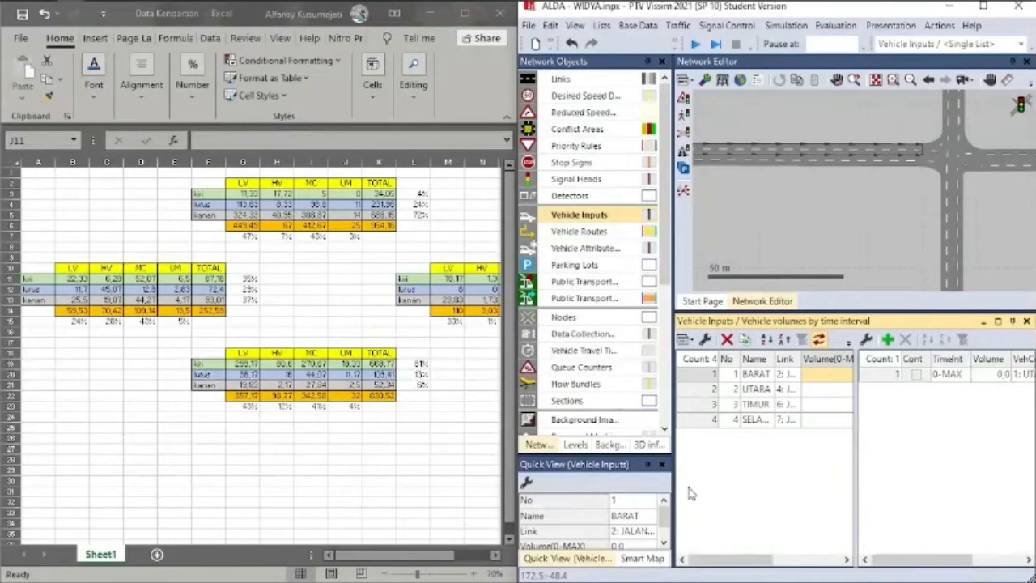
left_click_drag(702, 559, 773, 566)
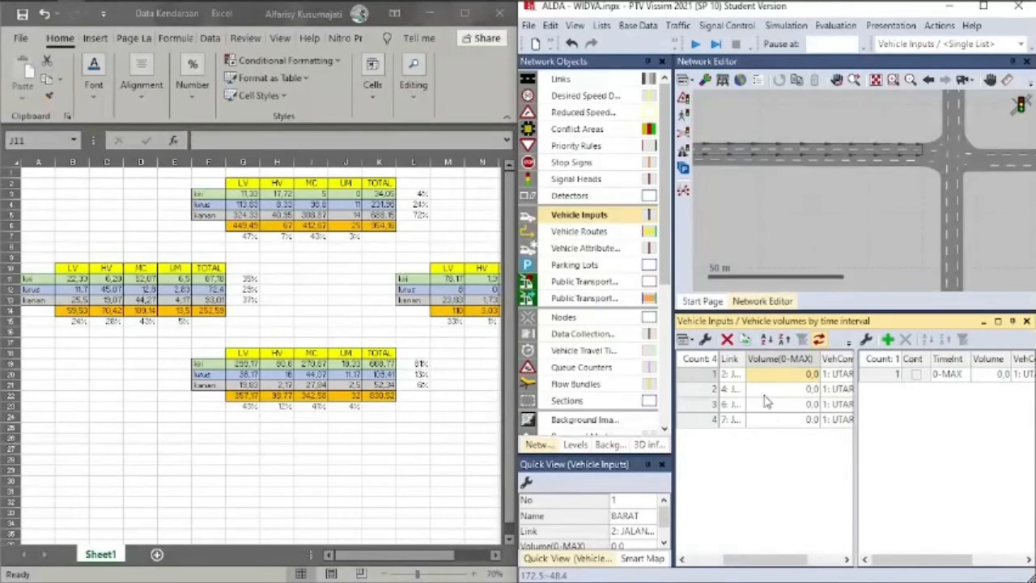
type("252")
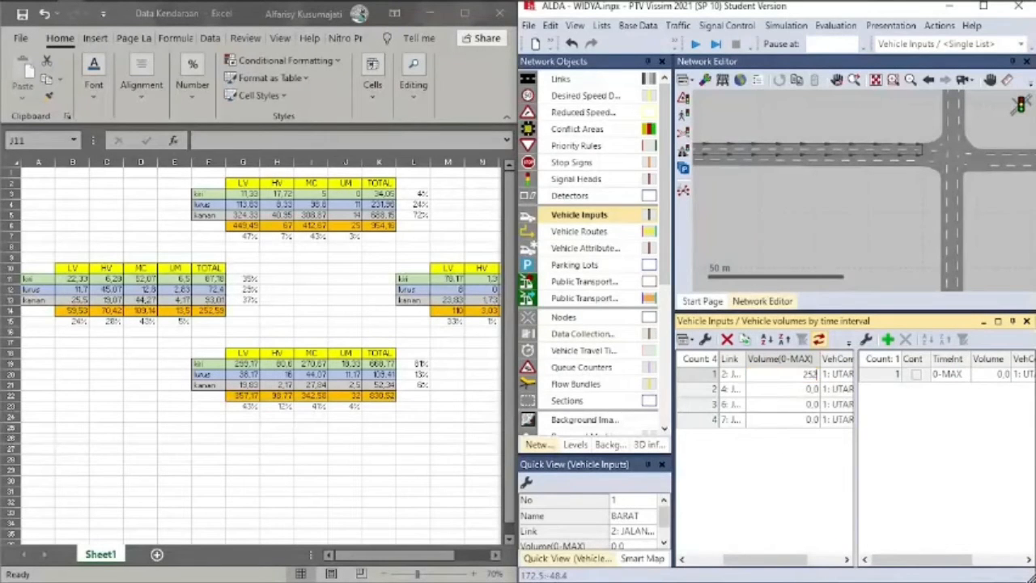
type(",59")
key("Return")
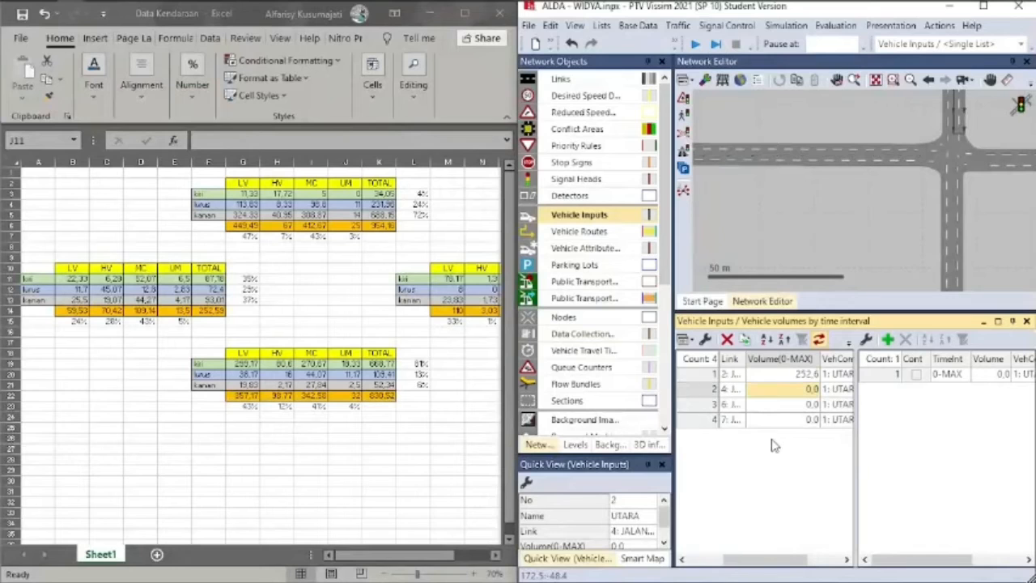
Set the UTARA input's volume to 954,2
mouse_move(802, 560)
left_mouse_down()
mouse_move(745, 562)
mouse_move(783, 562)
left_mouse_up()
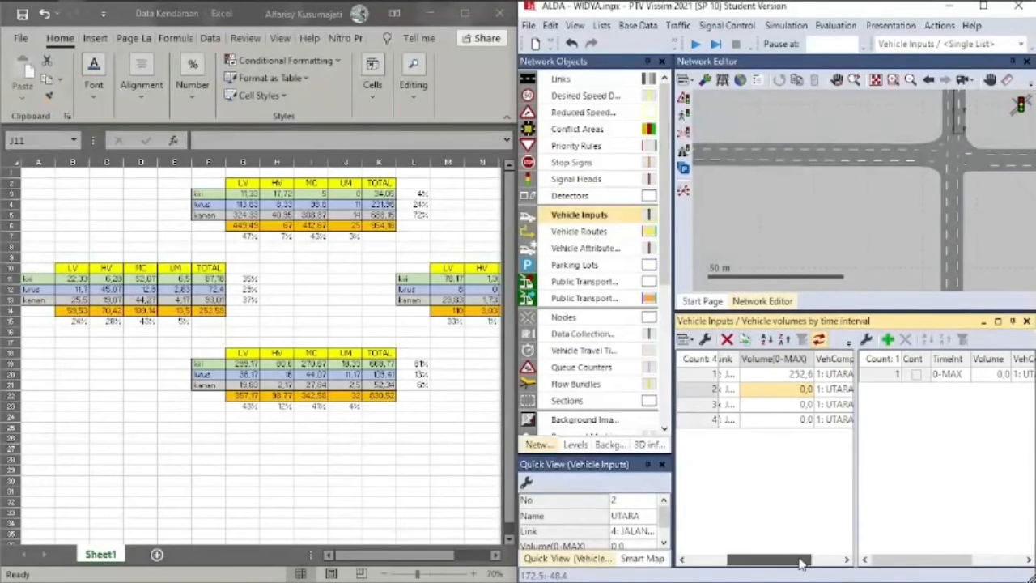
type("954")
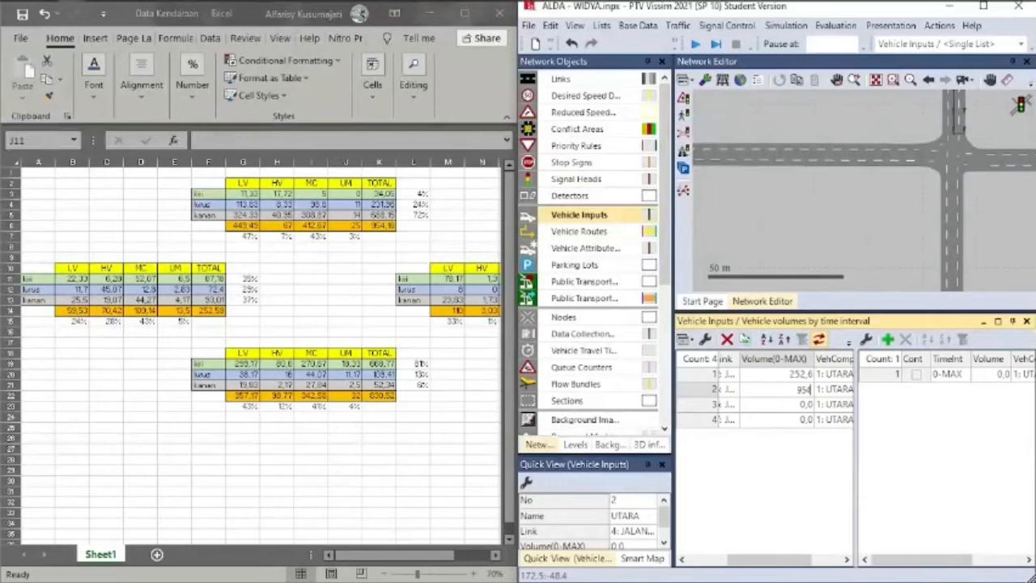
type(",2")
key("Return")
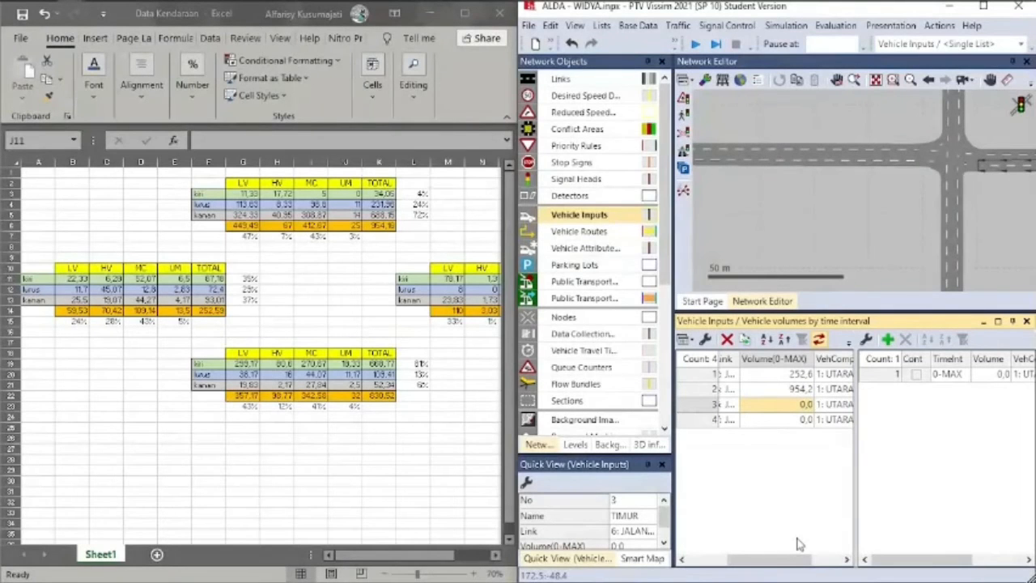
Look up the eastern approach's total in the spreadsheet and set the TIMUR input's volume to 333,46
left_click_drag(395, 555, 430, 555)
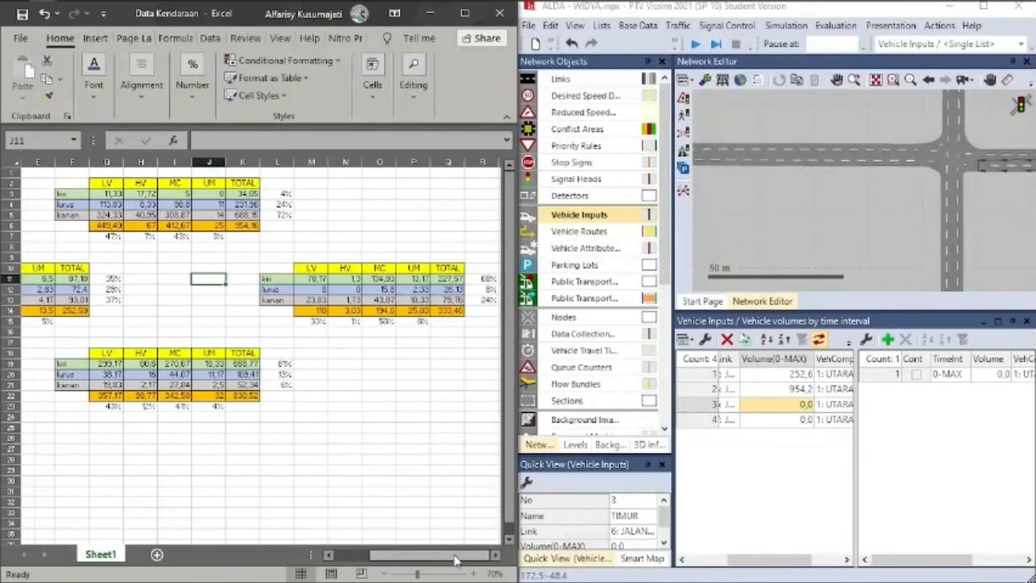
left_click(774, 410)
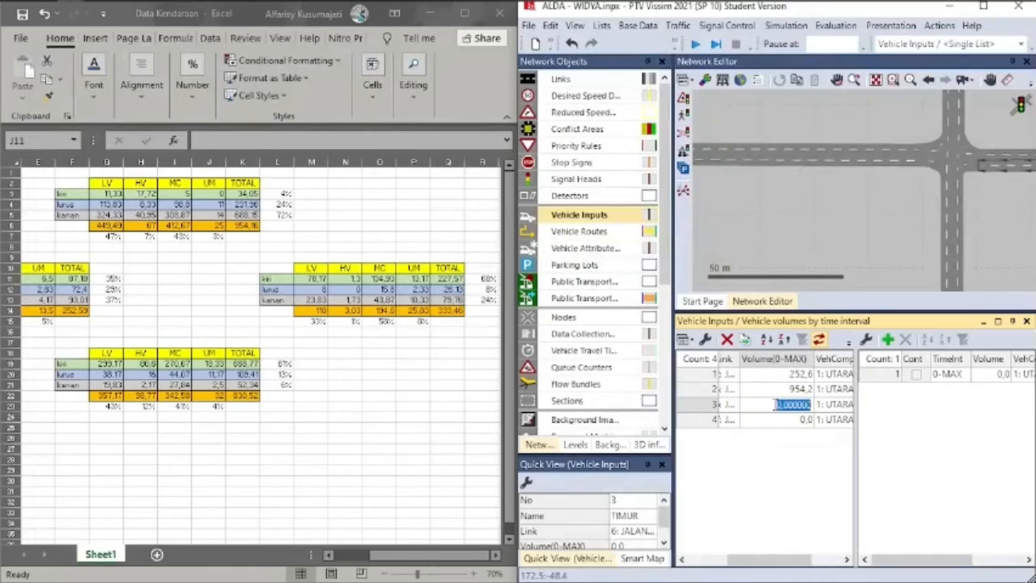
type("33")
type("3,46")
key("Return")
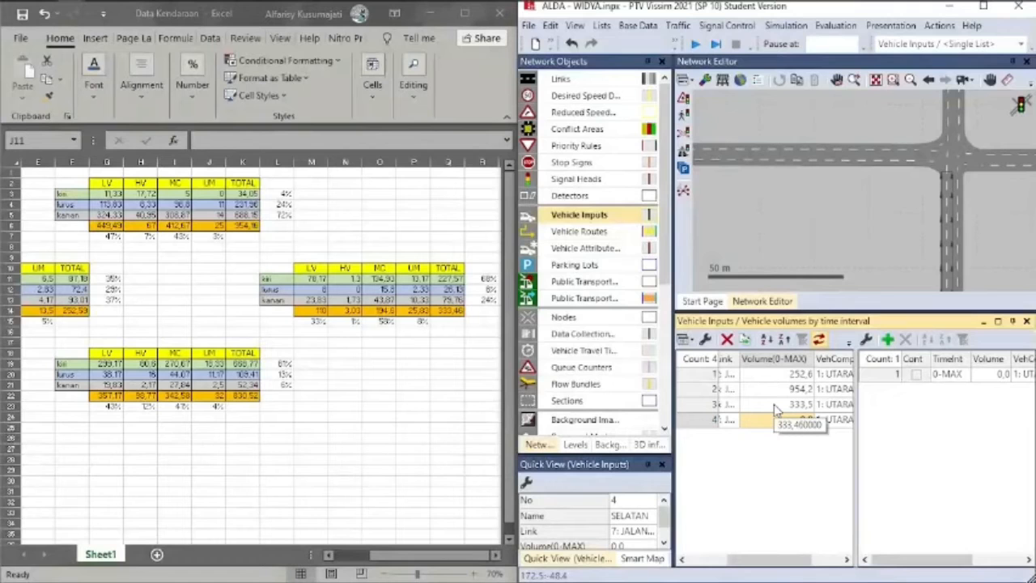
Set the SELATAN input's volume to 830,52 and maximize the Vissim window
type("830")
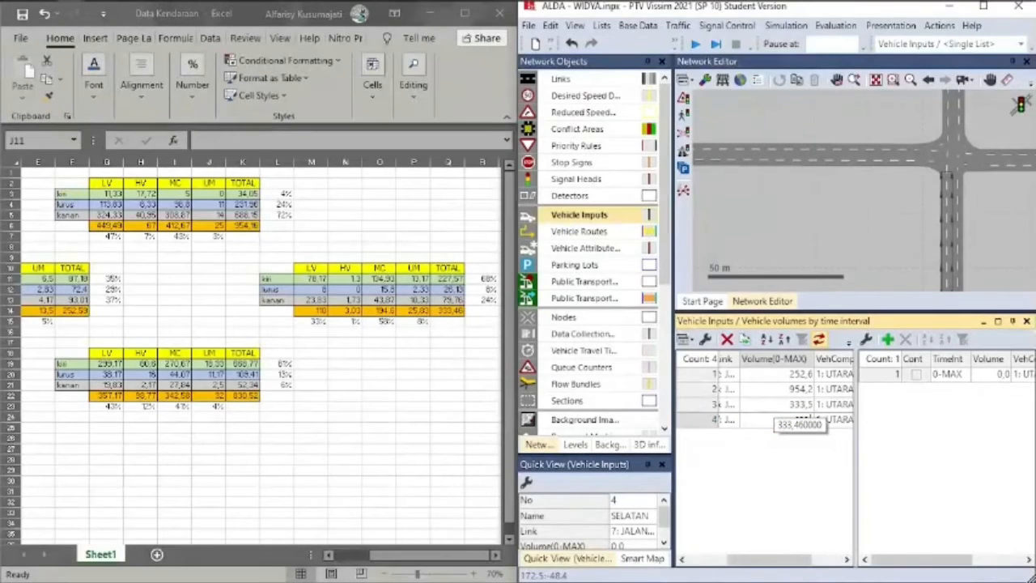
type(",52")
key("Return")
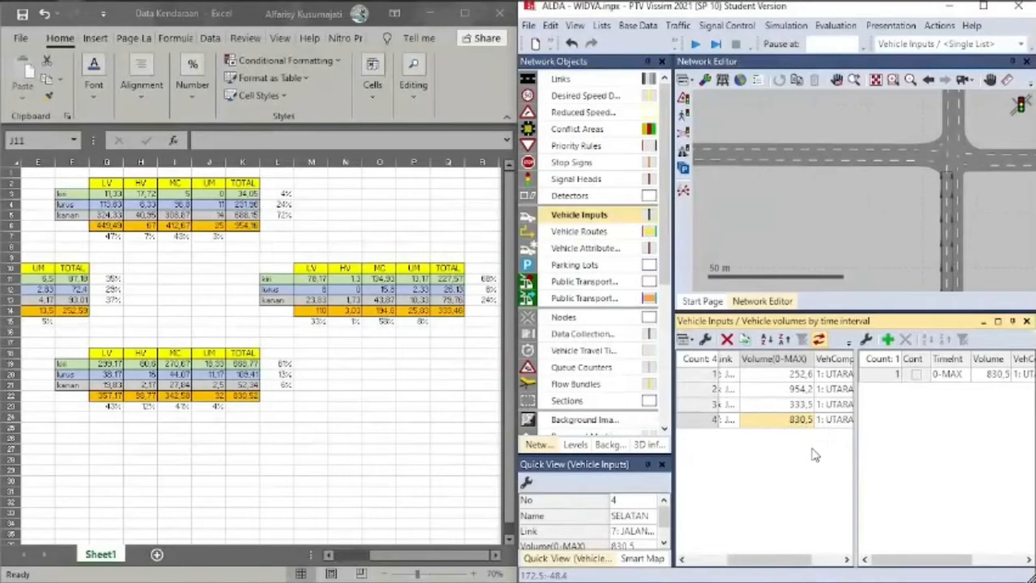
left_click(984, 5)
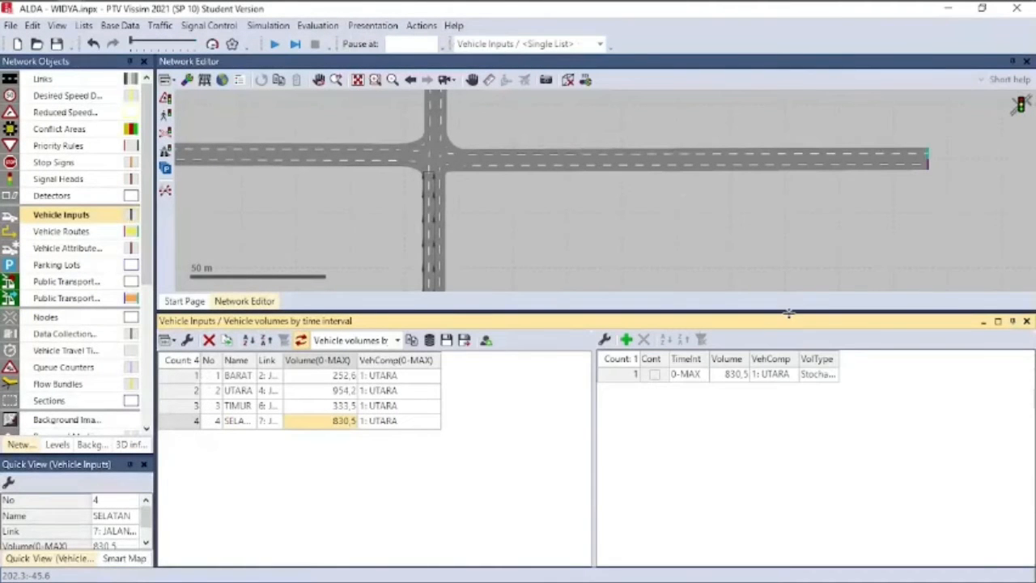
Assign vehicle composition 4: BARAT to the BARAT input, 3: TIMUR to TIMUR and 2: SELATAN to SELATAN
left_click(427, 378)
left_click(432, 378)
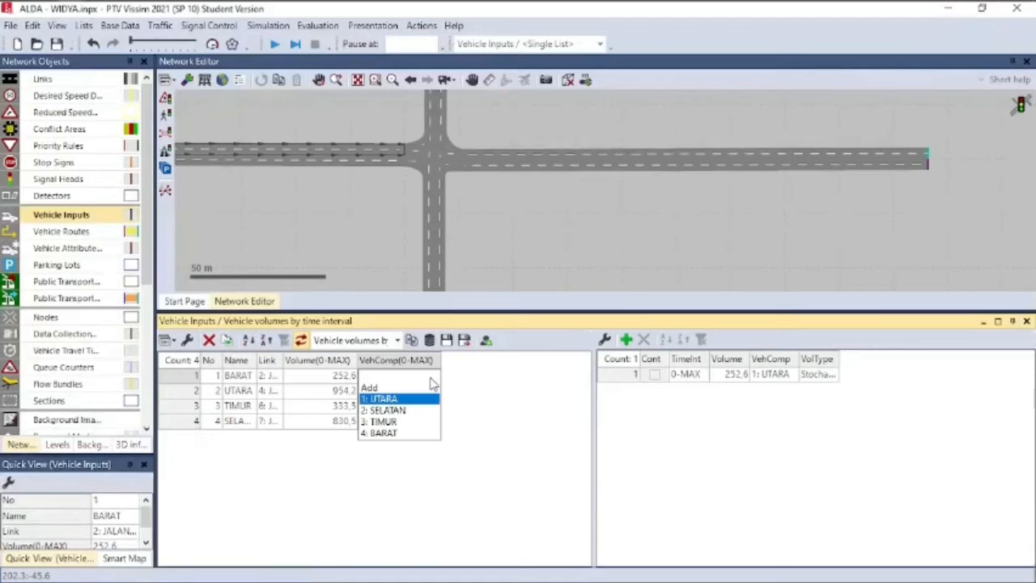
left_click(408, 432)
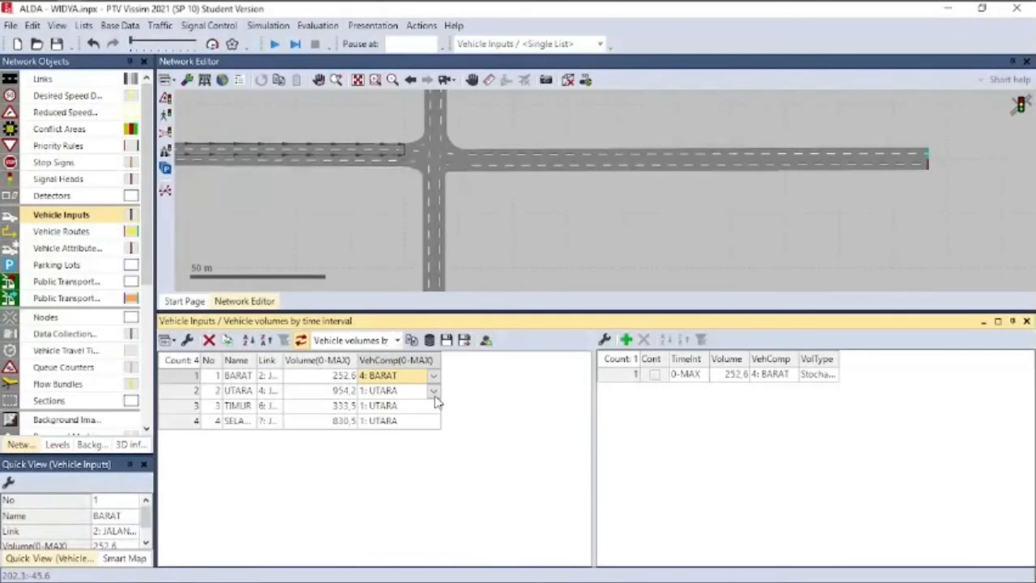
left_click(435, 405)
left_click(384, 452)
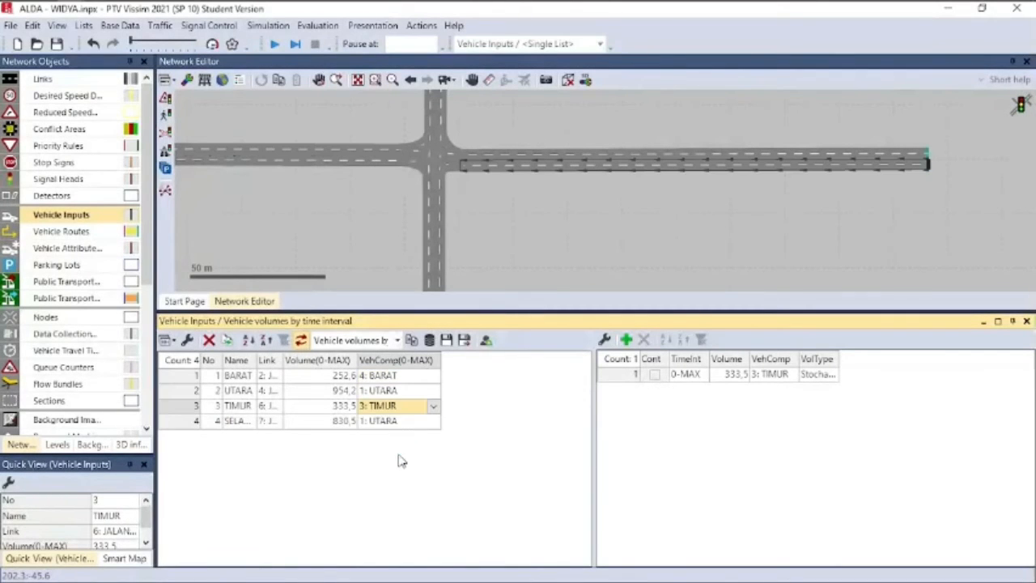
left_click(435, 422)
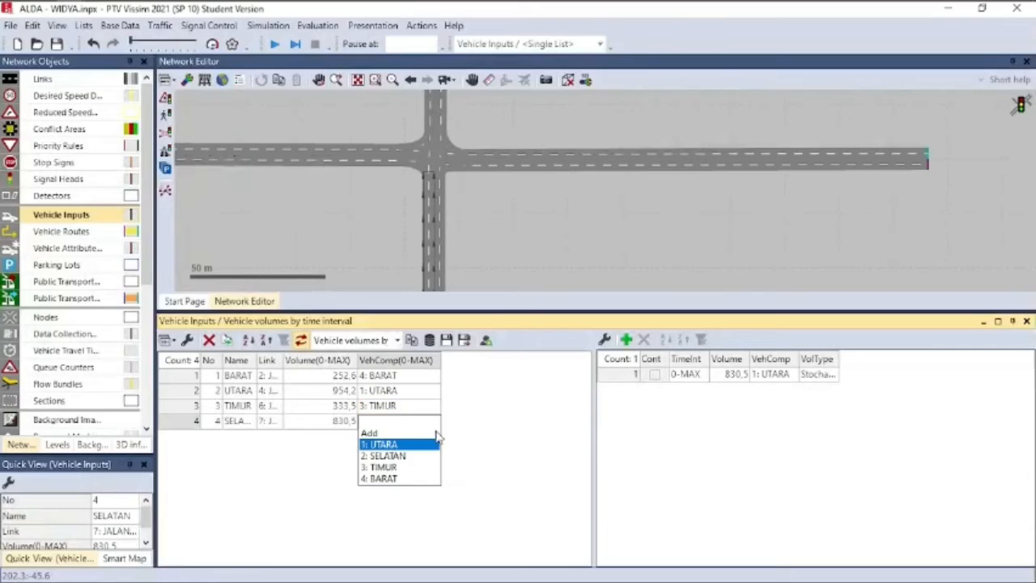
left_click(385, 456)
Close the vehicle inputs list and center the intersection in the network view
left_click_drag(730, 313, 732, 449)
left_click(611, 327)
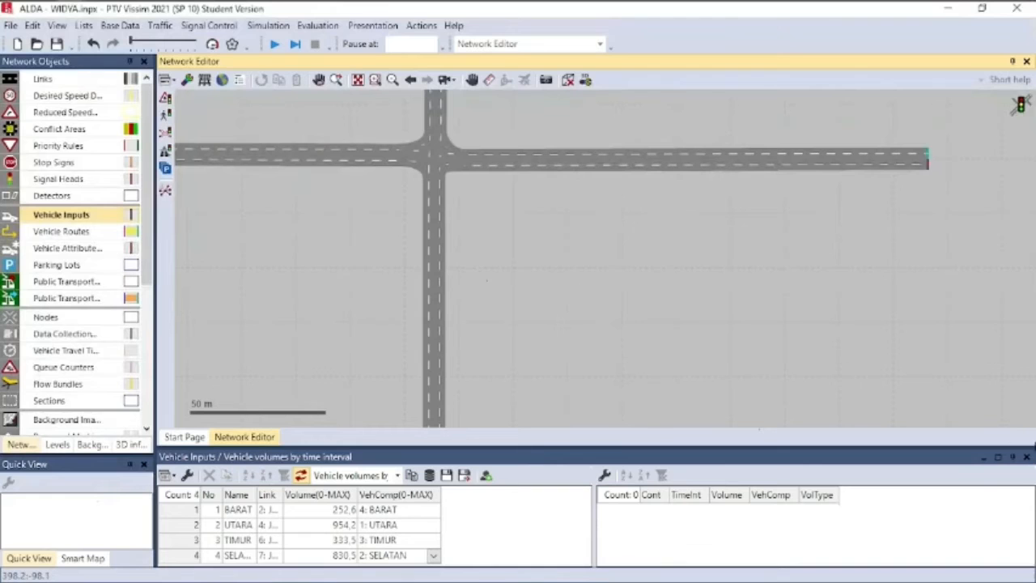
left_click(1027, 458)
left_click_drag(409, 197, 534, 353)
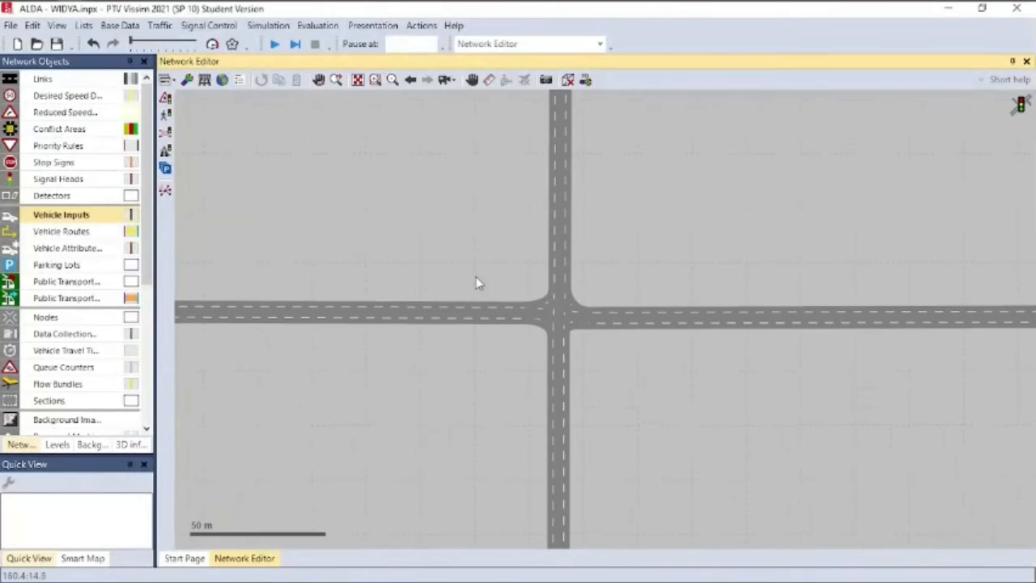
Add a fixed-time signal controller named APILL and open its signal control editor
left_click(221, 28)
left_click(177, 49)
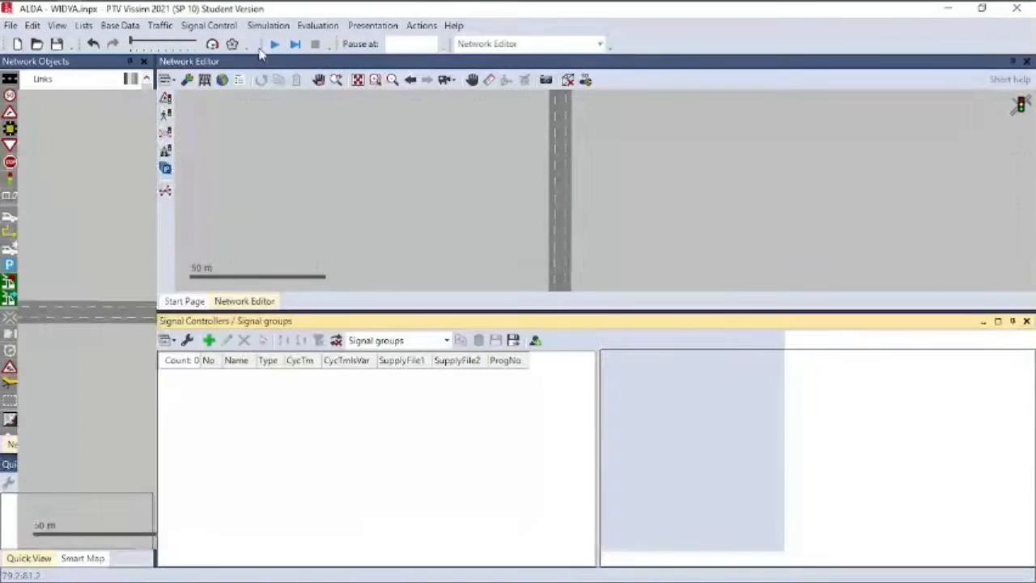
left_click(209, 342)
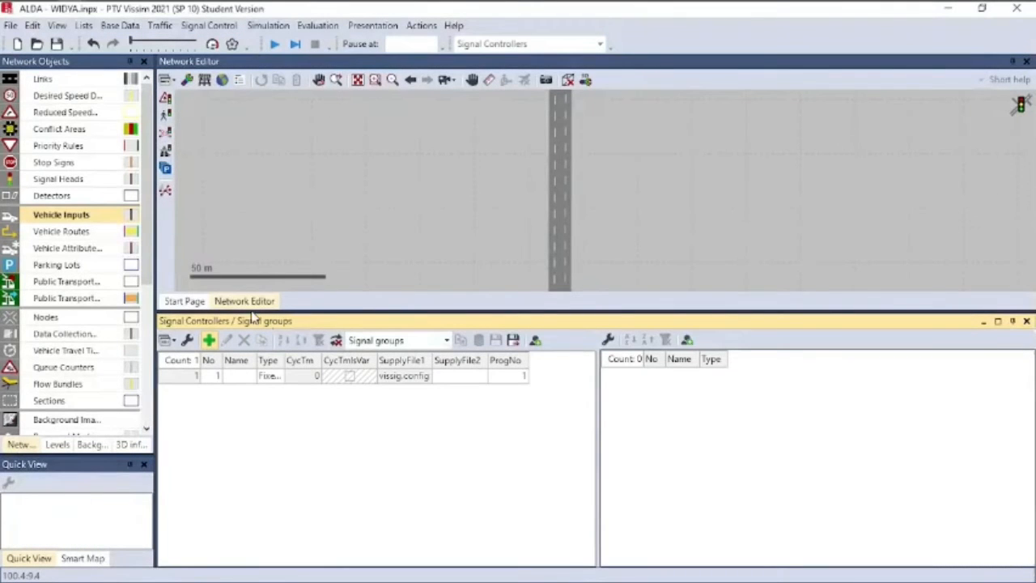
double_click(258, 381)
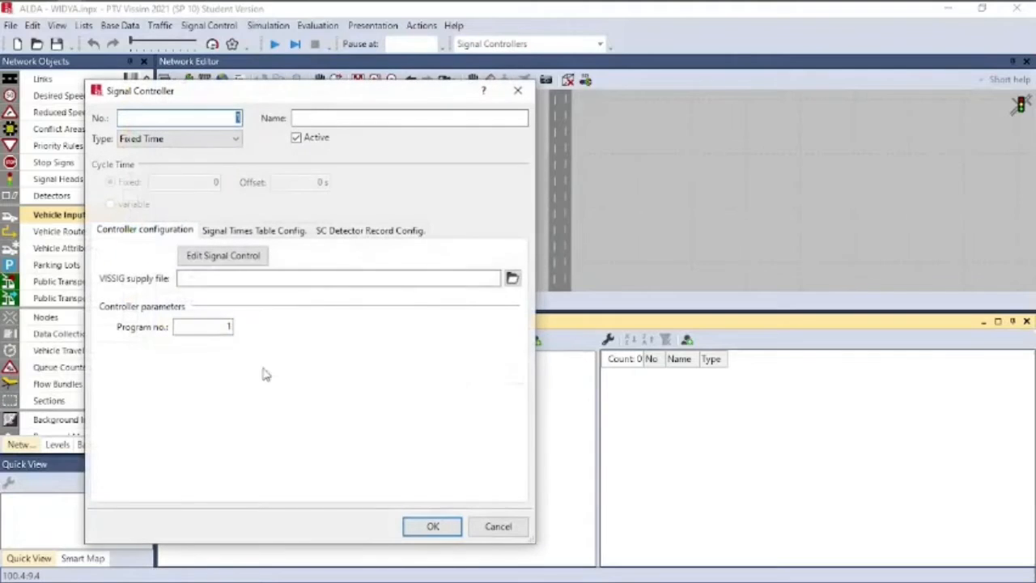
left_click(395, 117)
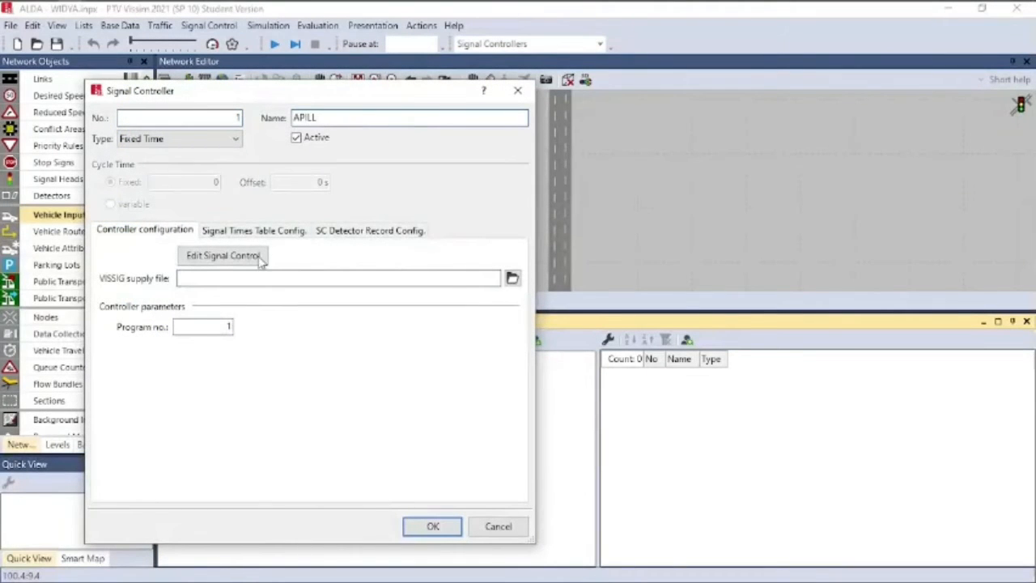
left_click(230, 258)
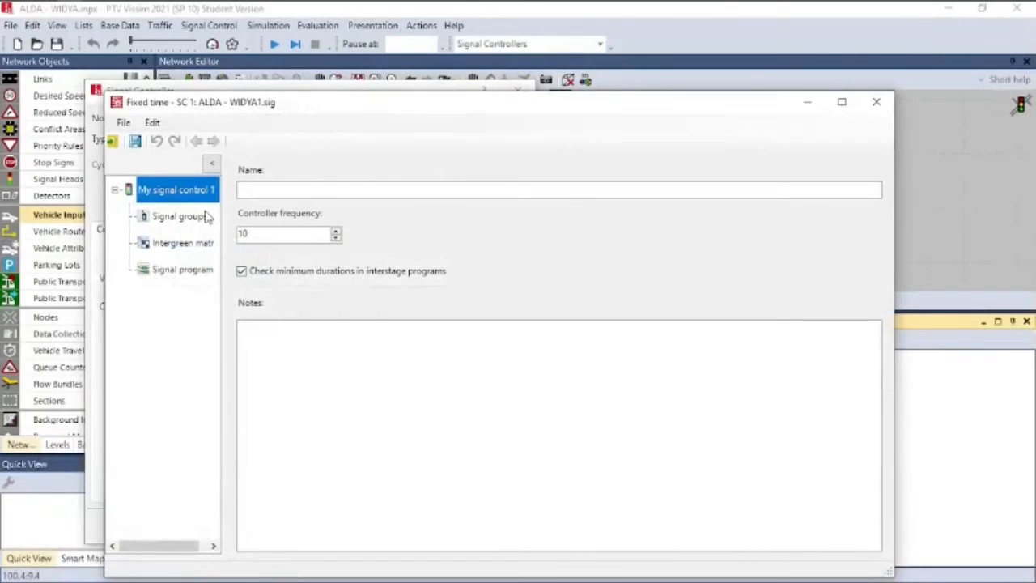
Add four signal groups to the fixed-time signal control
left_click(180, 217)
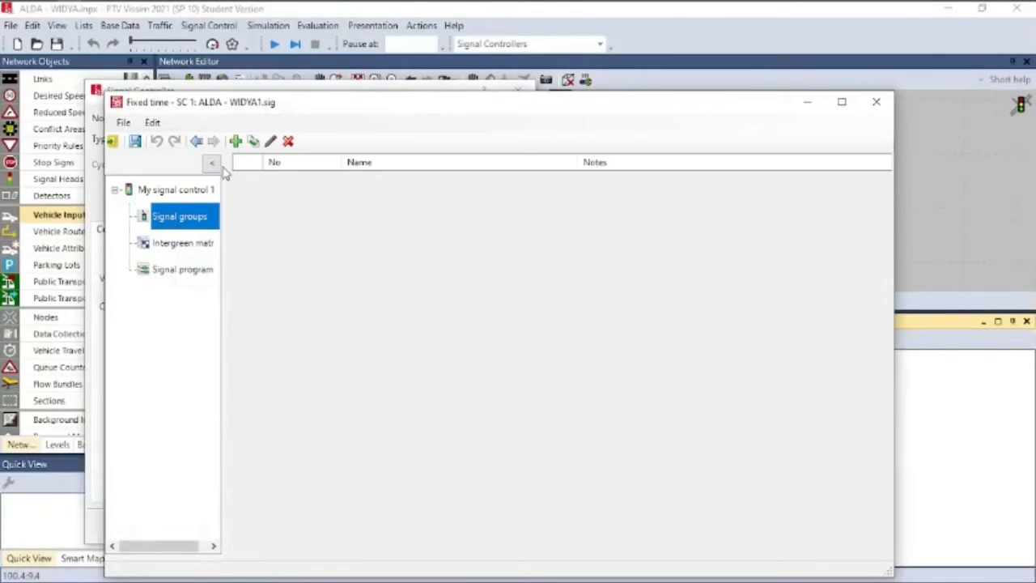
left_click(234, 140)
left_click(235, 141)
left_click(235, 141)
left_click(235, 141)
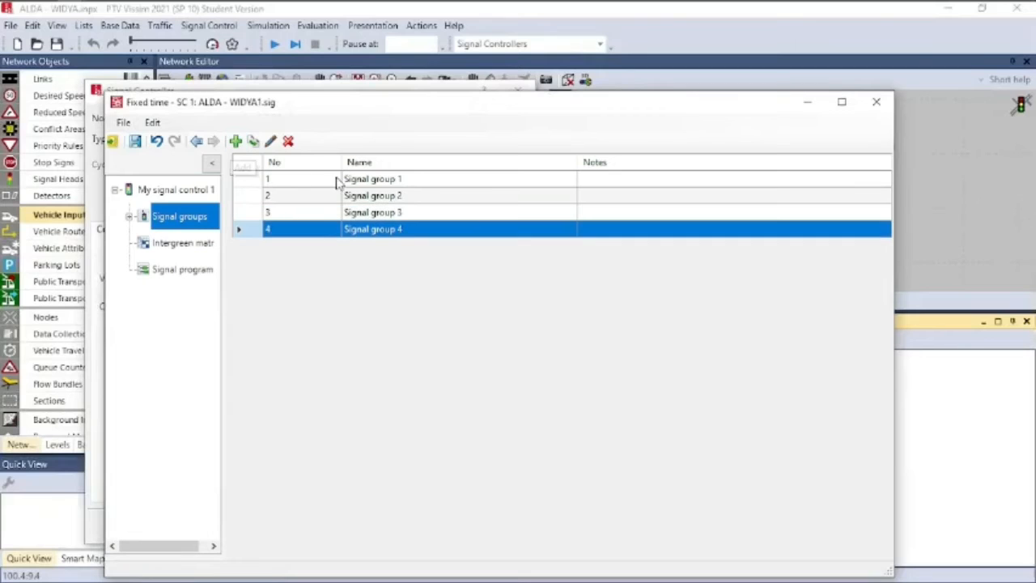
Rename signal groups 1 to 4 as UTARA, SELATAN, TIMUR and BARAT
left_click(365, 178)
type("L")
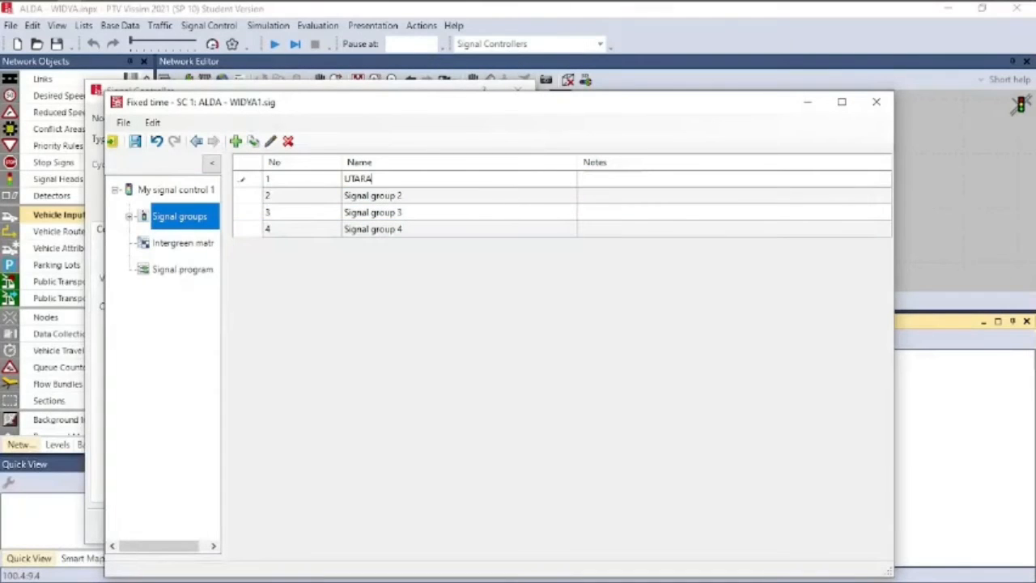
key("Return")
type("SELATAN")
key("Return")
type("BA")
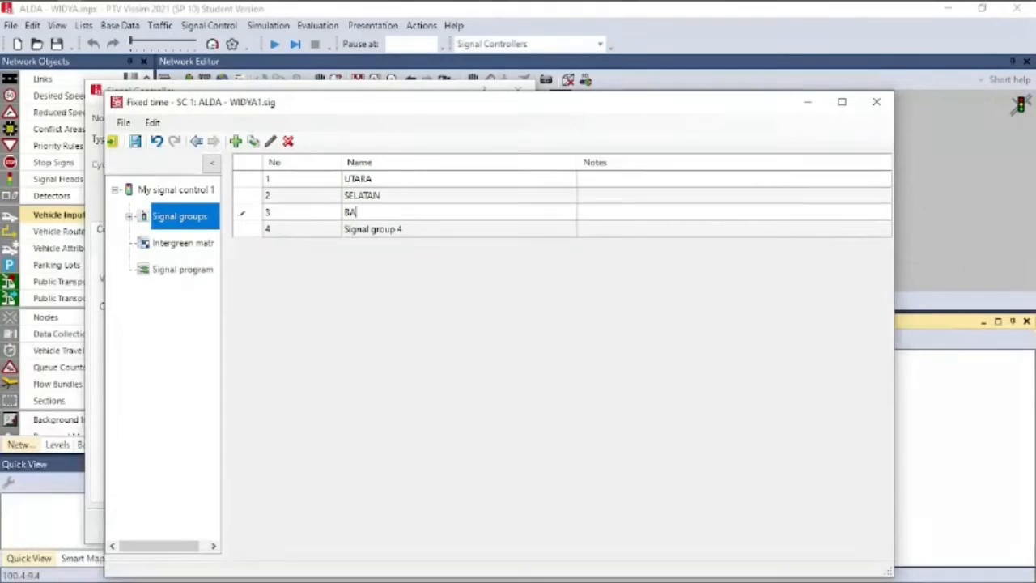
type("R")
key("Return")
type("BA")
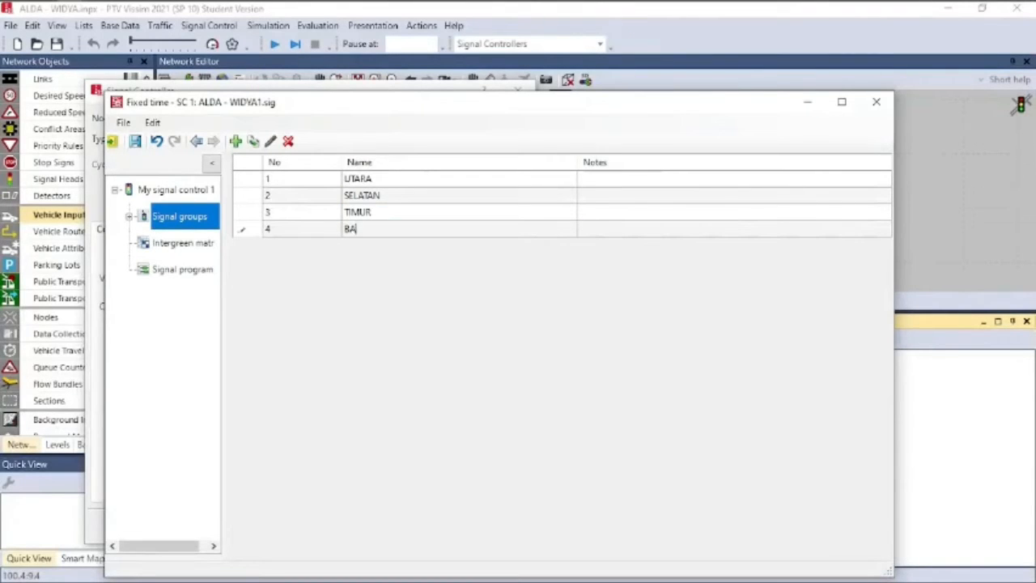
type("RAT")
key("Return")
Set the default sequence of signal groups UTARA and SELATAN to Red-green-amber
left_click(129, 217)
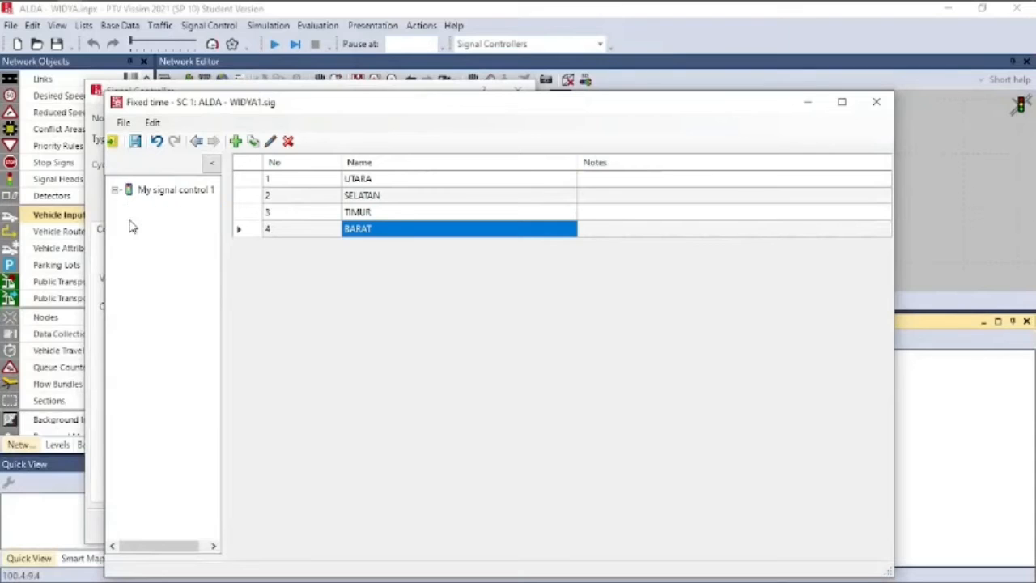
left_click(183, 243)
left_click(335, 229)
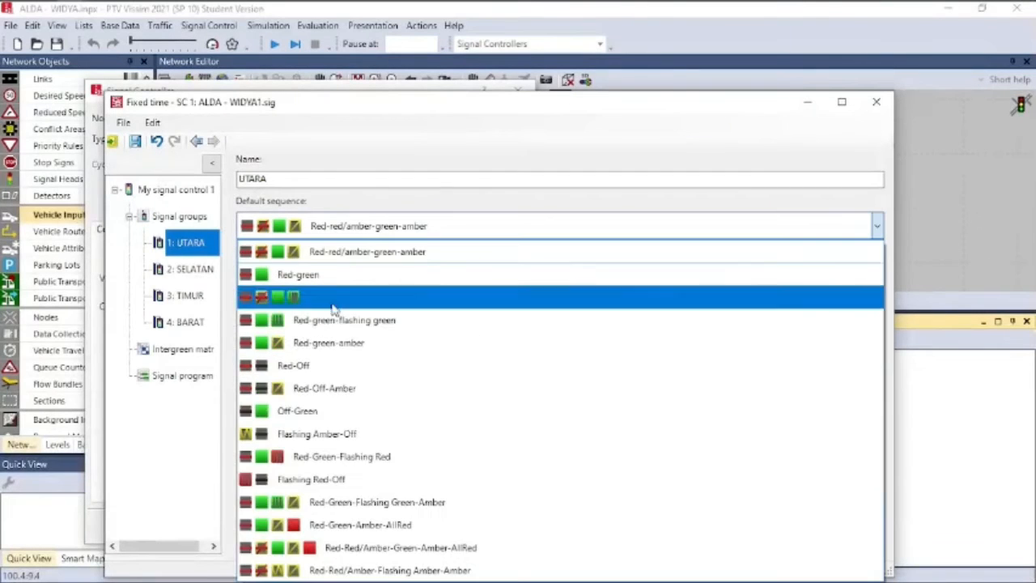
left_click(328, 356)
left_click(190, 269)
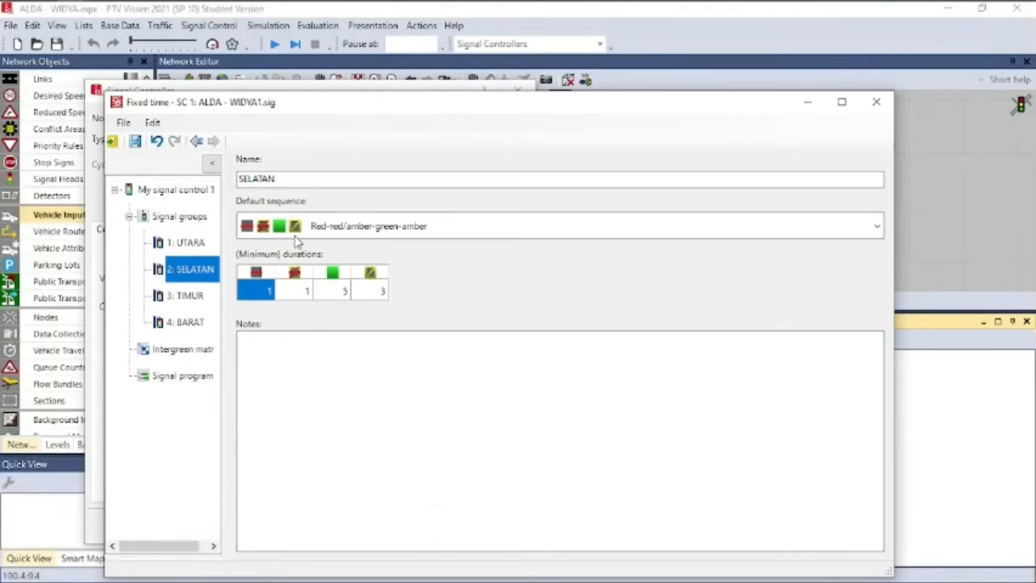
left_click(298, 229)
left_click(324, 340)
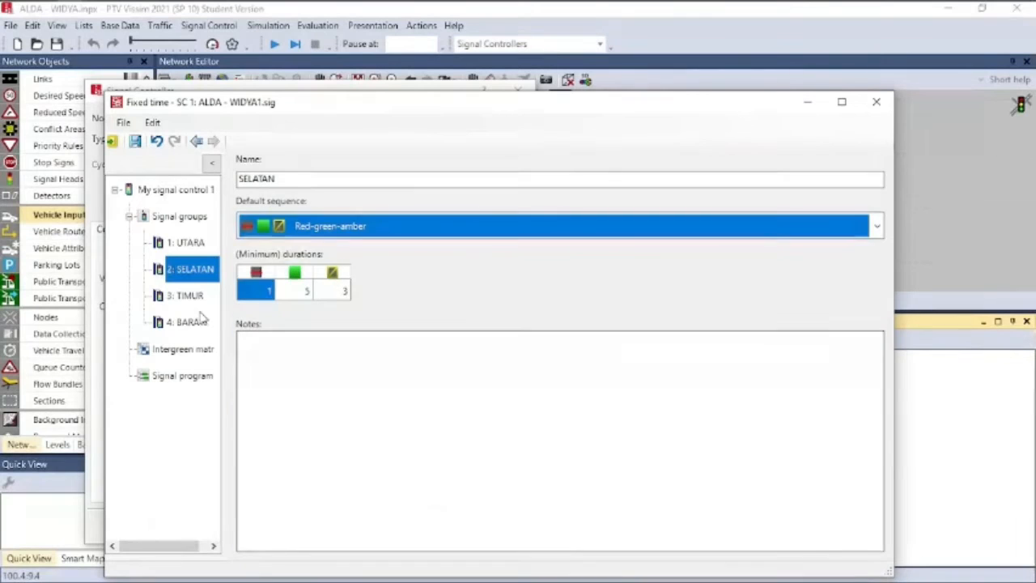
Set the default sequence of signal groups TIMUR and BARAT to Red-green-amber
left_click(185, 295)
left_click(308, 228)
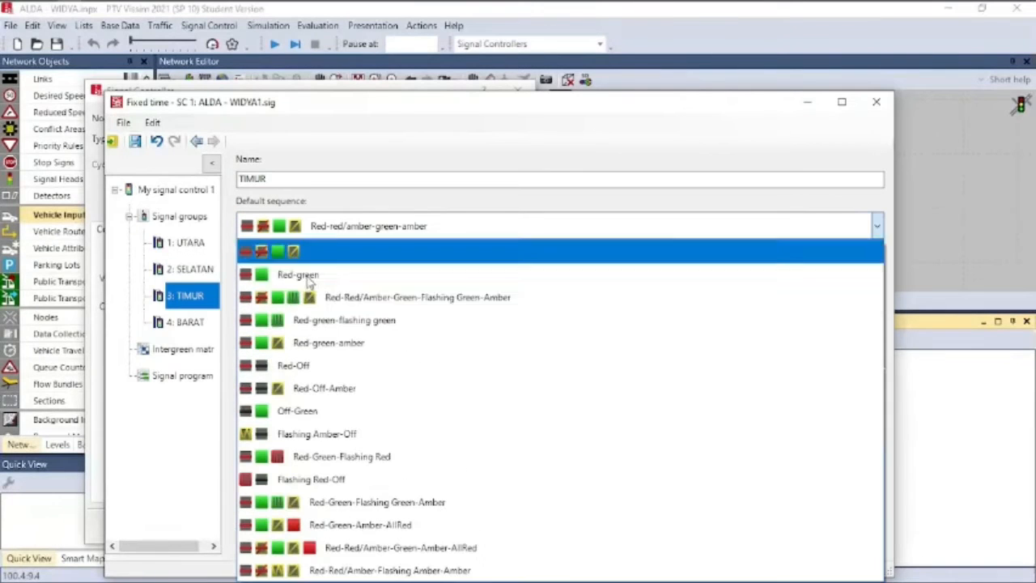
left_click(308, 344)
left_click(186, 321)
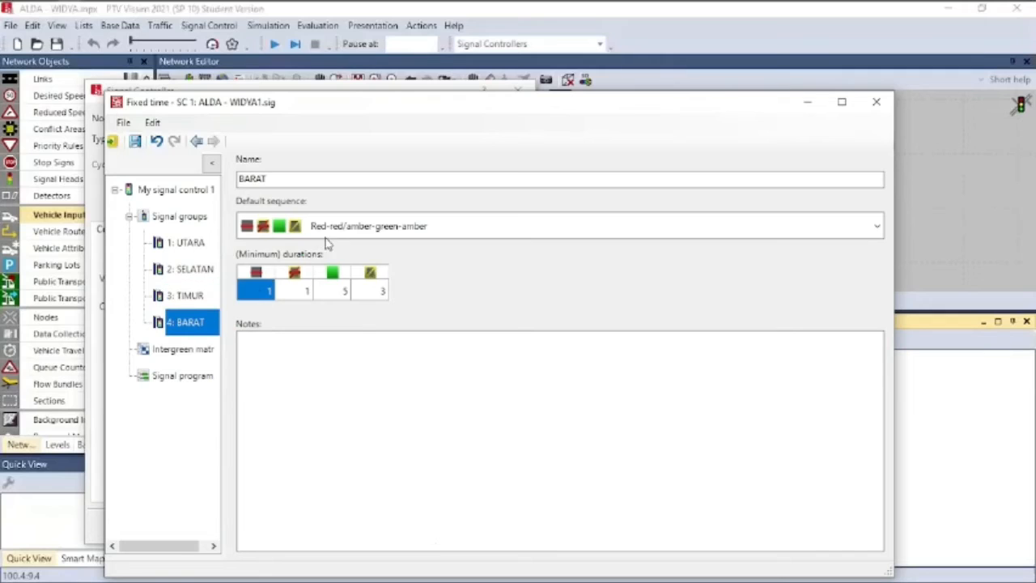
left_click(308, 227)
left_click(313, 344)
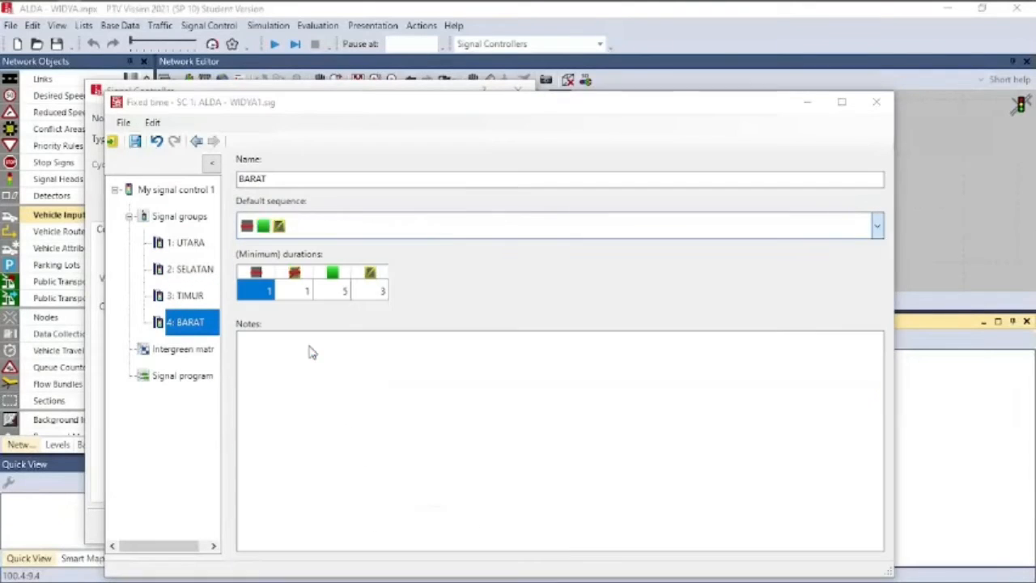
Add one intergreen matrix and one signal program to the signal control
left_click(166, 356)
left_click(235, 140)
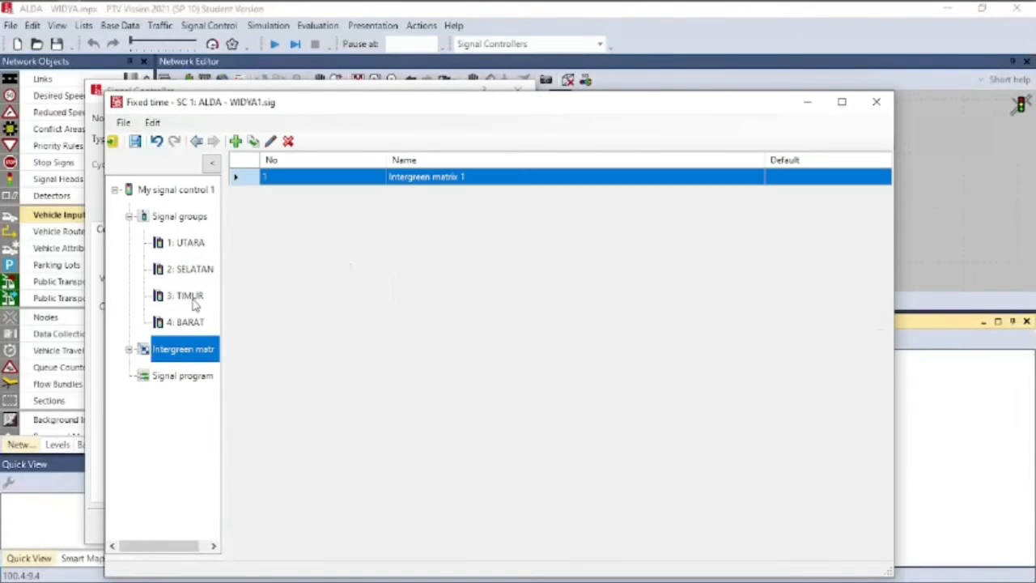
left_click(181, 377)
left_click(235, 140)
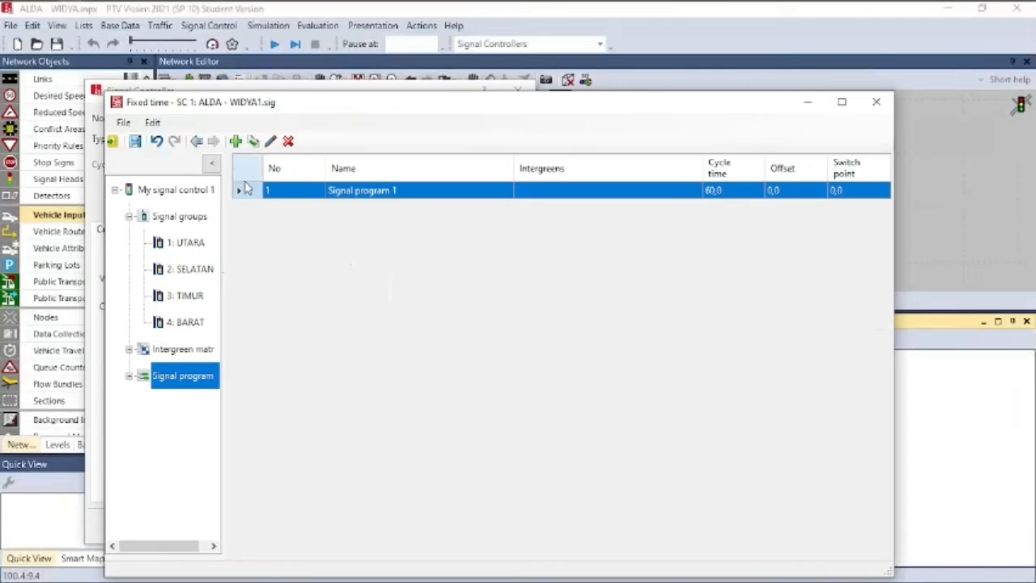
Open the signal program for editing with a cycle time of 108, and set UTARA's green time to run from 0 to 27
left_click(271, 141)
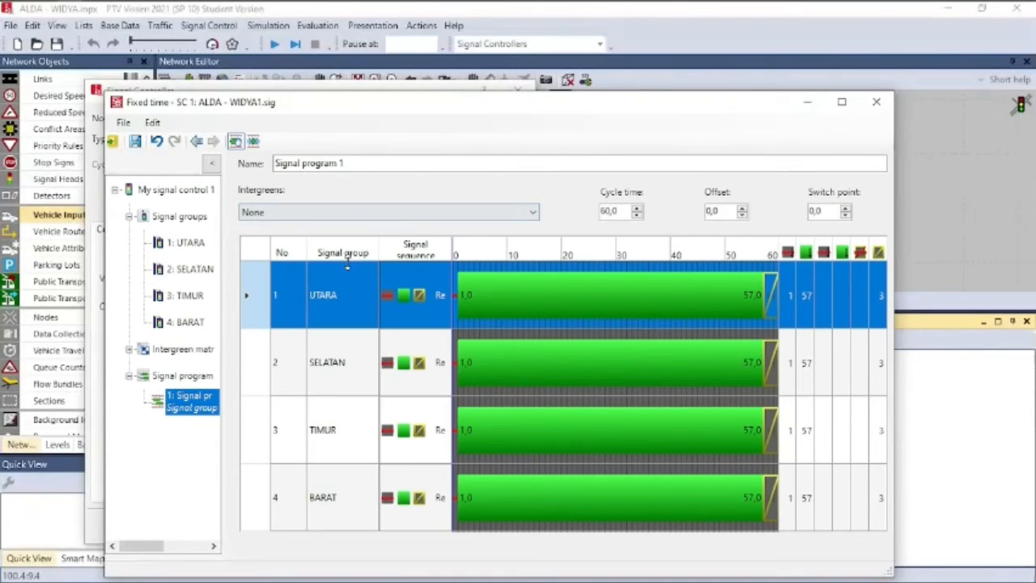
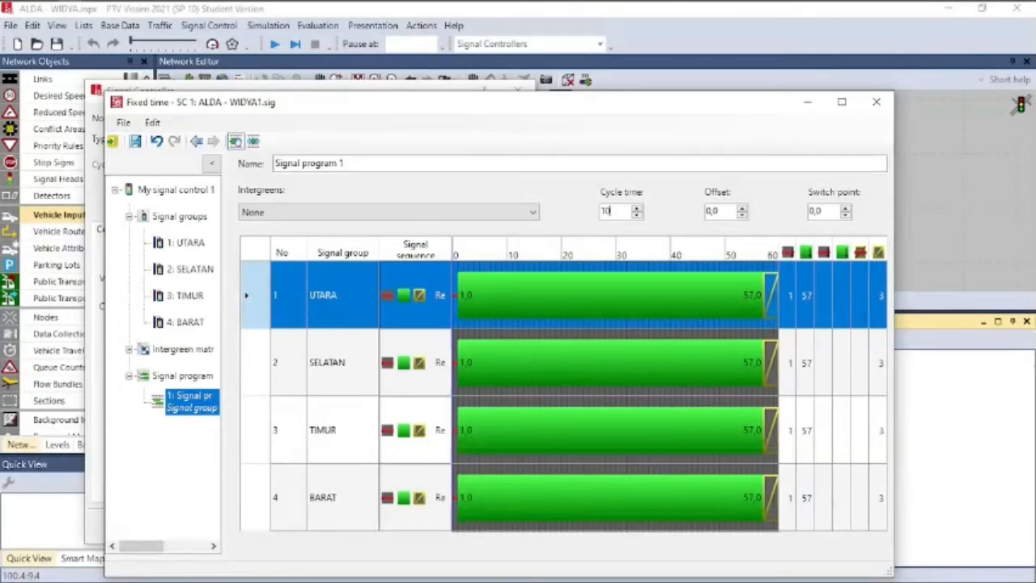
key("Return")
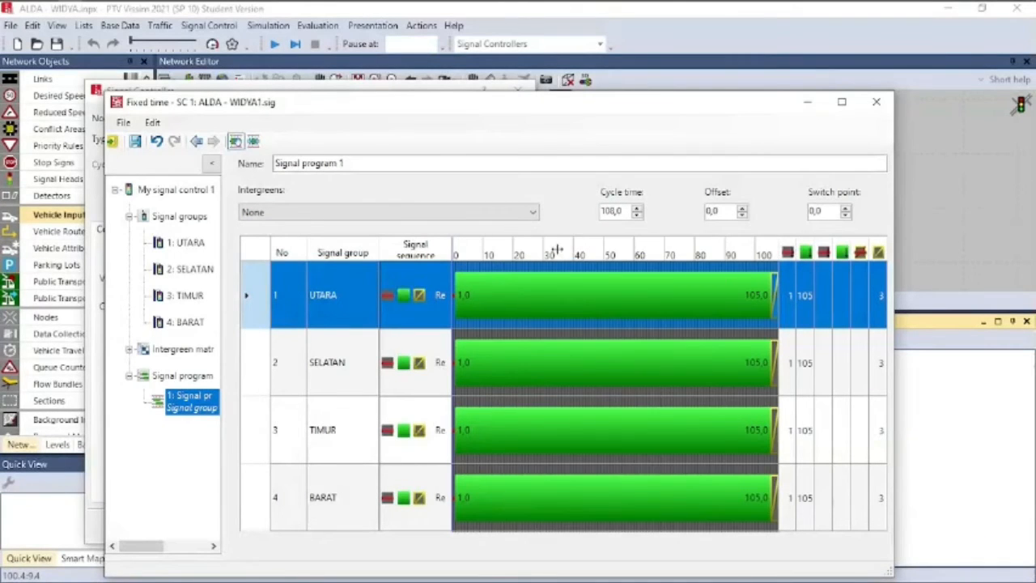
left_click(792, 297)
type("0")
key("Return")
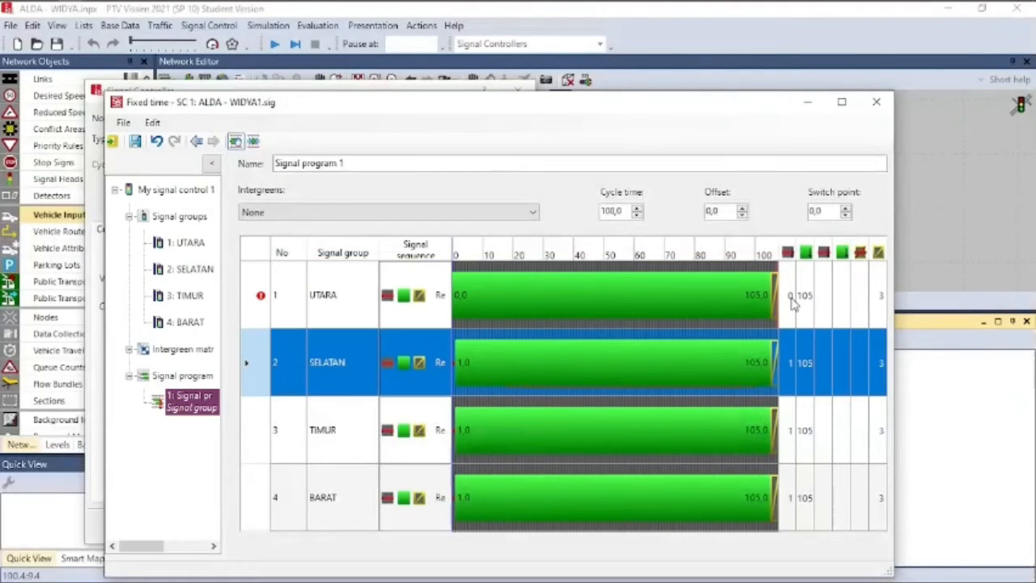
left_click(806, 304)
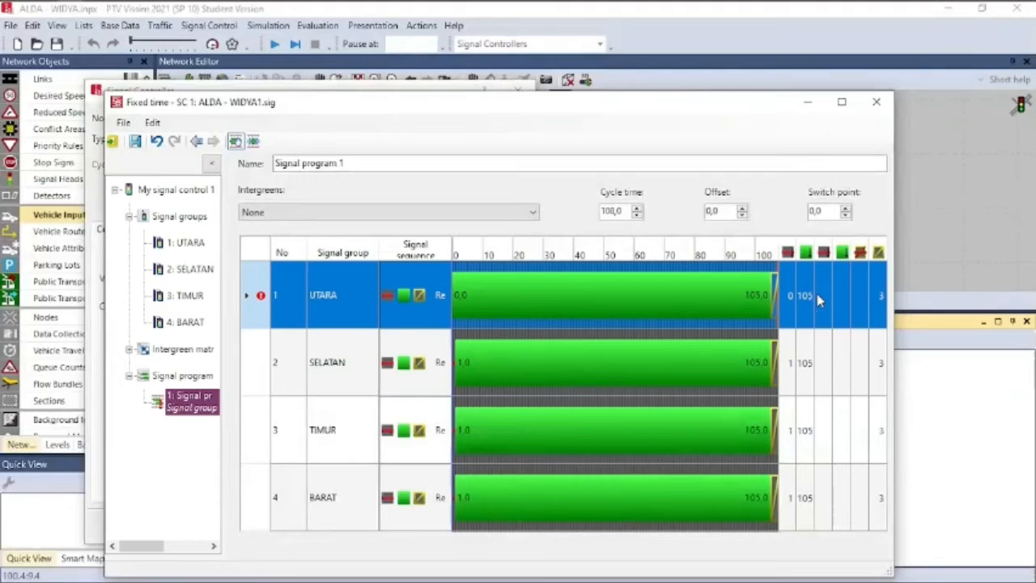
left_click(806, 296)
key("Return")
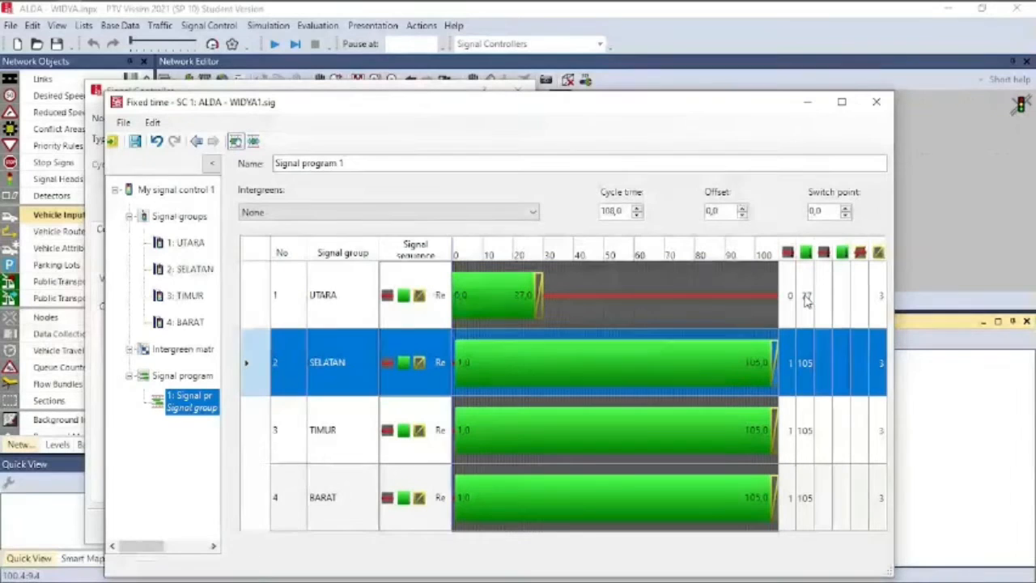
Set SELATAN's green time in the signal program to run from 32 to 59
left_click(791, 365)
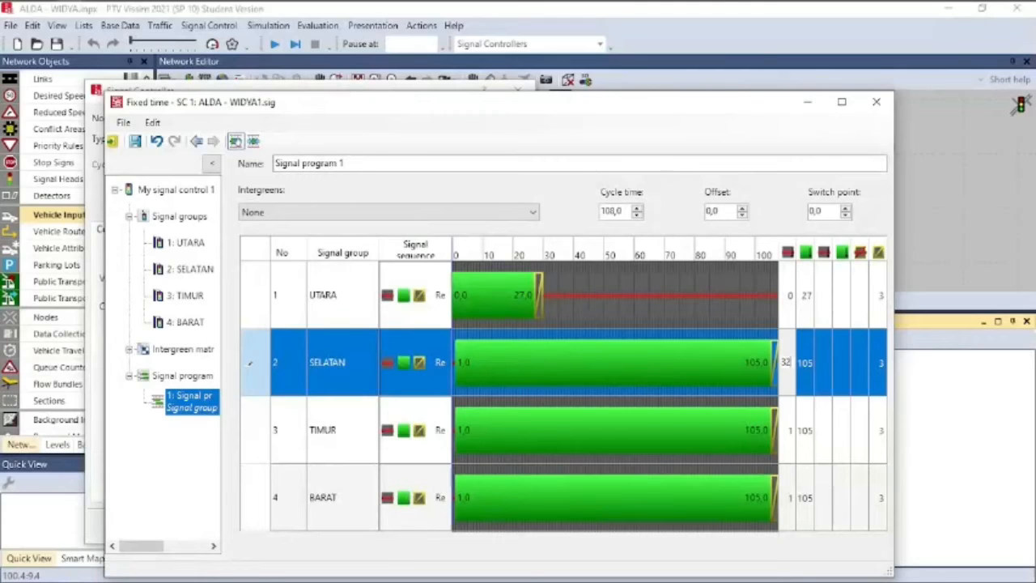
key("Return")
left_click(805, 362)
left_click(805, 363)
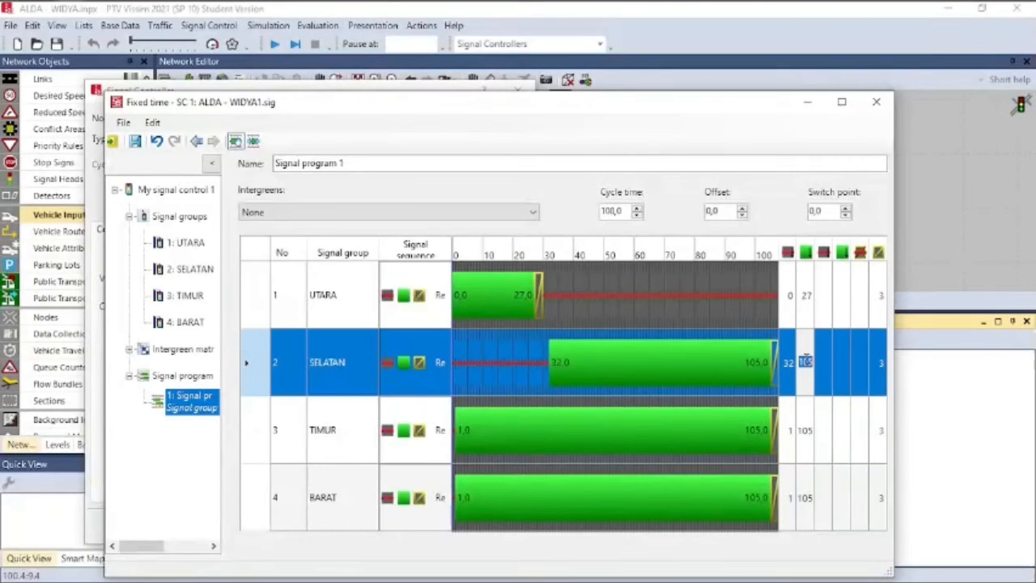
key("Return")
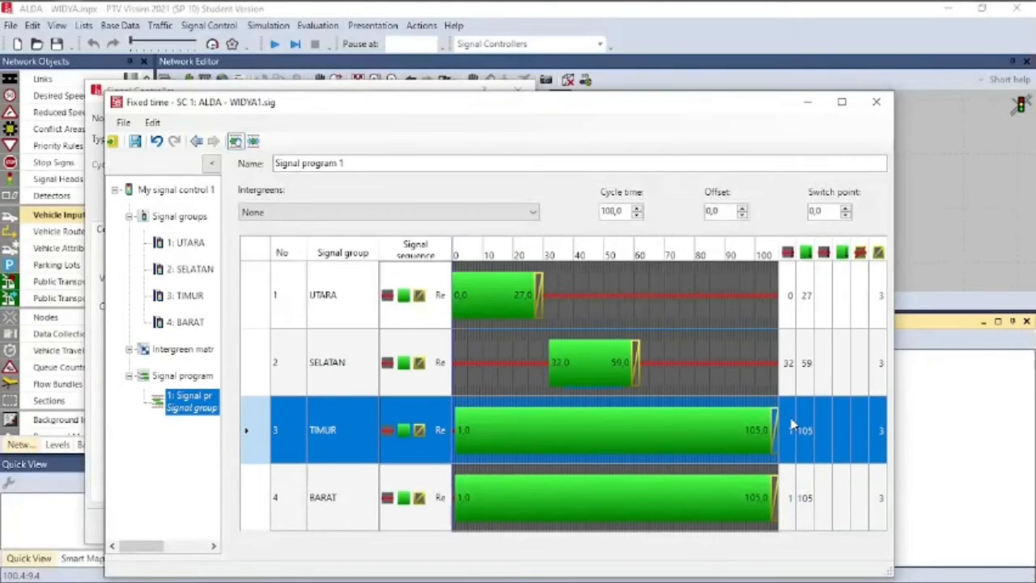
Set TIMUR's green time in the signal program to run from 64 to 81
left_click(792, 432)
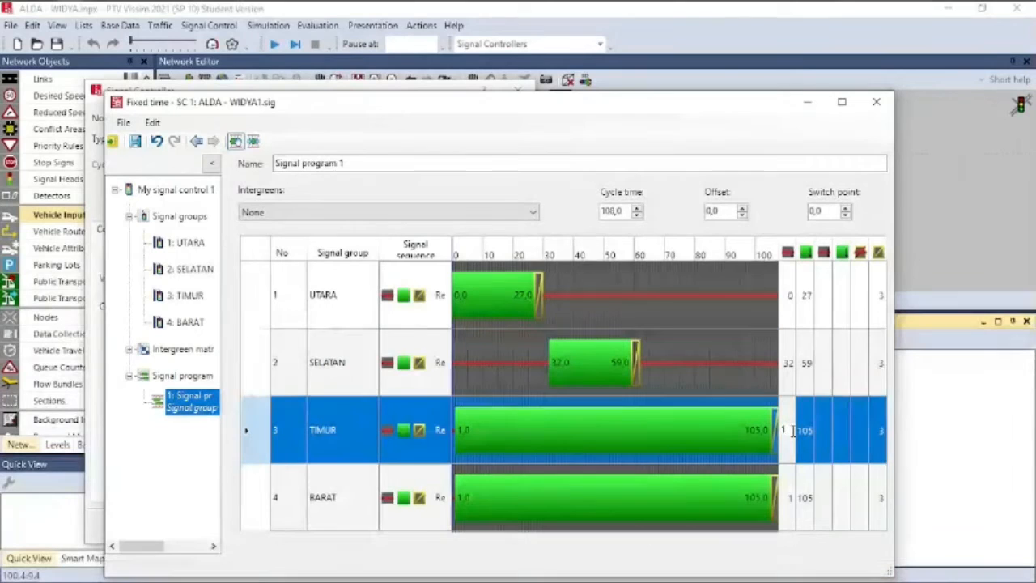
type("64")
key("Return")
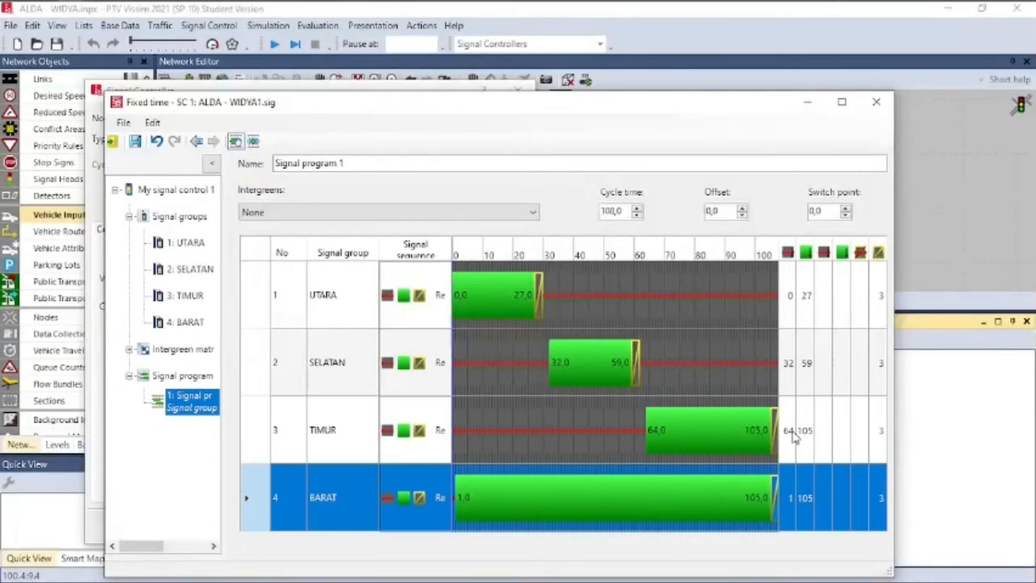
left_click(807, 431)
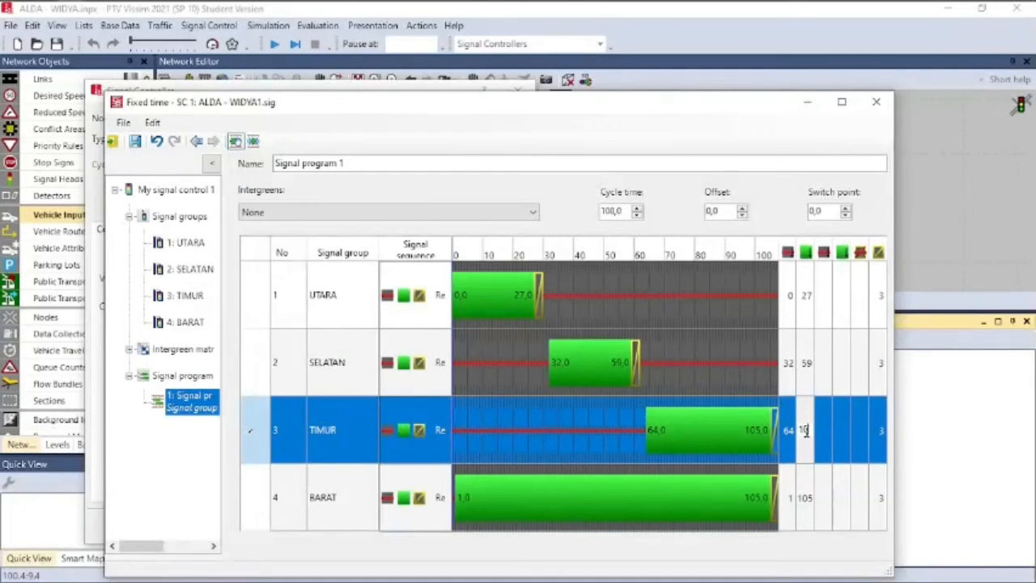
type("81")
key("Return")
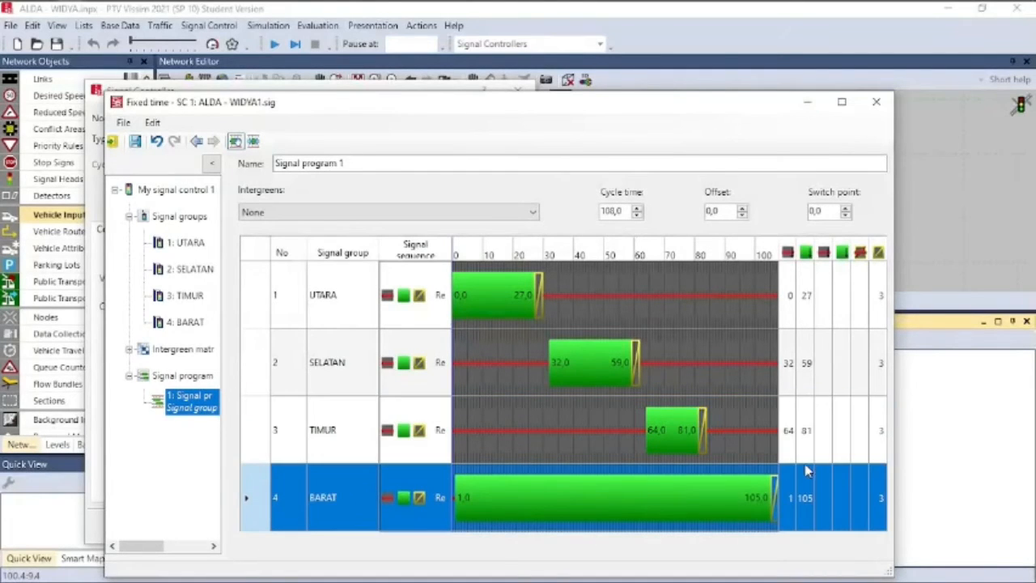
Start BARAT's green time at 86 and reduce the signal program's cycle time to 106
left_click(791, 500)
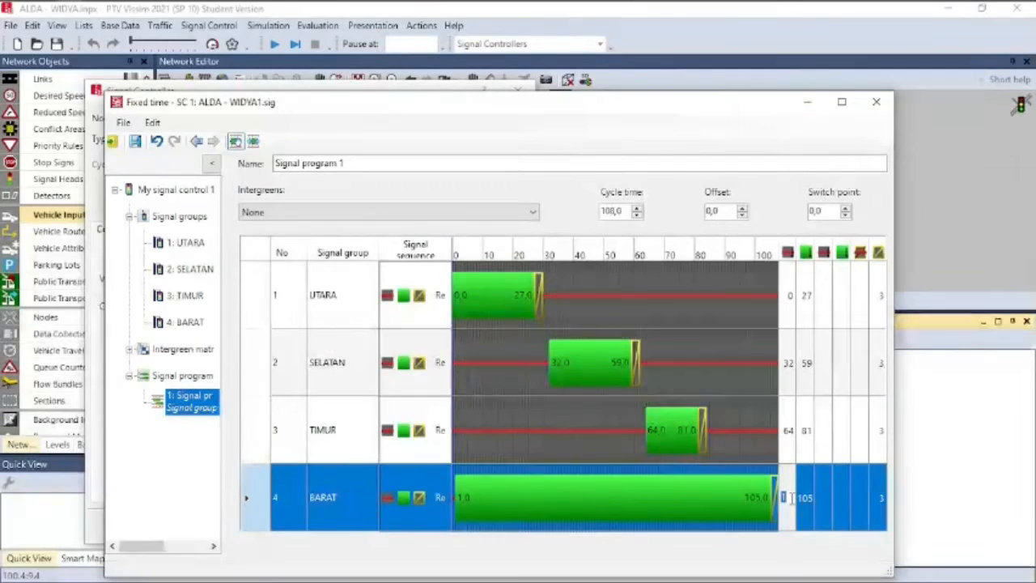
key("Return")
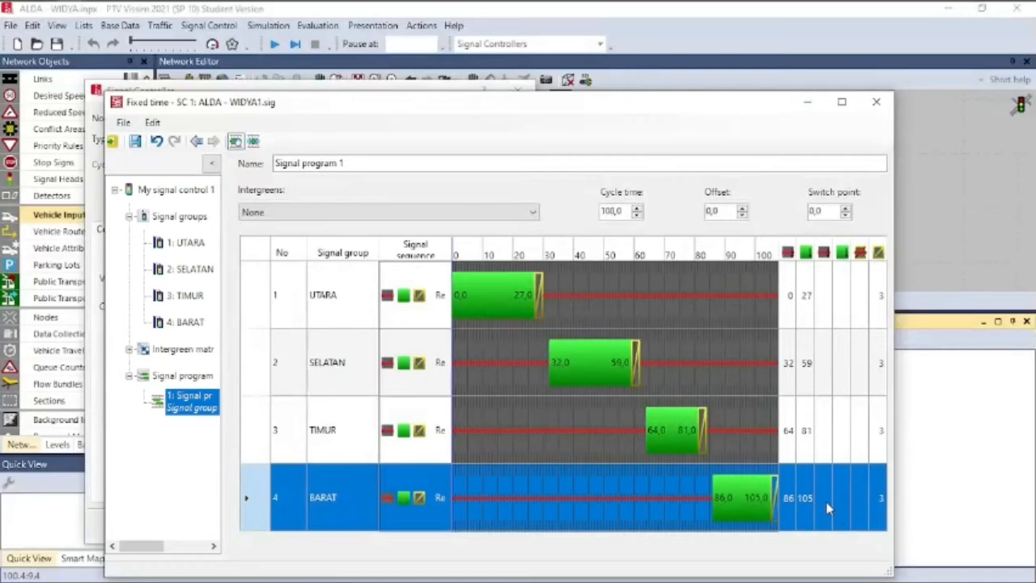
left_click(636, 215)
left_click(636, 215)
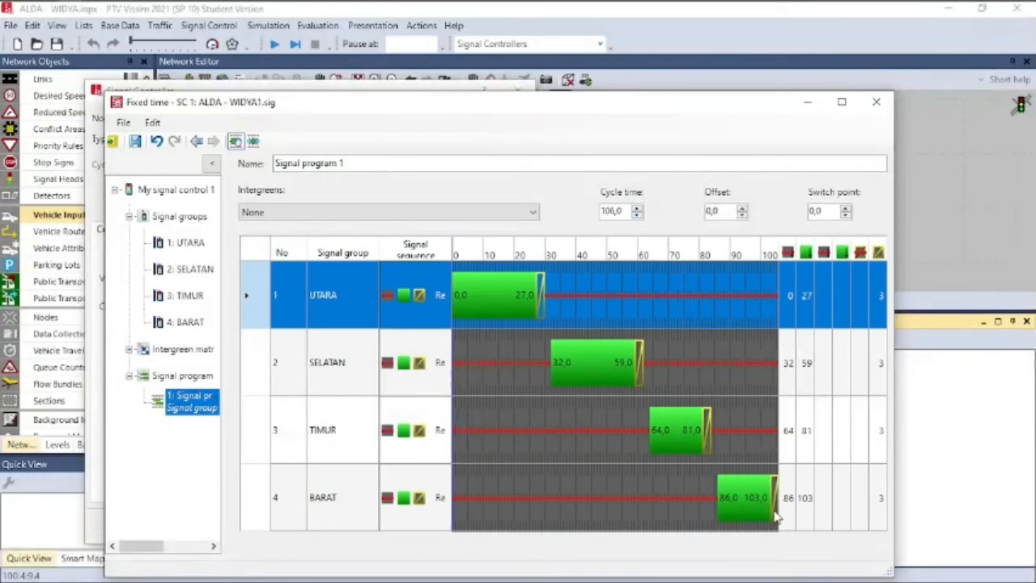
Save the signal control, close its editor and accept the APILL signal controller settings
left_click(139, 144)
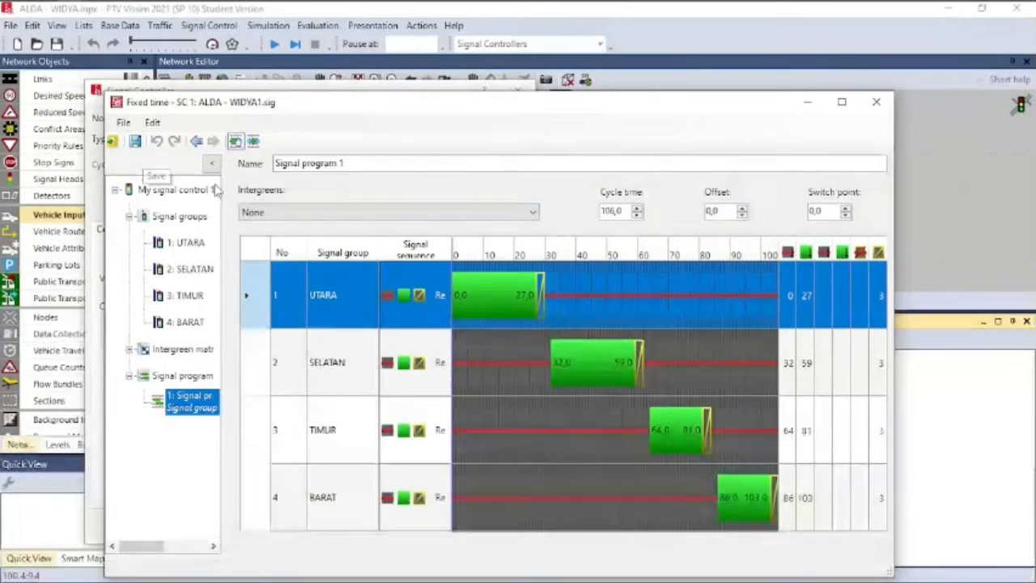
left_click(865, 109)
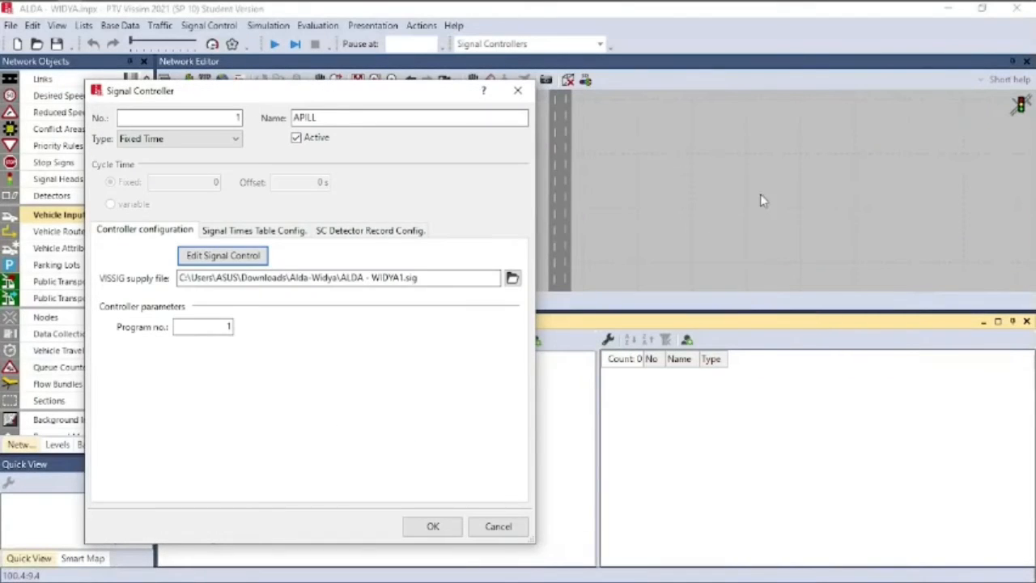
left_click(433, 526)
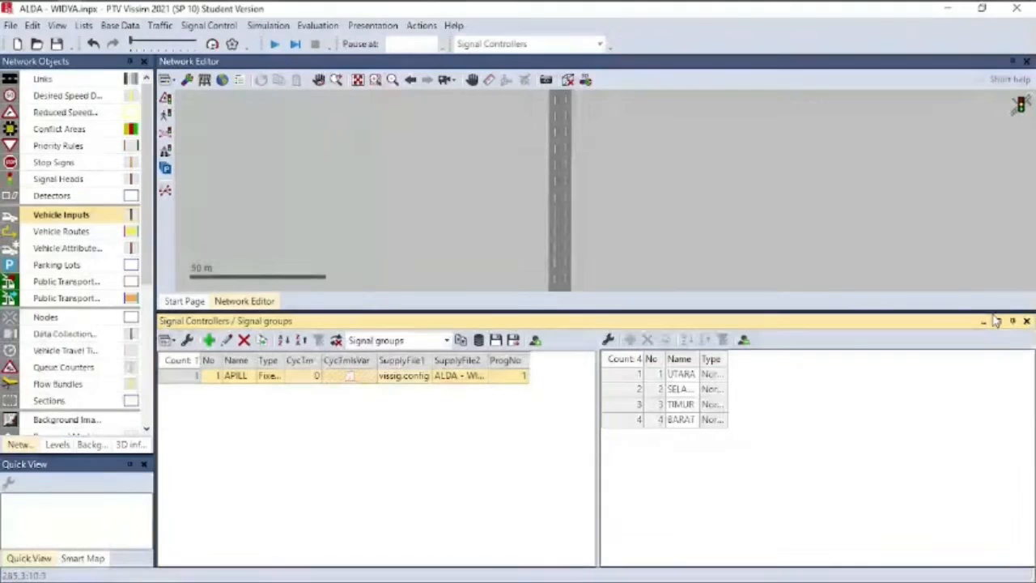
Close the signal controllers list and enlarge the intersection around the end of link JALAN B in the network view
left_click_drag(999, 314, 985, 476)
left_click(1027, 485)
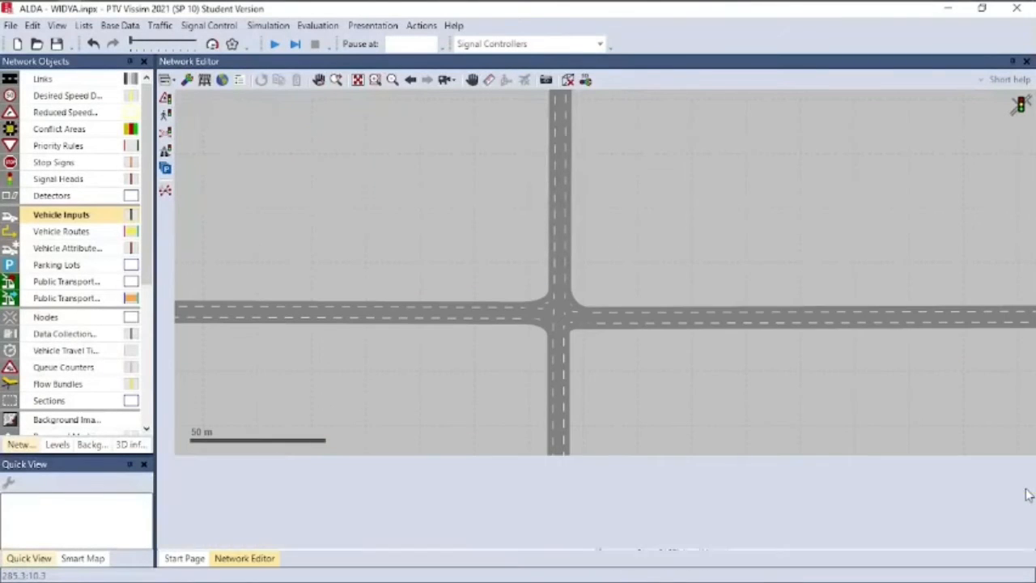
scroll(527, 294, "up", 4)
left_click(637, 288)
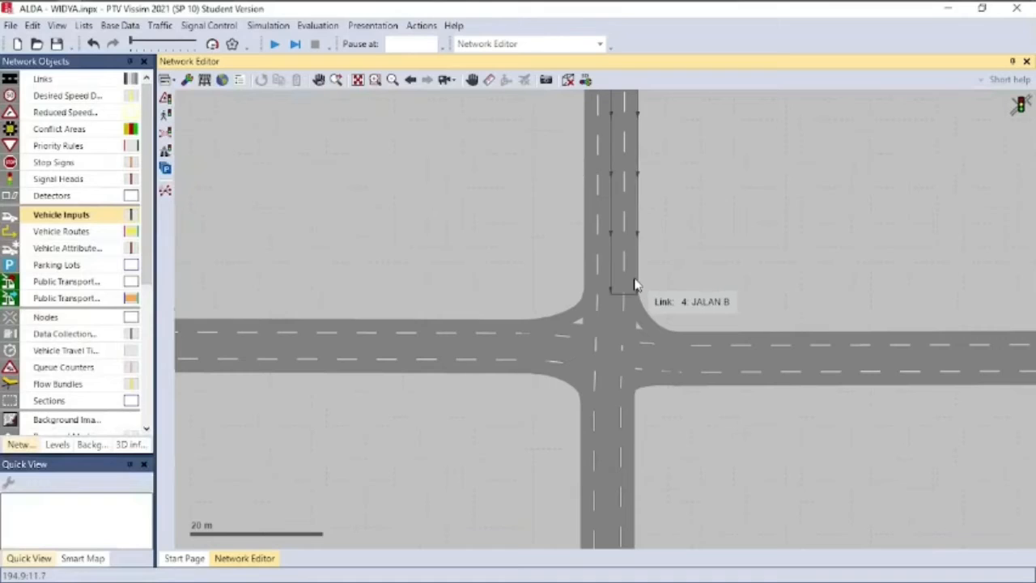
Add a signal head named UTARA 1 on lane 4 - 1 of JALAN B at about 188 m, using signal group UTARA
left_click_drag(643, 289, 546, 241)
scroll(538, 235, "up", 1)
scroll(537, 236, "up", 1)
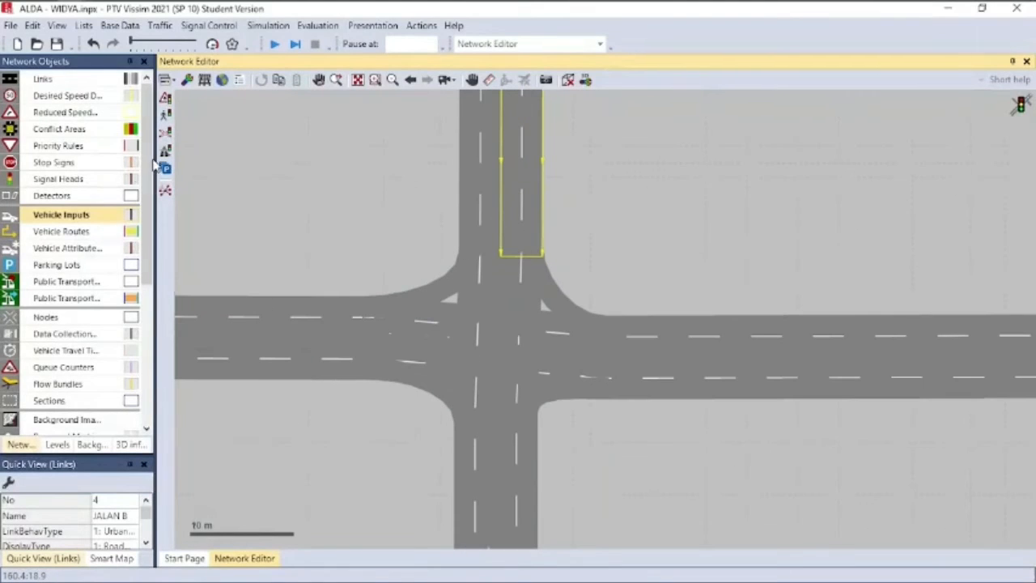
left_click(81, 179)
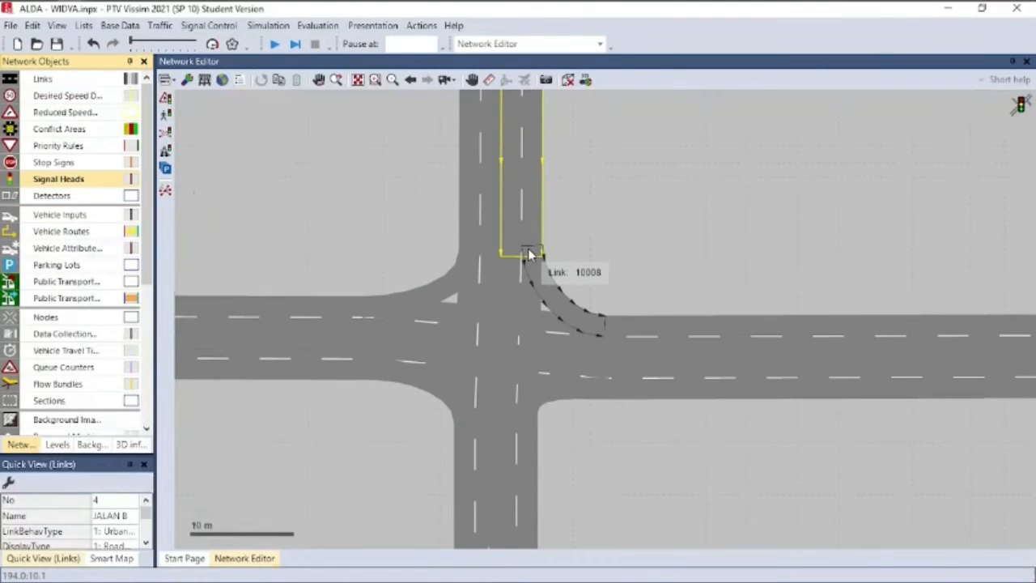
right_click(521, 243, "ctrl")
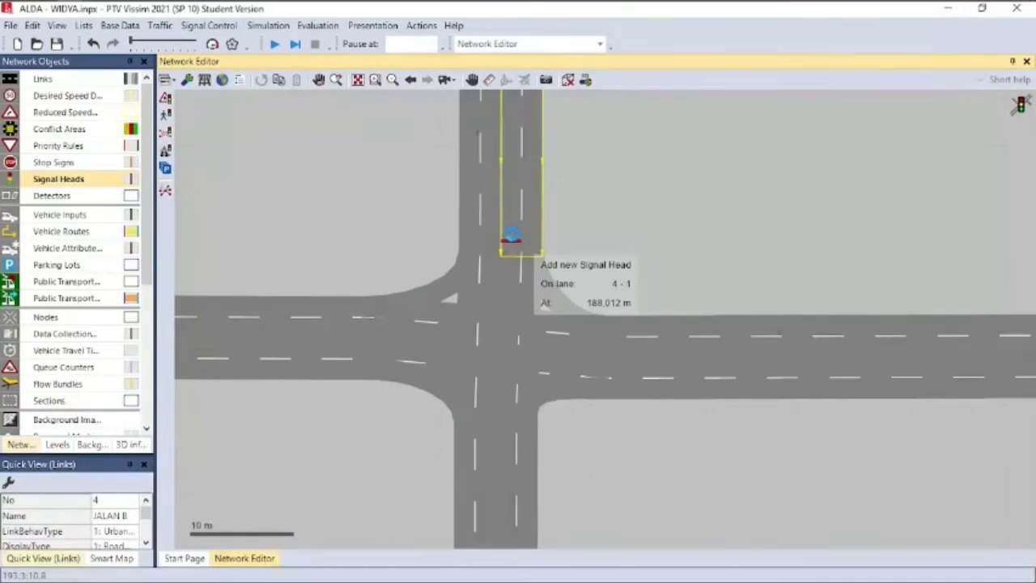
left_click(646, 127)
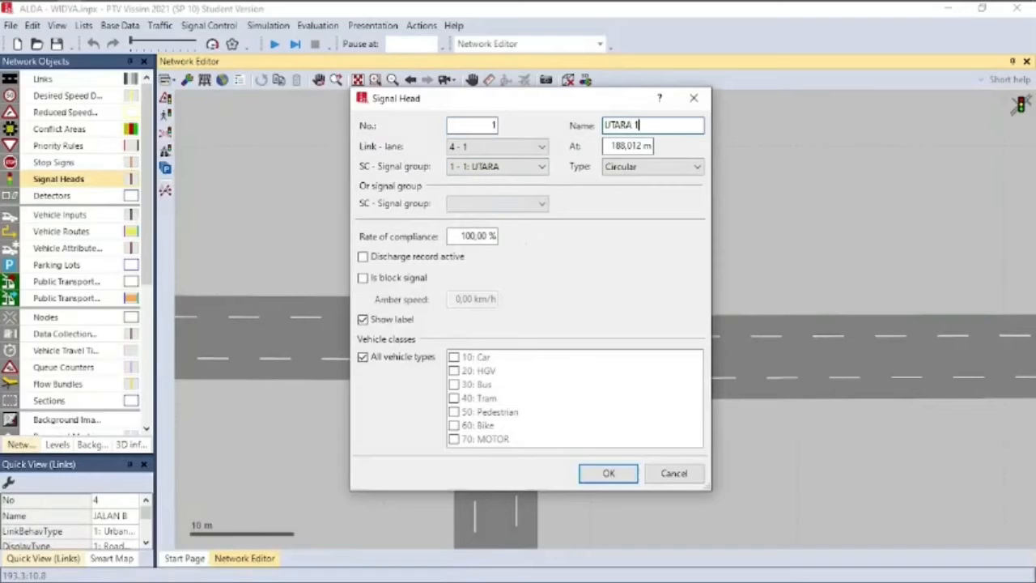
type("UTARA 1")
left_click(541, 203)
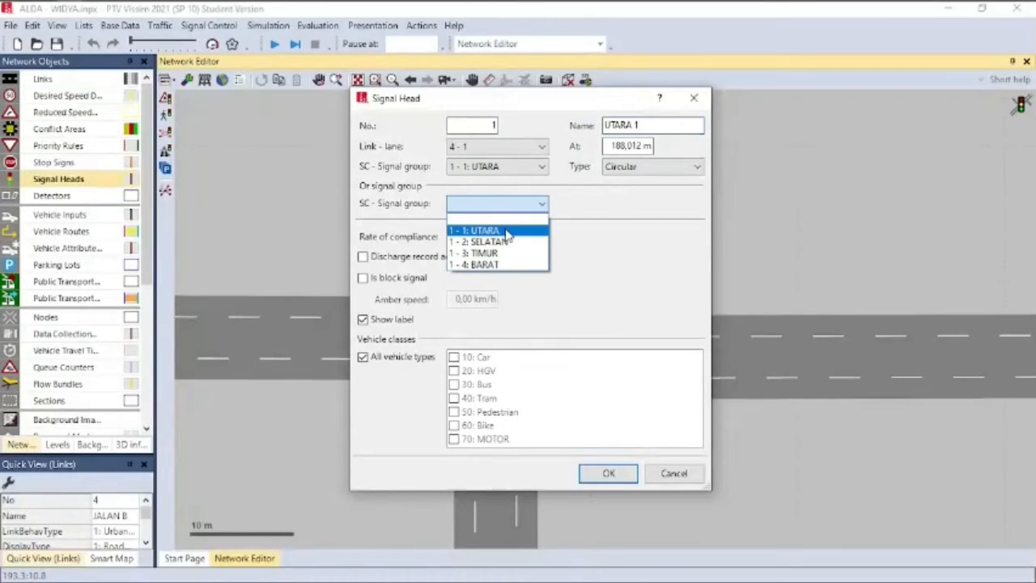
left_click(486, 220)
left_click(608, 473)
Duplicate the UTARA 1 signal head and place the copy beside it on the adjacent lane of JALAN B
scroll(514, 247, "up", 3)
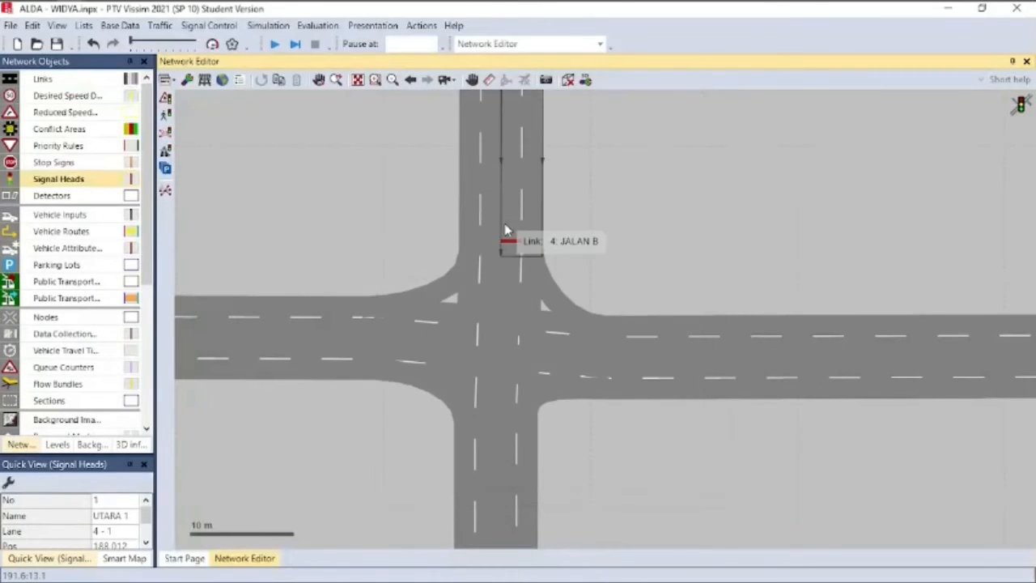
scroll(523, 255, "up", 1)
right_click(526, 257)
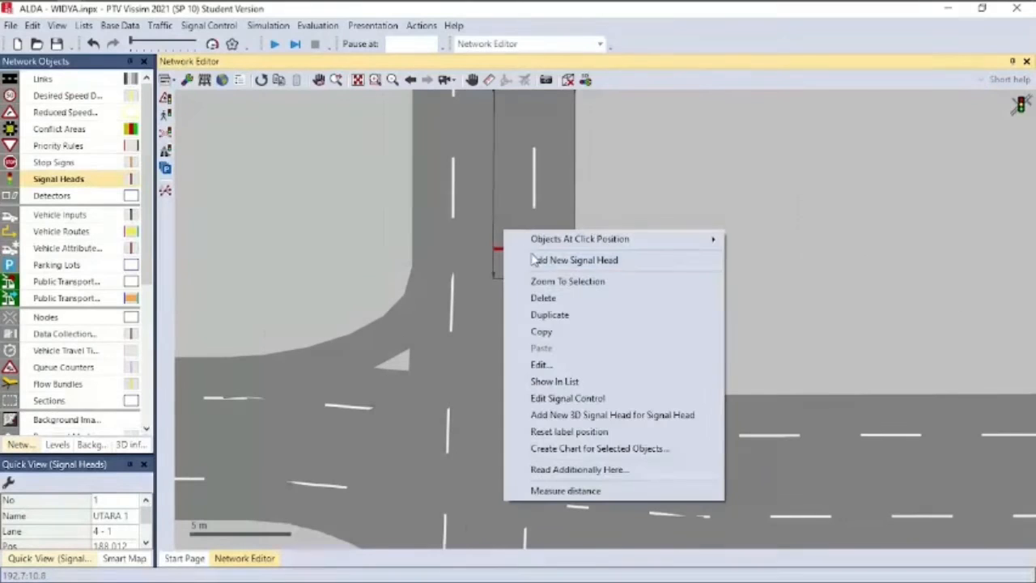
left_click(579, 318)
left_click_drag(515, 253, 549, 251)
left_click(630, 250)
Add a signal head named TIMUR 1 on lane 6 - 2 of JALAN C at about 170 m, with both signal group assignments set to TIMUR
left_click_drag(751, 354, 615, 166)
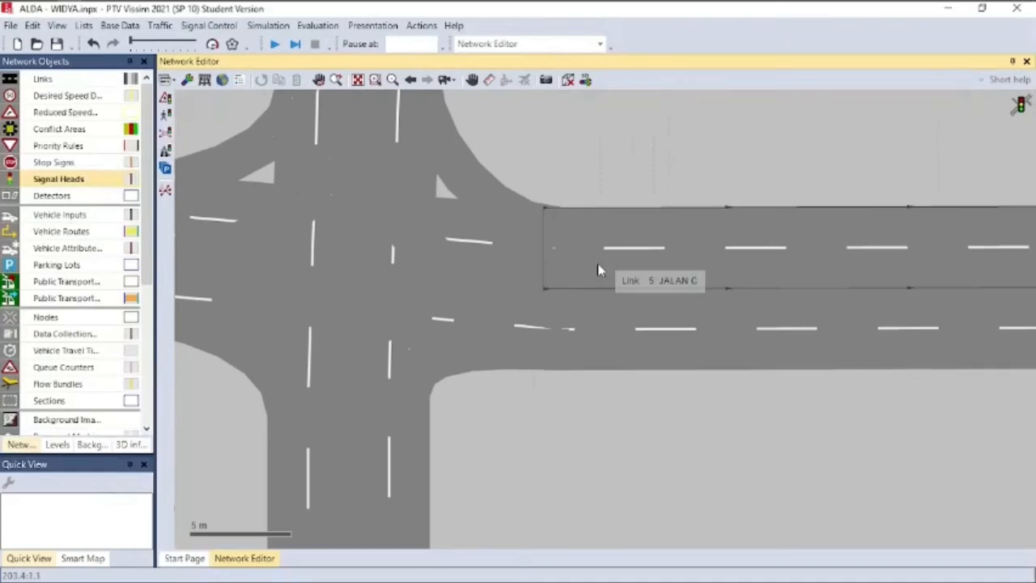
left_click(600, 340)
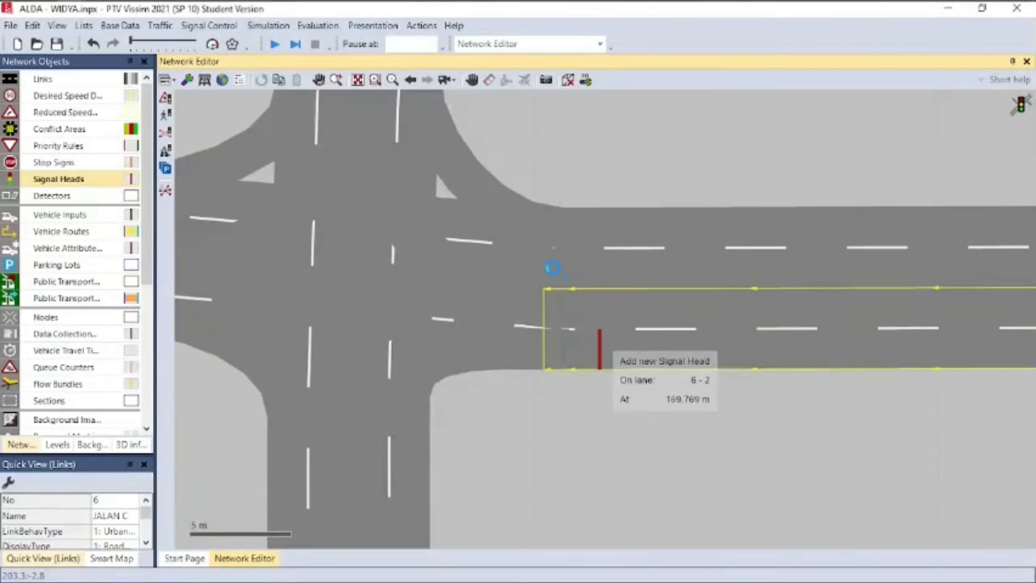
right_click(600, 336)
left_click(483, 166)
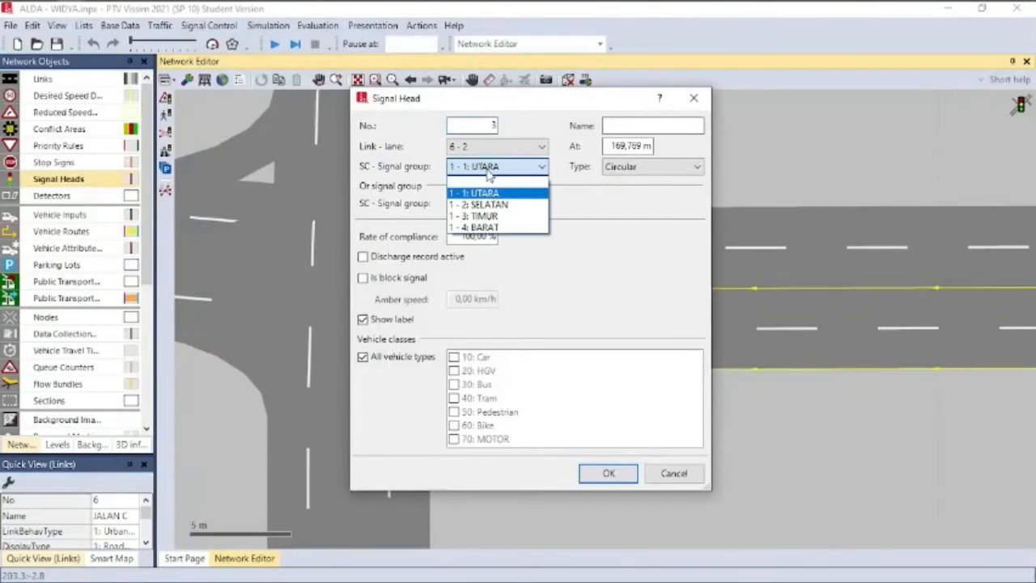
left_click(490, 212)
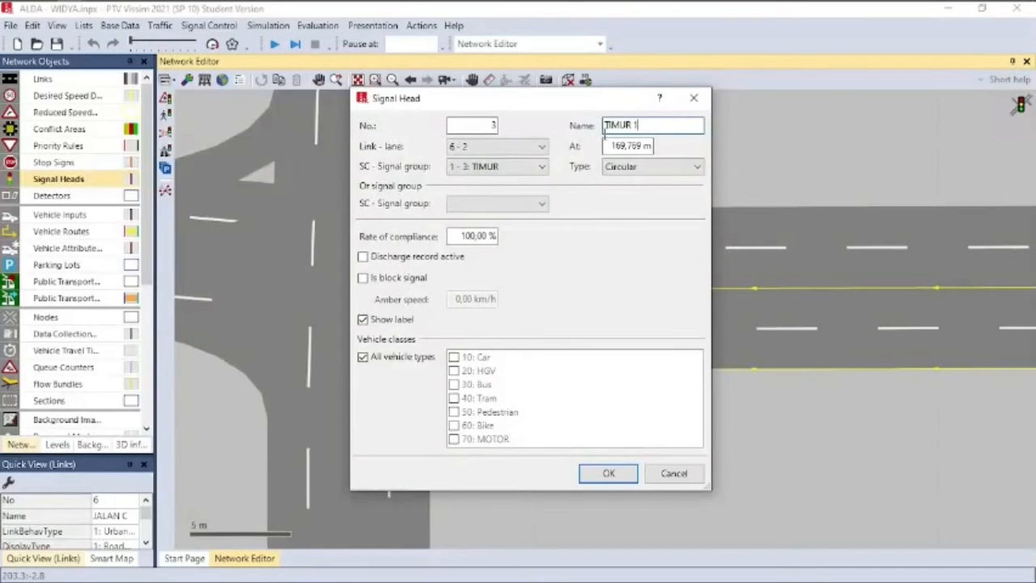
left_click(543, 202)
left_click(485, 251)
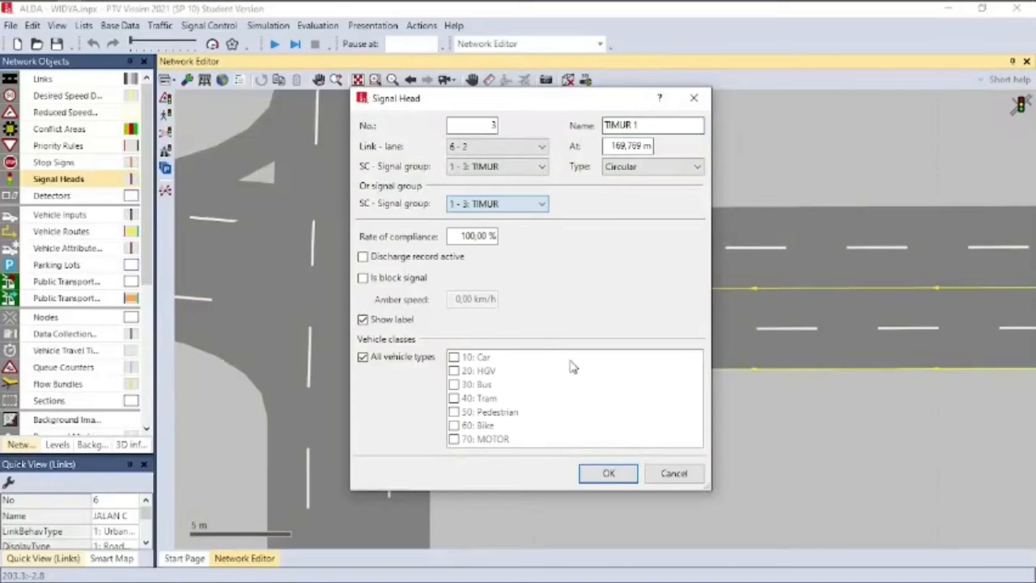
left_click(611, 474)
Duplicate the TIMUR 1 signal head and move the copy onto lane 6 - 1 of JALAN C, level with the original
right_click(601, 340)
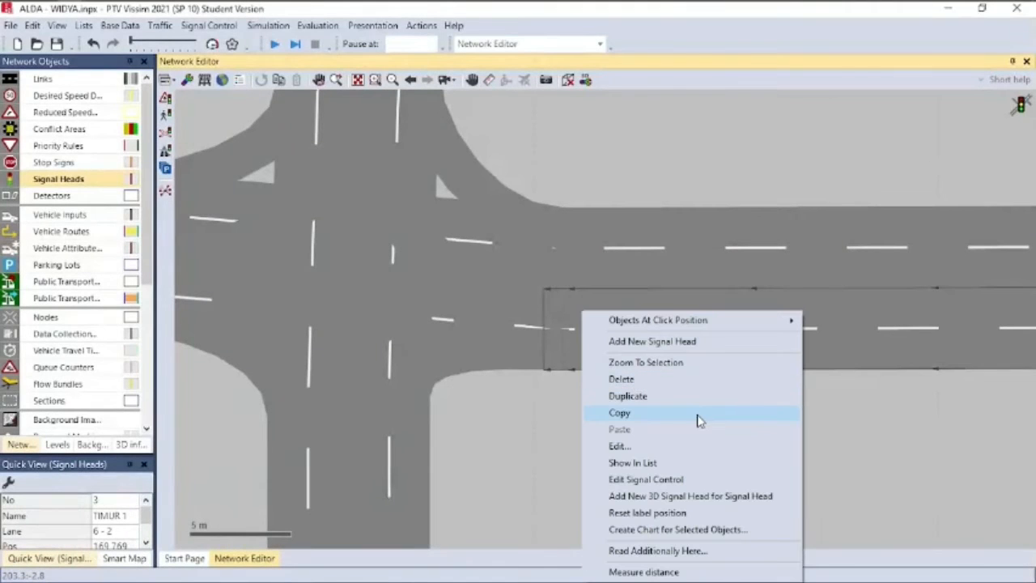
left_click(635, 395)
mouse_move(606, 352)
left_mouse_down()
mouse_move(607, 319)
mouse_move(608, 332)
left_mouse_up()
left_click(617, 437)
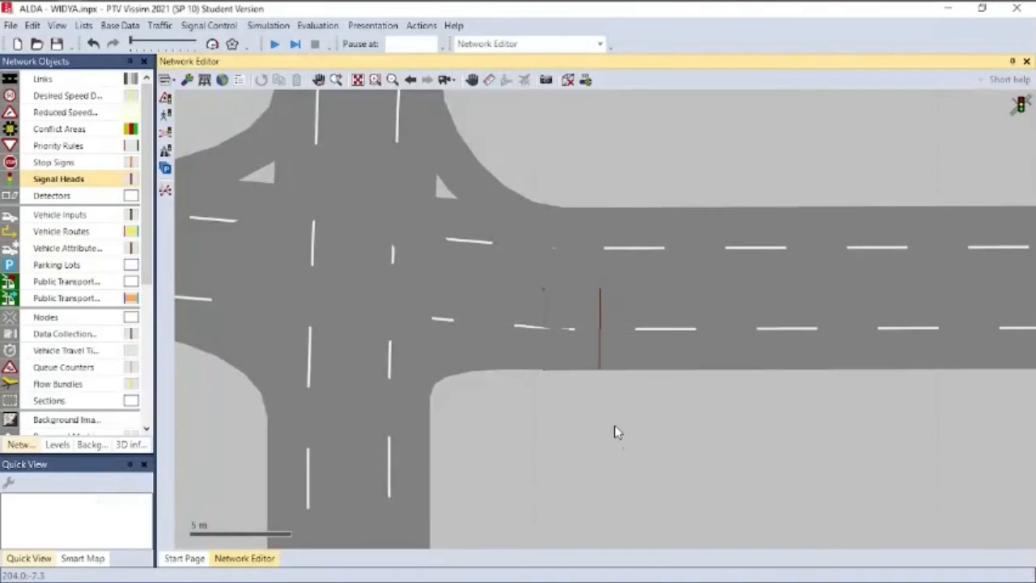
left_click(609, 322)
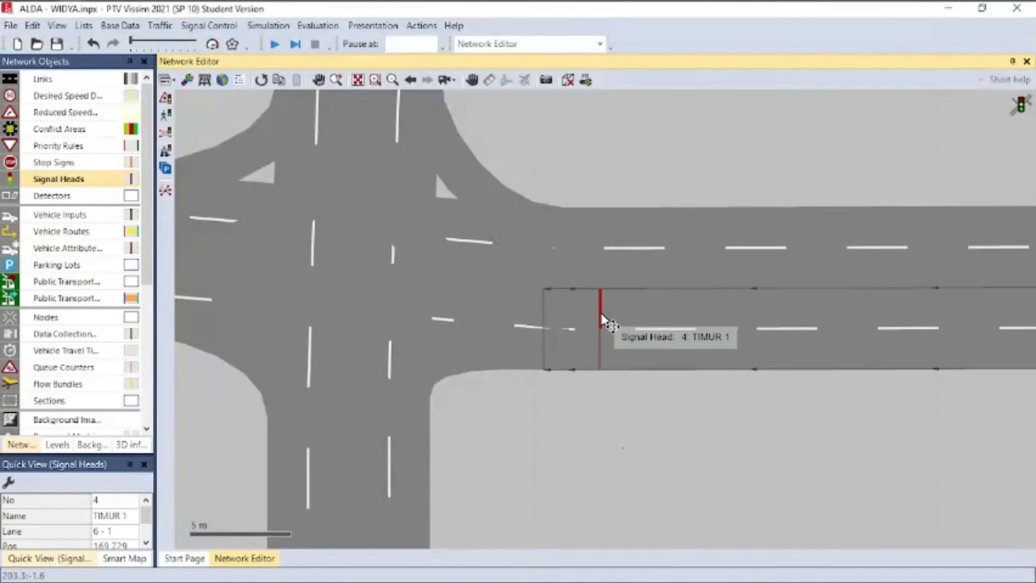
left_click(613, 474)
Add a signal head named SELATAN 1 on lane 7 - 2 of JALAN D at about 168 m, with both signal group assignments set to SELATAN
left_click_drag(519, 438, 709, 365)
left_click(477, 423)
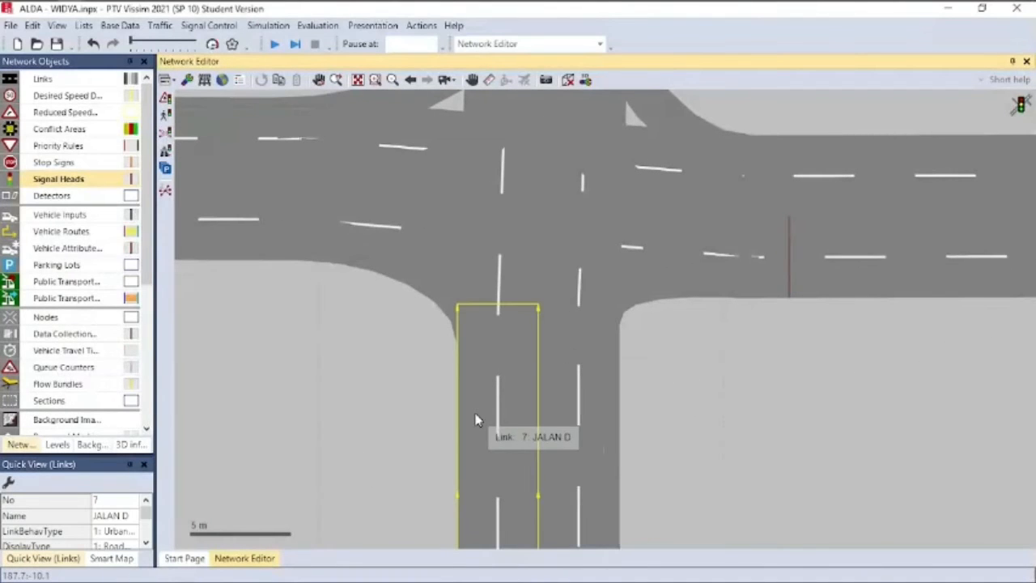
right_click(478, 382, "ctrl")
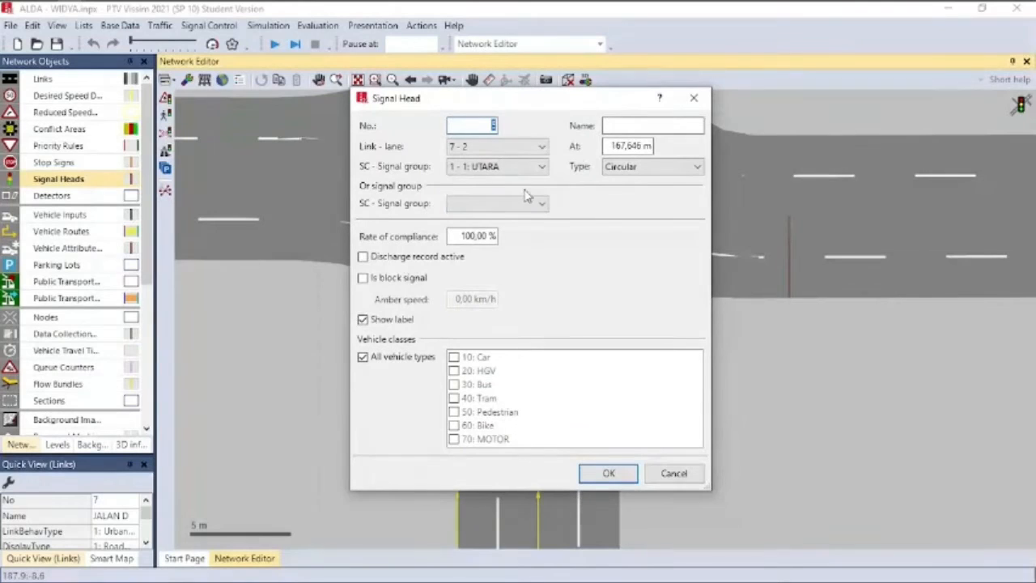
left_click(526, 166)
left_click(522, 208)
left_click(661, 125)
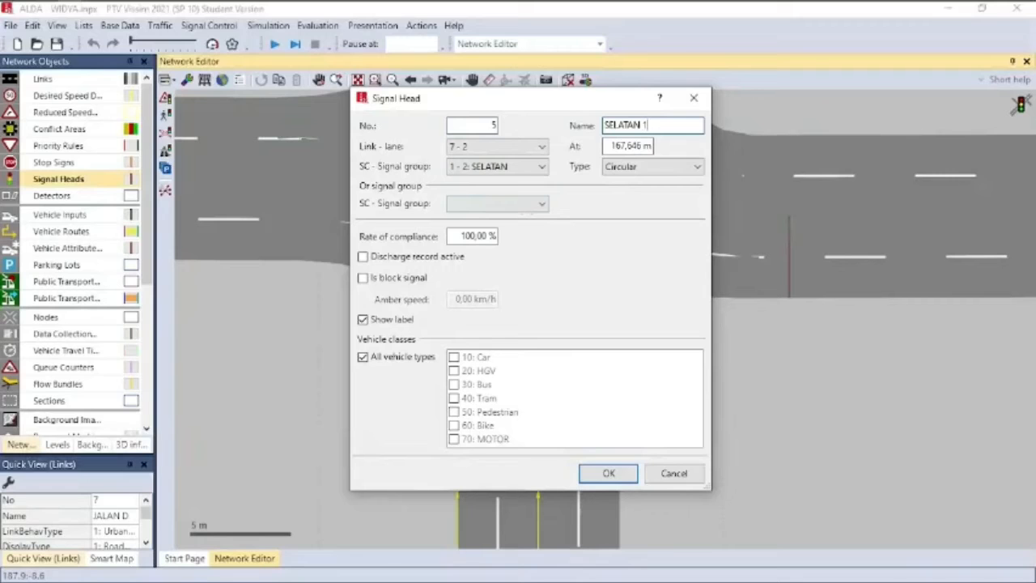
left_click(541, 204)
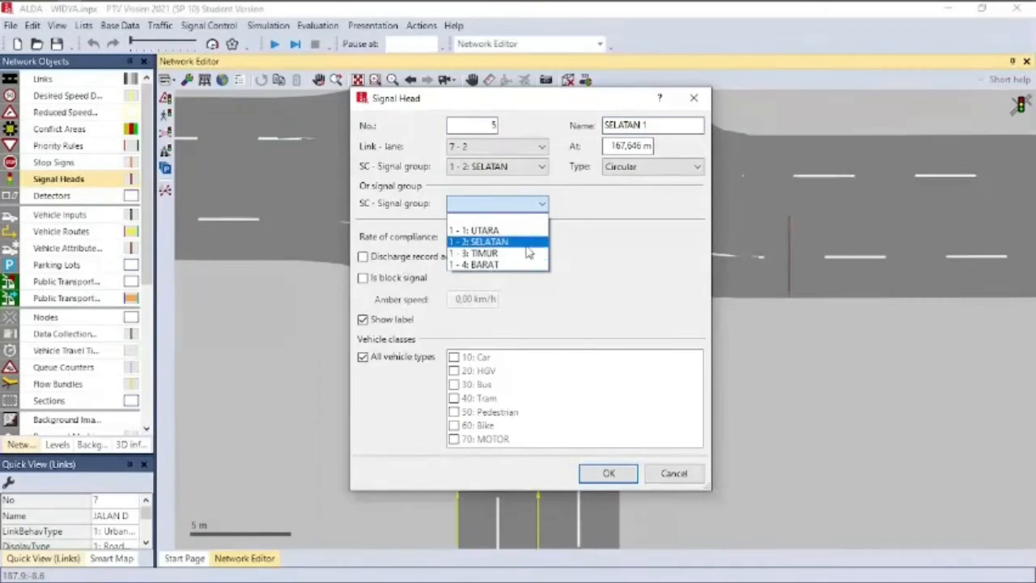
left_click(502, 243)
left_click(607, 473)
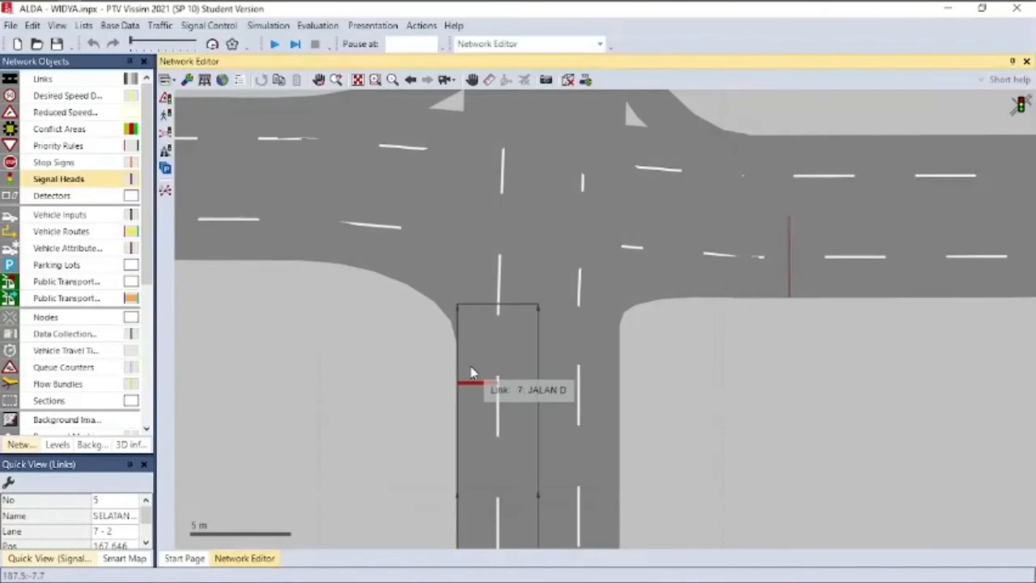
Duplicate the SELATAN 1 signal head and align the copy beside it on lane 7 - 1 of JALAN D
right_click(485, 385)
left_click(526, 399)
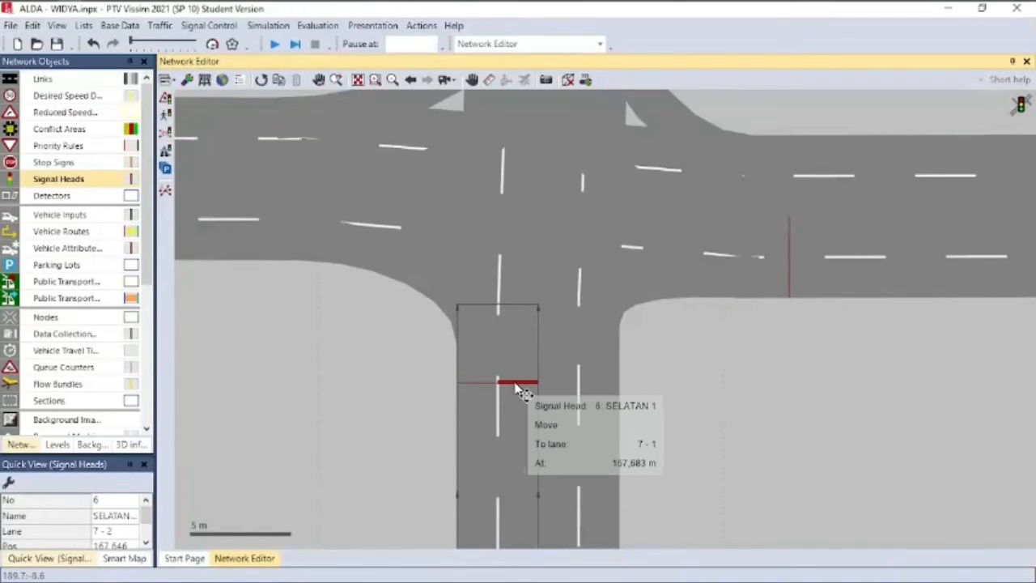
left_click(354, 374)
left_click(535, 386)
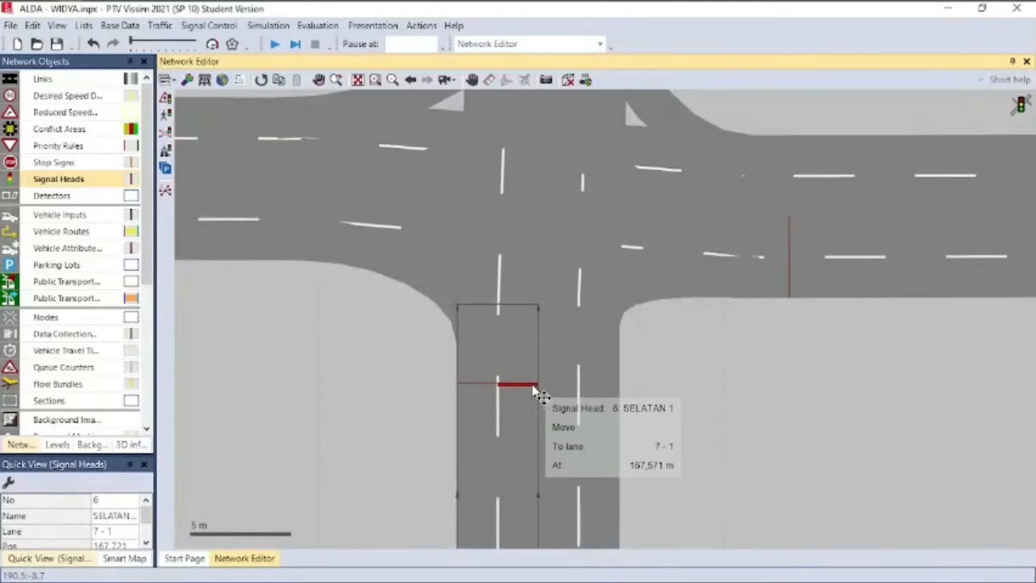
left_click(335, 322)
Add a signal head named BARAT 1 on lane 2 - 2 of JALAN A at about 176 m, with both signal group assignments set to BARAT
scroll(334, 321, "up", 1)
left_click_drag(457, 383, 578, 458)
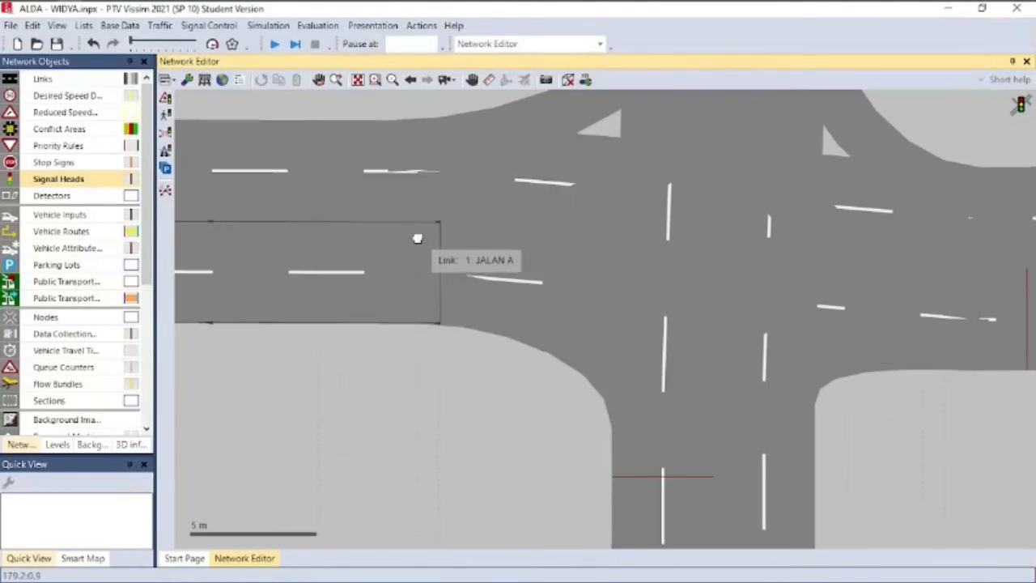
left_click_drag(418, 238, 731, 390)
left_click(594, 314)
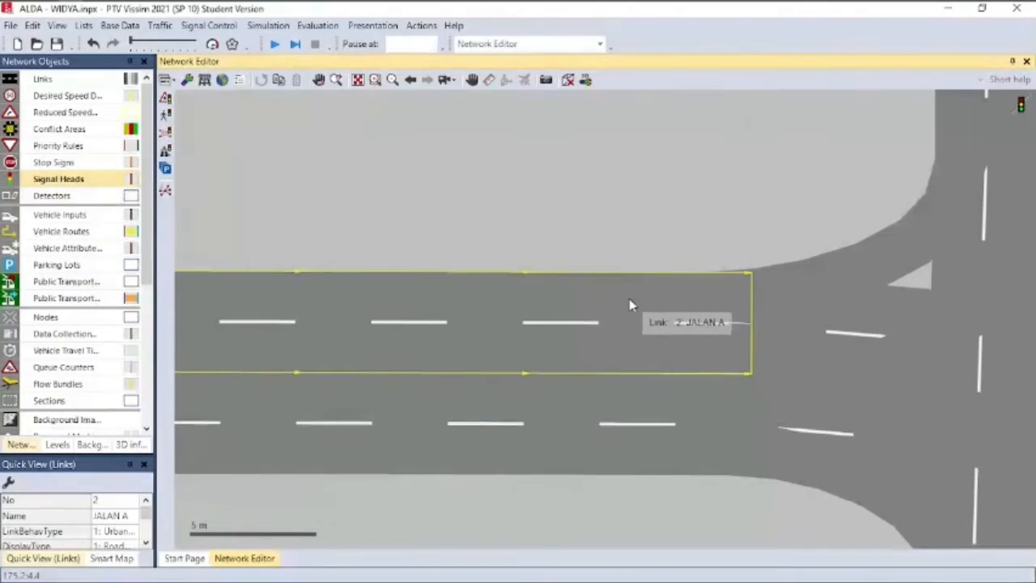
right_click(661, 359)
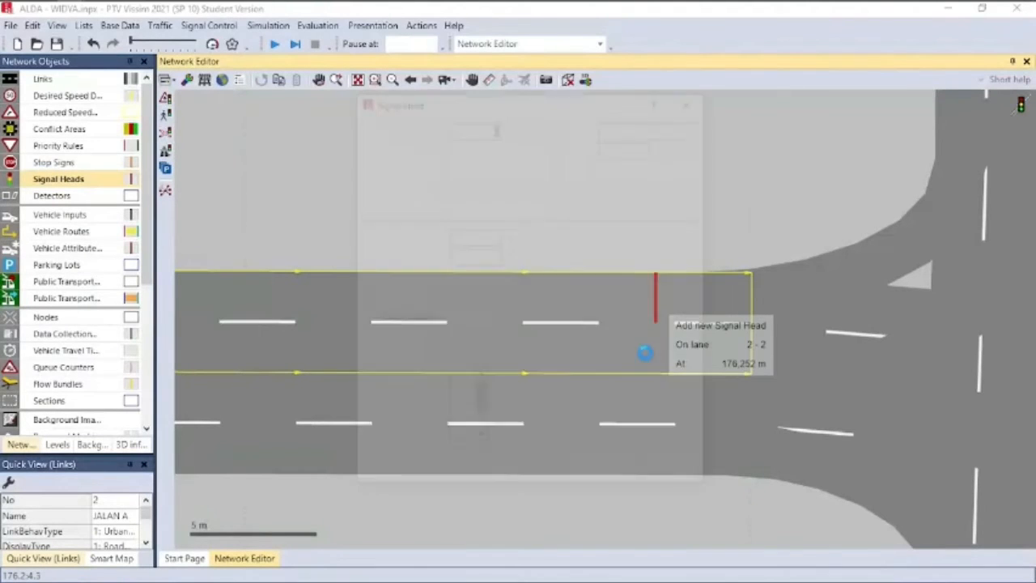
left_click(692, 128)
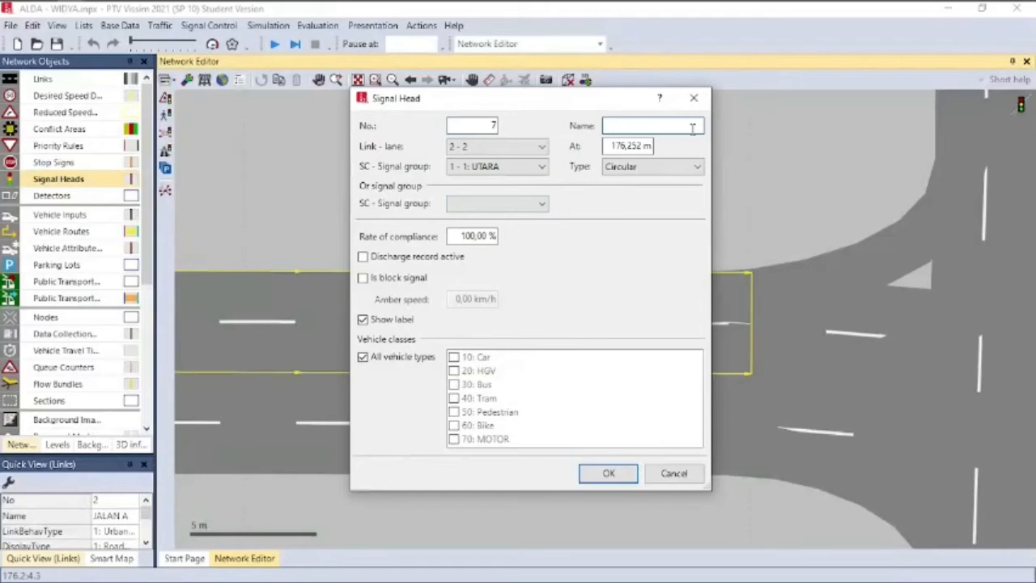
left_click(498, 166)
left_click(498, 226)
left_click(502, 203)
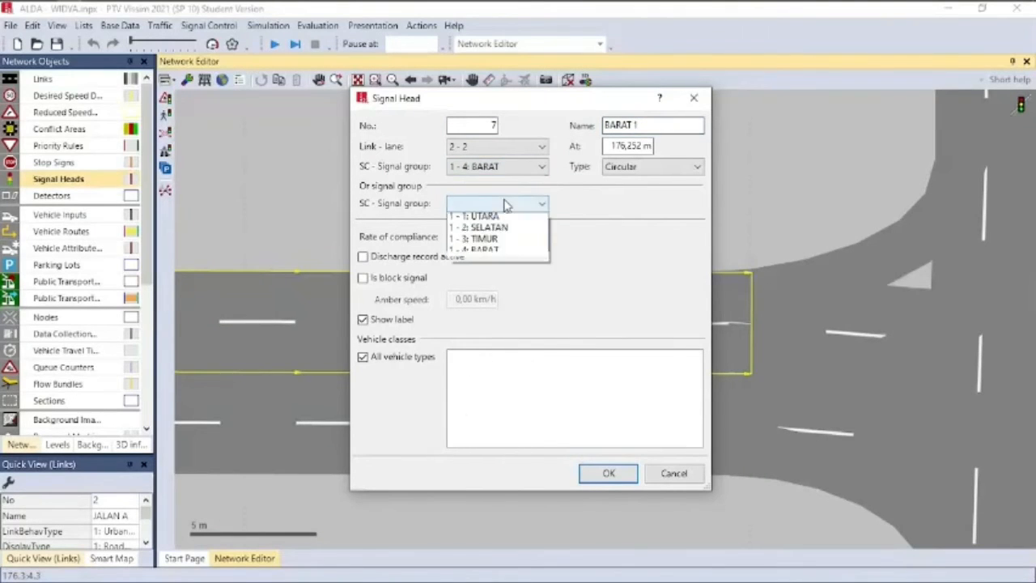
left_click(502, 262)
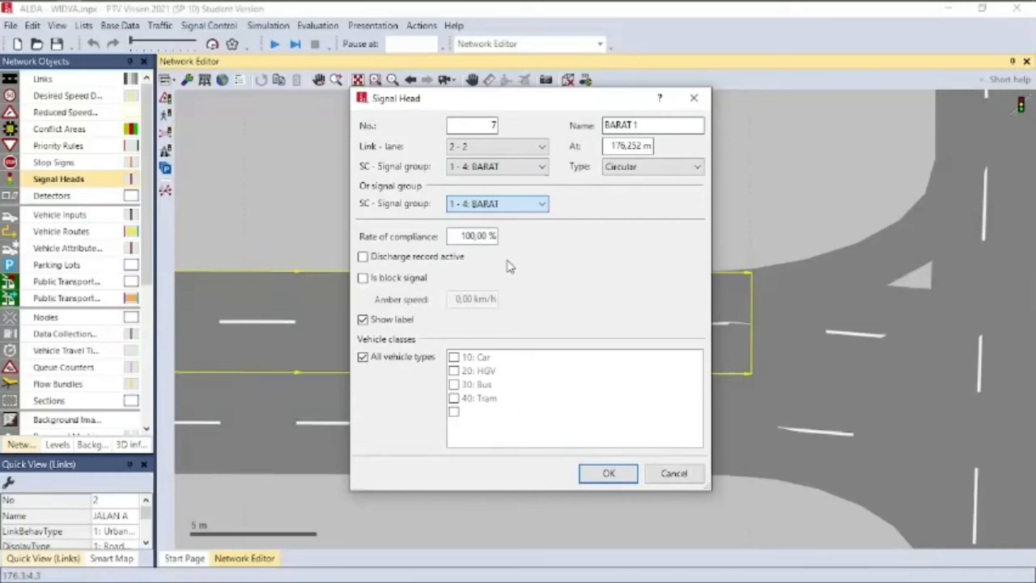
left_click(605, 472)
Duplicate the BARAT 1 signal head and move the copy onto lane 2 - 1 of JALAN A, level with the original
right_click(659, 313)
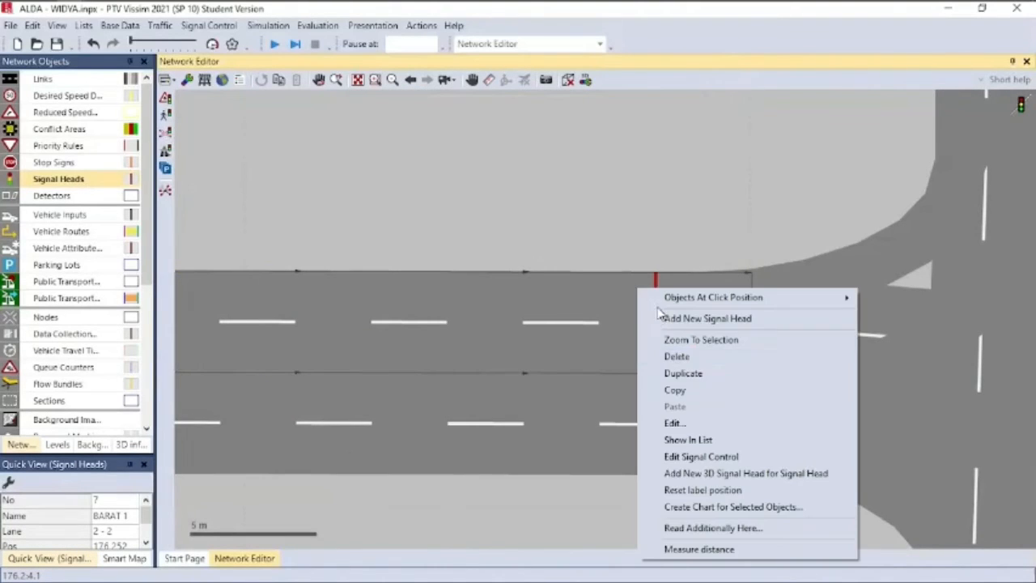
left_click(679, 374)
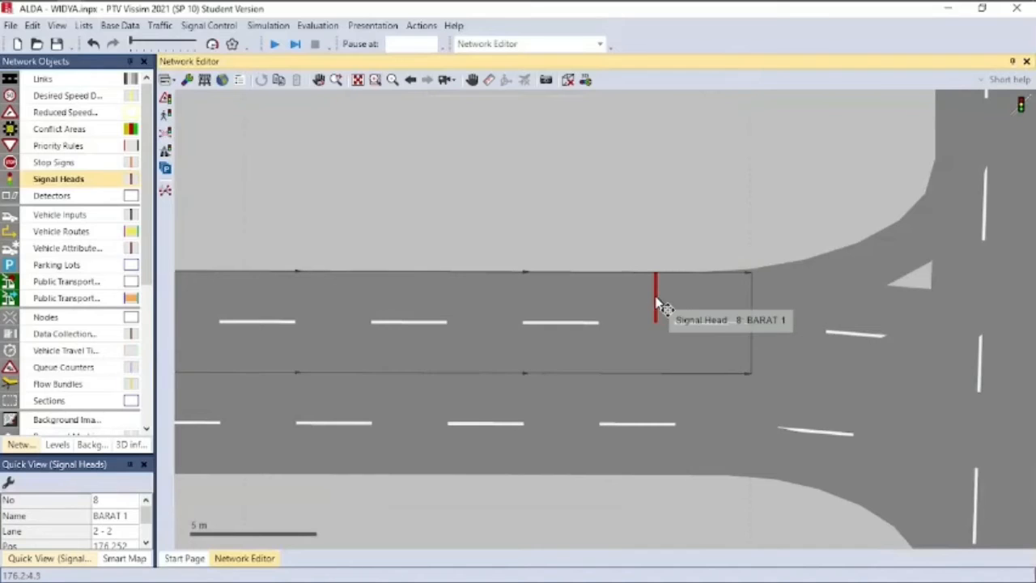
left_click(669, 220)
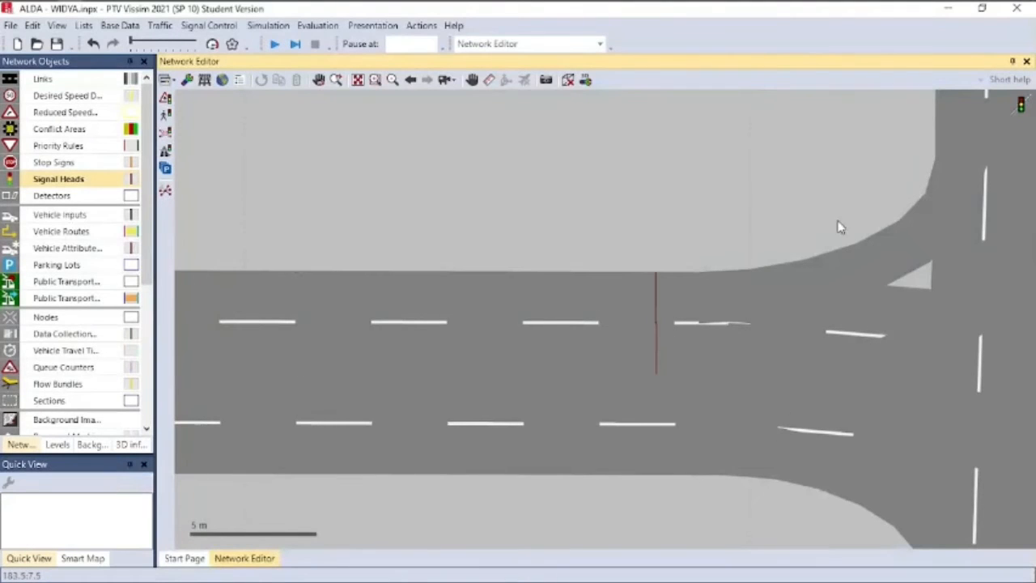
left_click(657, 348)
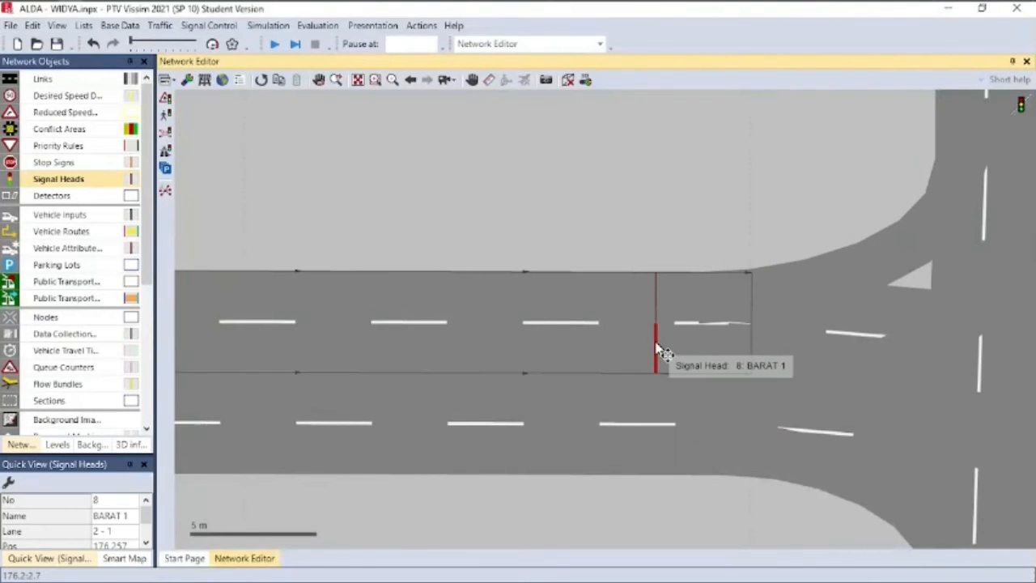
left_click(797, 199)
left_click_drag(815, 200, 603, 229)
scroll(604, 230, "down", 2)
left_click_drag(970, 311, 820, 285)
left_click_drag(817, 248, 786, 169)
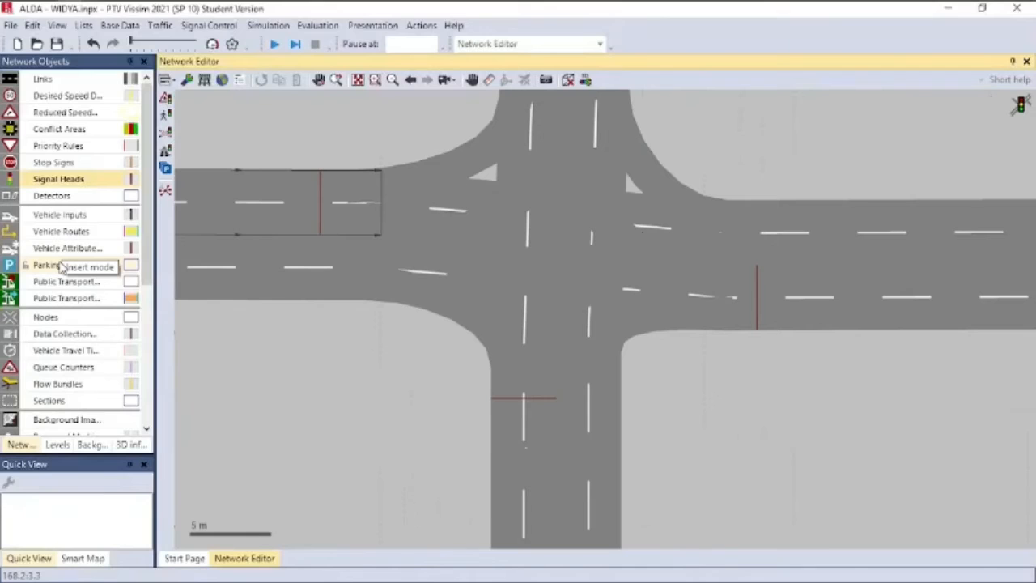
scroll(581, 258, "down", 2)
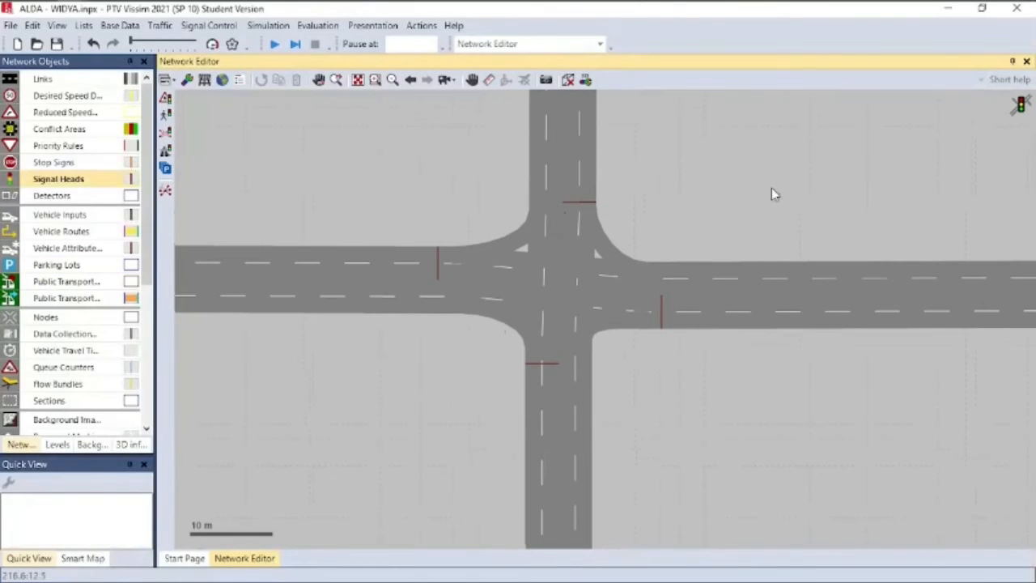
left_click_drag(772, 192, 745, 213)
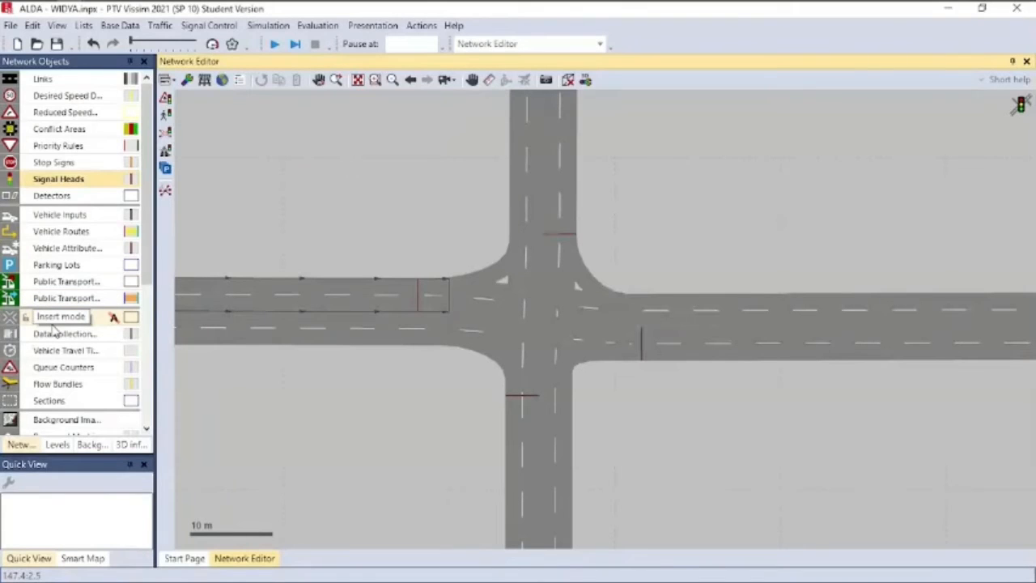
Switch the network to wireframe display and create a rectangular node named SIMPANG near the intersection
left_click(54, 320)
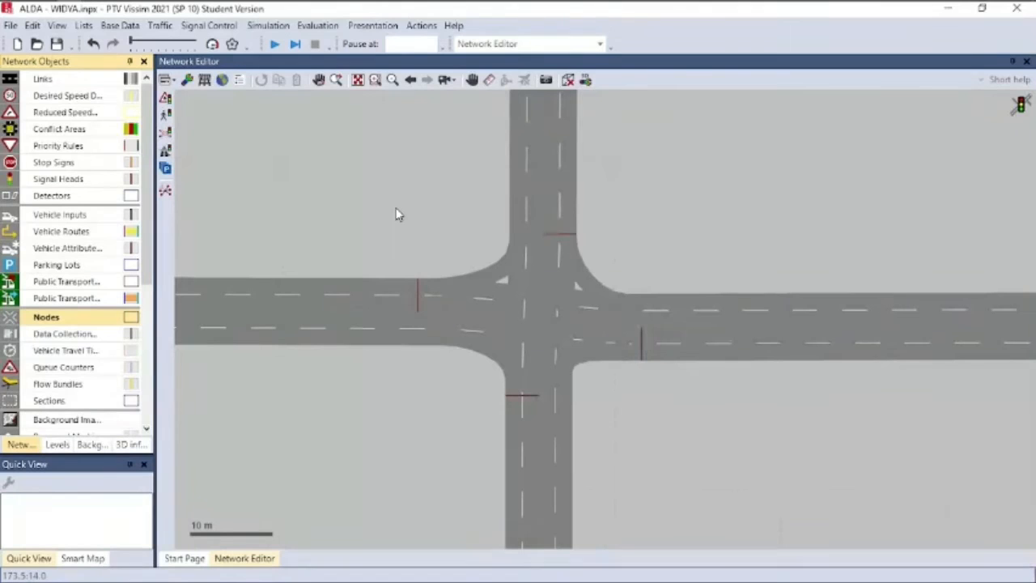
left_click(206, 81)
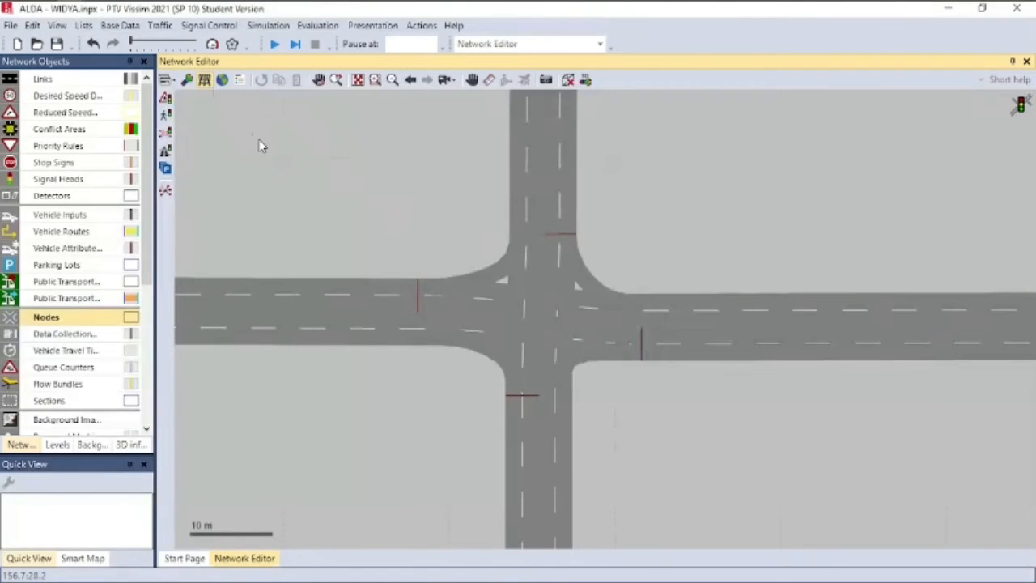
right_click(420, 224)
left_click(434, 229)
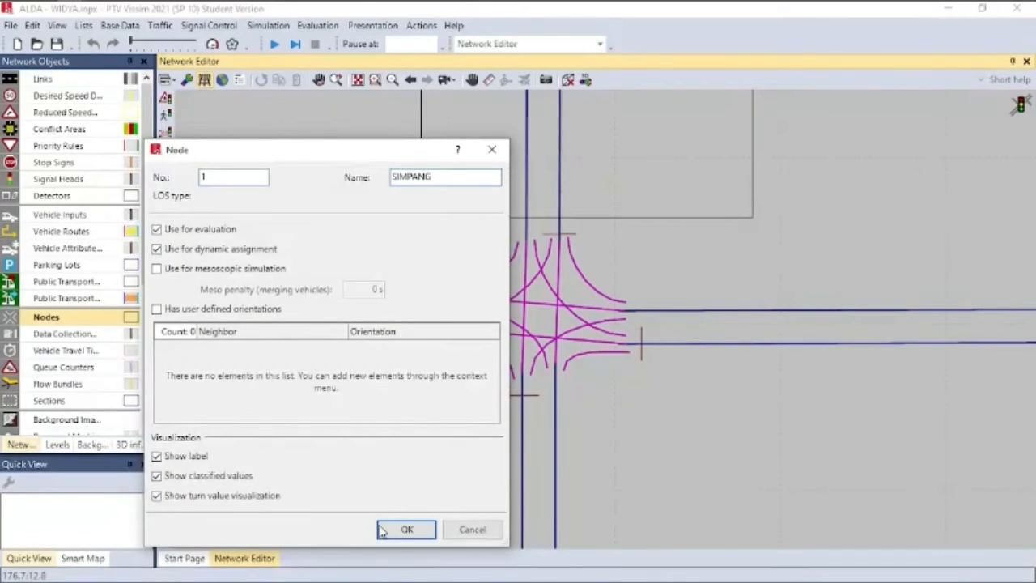
left_click(407, 530)
Reshape the SIMPANG node so its rectangle encloses the whole intersection, with its edges at the signal heads of the four approaches
scroll(640, 307, "down", 2)
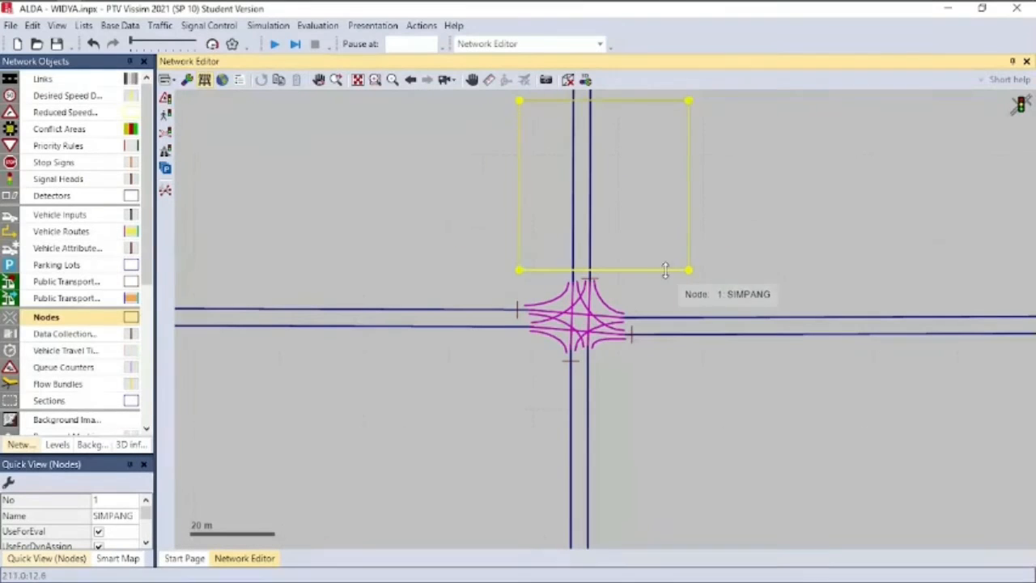
left_click_drag(688, 270, 636, 369)
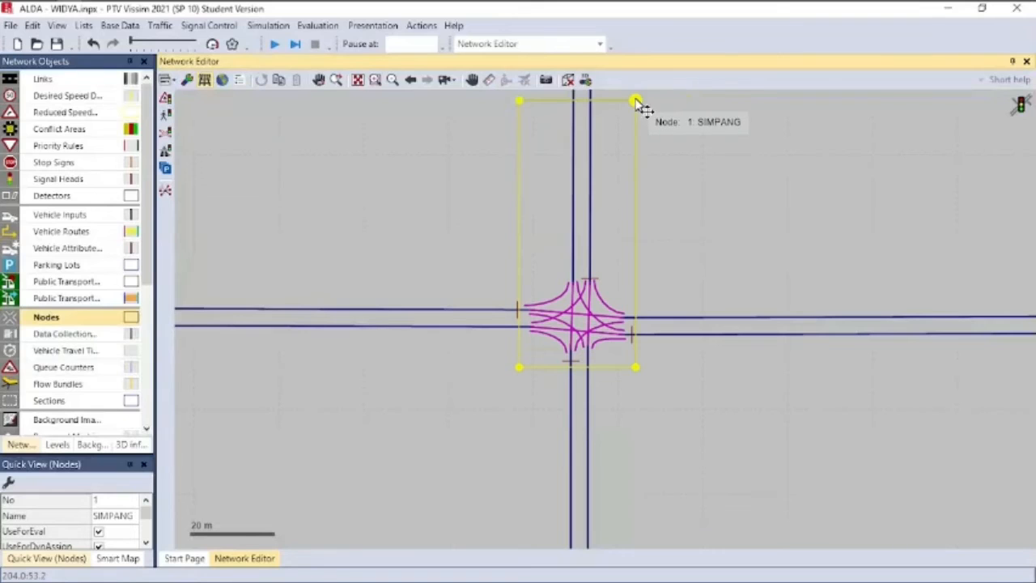
left_click_drag(636, 102, 632, 279)
scroll(613, 324, "up", 4)
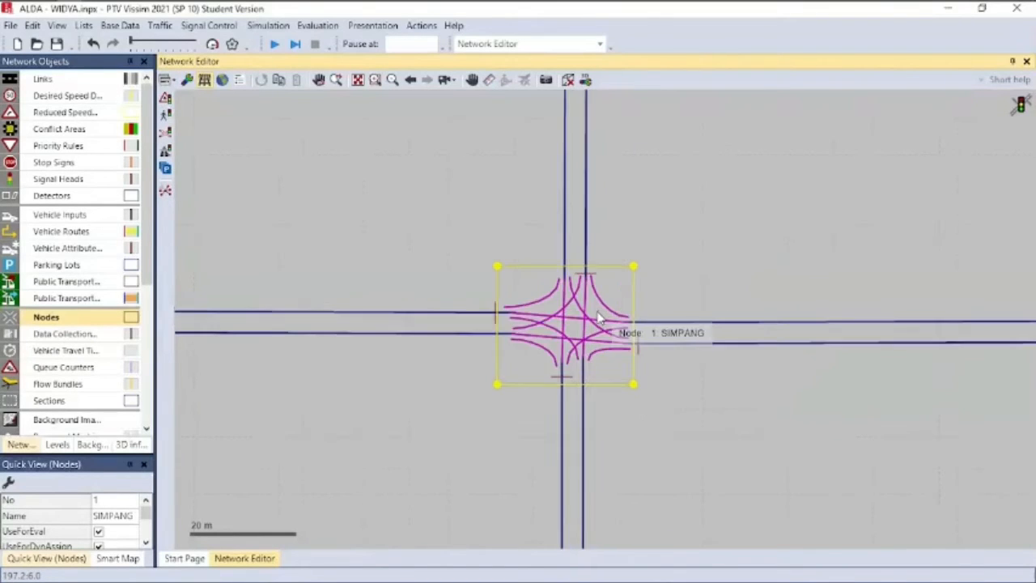
scroll(571, 314, "up", 1)
left_click_drag(402, 231, 402, 239)
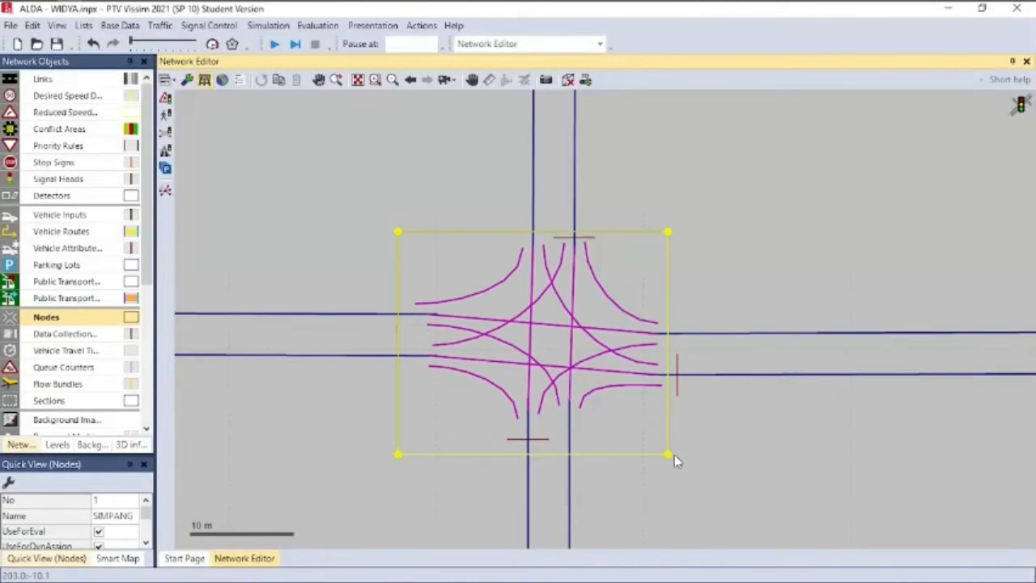
left_click_drag(668, 455, 682, 441)
left_click_drag(678, 234, 679, 238)
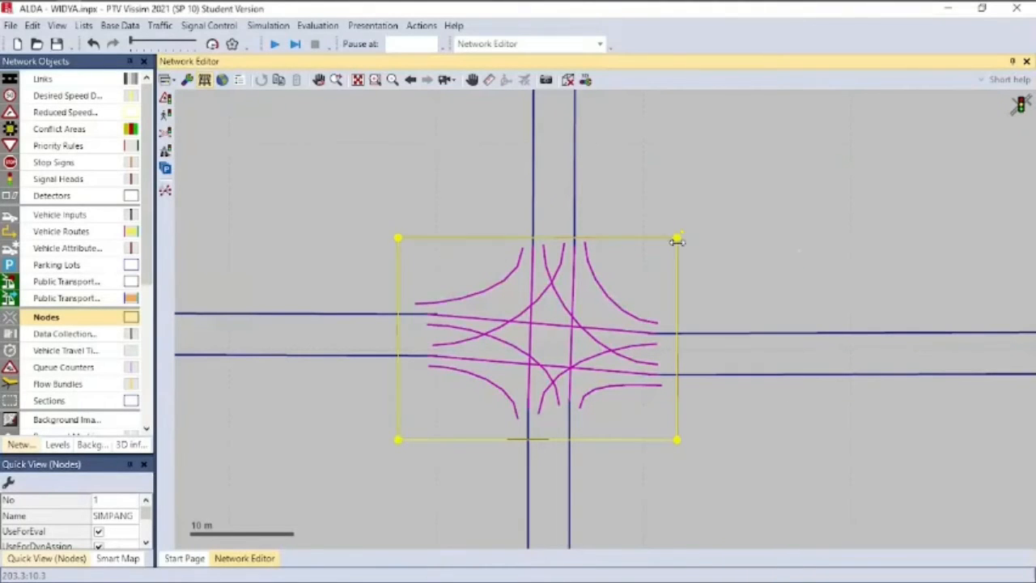
left_click(747, 191)
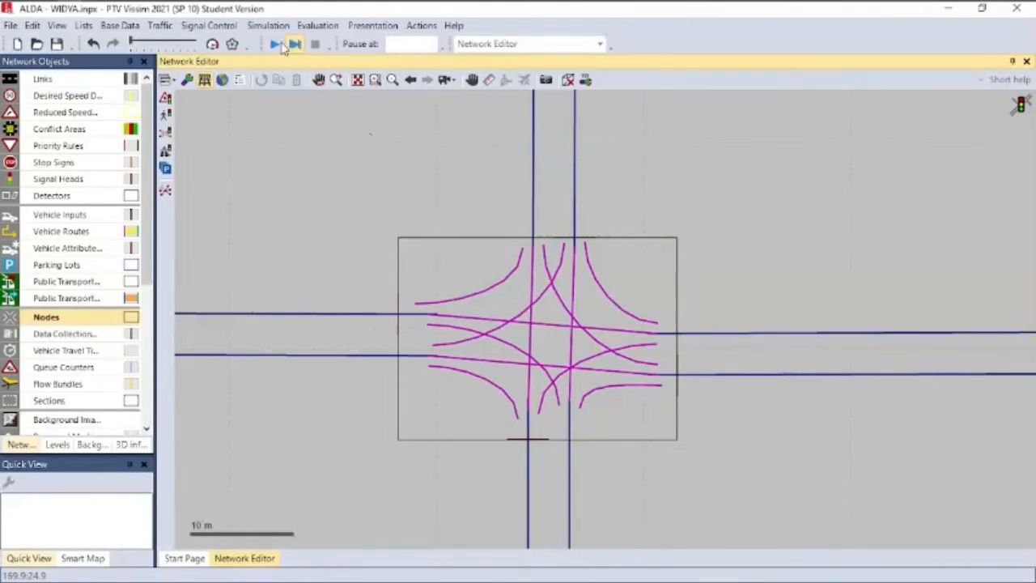
Enable data collection for Nodes in the evaluation configuration with a to-time of 600
left_click(317, 25)
left_click(309, 42)
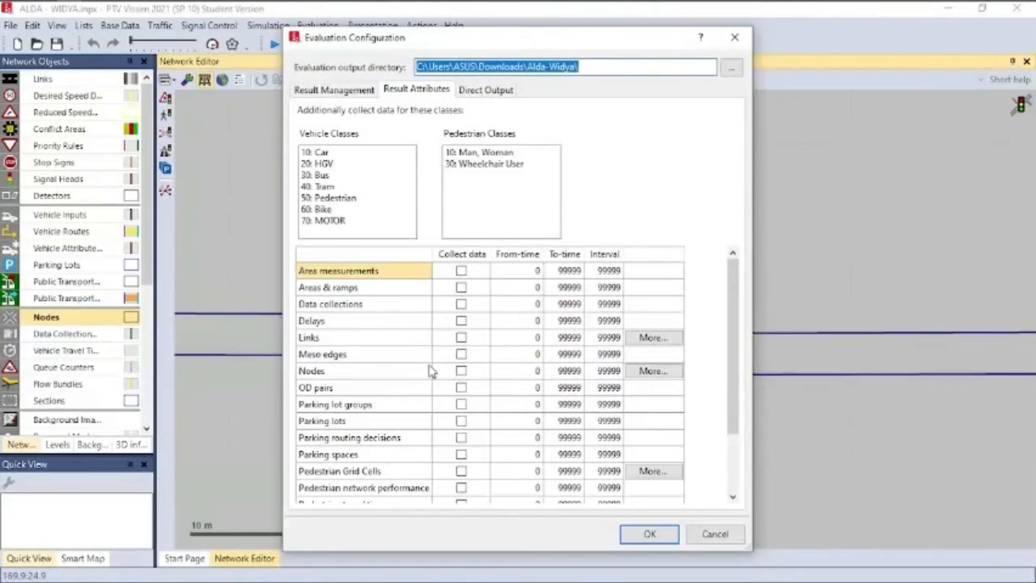
left_click(384, 372)
left_click(460, 372)
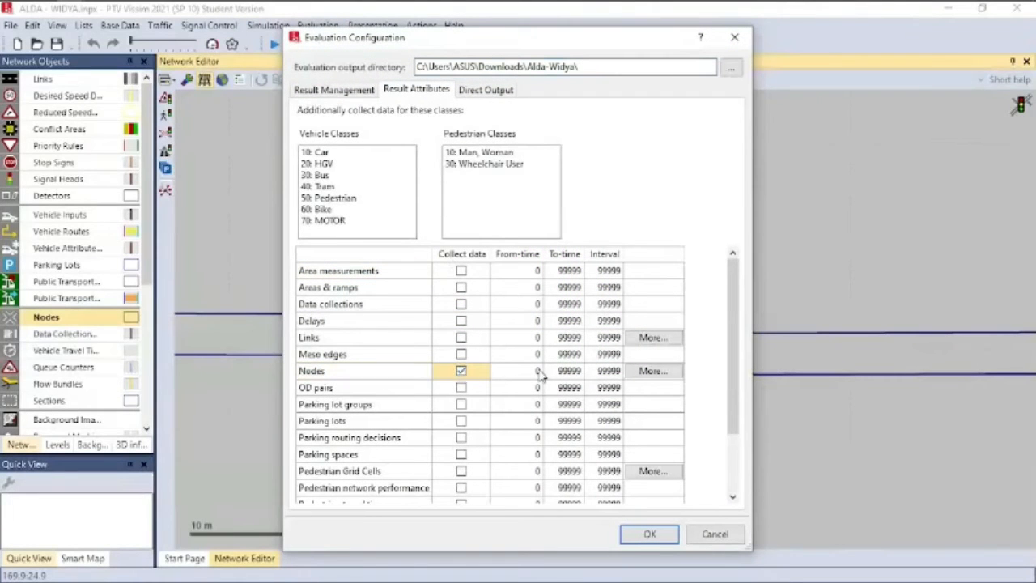
left_click(568, 371)
left_click(568, 371)
type("60")
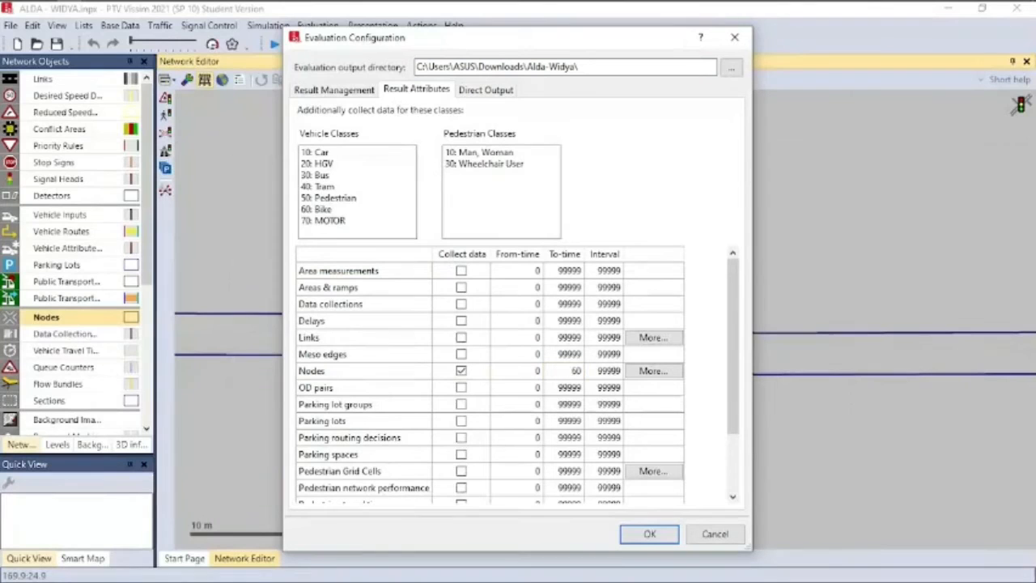
type("0")
key("Return")
left_click(596, 373)
left_click(649, 533)
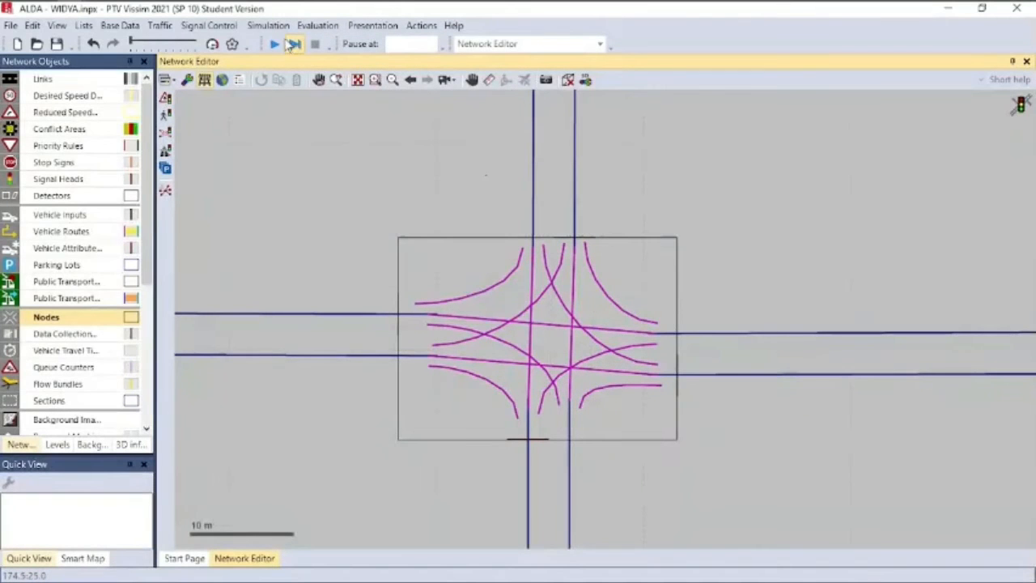
Open the Node Results list and shrink it so the full intersection fits in the network view above
left_click(317, 25)
mouse_move(315, 121)
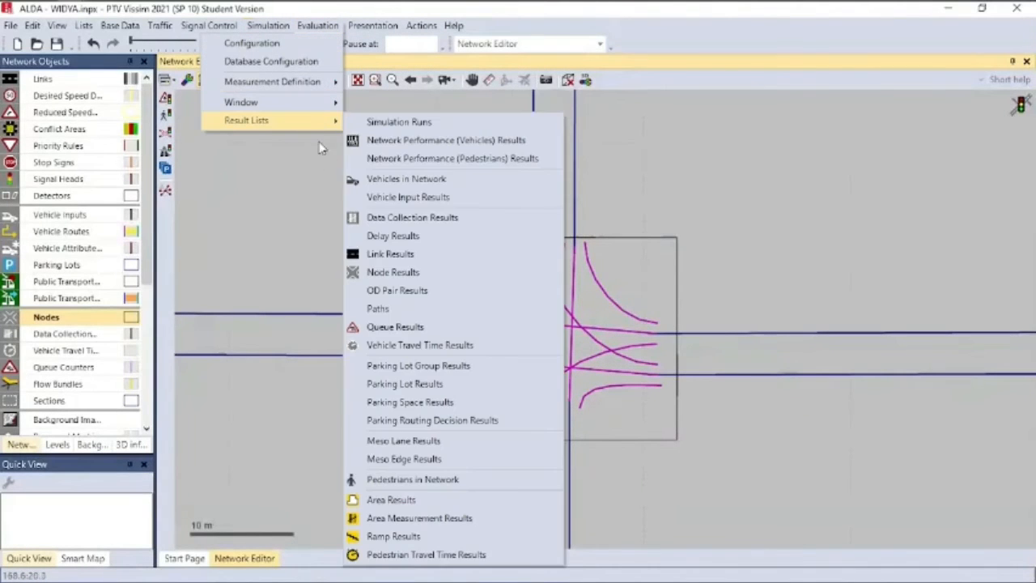
left_click(392, 272)
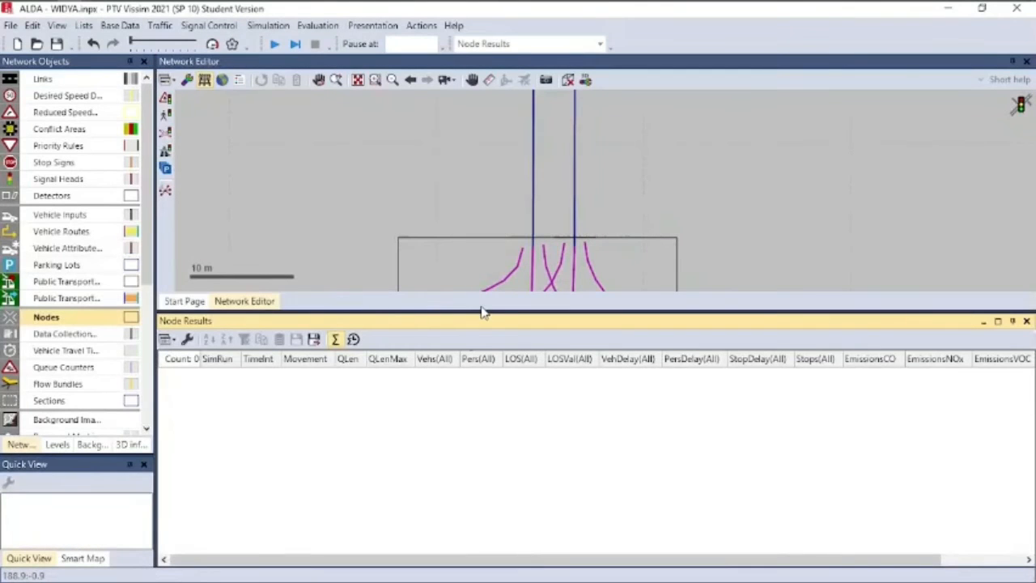
left_click_drag(481, 311, 490, 357)
left_click_drag(744, 256, 611, 210)
scroll(674, 130, "down", 4)
scroll(696, 144, "down", 1)
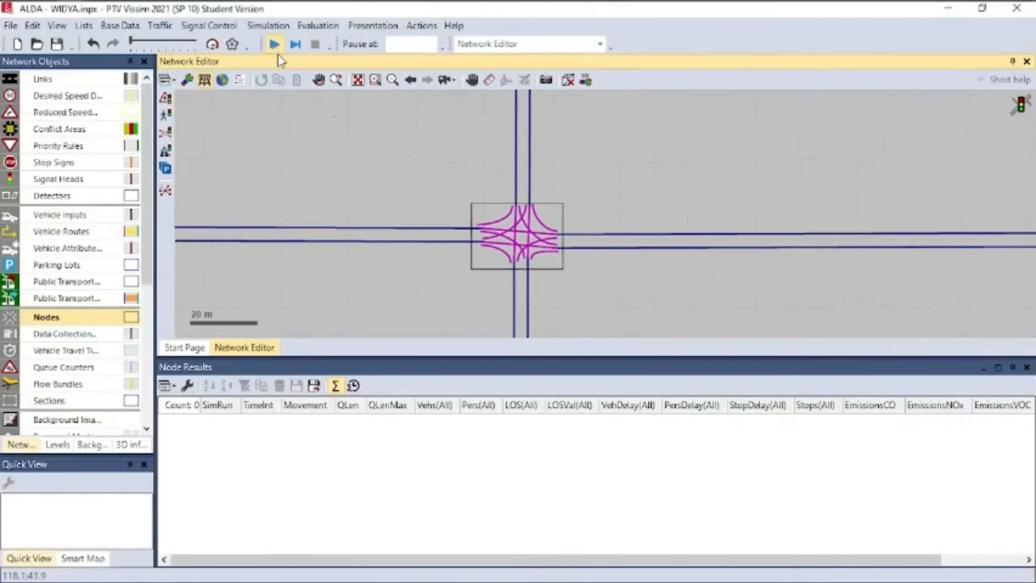
Turn off the wireframe display and start the continuous simulation, saving the network changes
left_click(204, 79)
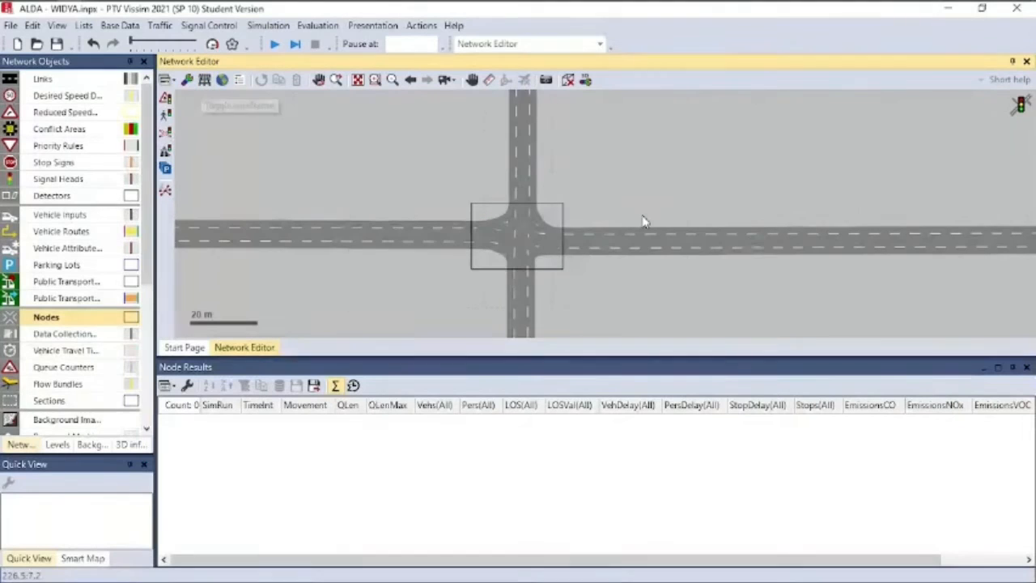
left_click_drag(640, 220, 611, 193)
left_click(278, 46)
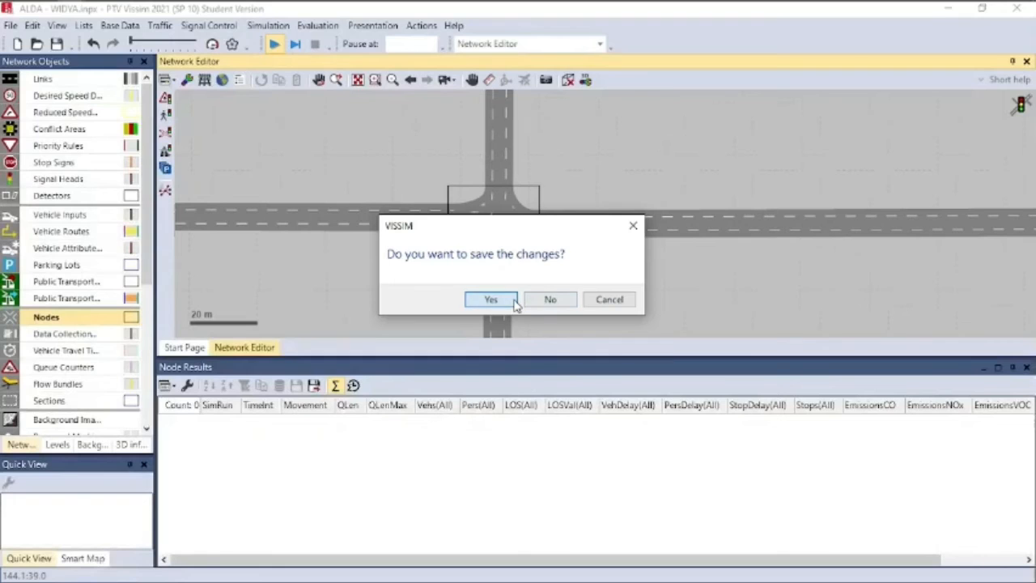
left_click(513, 300)
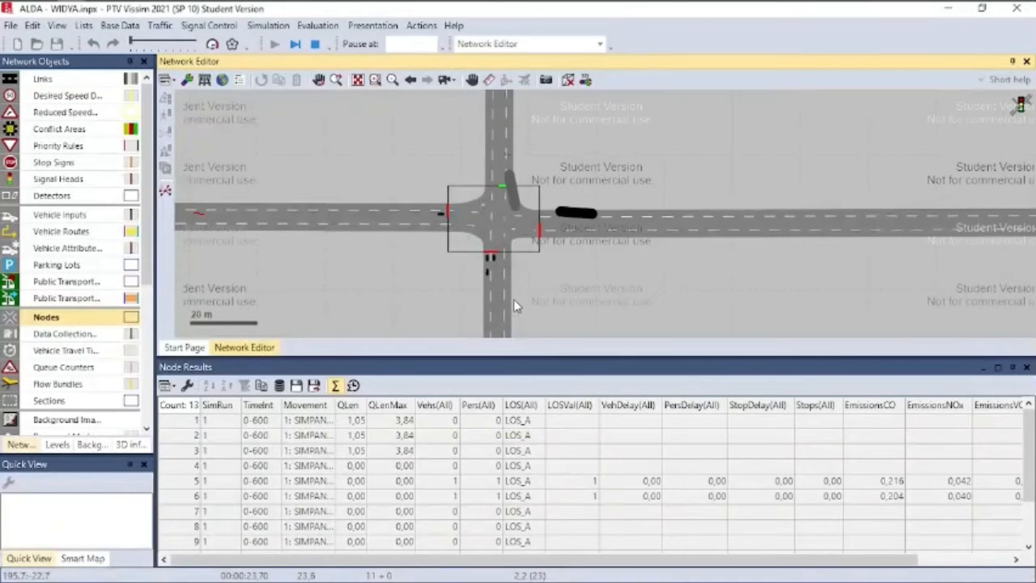
Show the running simulation in 3D and tilt the camera to a low perspective view of the intersection
left_click(568, 80)
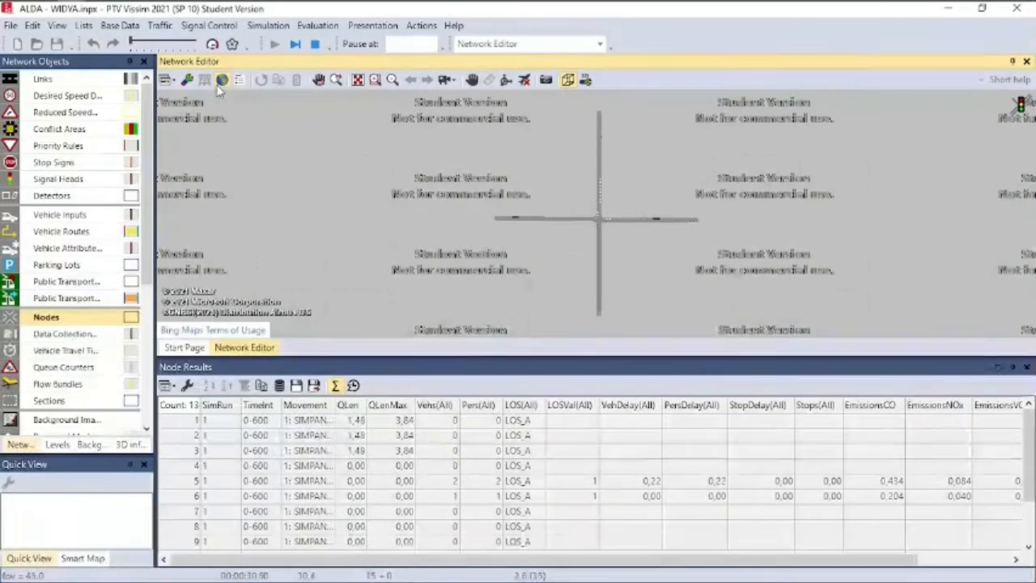
scroll(602, 198, "up", 5)
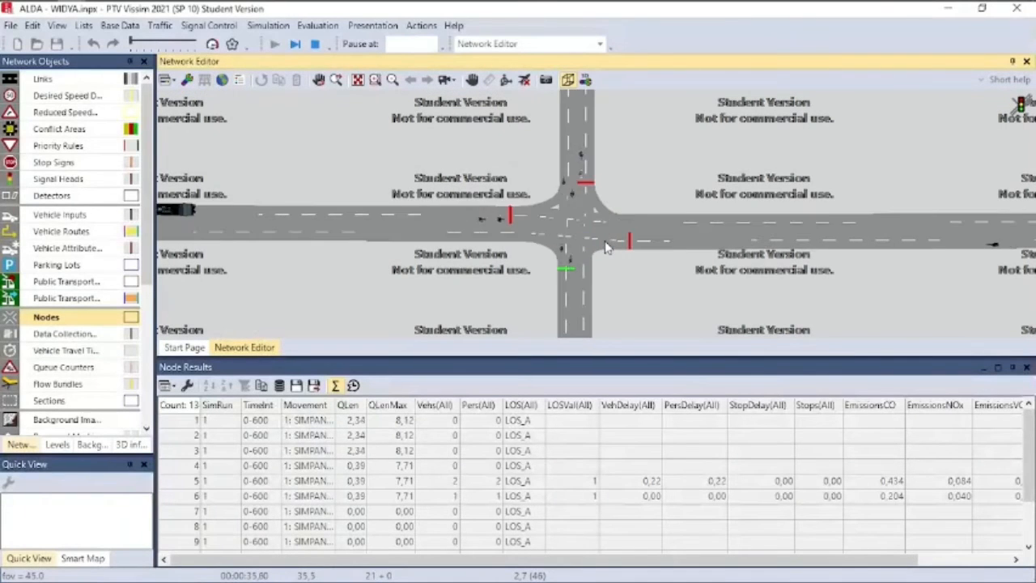
left_click(506, 79)
left_click_drag(552, 285, 587, 188)
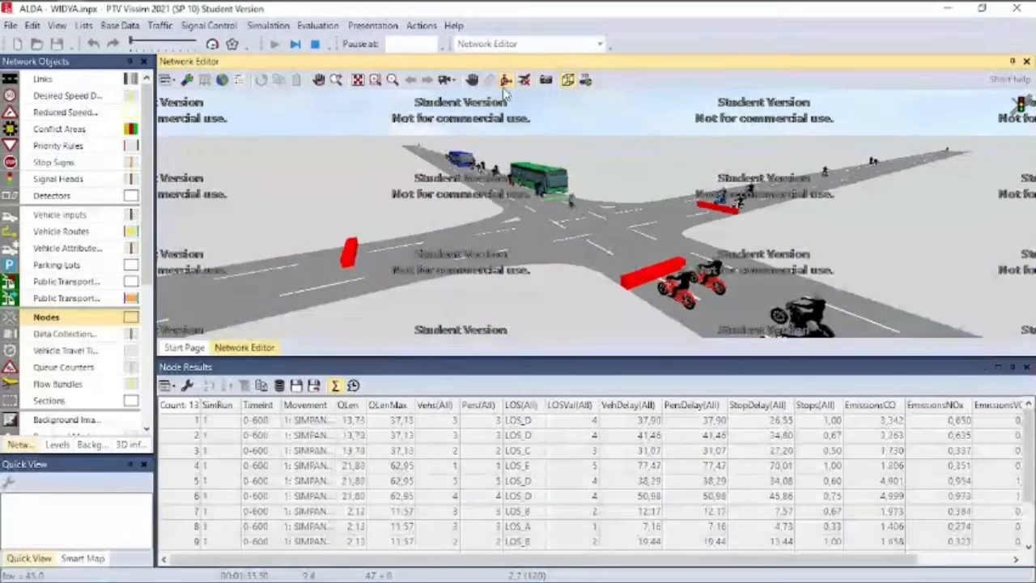
Return to the 2D view and finish the simulation at maximum speed, ignoring the vehicle type warning
left_click(567, 79)
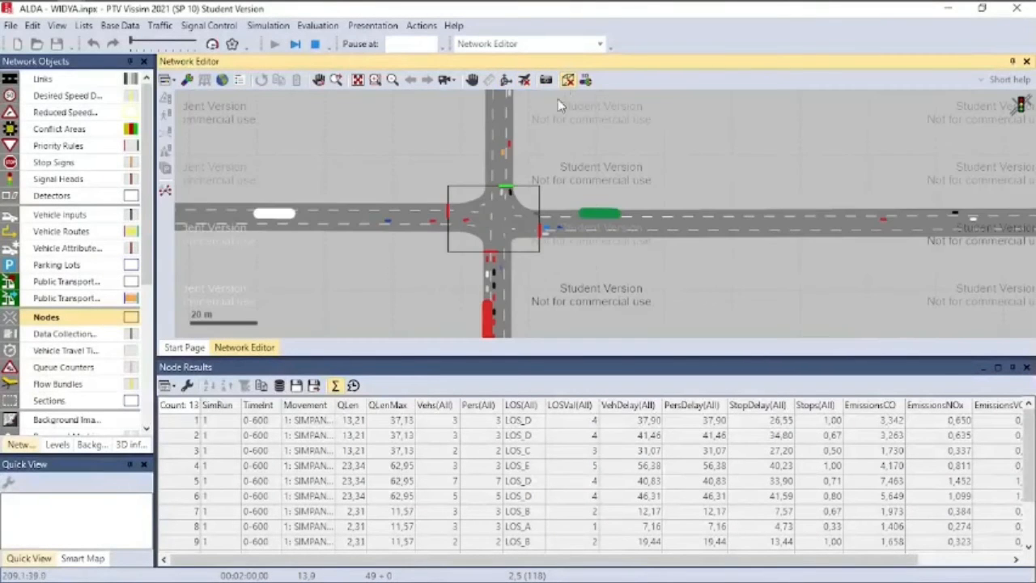
left_click(212, 44)
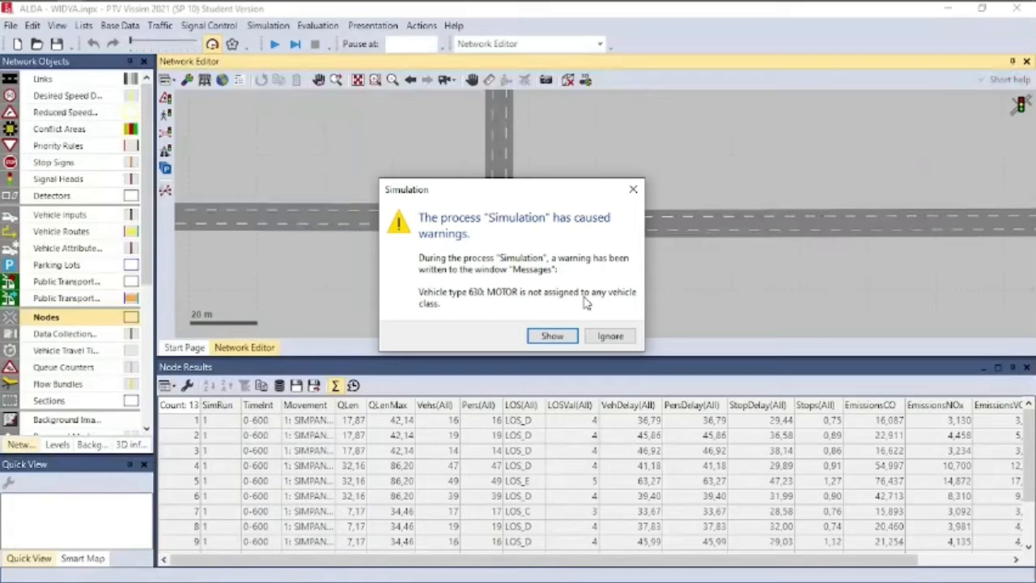
left_click(610, 336)
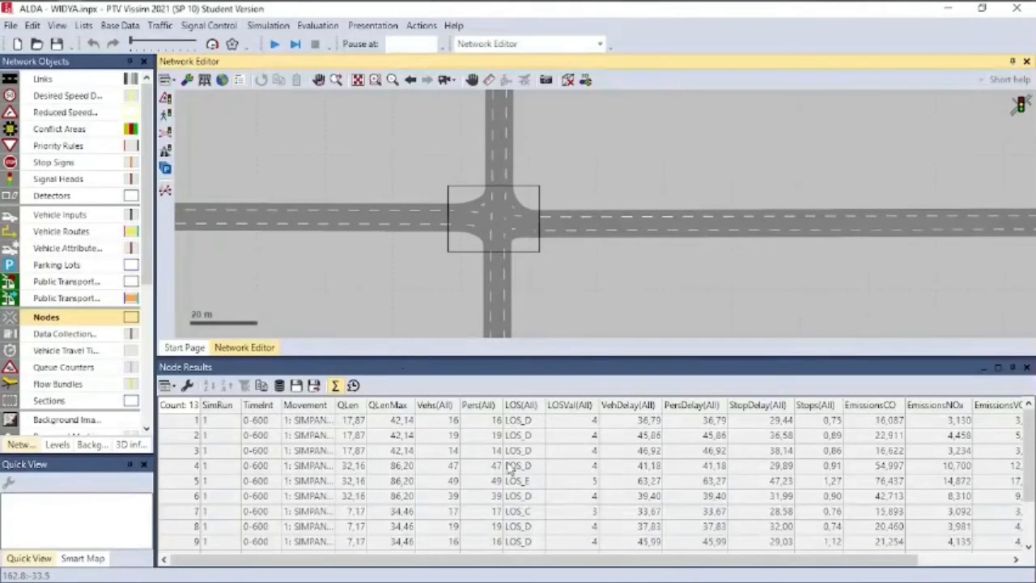
Save the node results as a Vissim attribute file (.att) in the project folder under the proposed name and close the results list
left_click(297, 385)
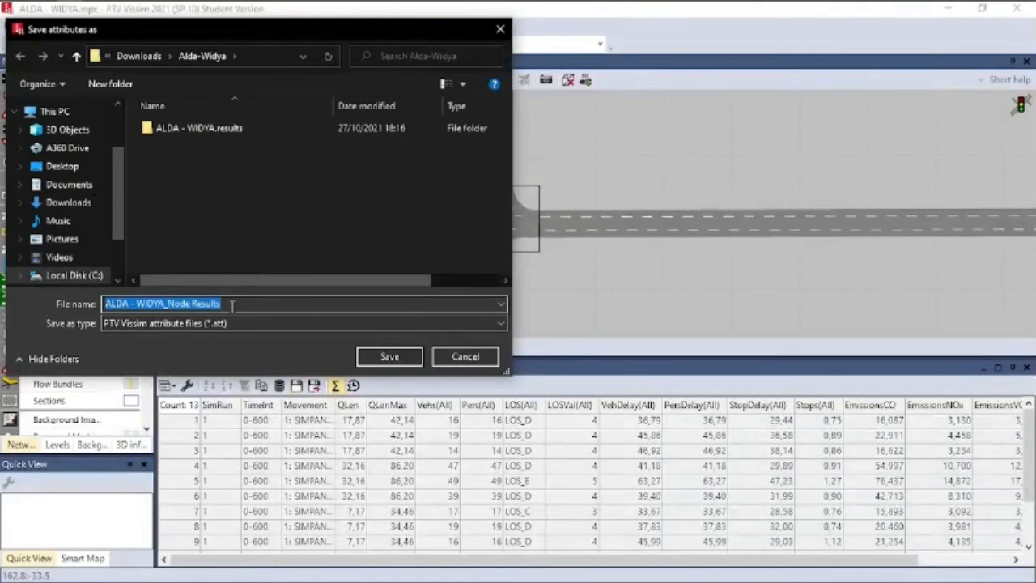
left_click(233, 303)
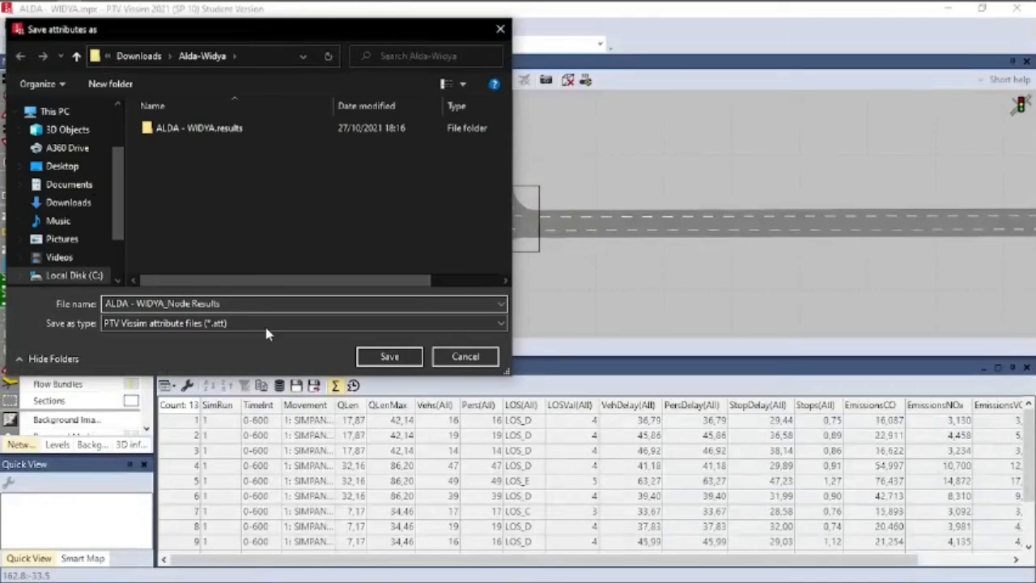
left_click(386, 357)
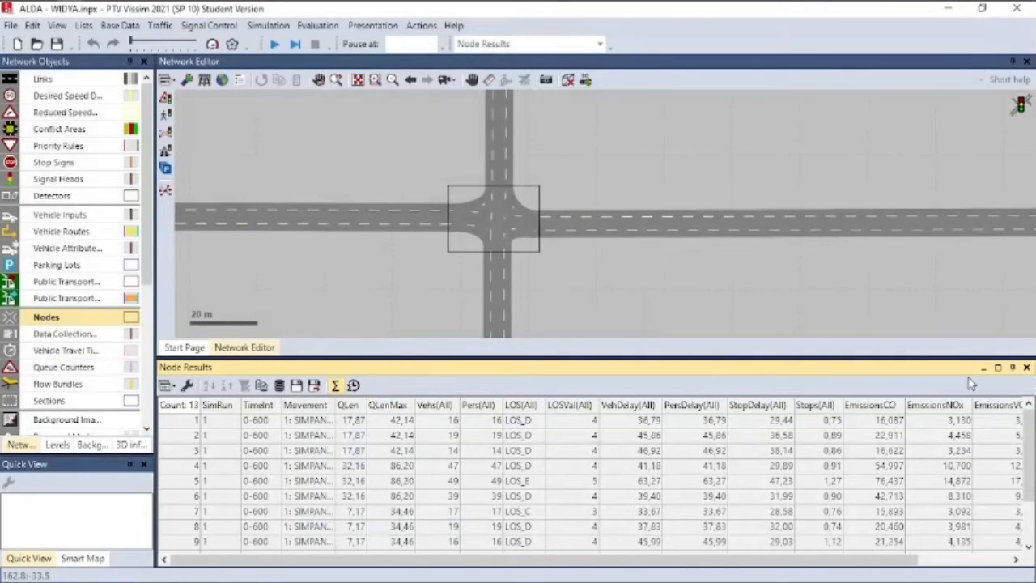
left_click(1027, 368)
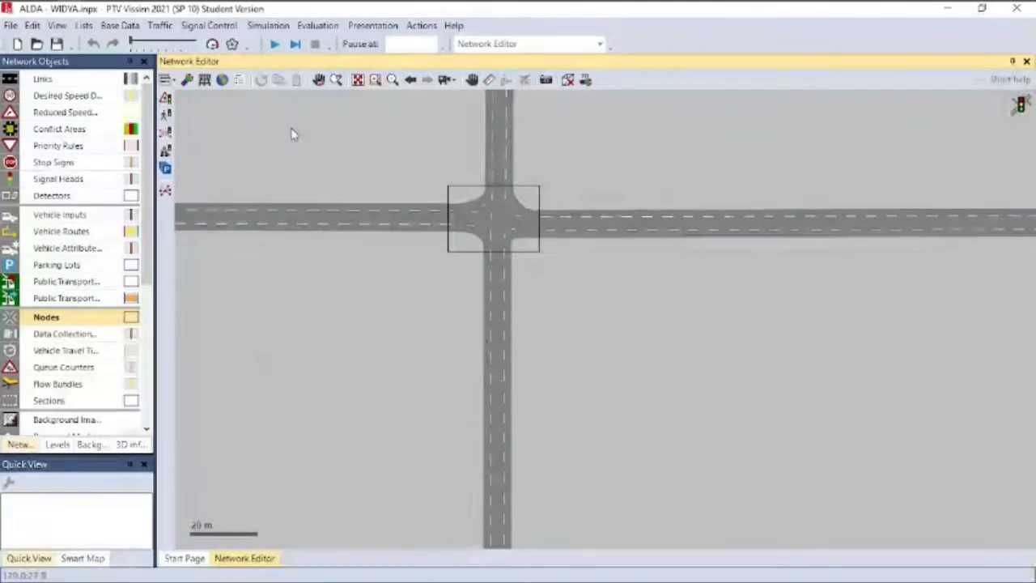
Switch to Excel with a new blank workbook and maximize its window
key("super")
key("super")
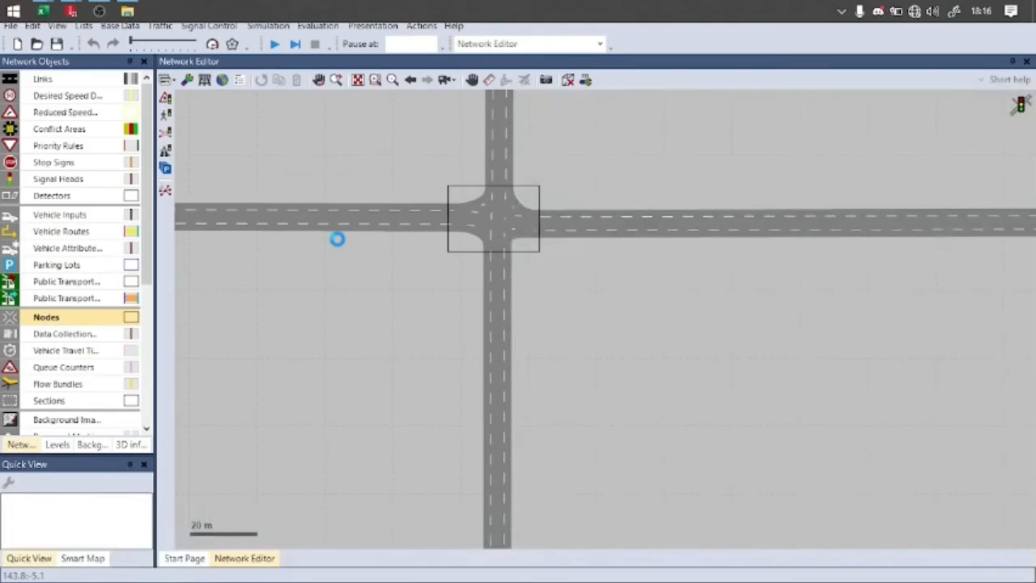
key("super")
type("EXCE")
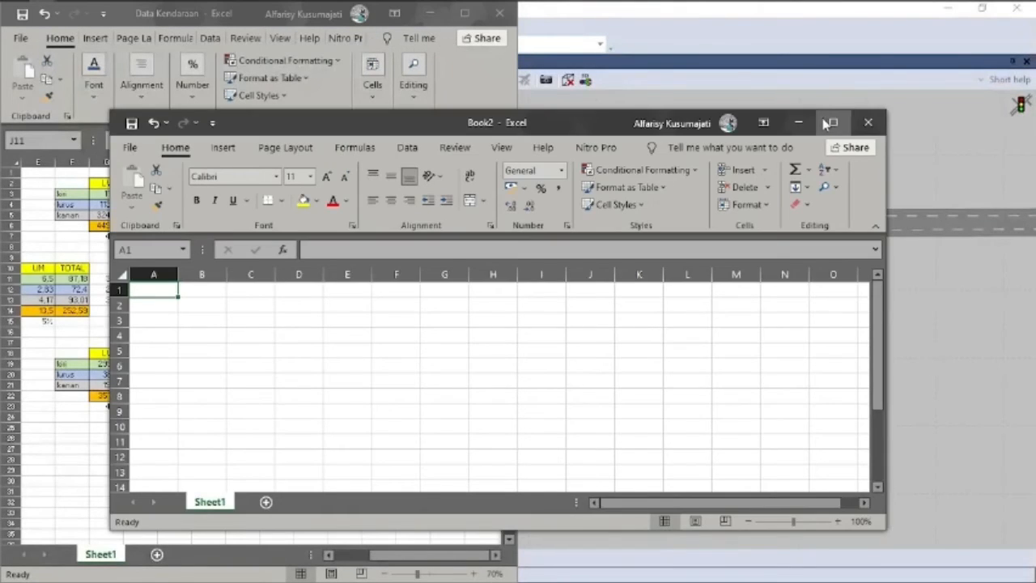
left_click(830, 123)
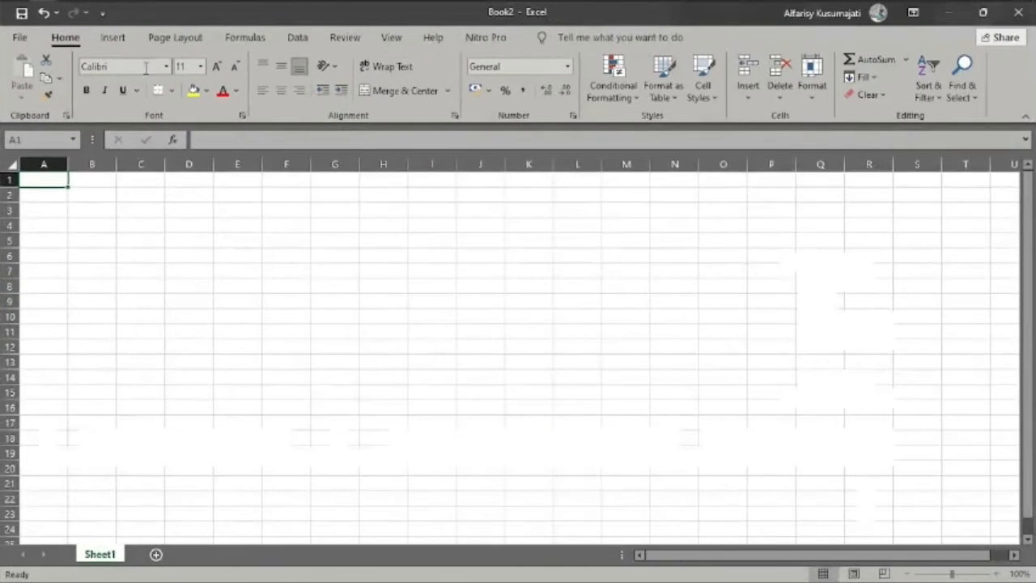
Open the exported node results attribute file (.att) from the project folder under Downloads, starting the Text Import Wizard
left_click(16, 38)
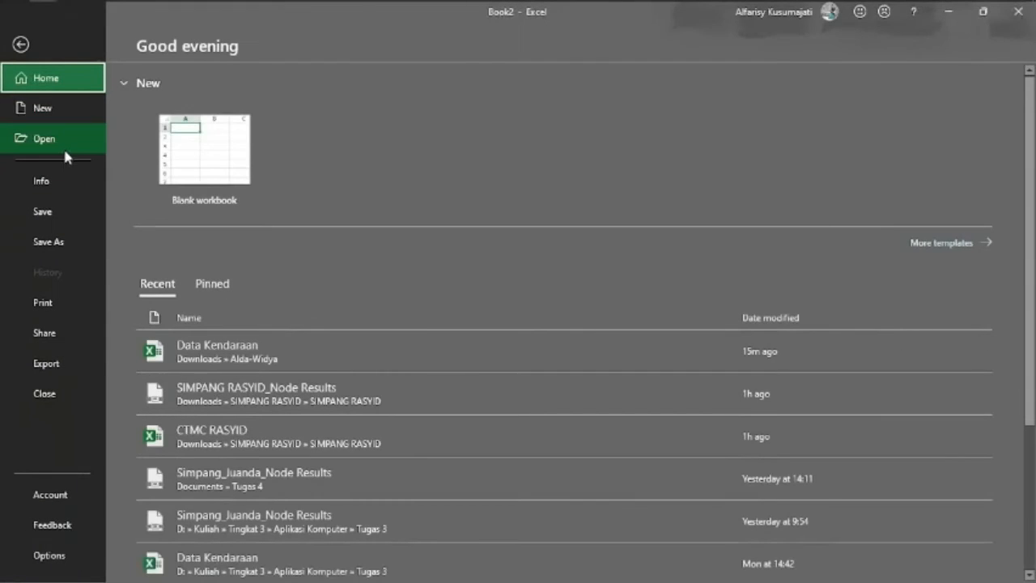
left_click(65, 149)
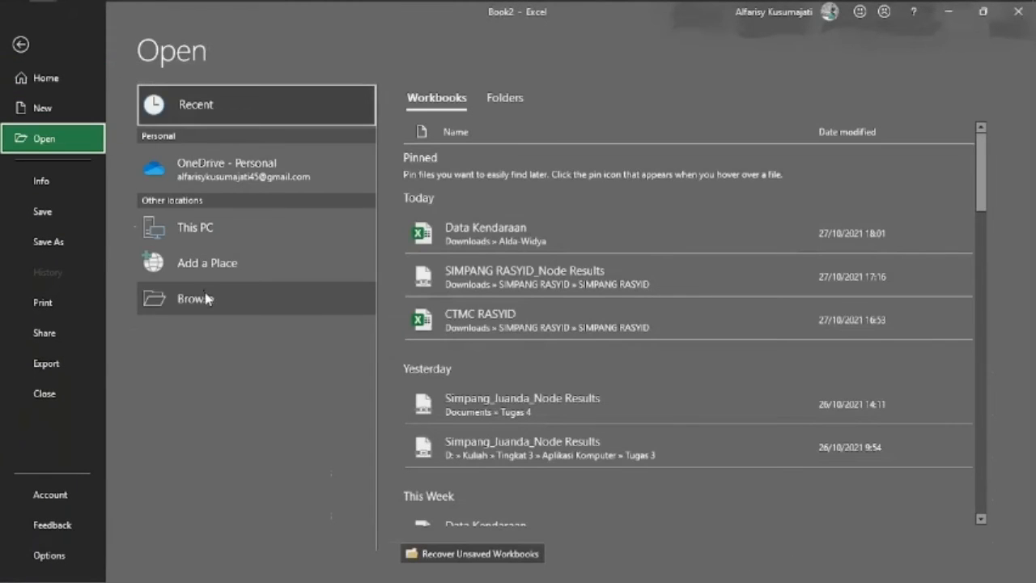
left_click(361, 308)
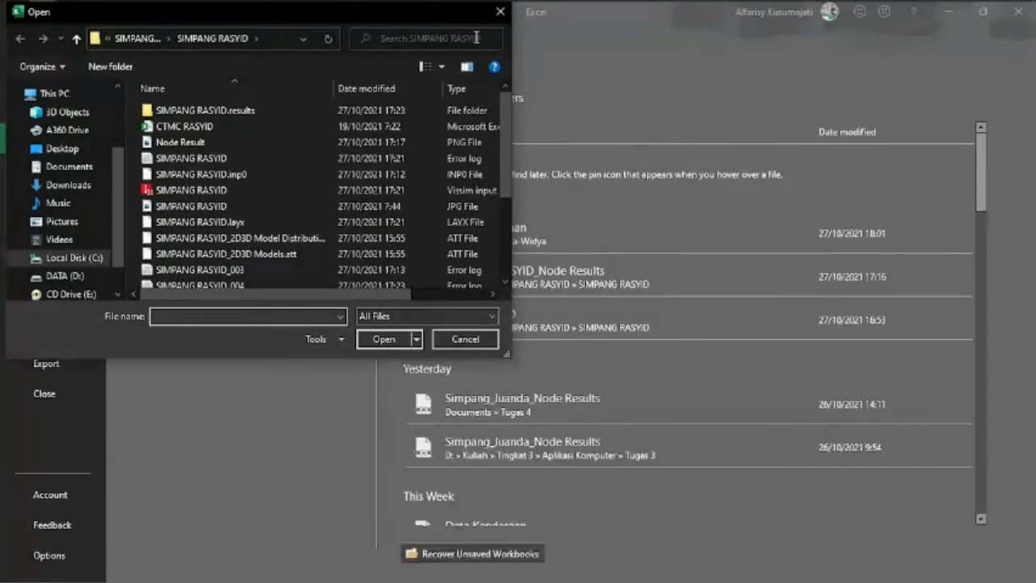
left_click(68, 185)
scroll(267, 251, "down", 1)
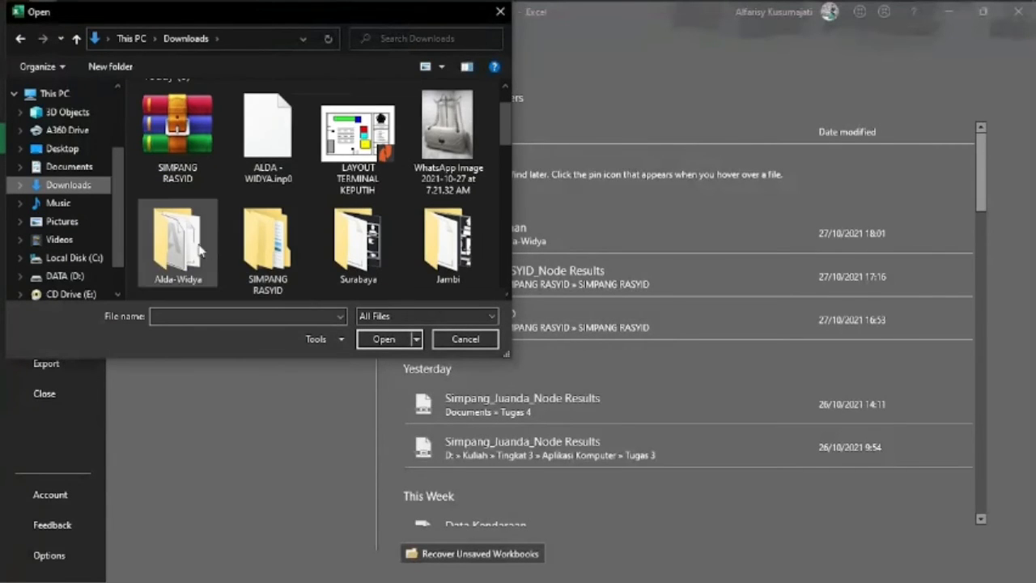
double_click(168, 255)
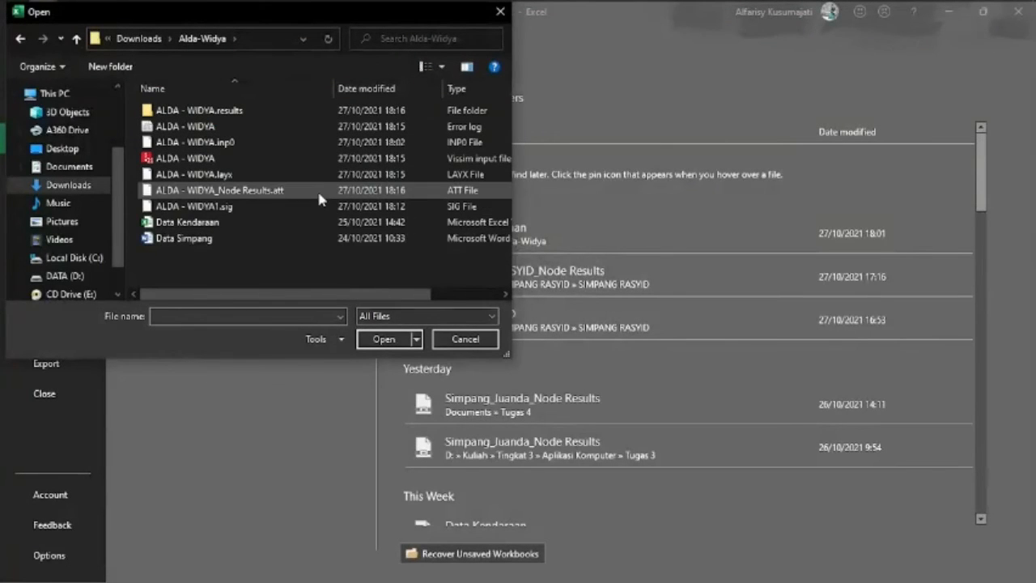
key("Escape")
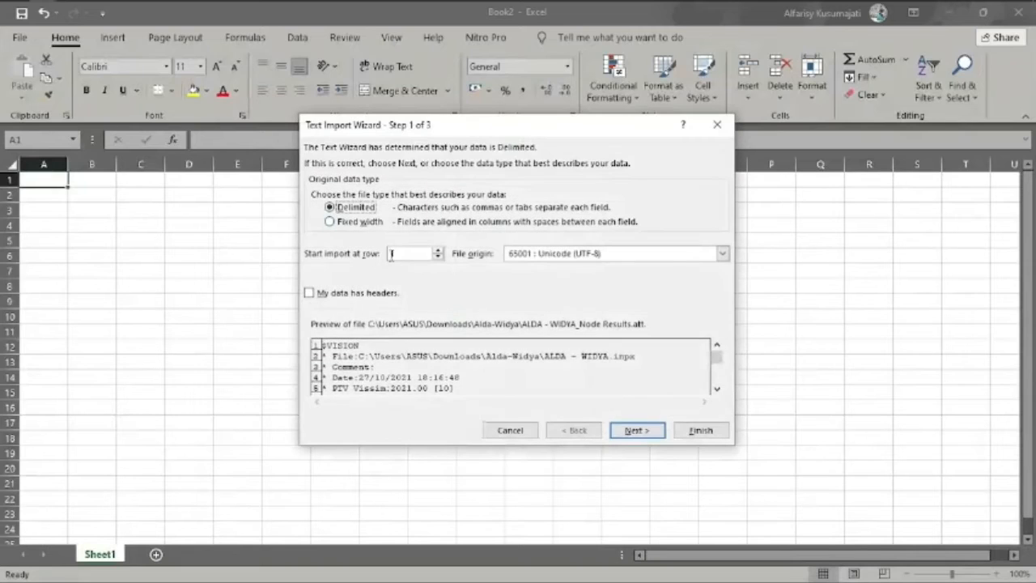
Import the file as delimited text, split by semicolon instead of tab with General column format, and view the node results table
left_click(636, 431)
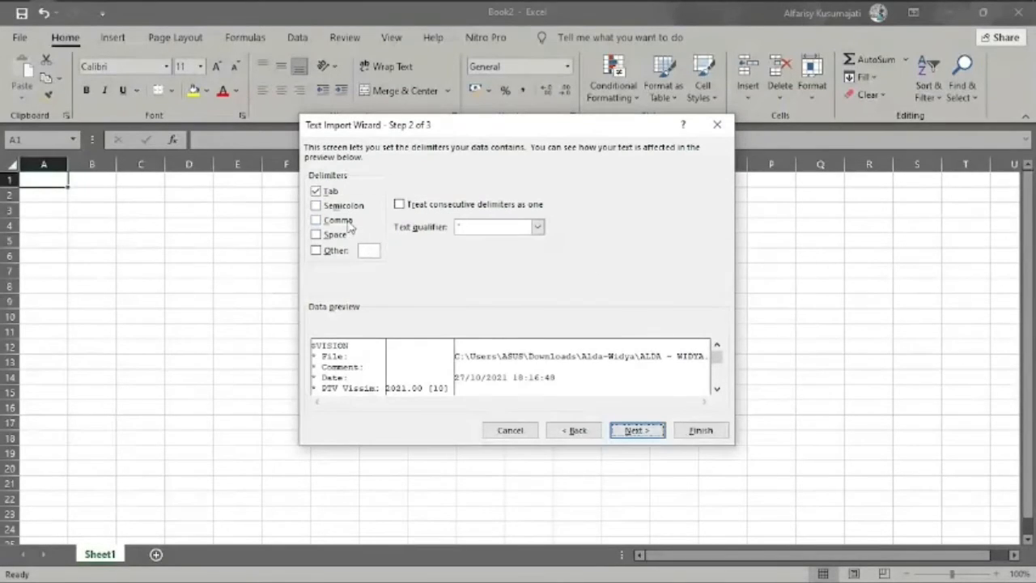
left_click(332, 191)
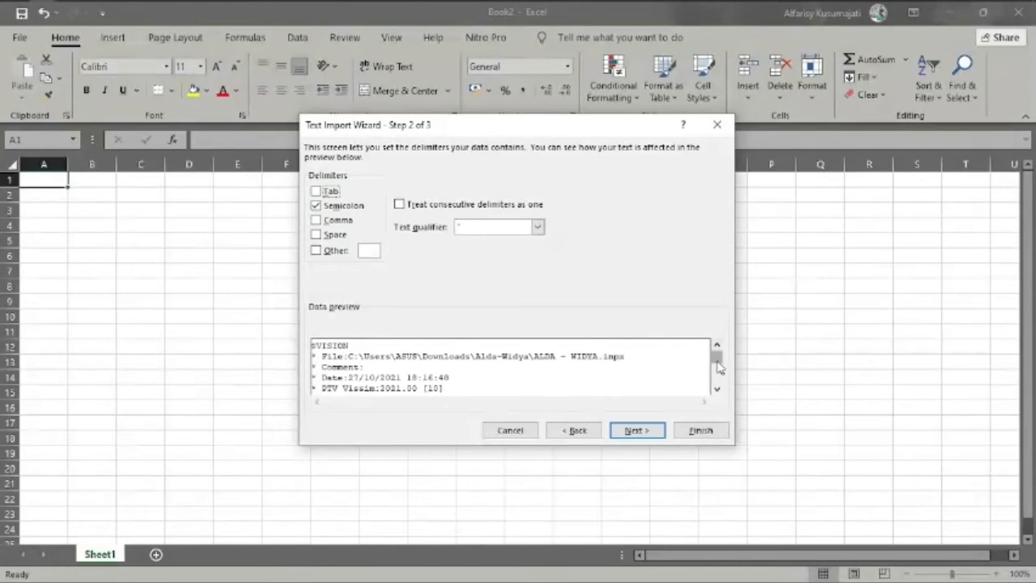
left_click_drag(721, 377, 722, 387)
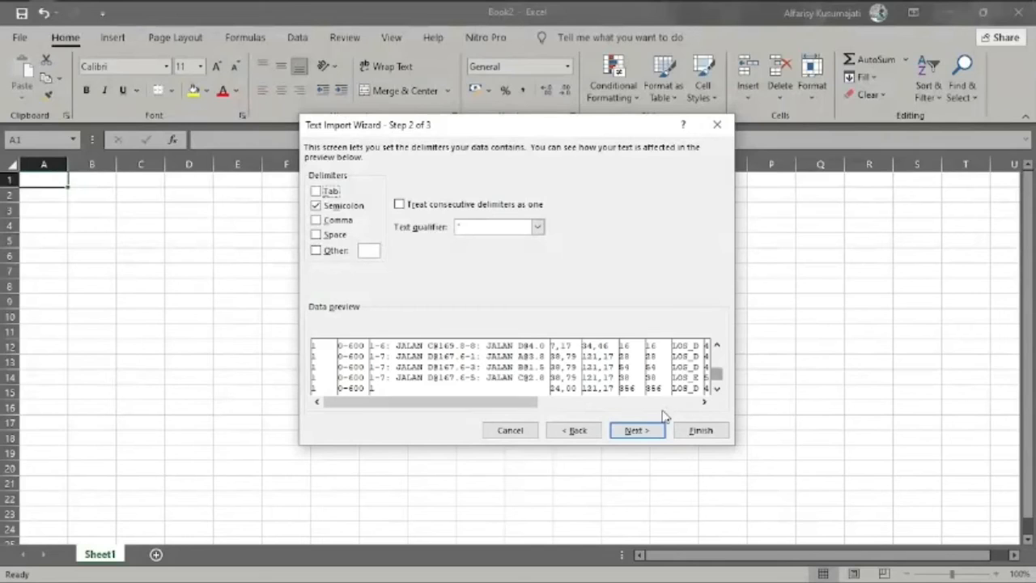
left_click(635, 430)
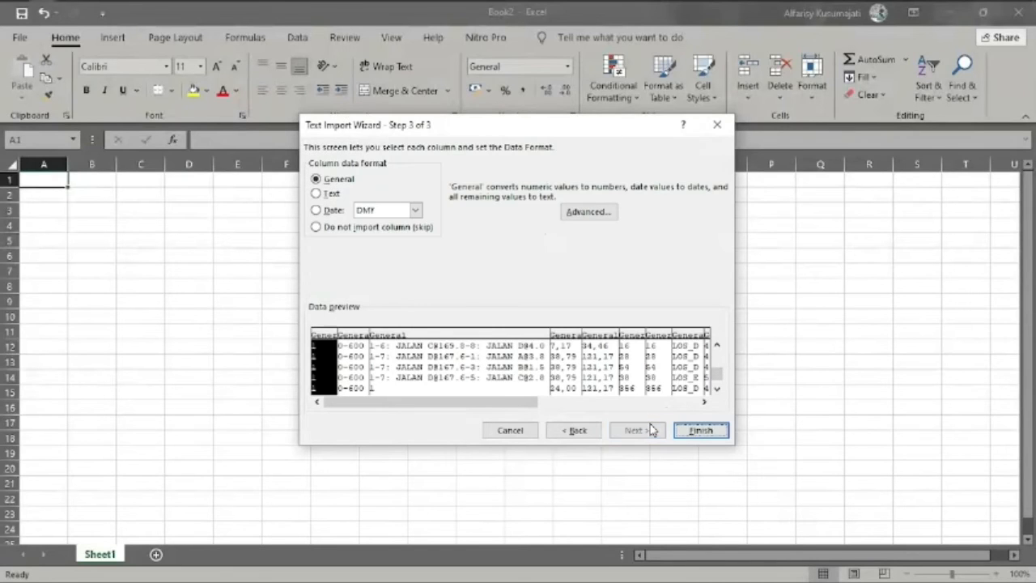
left_click(693, 429)
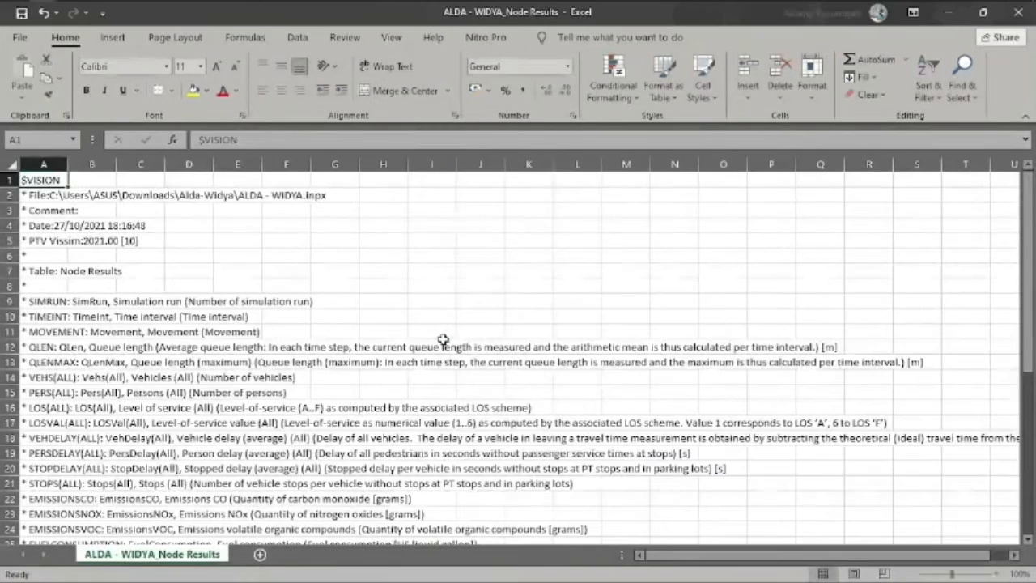
scroll(443, 340, "down", 1)
scroll(443, 340, "down", 8)
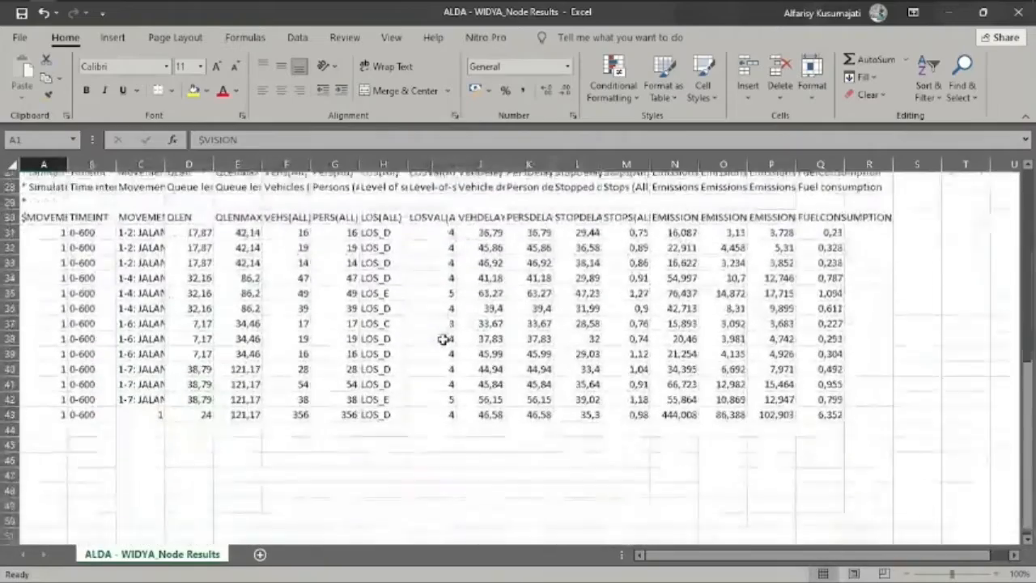
scroll(443, 340, "down", 1)
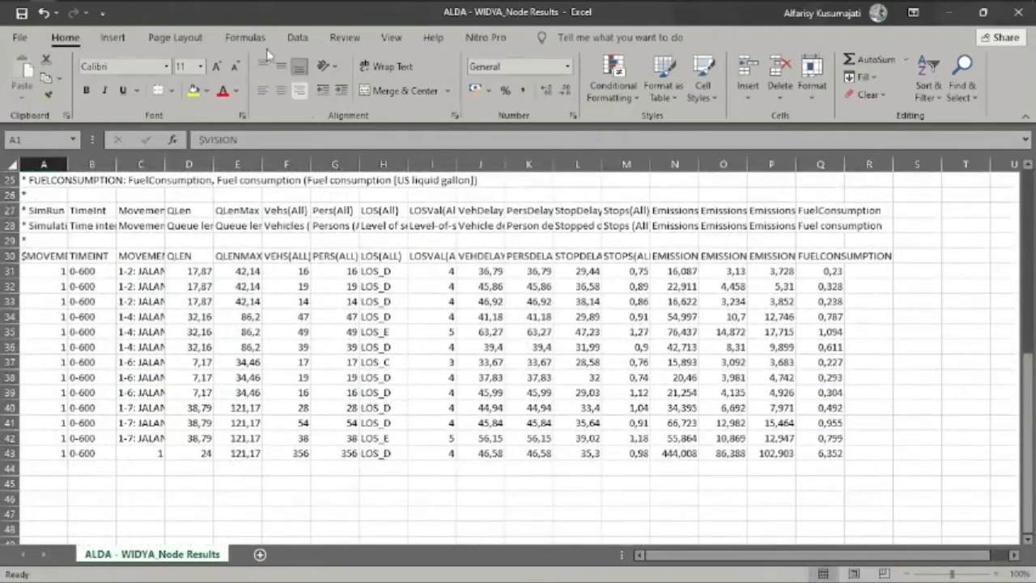
Switch back to the four-leg intersection project in Vissim and turn on the display of queue lengths for nodes
mouse_move(149, 29)
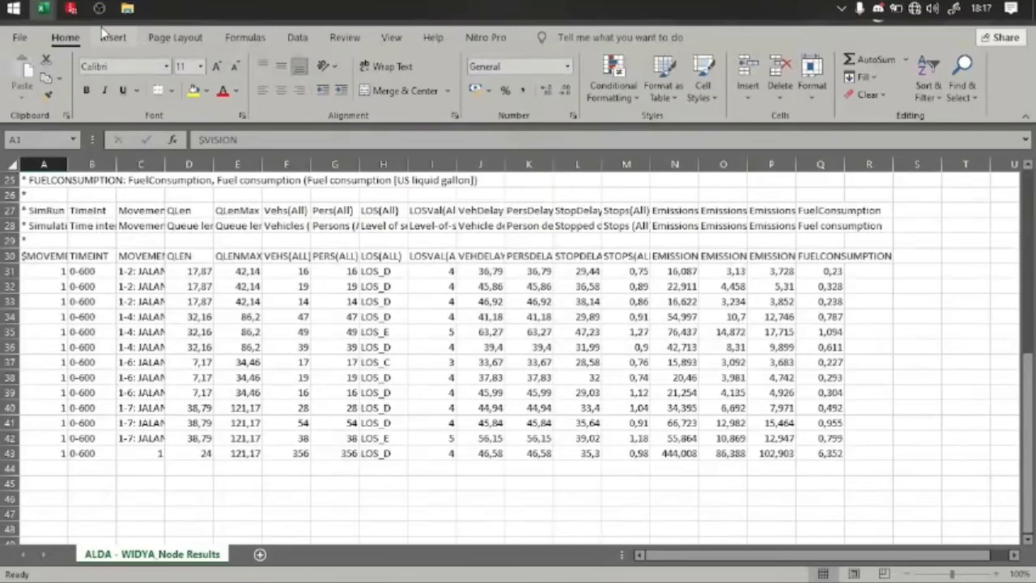
mouse_move(72, 13)
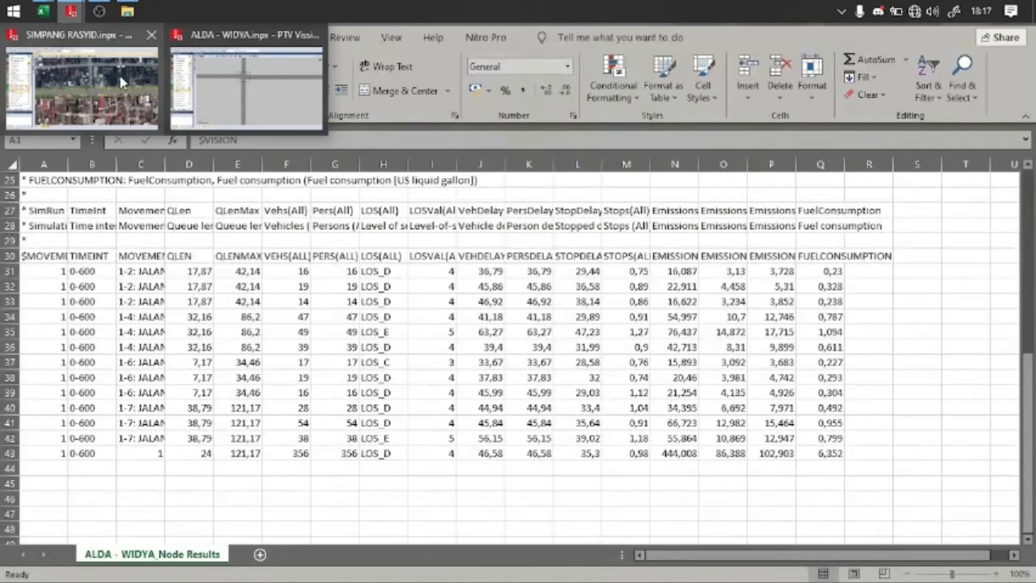
left_click(251, 87)
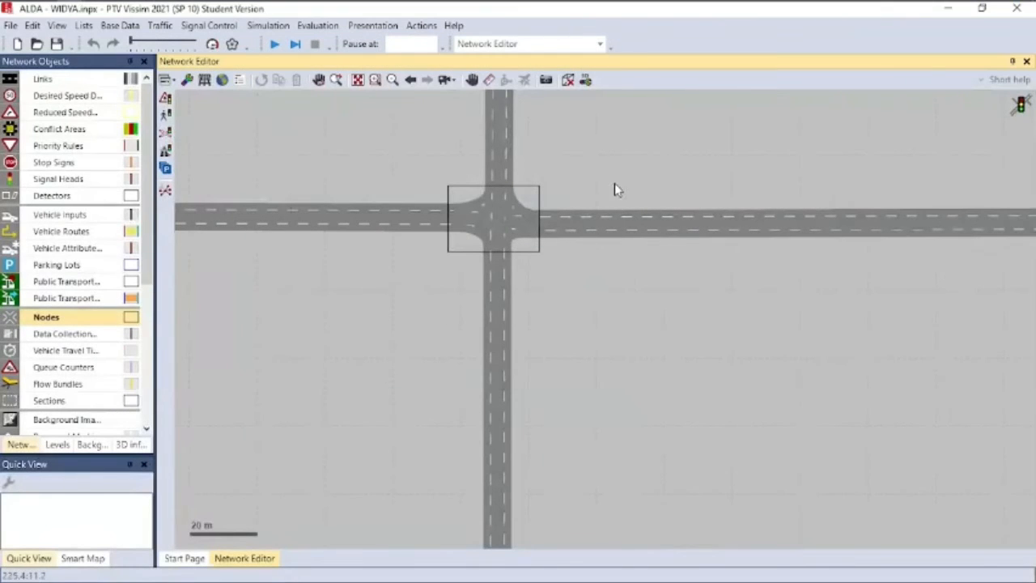
left_click_drag(615, 189, 691, 270)
scroll(694, 301, "up", 1)
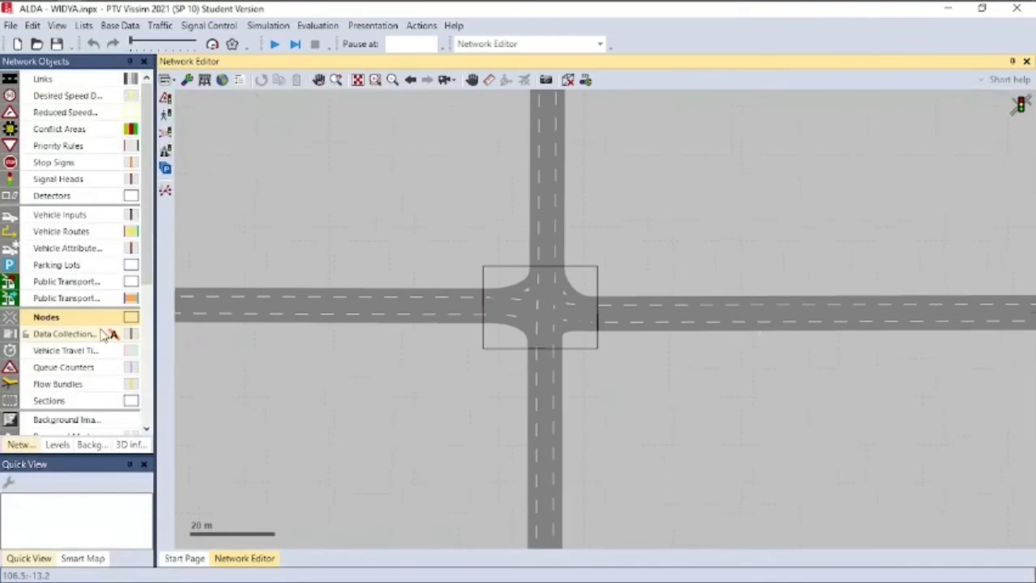
left_click(130, 317)
scroll(300, 256, "down", 2)
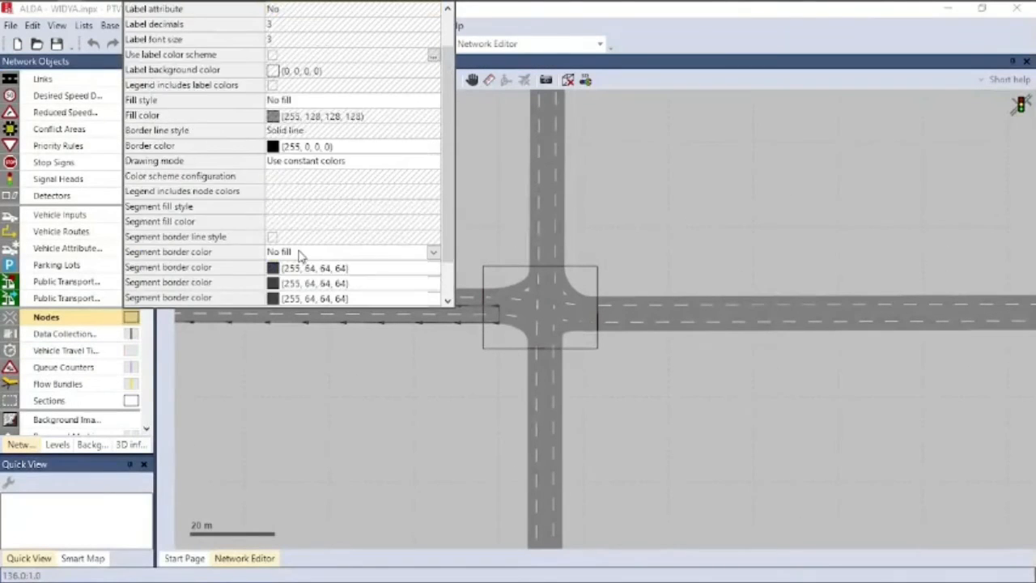
left_click(273, 252)
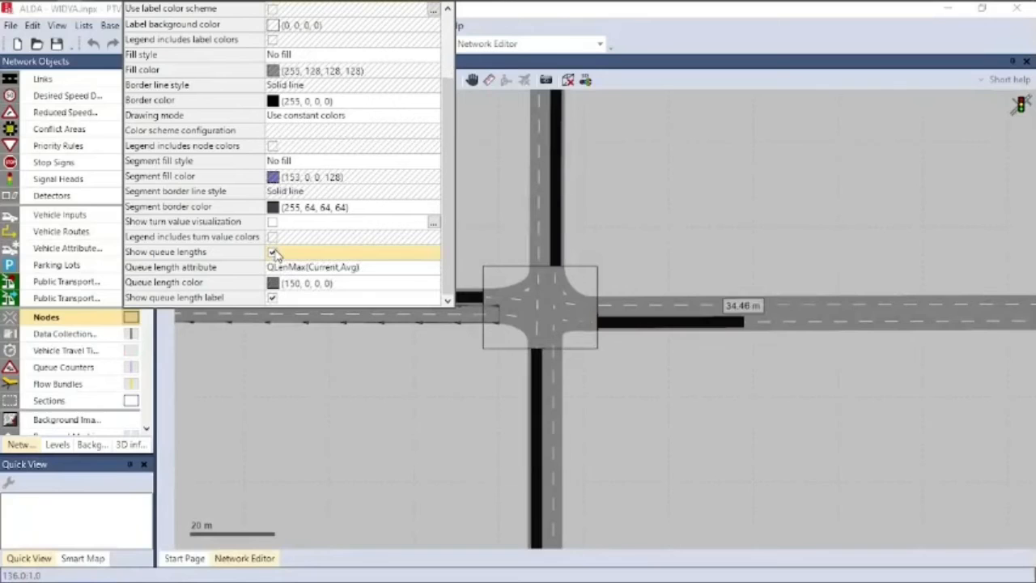
Set the nodes' queue length color to orange (255, 242, 177, 13) and bring all four approaches' queues into view
left_click(263, 282)
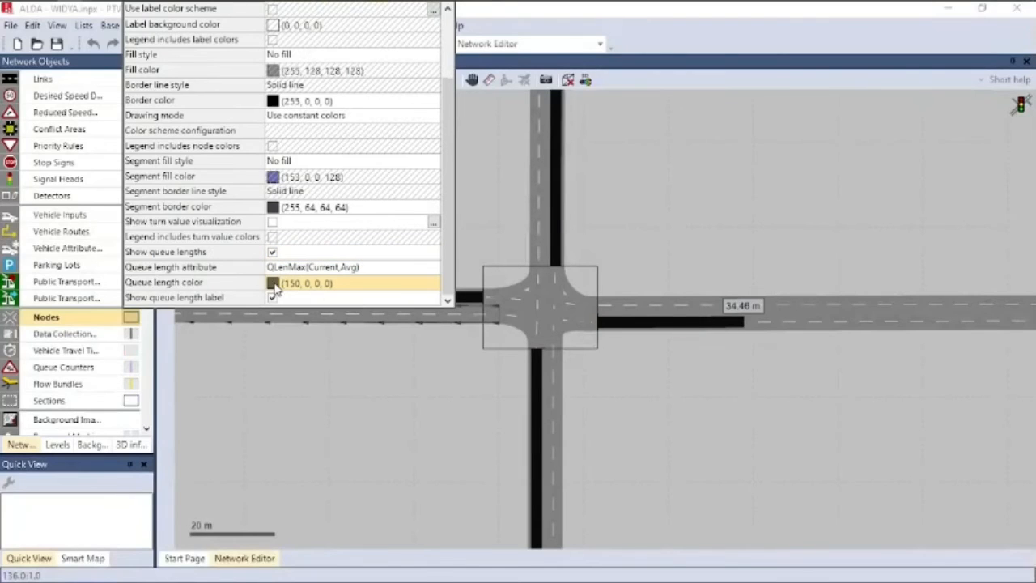
left_click(274, 285)
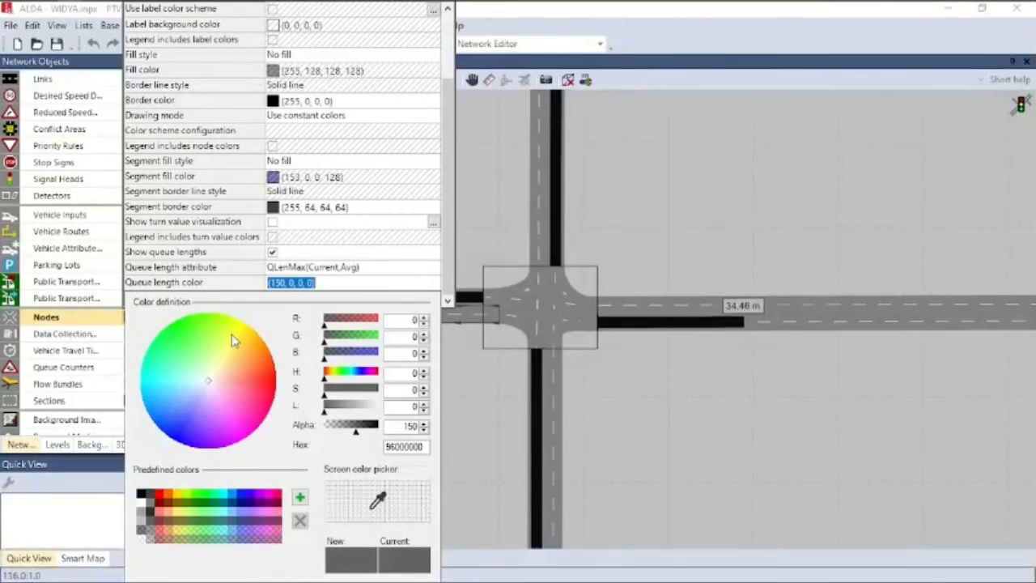
left_click_drag(232, 340, 252, 338)
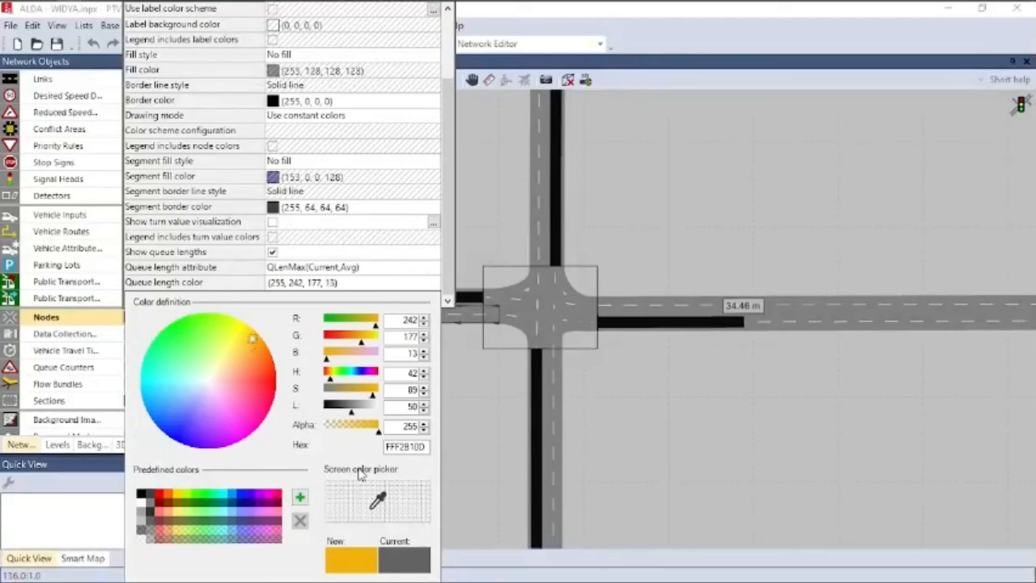
left_click(413, 257)
left_click(487, 240)
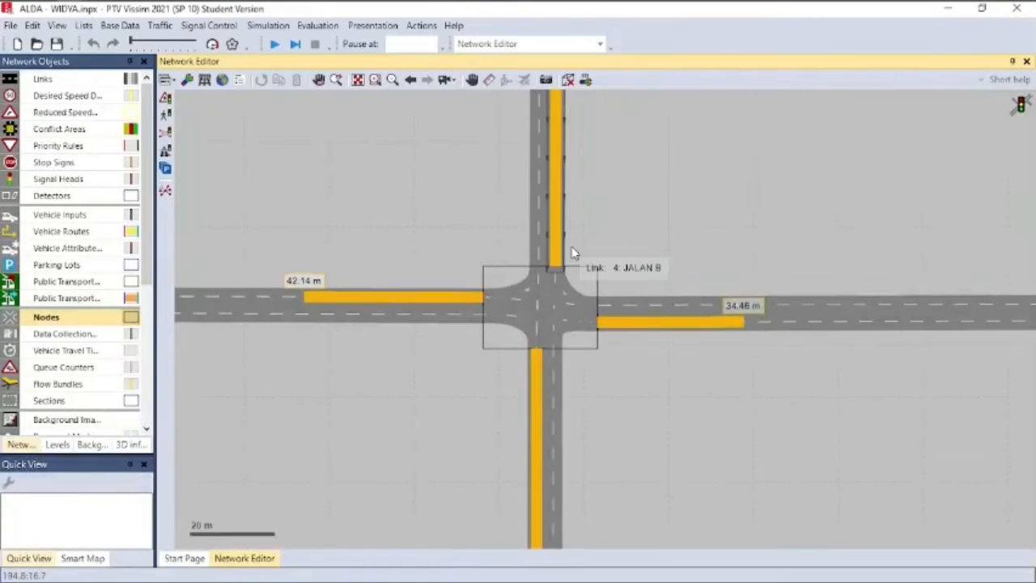
scroll(727, 218, "down", 5)
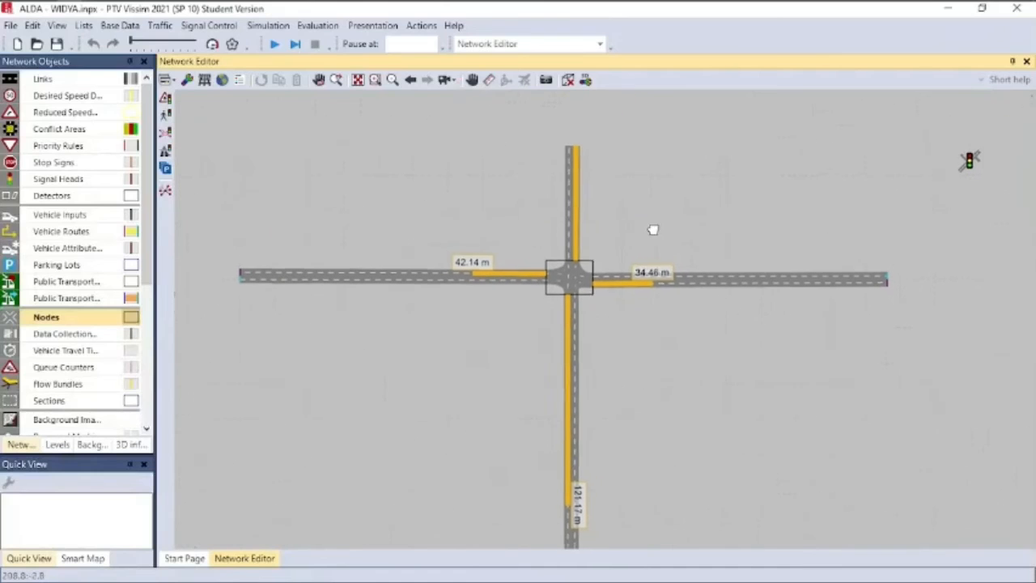
left_click_drag(650, 219, 597, 224)
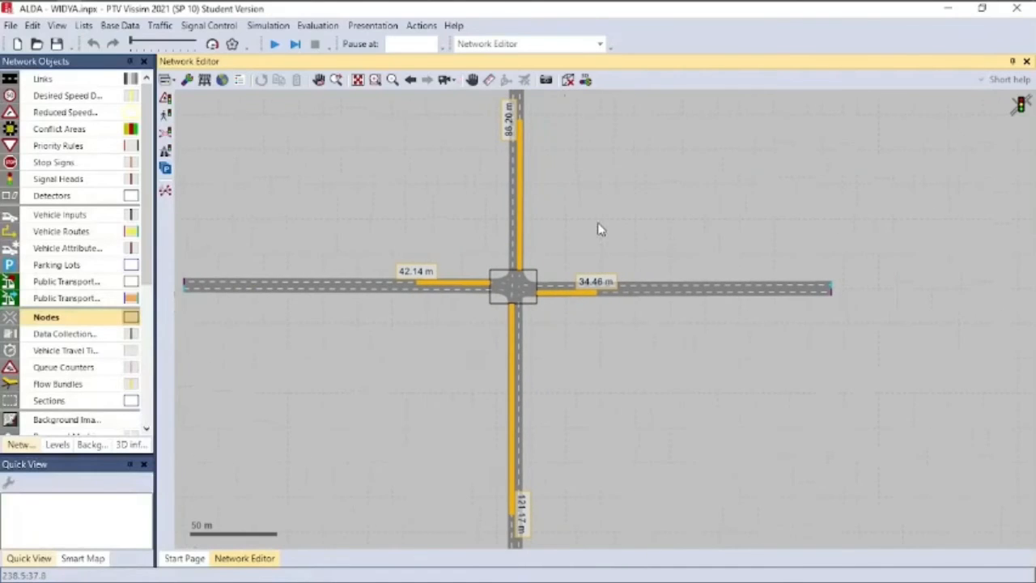
Turn on the turn value visualization for nodes and accept its settings with Vehicles (Current,Last,All) as the width attribute and no color classification
left_click(130, 316)
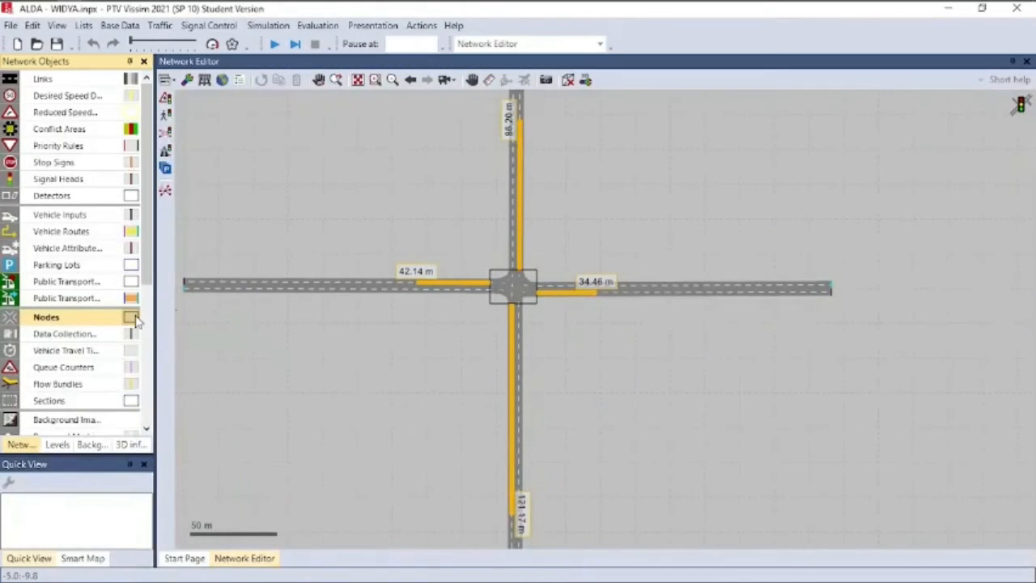
scroll(275, 252, "down", 2)
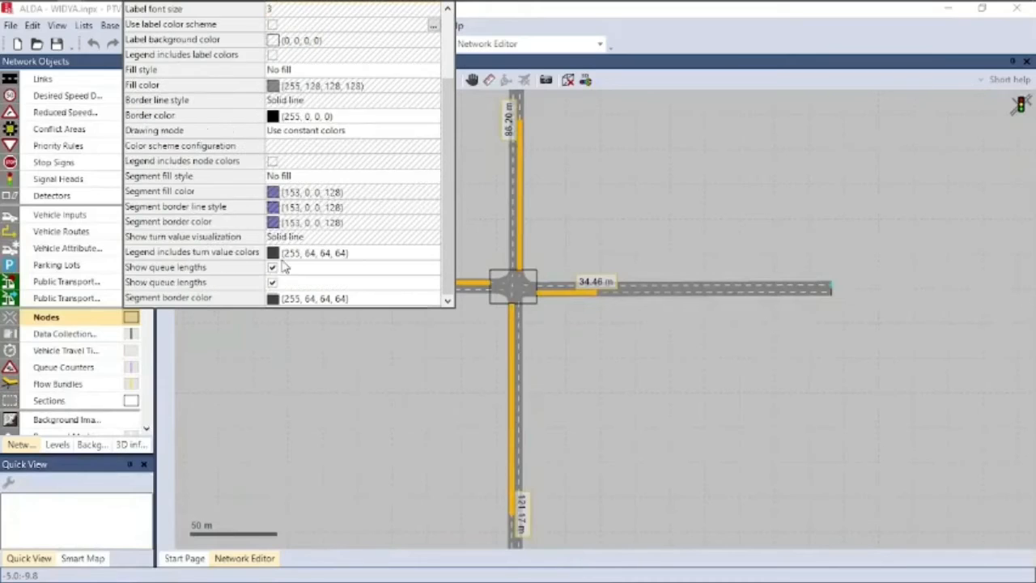
left_click(273, 224)
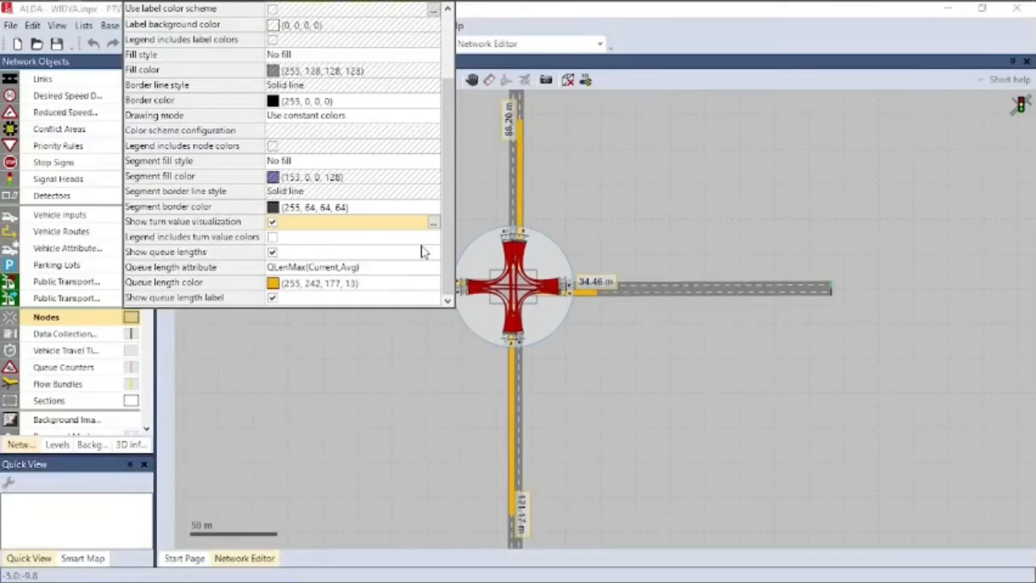
left_click(433, 223)
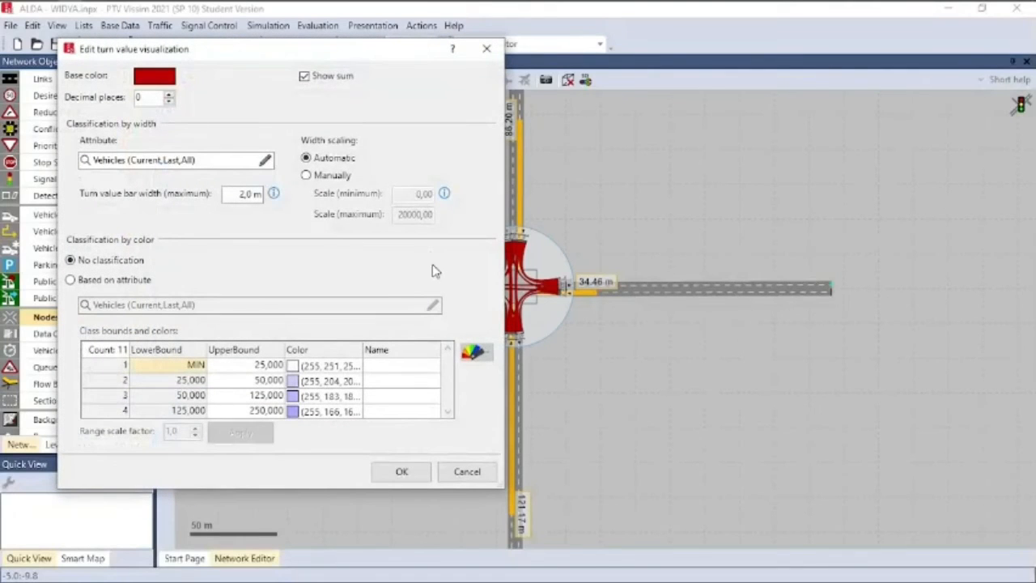
left_click(399, 471)
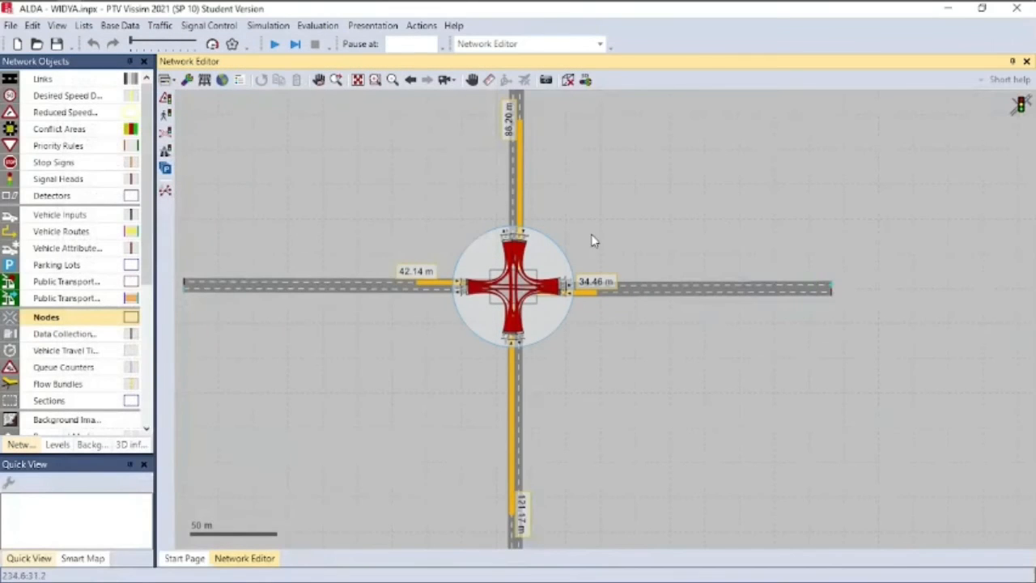
Save a 1136 × 605 pixel screenshot of the network as the PNG image "Node Result" in the project folder and open the image
left_click(547, 78)
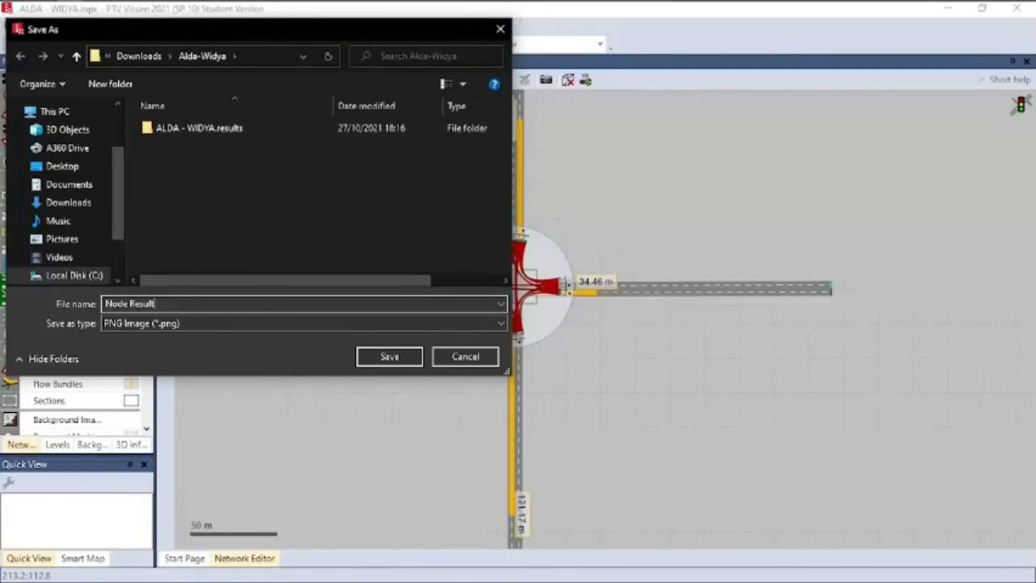
left_click(400, 357)
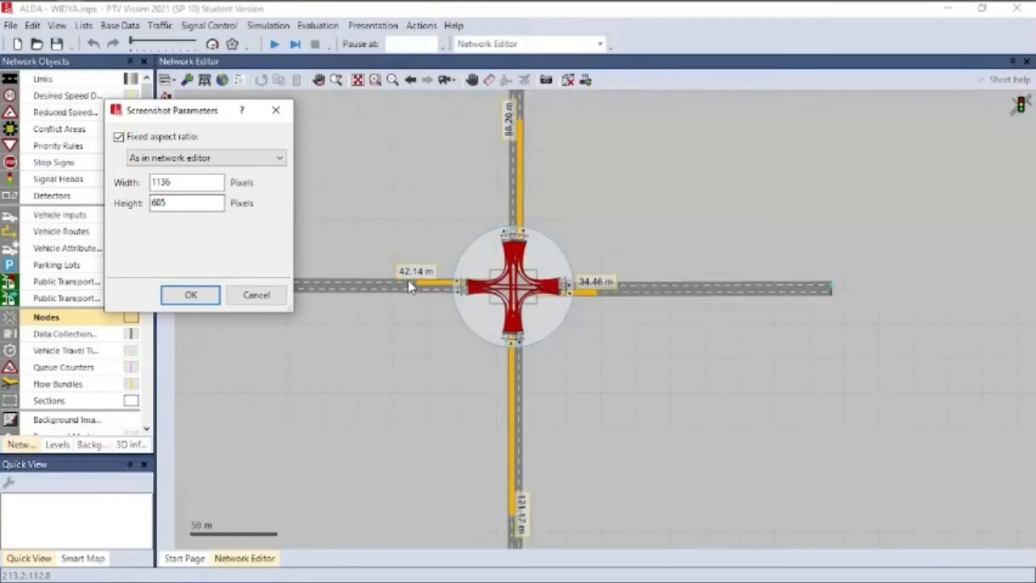
left_click(191, 295)
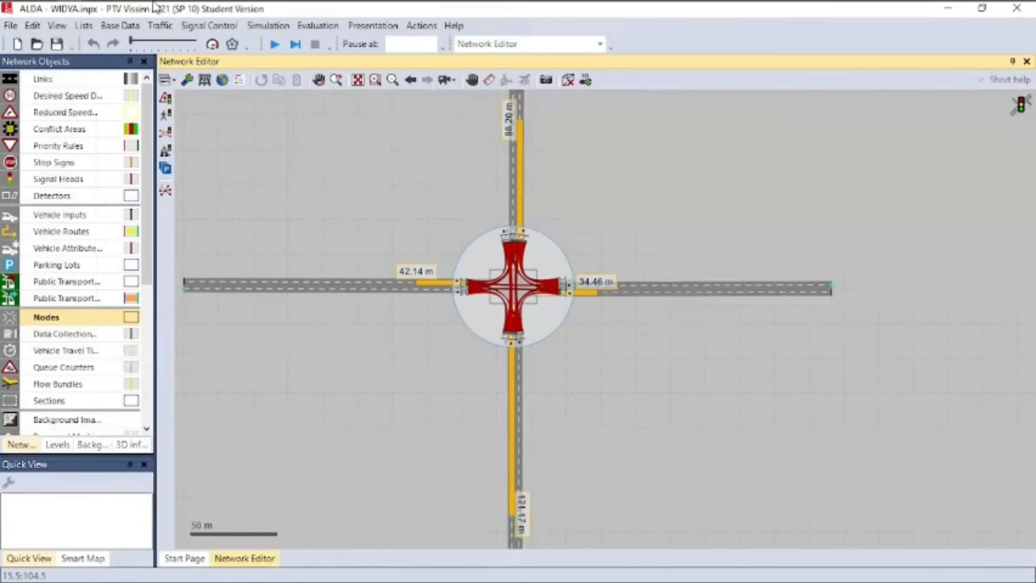
left_click(120, 13)
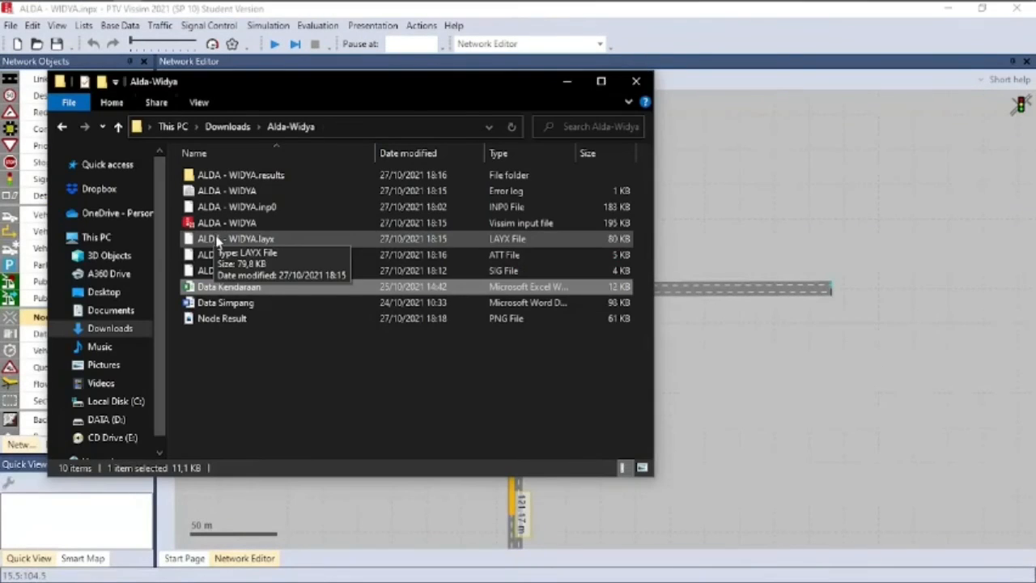
double_click(235, 318)
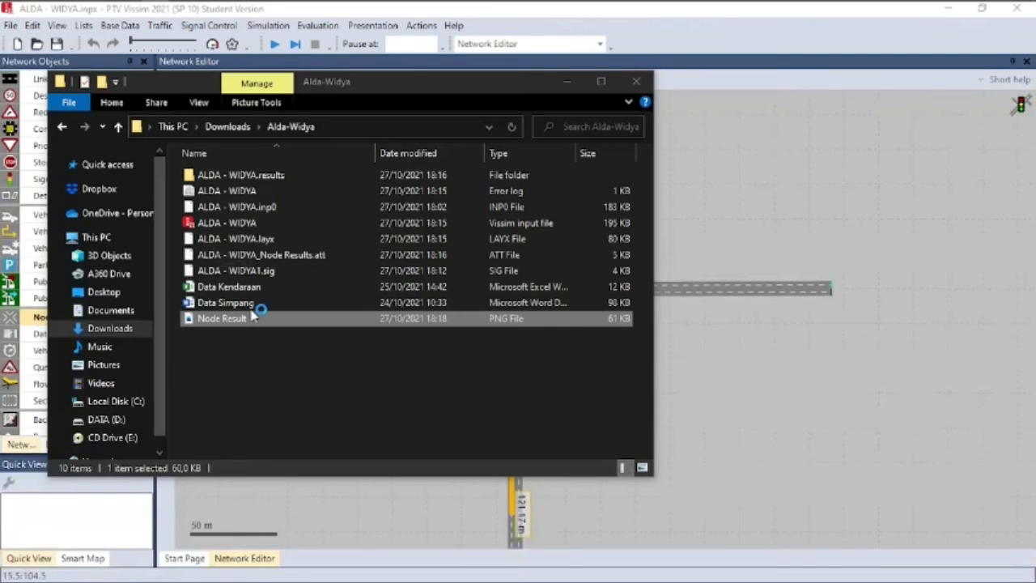
Examine the queue labels around the intersection in the exported Node Result image, and close the image and the project folder
scroll(347, 296, "up", 5)
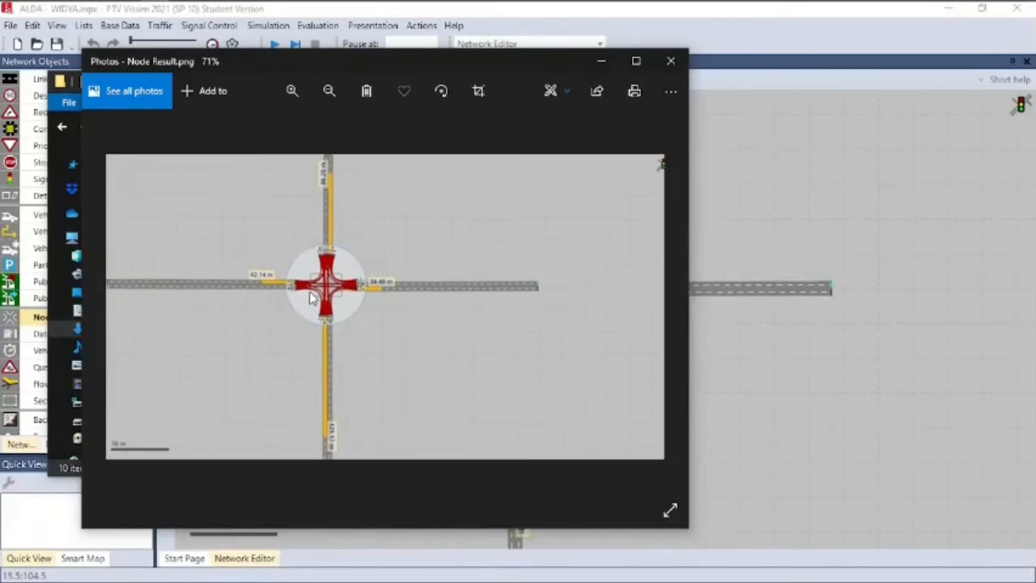
scroll(306, 310, "down", 5)
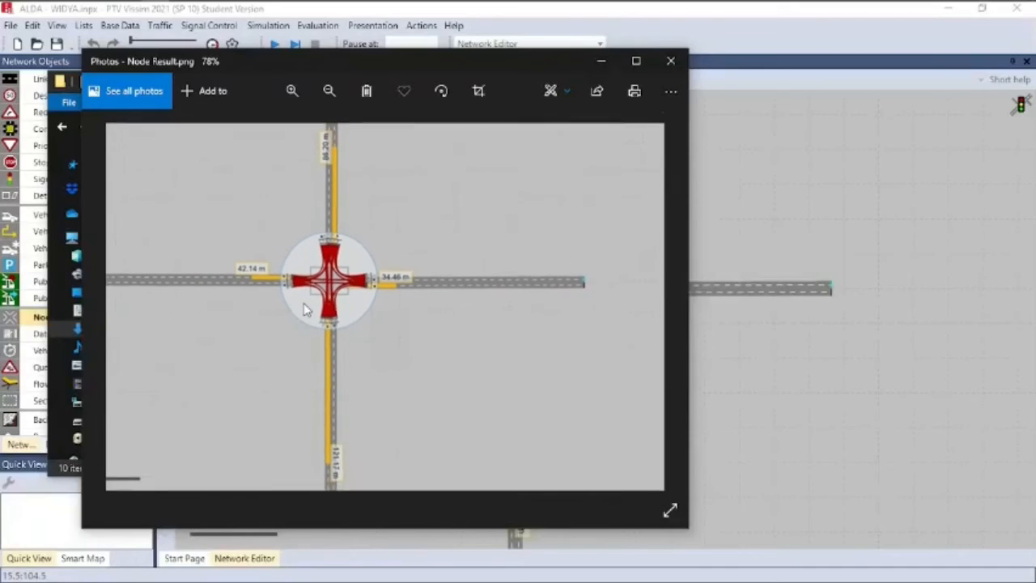
left_click(670, 60)
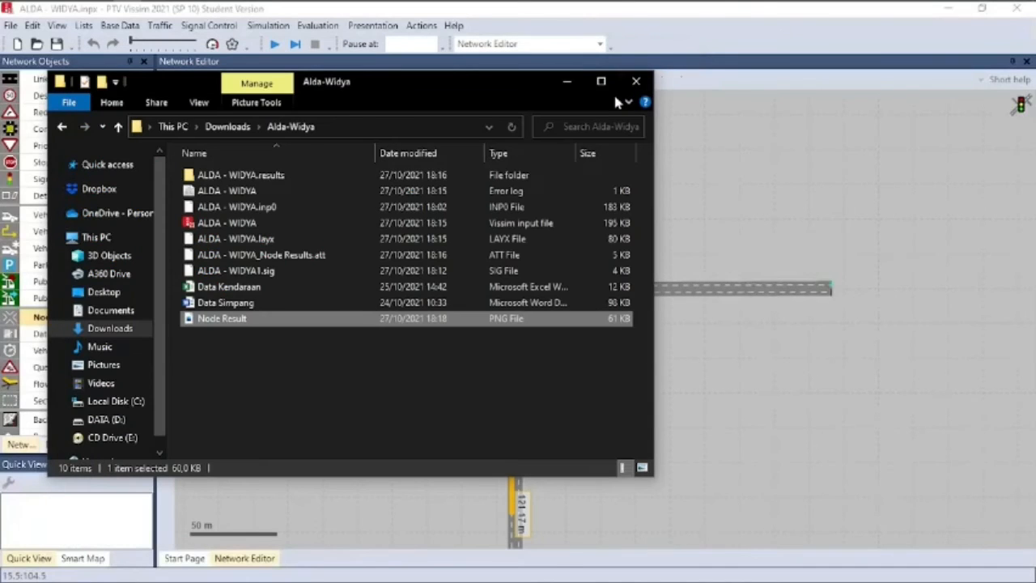
left_click(636, 81)
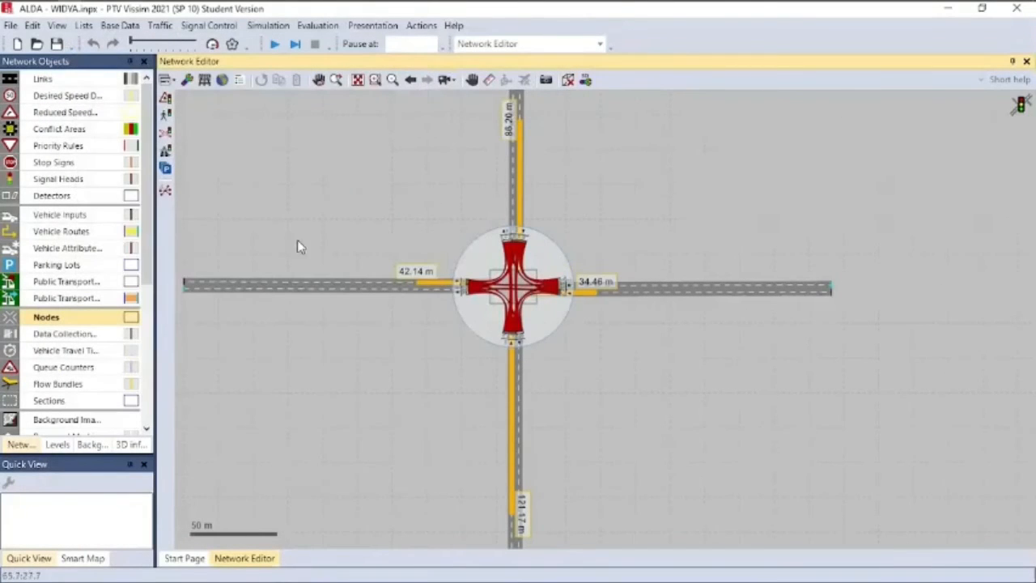
Turn off the display of queue lengths and the turn value visualization for nodes
left_click(131, 317)
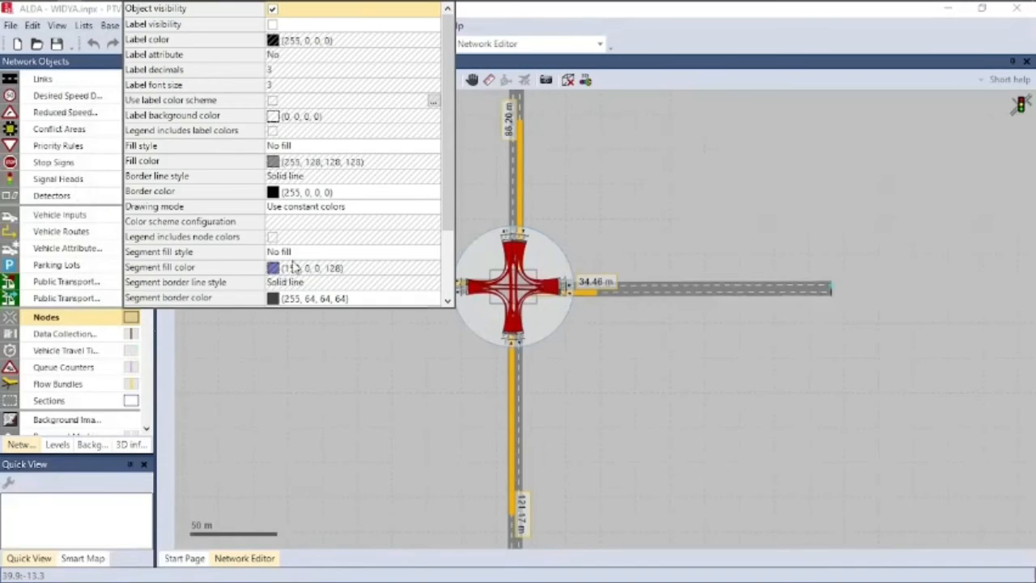
scroll(295, 267, "down", 2)
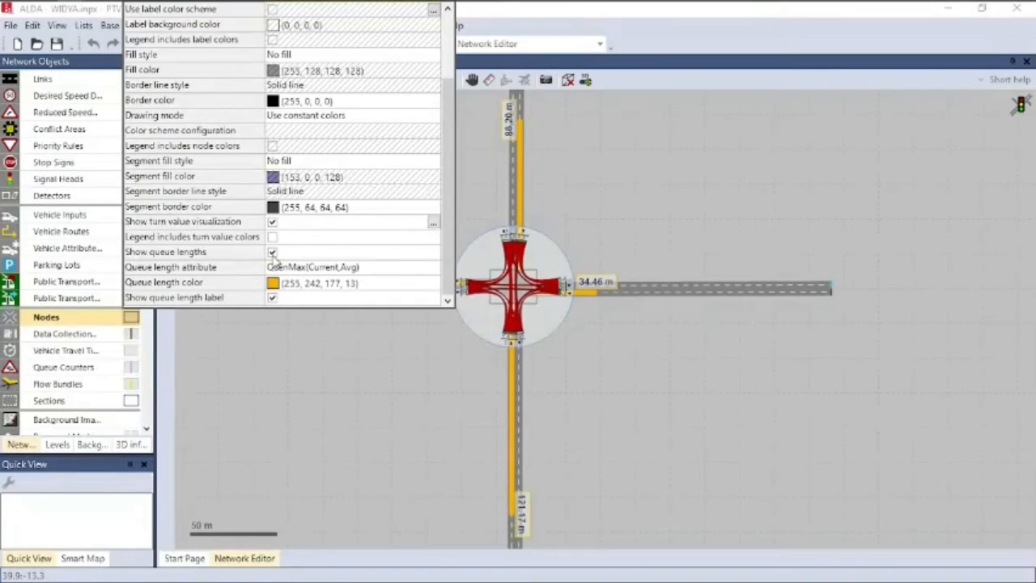
left_click(273, 253)
left_click(273, 222)
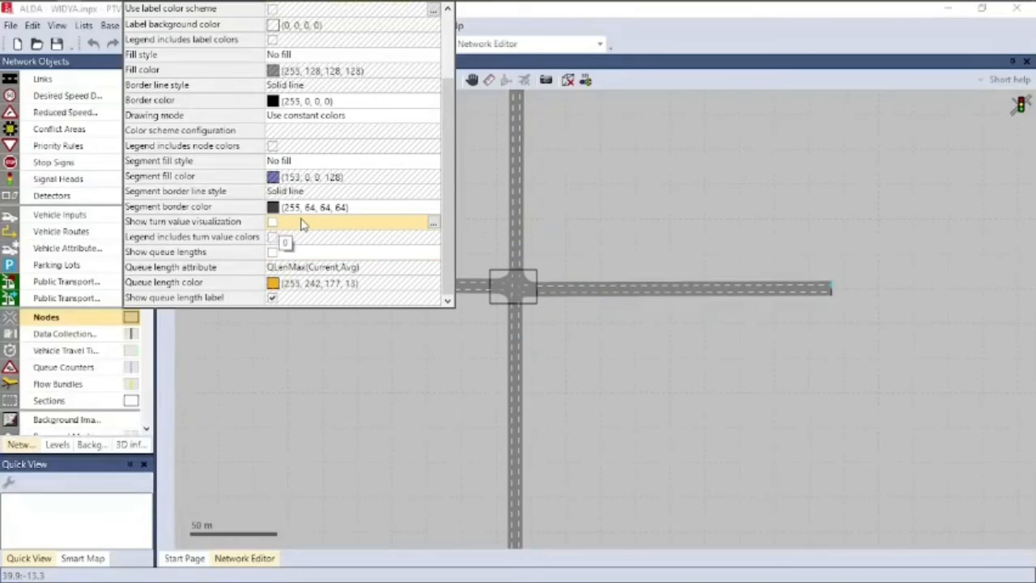
left_click(550, 192)
Switch the network display to 3D with the intersection in view
scroll(522, 288, "up", 3)
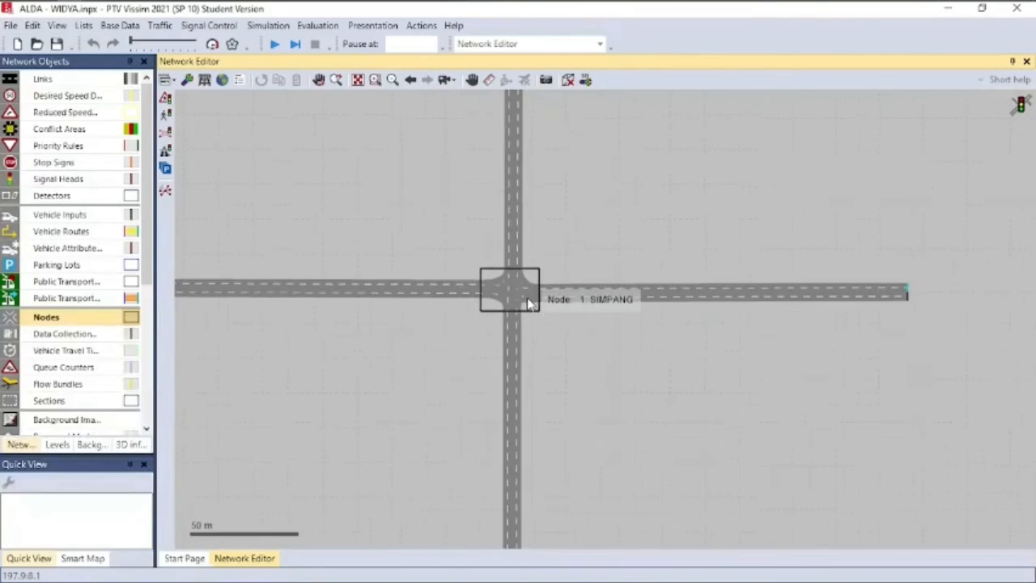
scroll(527, 316, "up", 1)
left_click_drag(573, 288, 560, 250)
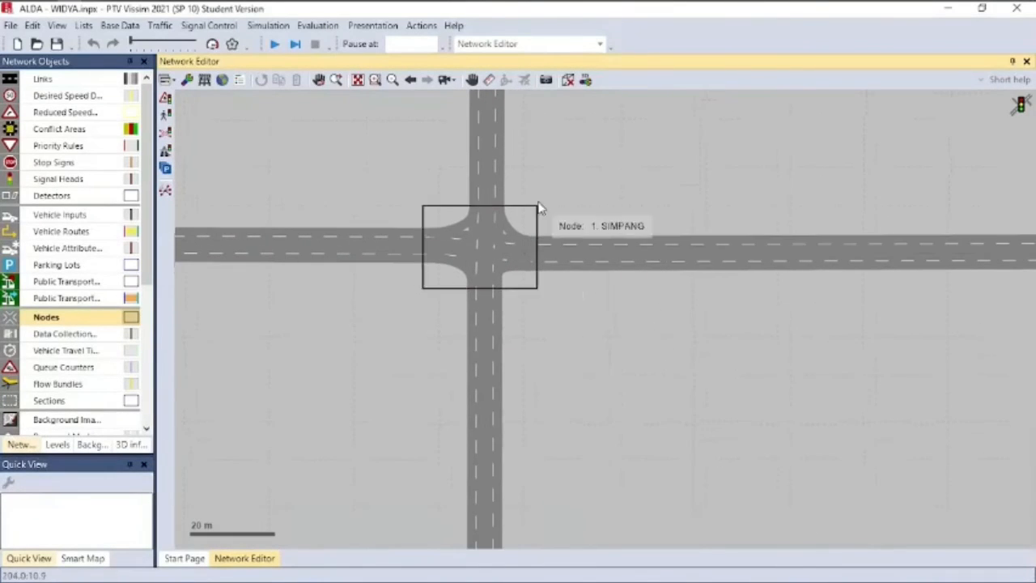
left_click_drag(526, 132, 503, 161)
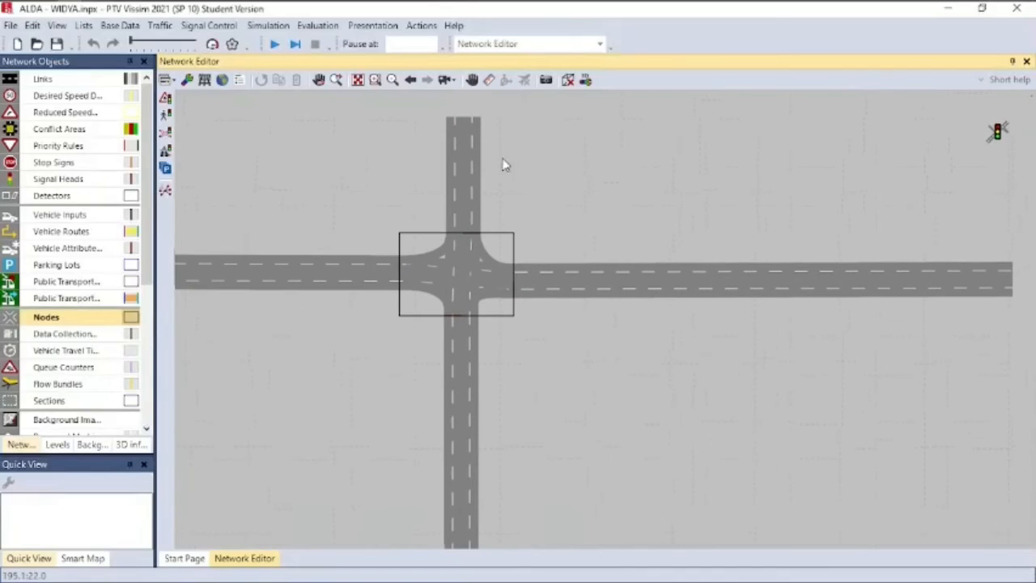
left_click(569, 80)
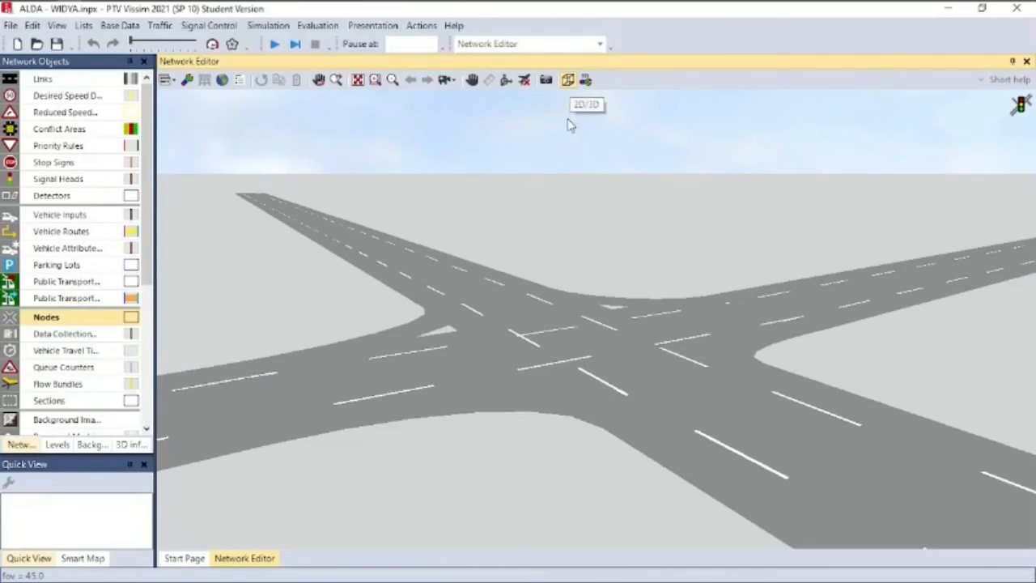
left_click(555, 306)
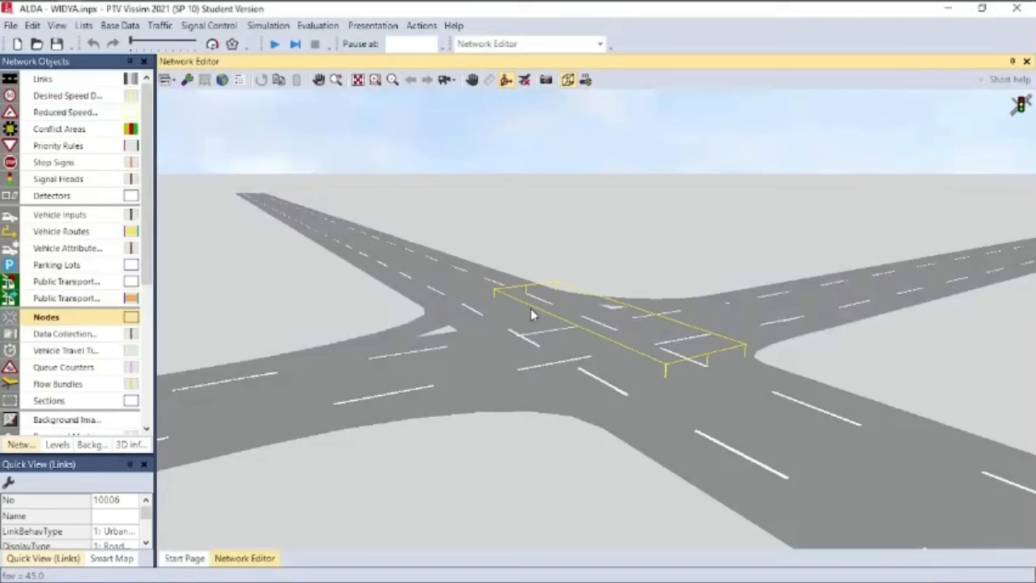
Save a top-down 3D view centred on the intersection as the camera position "Kamera 1"
left_click_drag(530, 308, 610, 422)
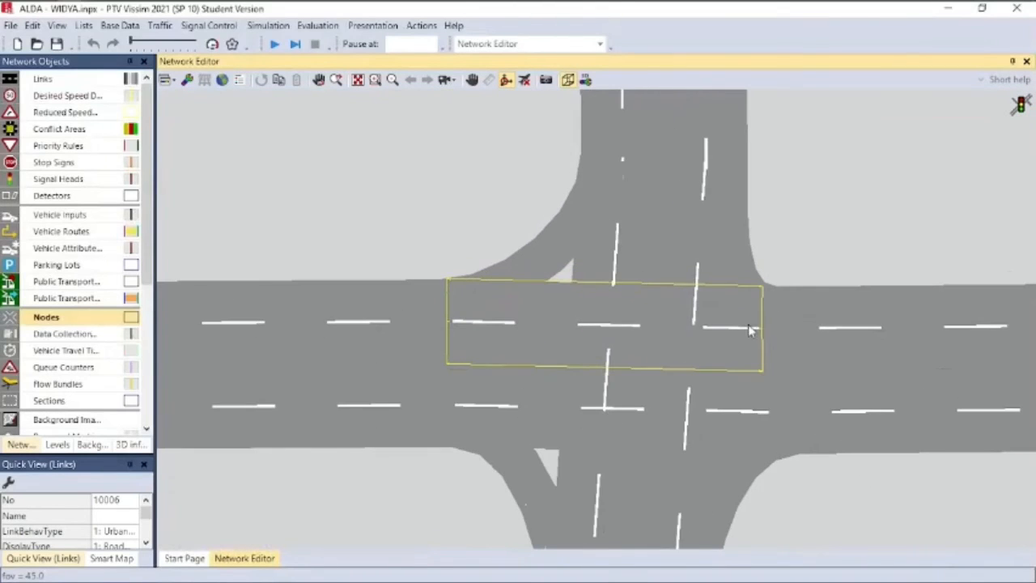
scroll(610, 232, "down", 3)
scroll(716, 162, "down", 2)
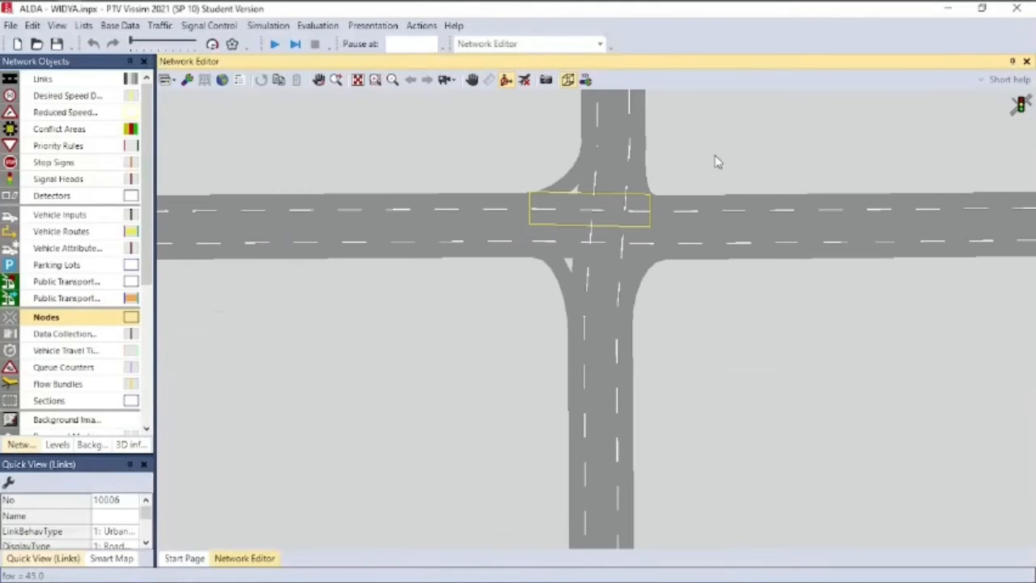
left_click_drag(717, 162, 626, 261)
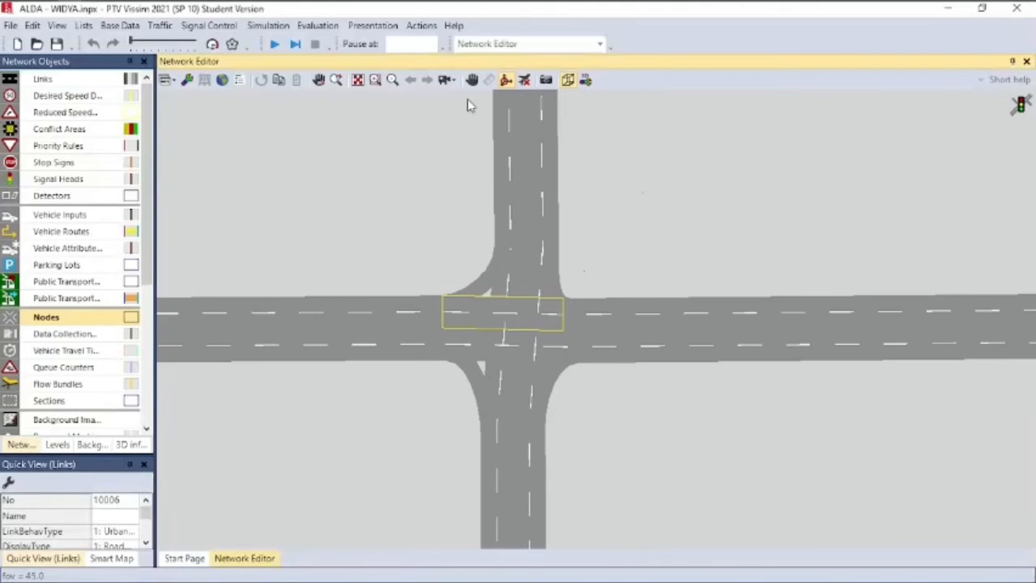
left_click(450, 81)
left_click(454, 163)
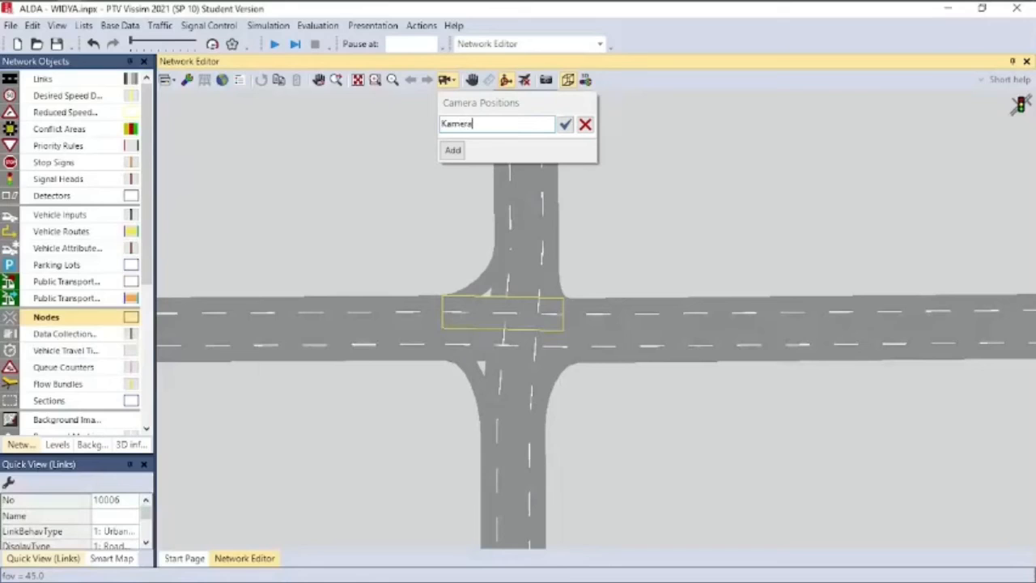
left_click(462, 150)
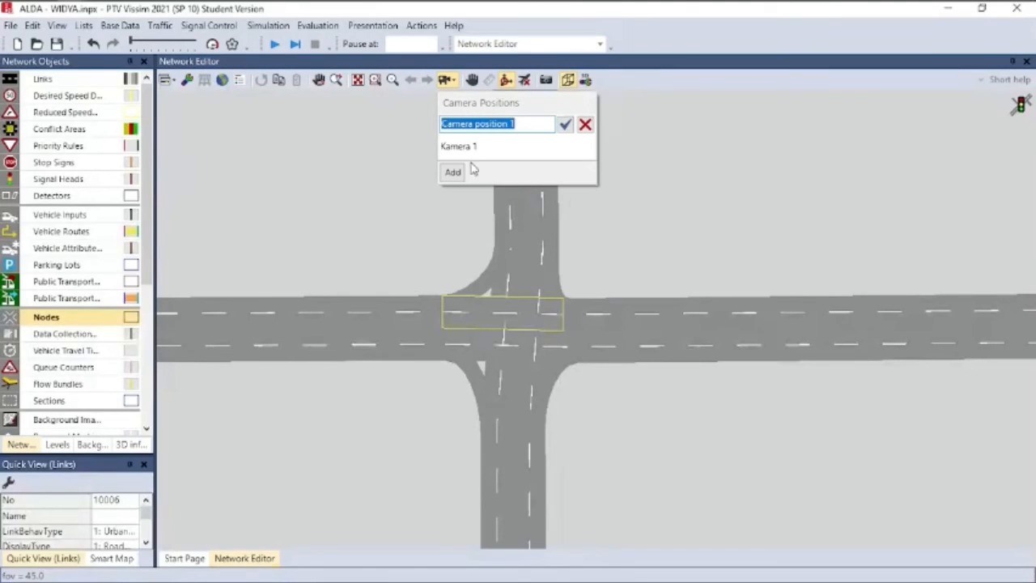
left_click(617, 206)
Save a tilted view looking along one approach road through the intersection as the camera position "Kamera 2"
left_click_drag(636, 310, 525, 216)
scroll(572, 261, "up", 5)
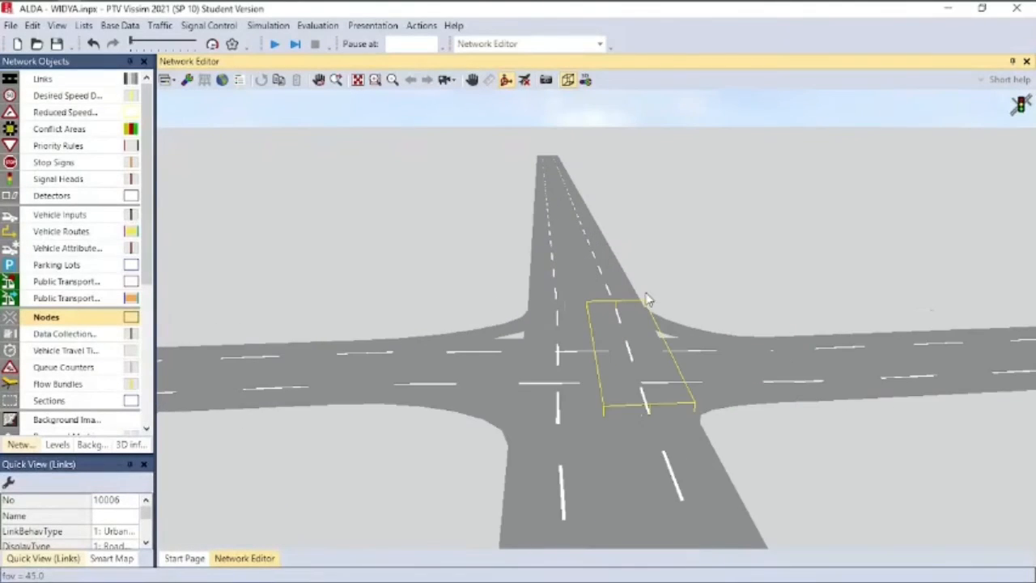
scroll(703, 275, "down", 3)
left_click_drag(707, 272, 670, 275)
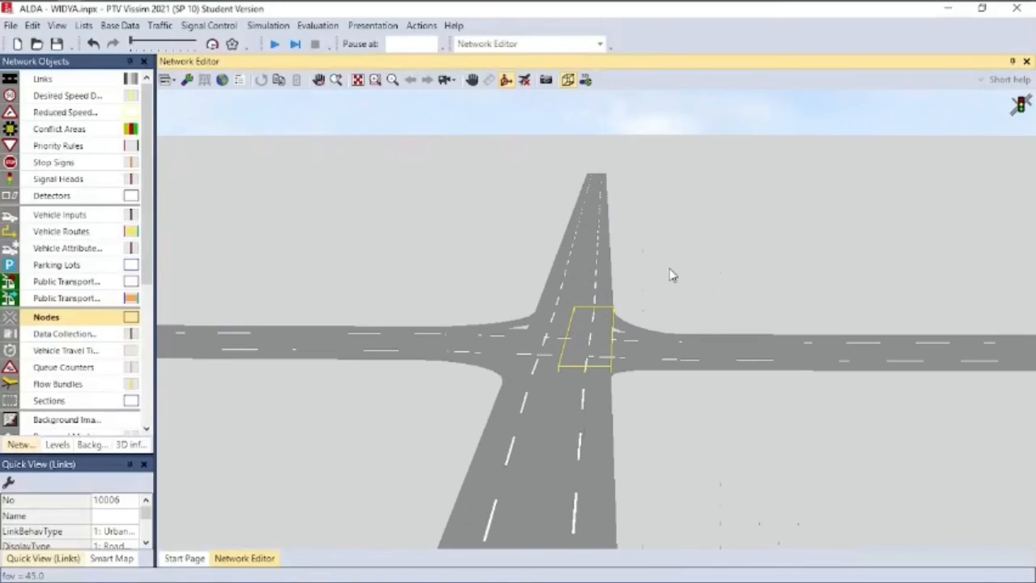
left_click(454, 83)
left_click(454, 151)
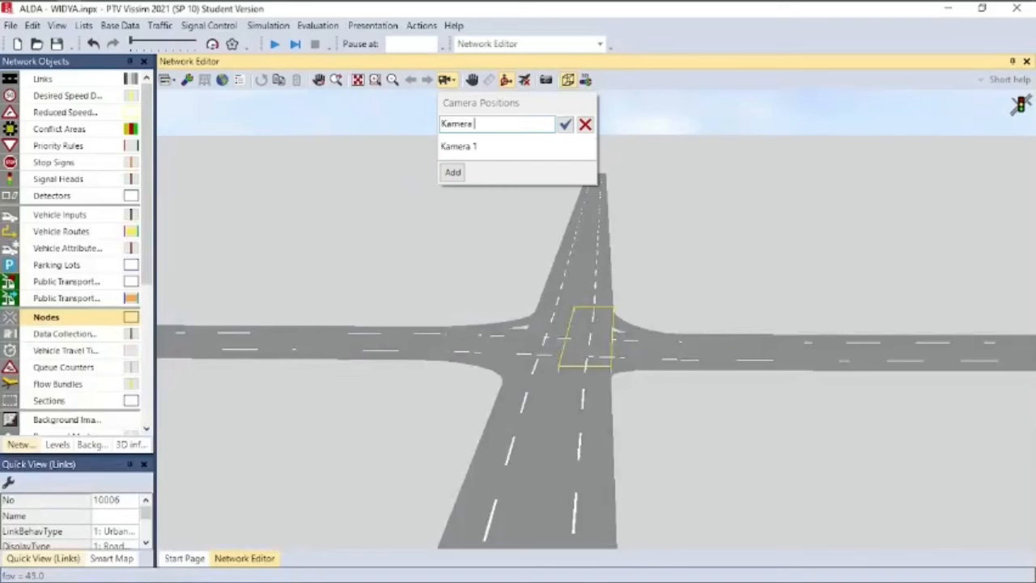
left_click(713, 172)
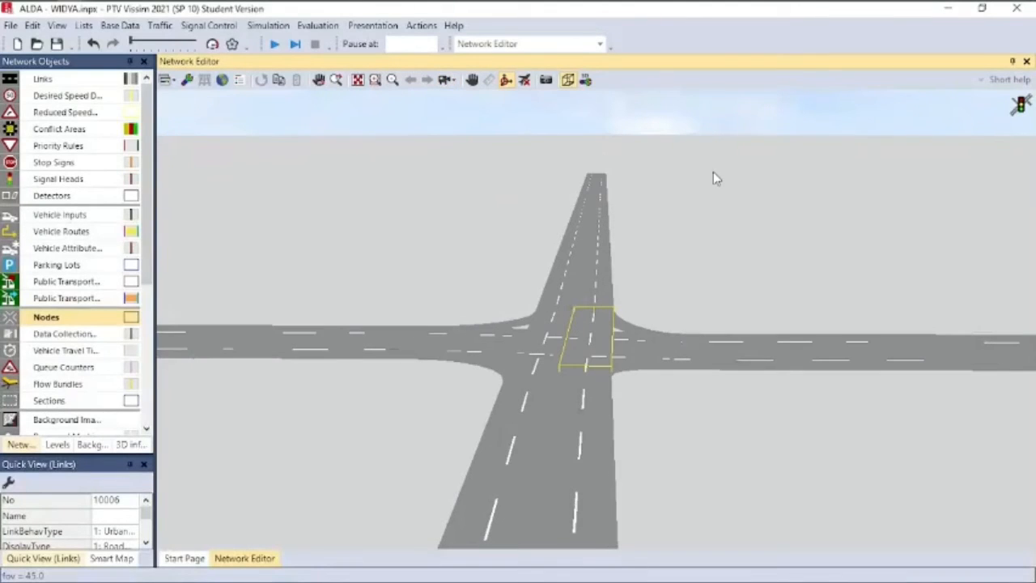
Save a raised diagonal view with the four legs crossing as an X as the camera position "Kamera 3"
left_click_drag(758, 241, 590, 259)
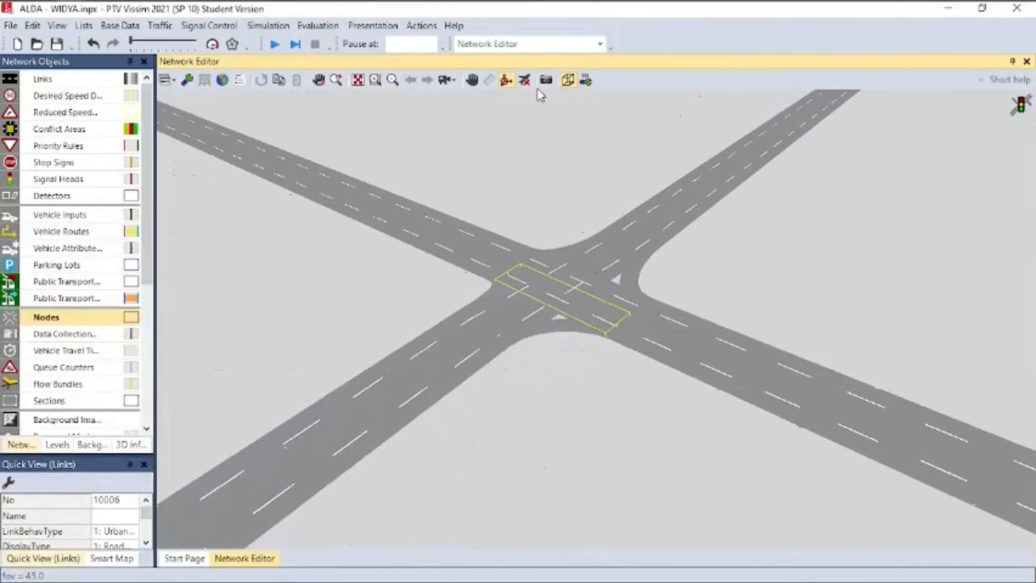
left_click(448, 80)
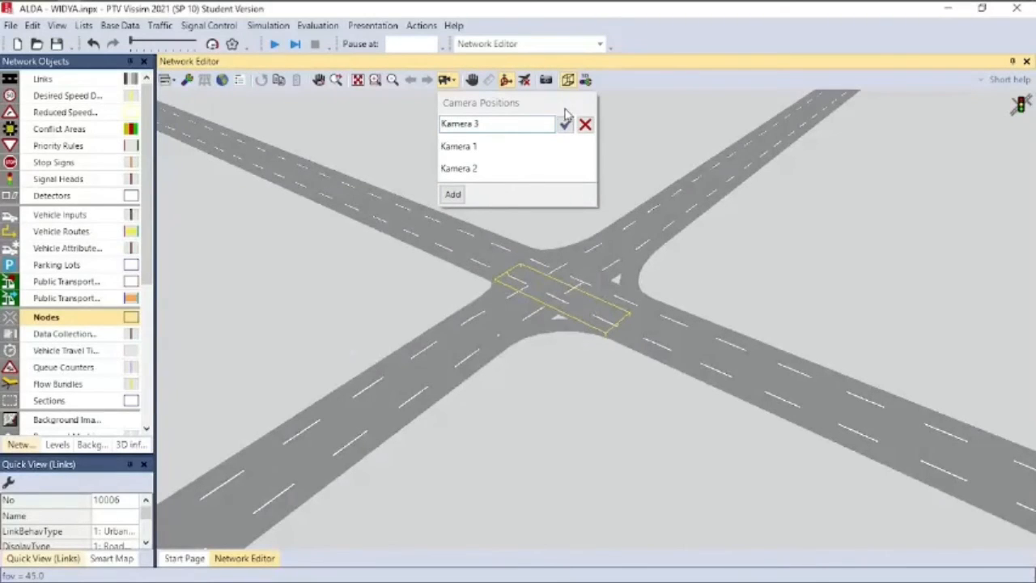
left_click(667, 155)
Save a low, near-horizon view of the intersection as a fourth camera position
left_click_drag(674, 150, 516, 114)
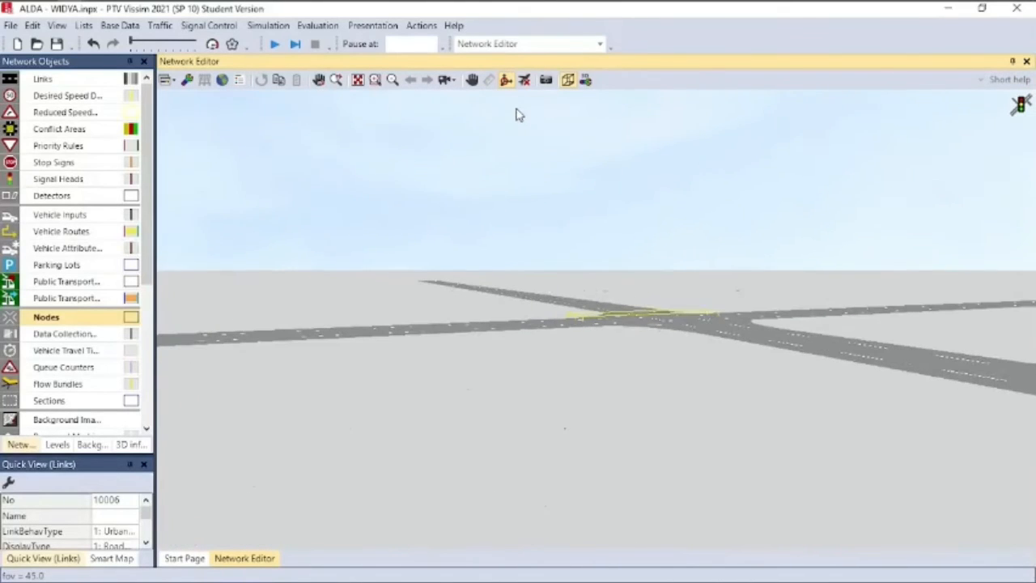
left_click(455, 80)
left_click(453, 195)
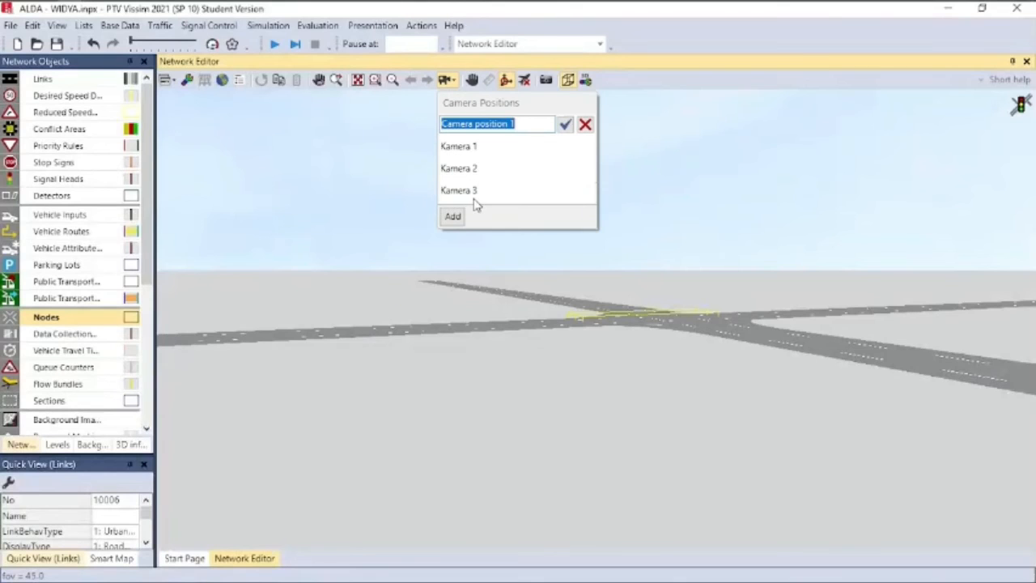
left_click(640, 116)
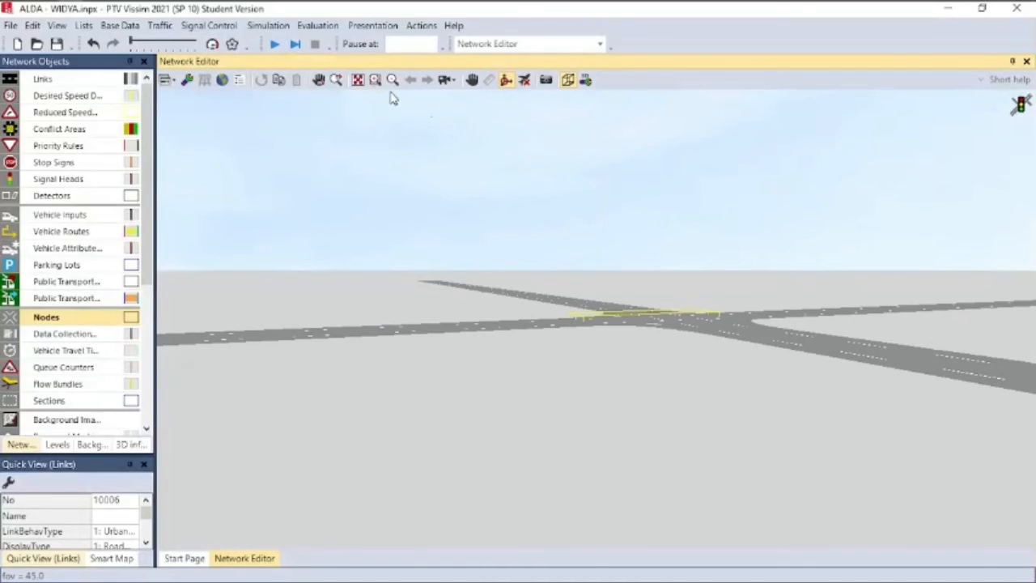
Enable AVI recording and add a new storyboard to the storyboards list
left_click(389, 28)
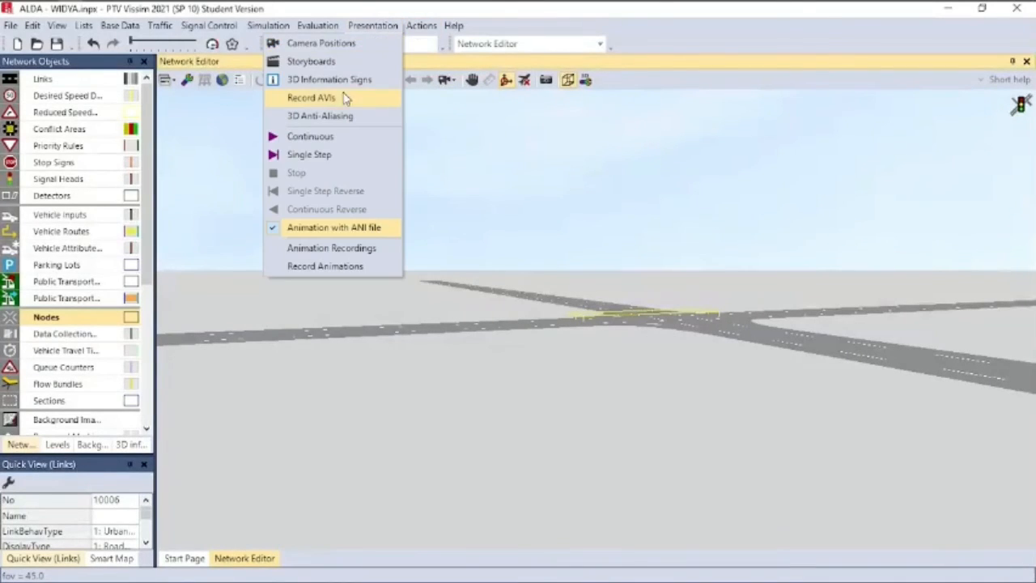
left_click(297, 99)
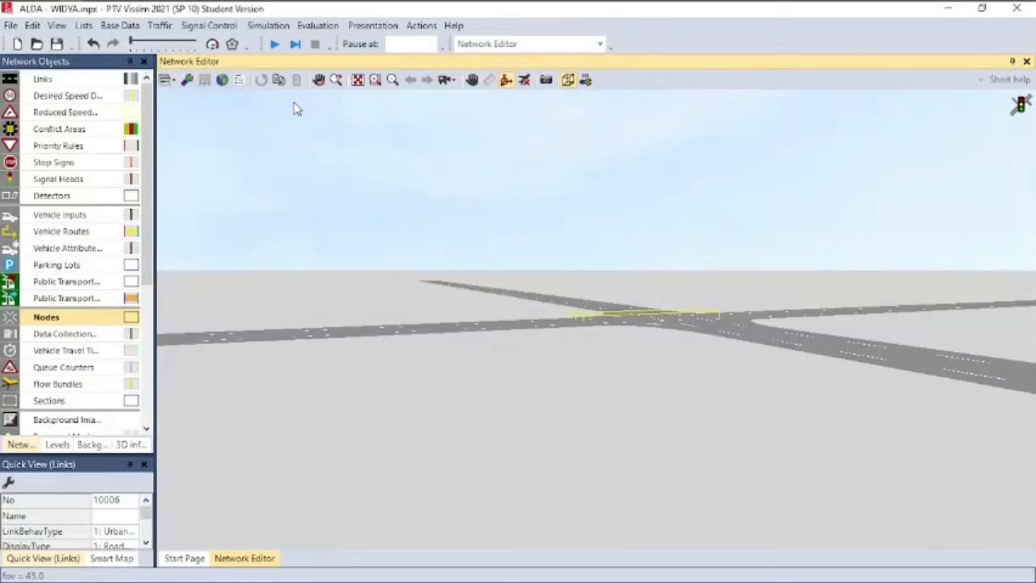
left_click(381, 30)
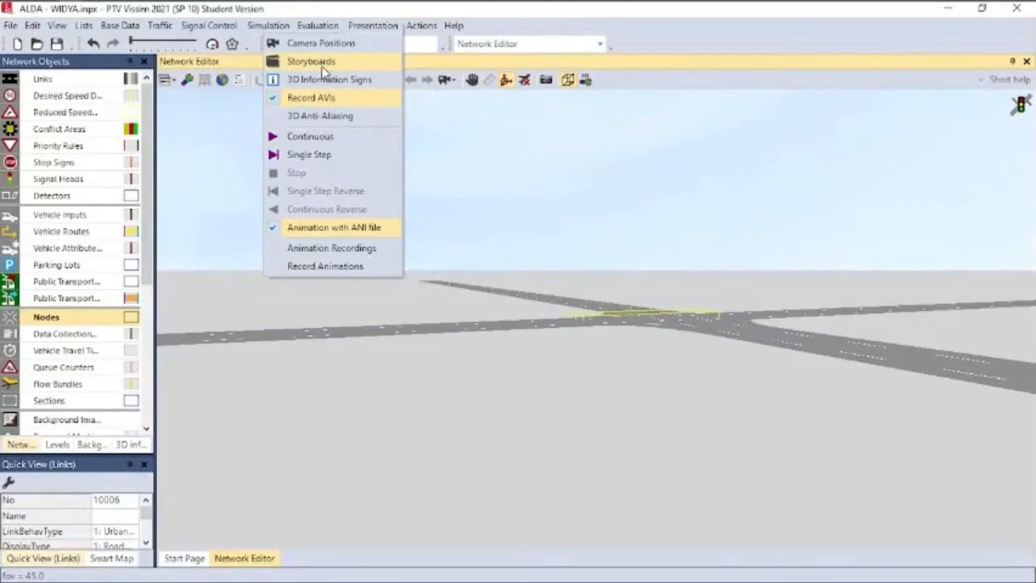
left_click(322, 66)
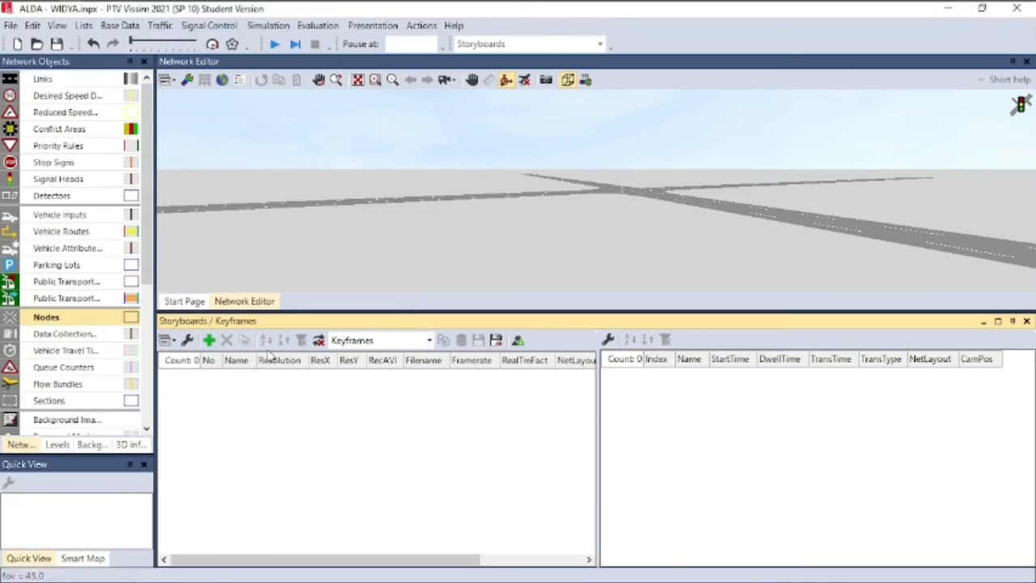
left_click(209, 341)
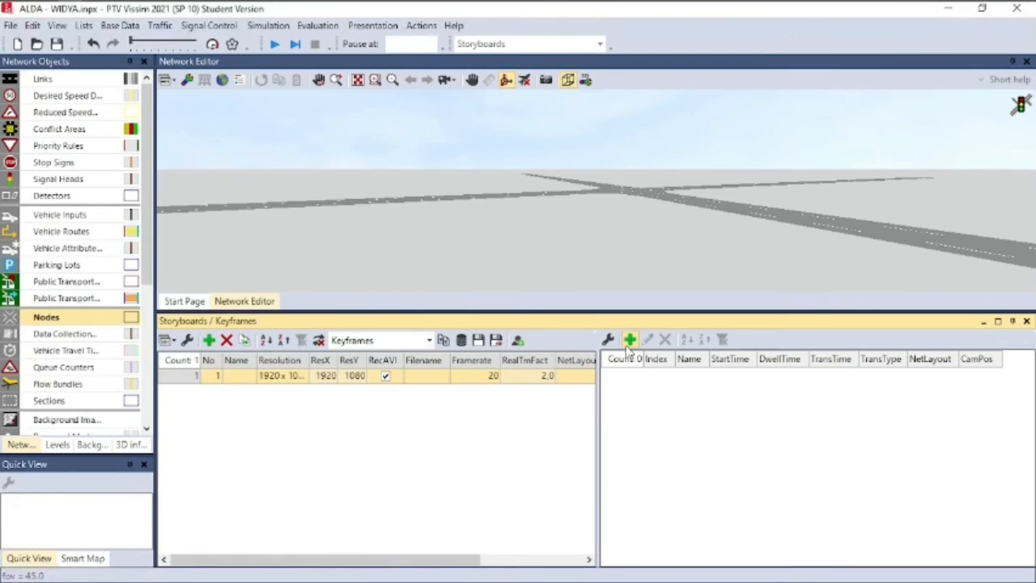
Add smooth keyframes "Kamera 1" starting at 0 s and "Kamera 2" at 15 s, each with its matching camera position and 0 s dwell time
left_click(650, 374)
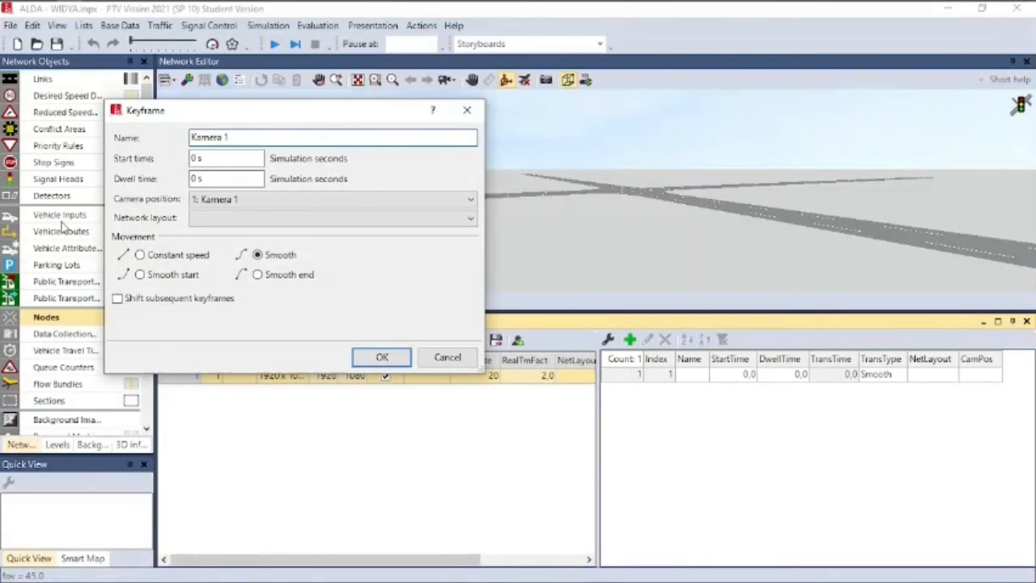
left_click(377, 360)
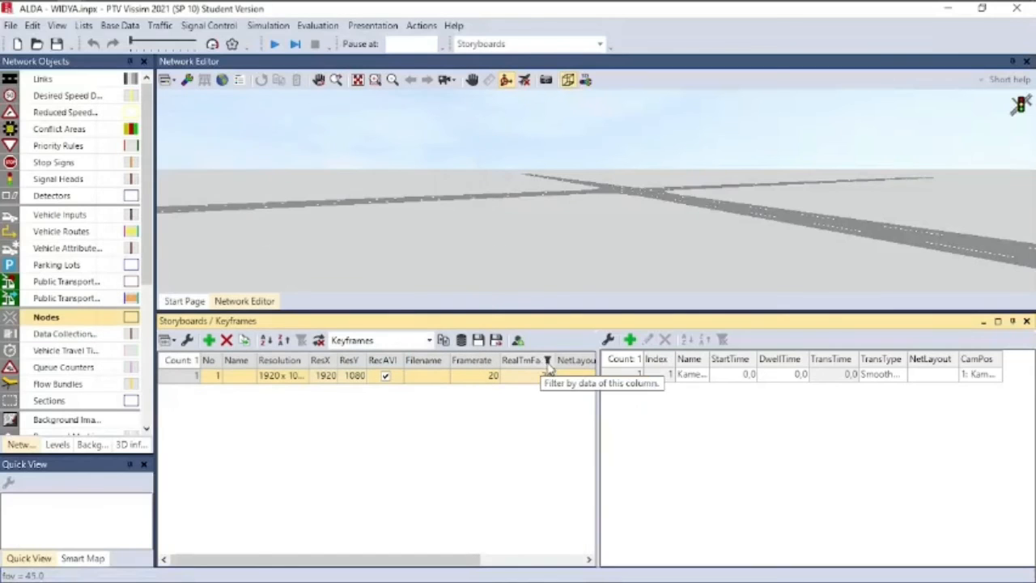
left_click(631, 340)
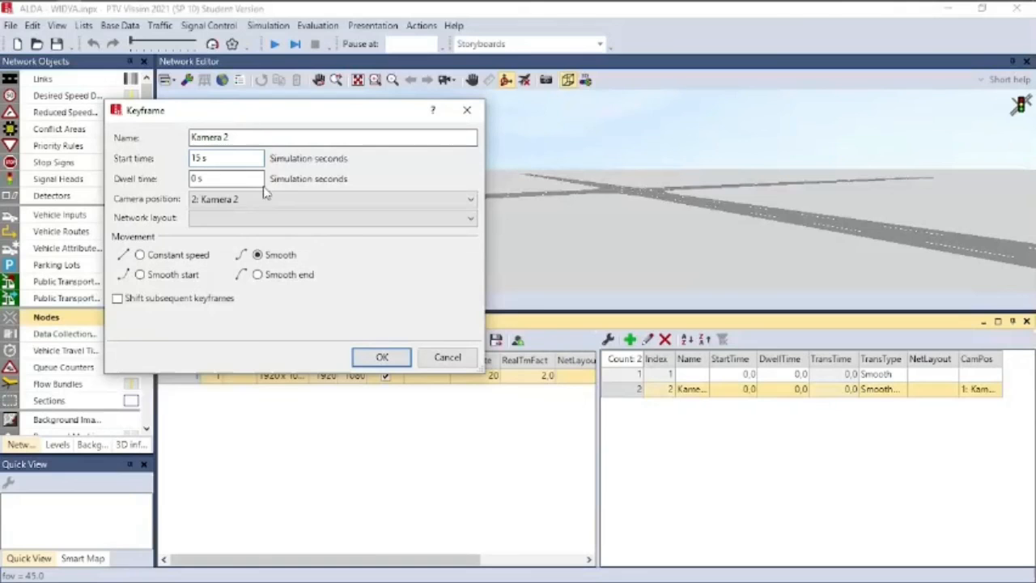
left_click(379, 357)
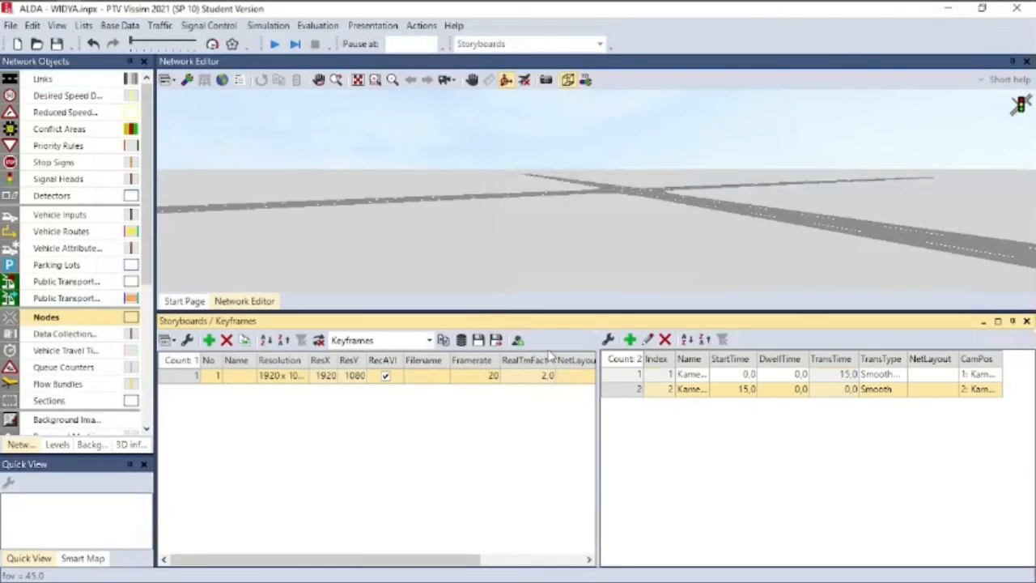
Add keyframes "Kamera 3" at 30 s with smooth movement and "Kamera 4" at 45 s with smooth end, using matching camera positions and 0 s dwell
left_click(630, 340)
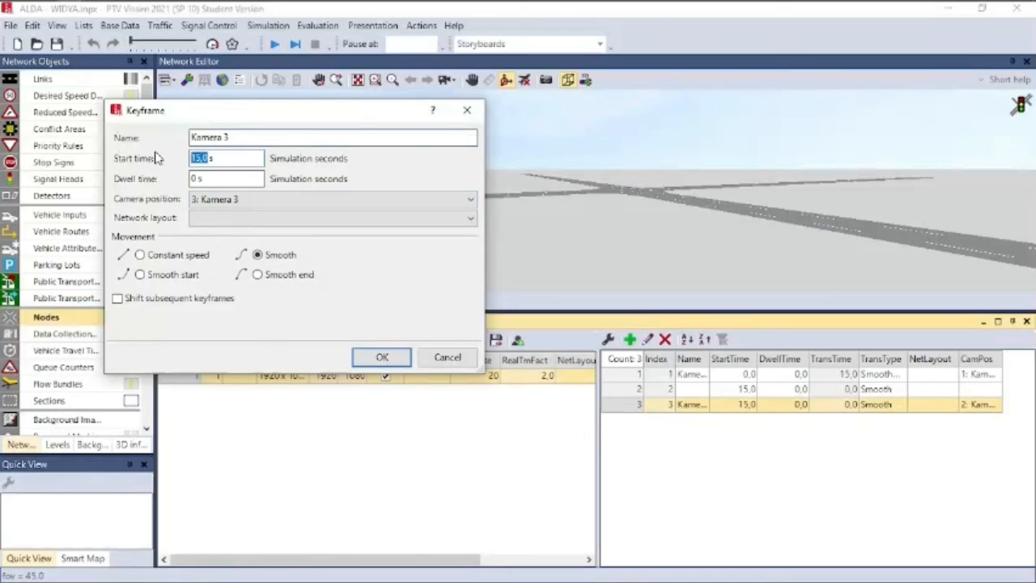
left_click(383, 357)
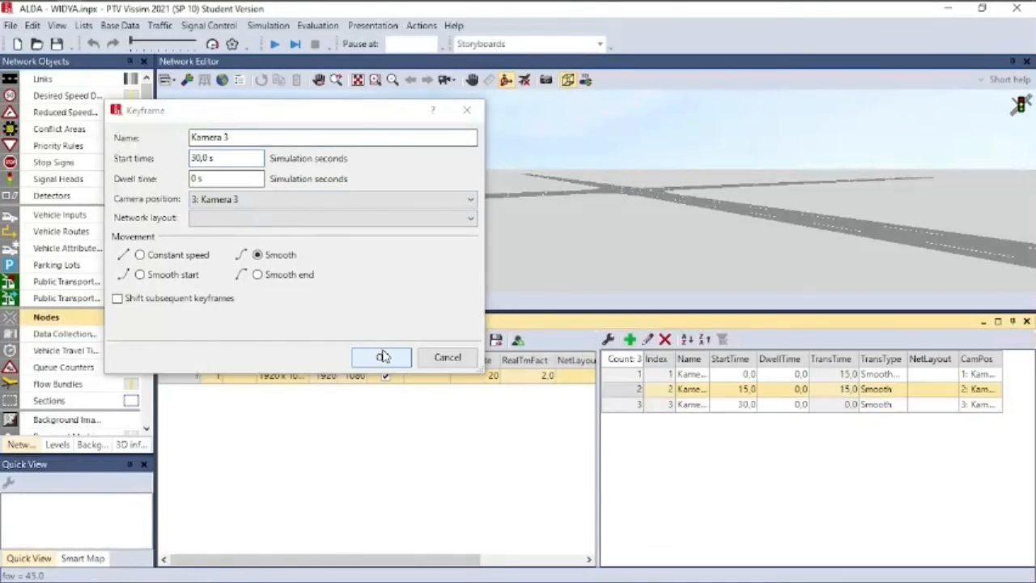
left_click(630, 340)
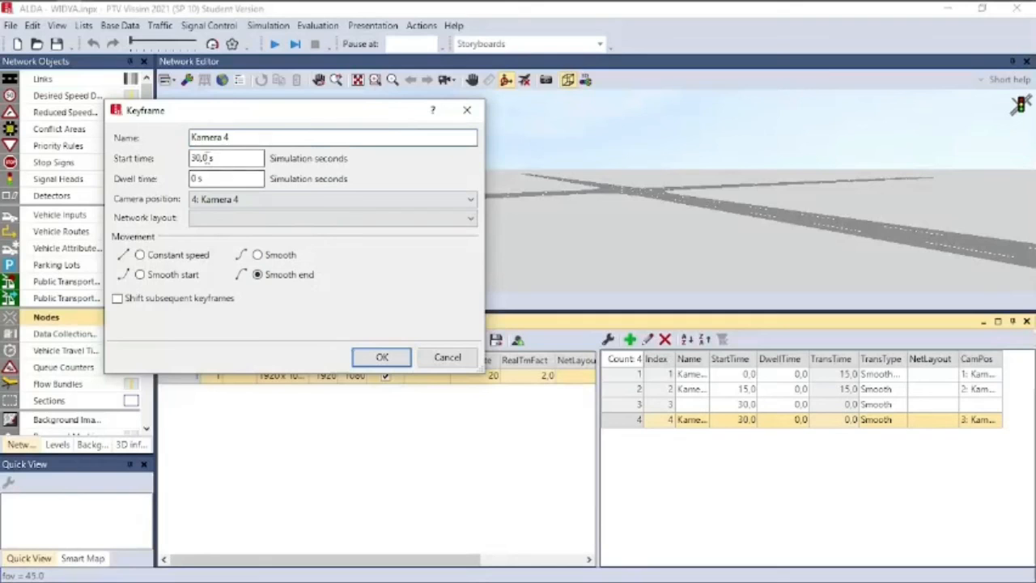
left_click(382, 359)
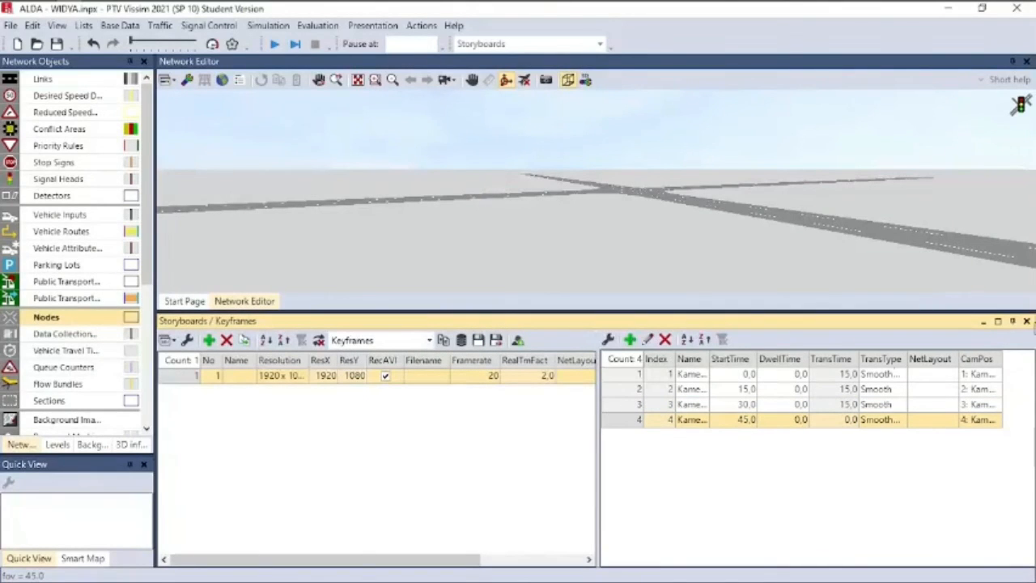
Close the storyboards list and run the simulation, recording the AVI with background maps disabled and the Microsoft Video 1 compressor
left_click(1028, 322)
left_click_drag(689, 309, 703, 417)
scroll(701, 343, "down", 5)
left_click_drag(806, 285, 669, 281)
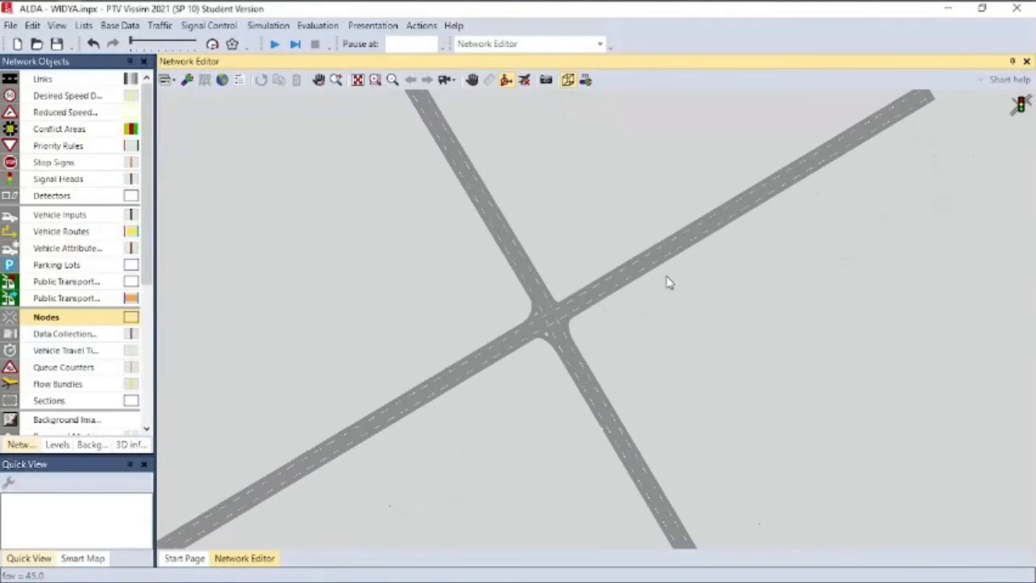
left_click(276, 45)
left_click(508, 297)
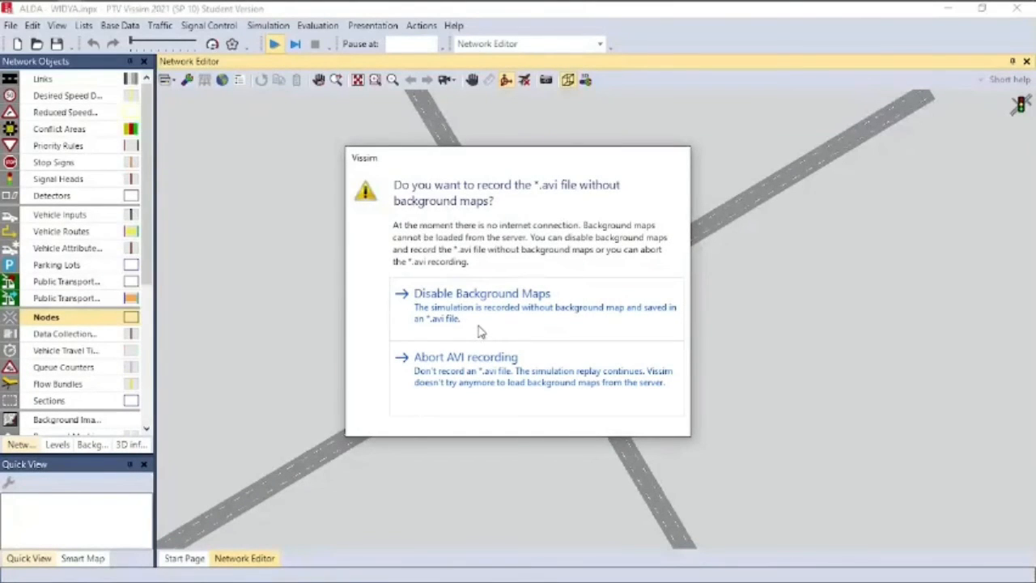
left_click(475, 325)
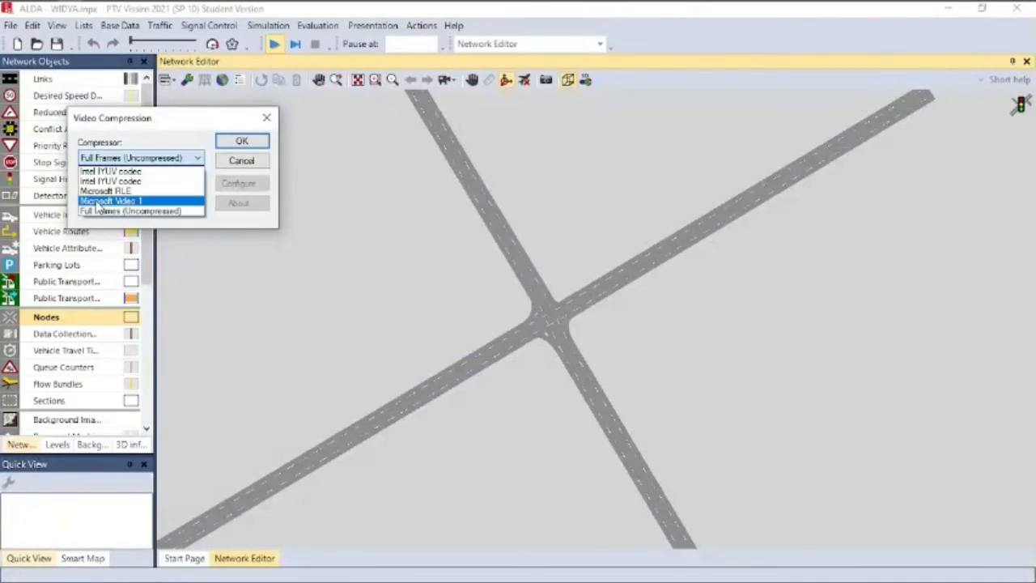
left_click(111, 201)
left_click(241, 142)
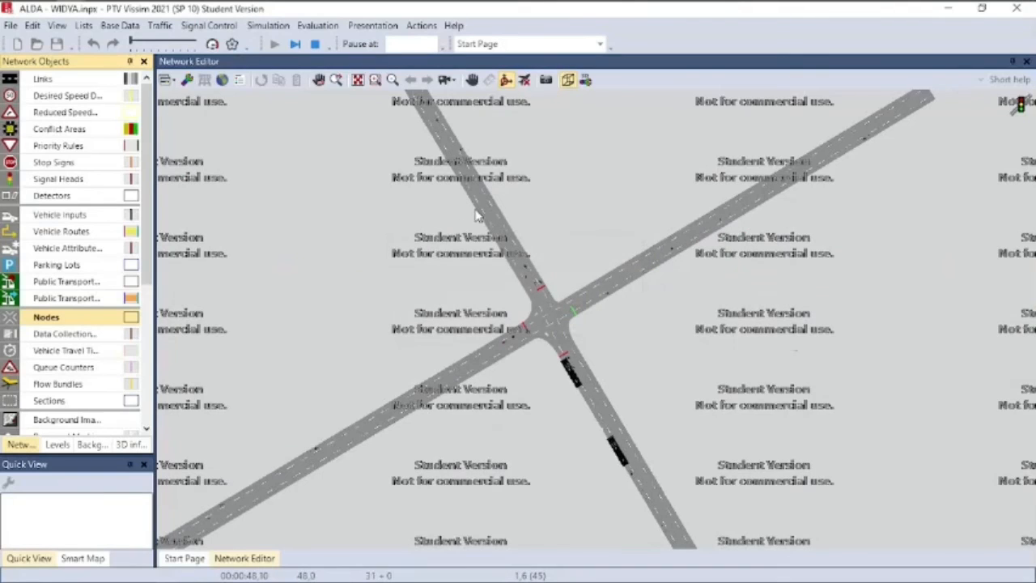
Stop the simulation, ignore its warnings, and switch the network view back to 2D
left_click(314, 45)
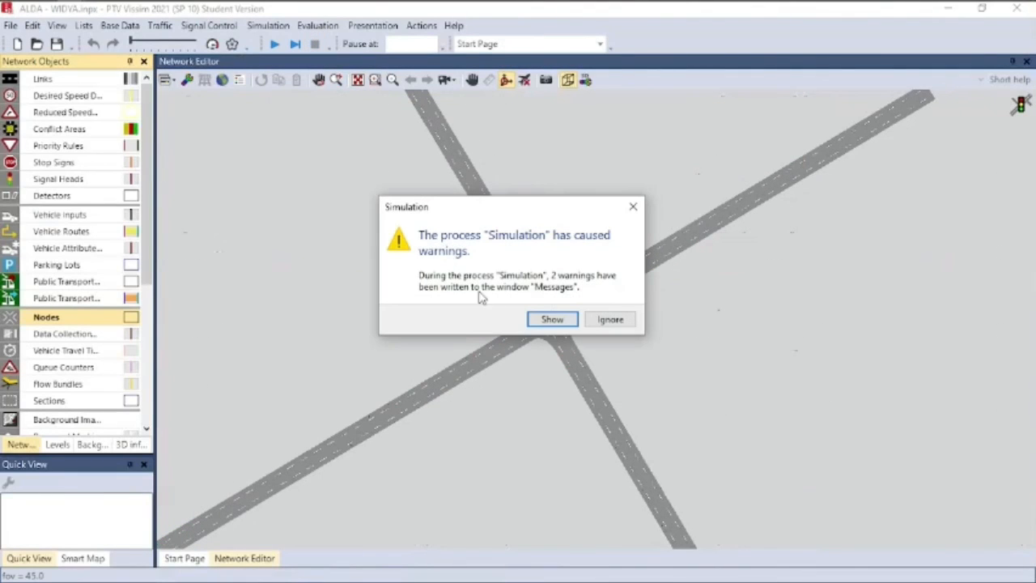
left_click(608, 319)
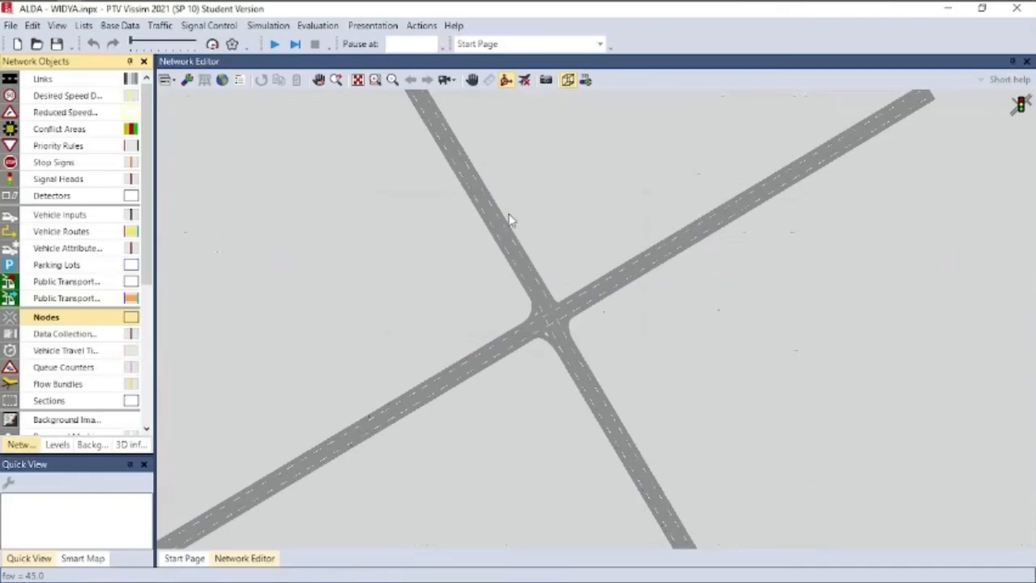
left_click(567, 80)
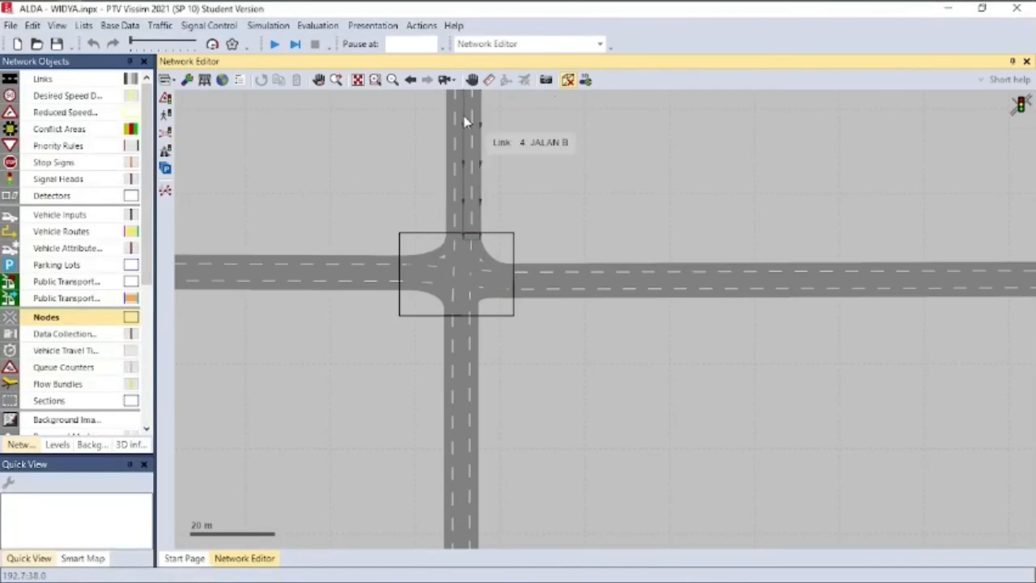
Open the recorded AVI file from the project folder in VLC media player
left_click(129, 12)
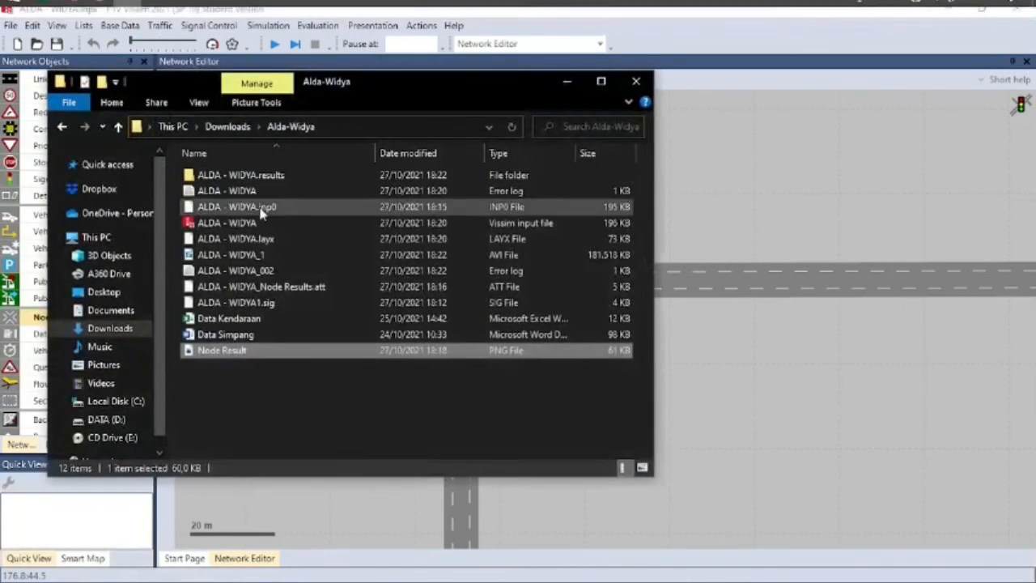
right_click(331, 257)
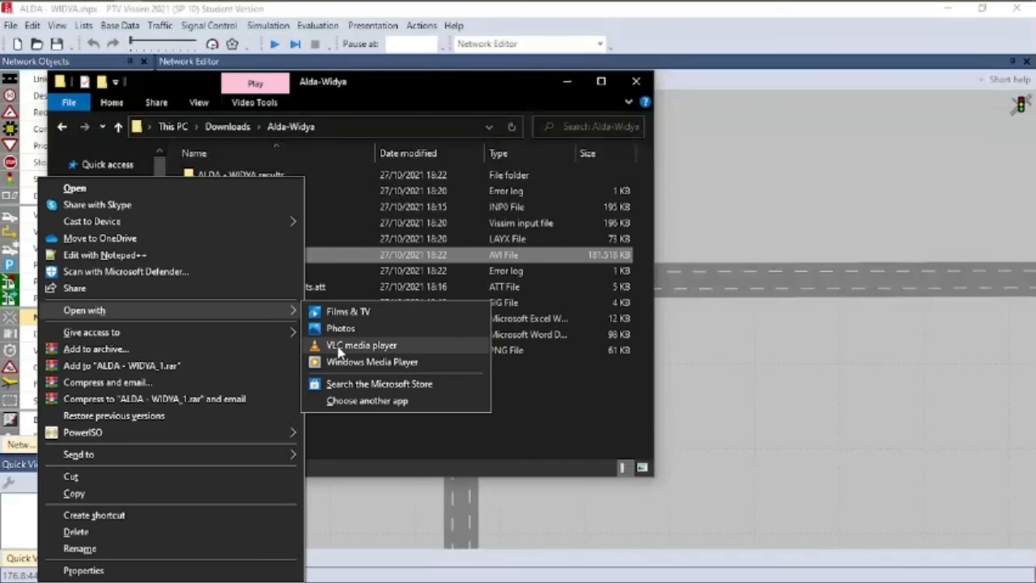
left_click(341, 346)
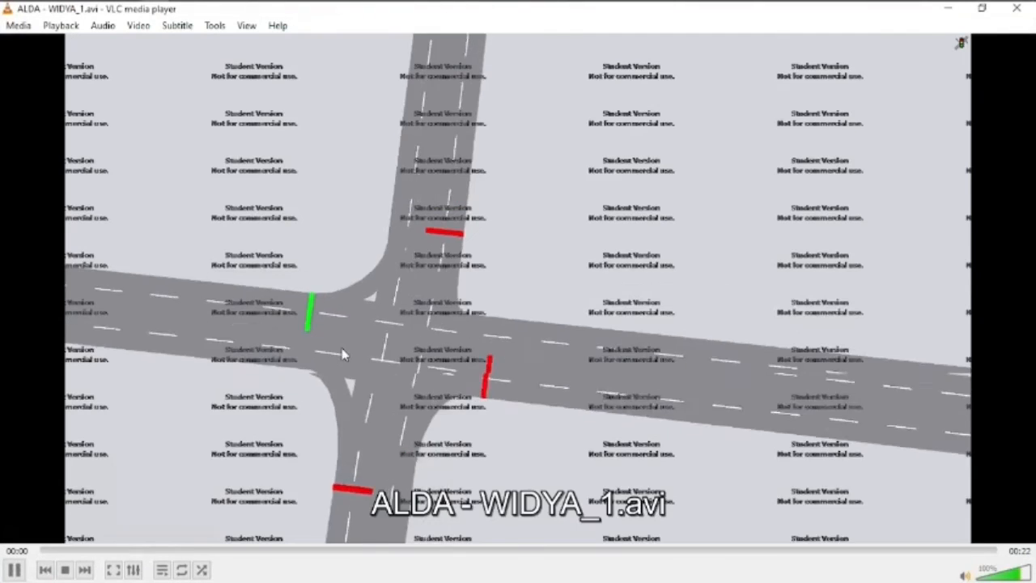